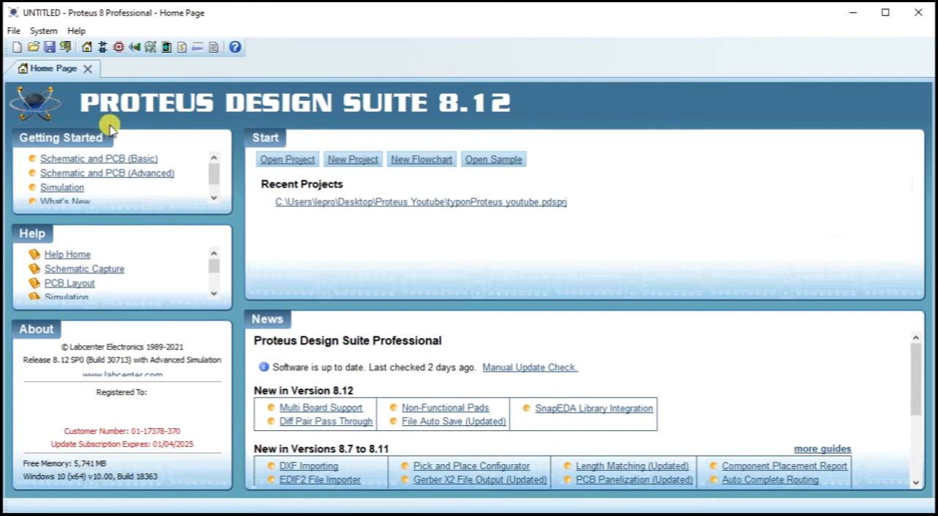
Step: Start saving the project and create a folder named Proteus debutant in Documents as its location
click(48, 49)
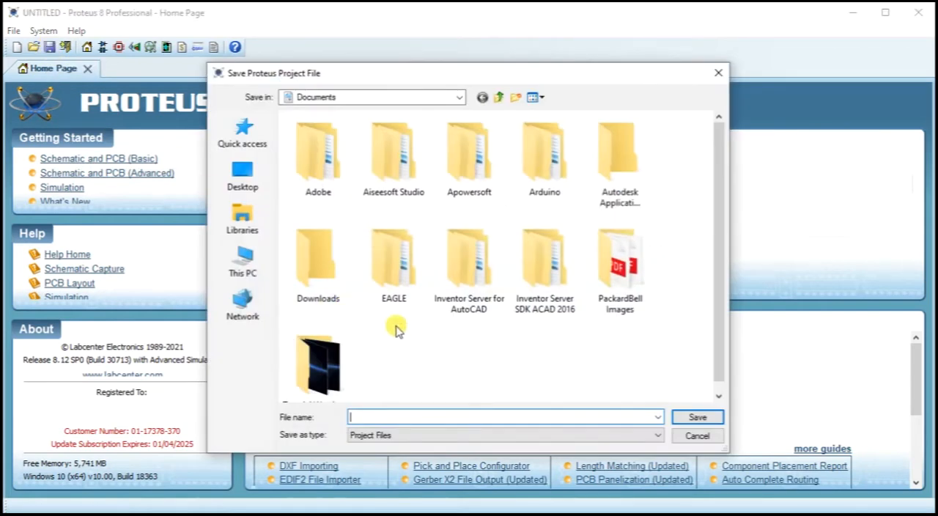
right_click(442, 365)
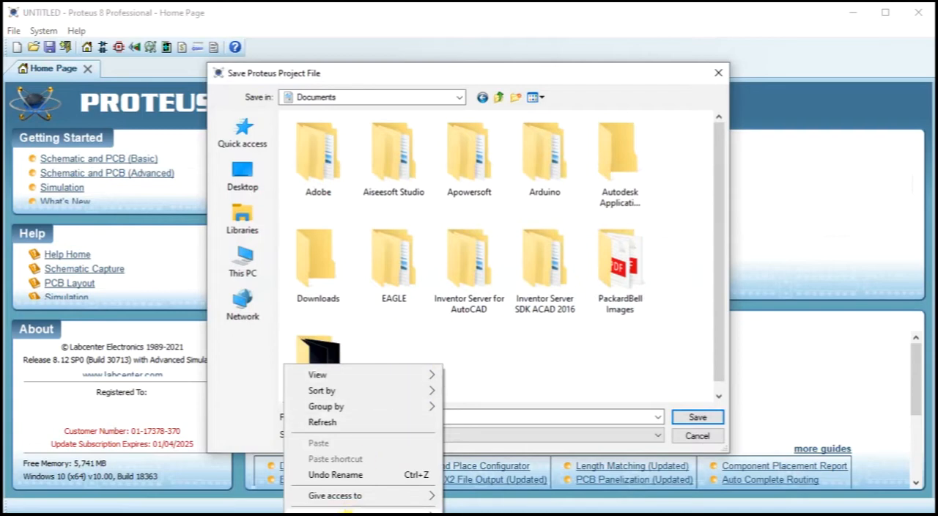
mouse_move(351, 511)
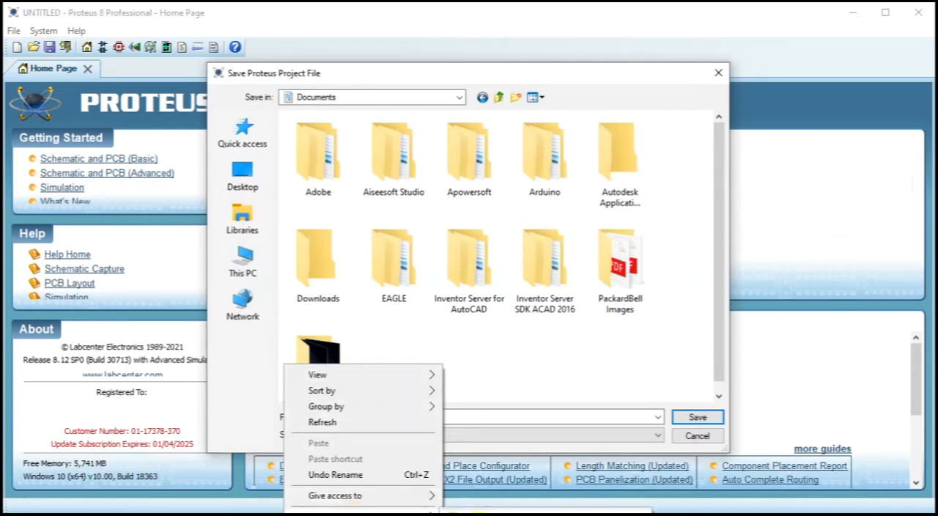
click(477, 512)
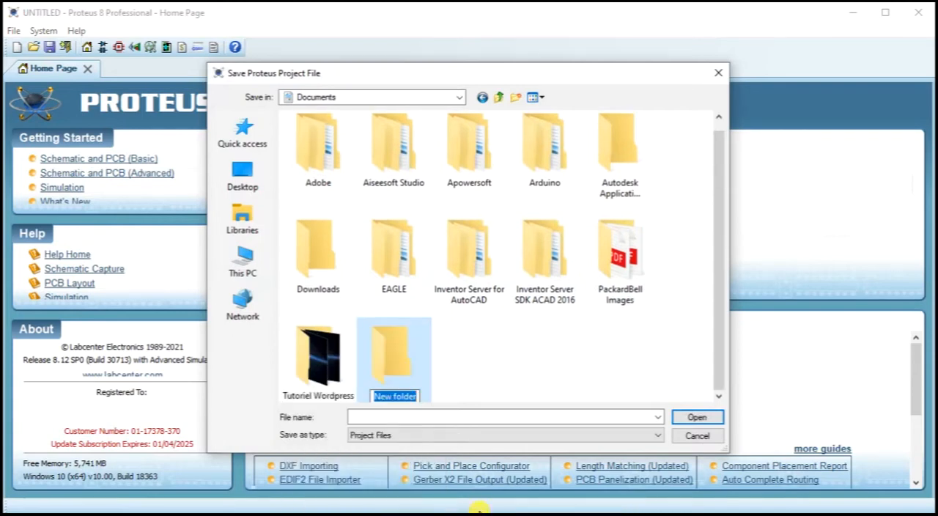
text(Proteus debutant)
key(Return)
key(Return)
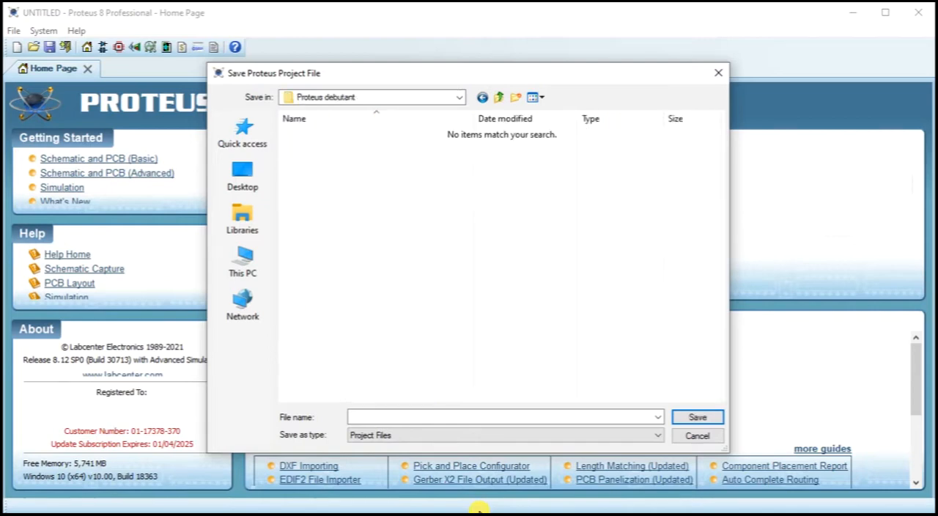
Step: Save the project file as proteus debutant in the Proteus debutant folder
click(378, 414)
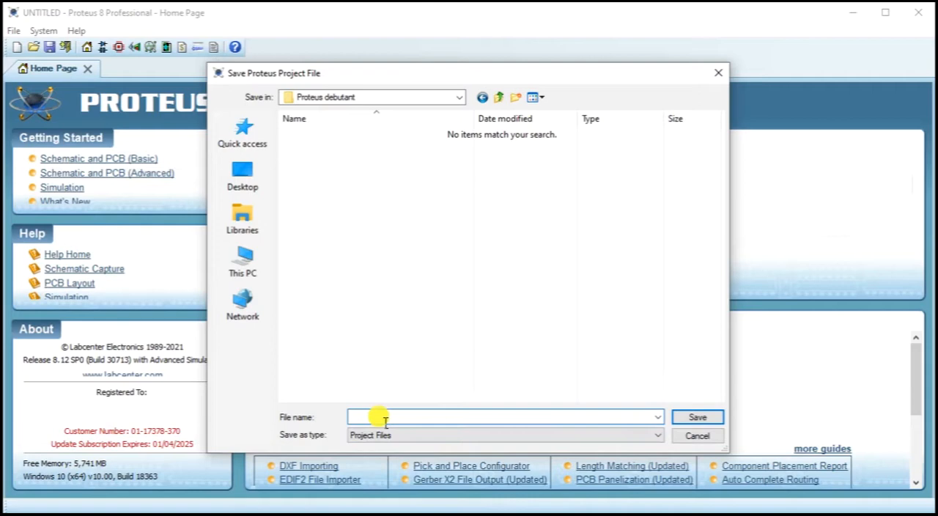
text(proteu)
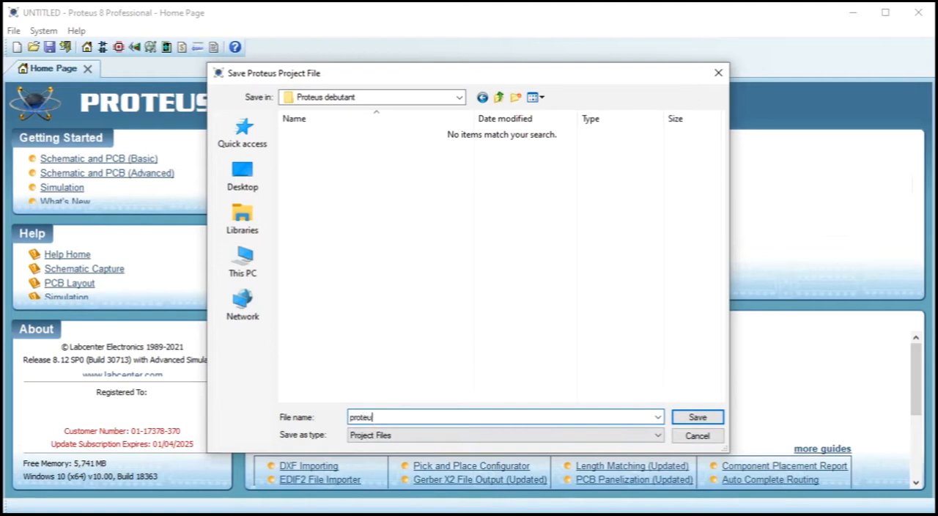
text(s debutant)
click(686, 416)
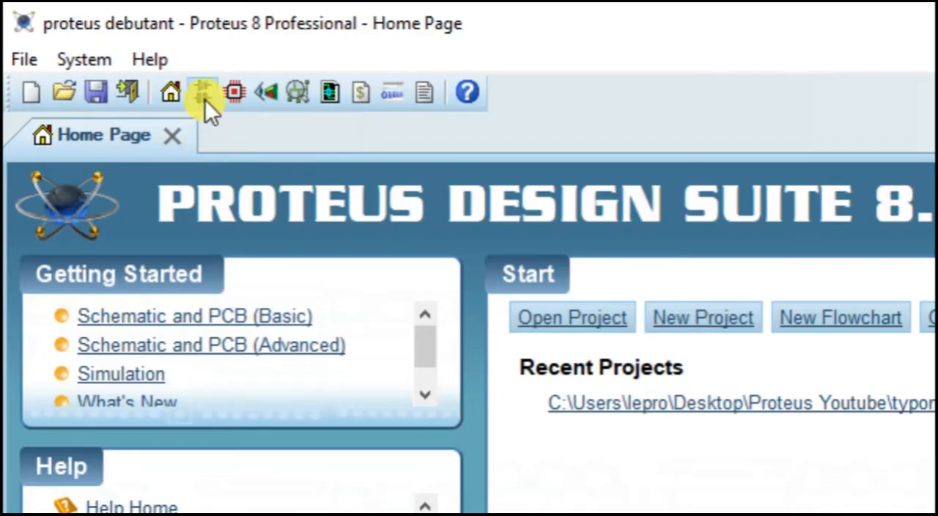
Step: Open the Schematic Capture, PCB Layout and 3D Visualizer modules for the project
click(206, 99)
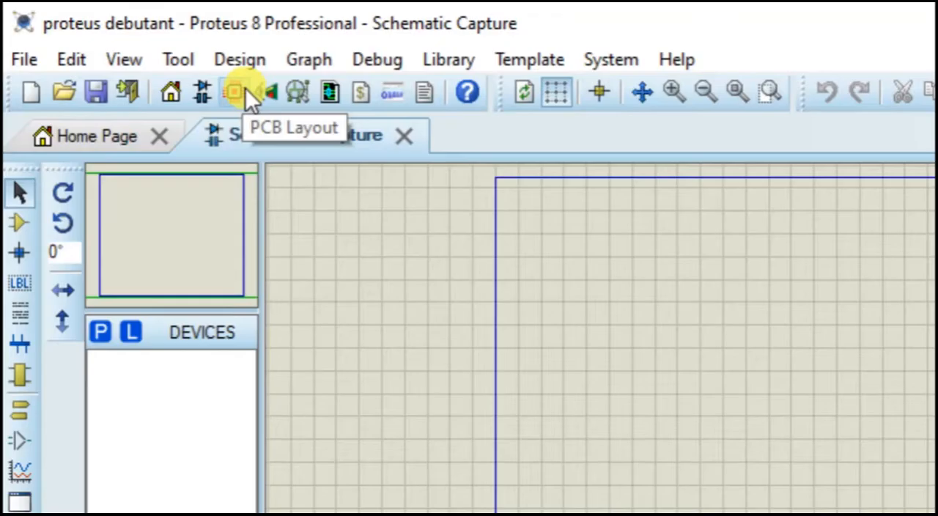
click(243, 94)
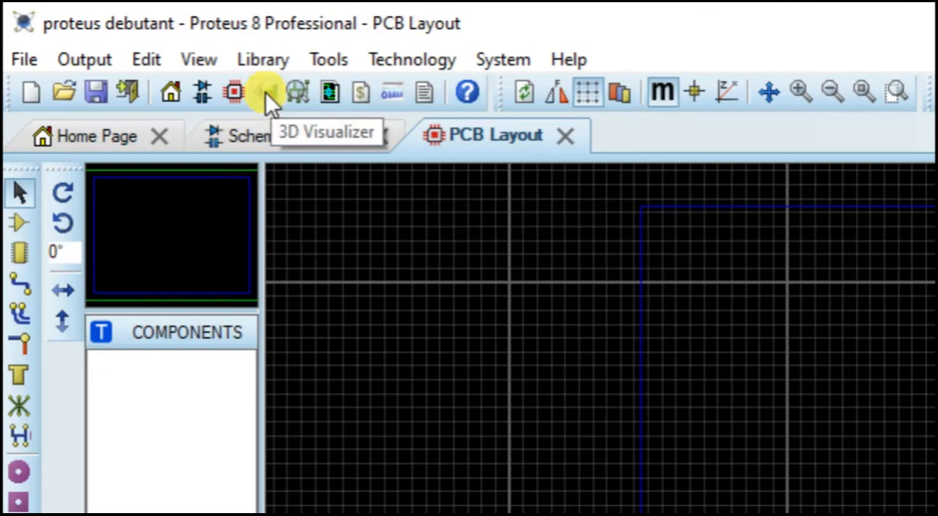
click(265, 93)
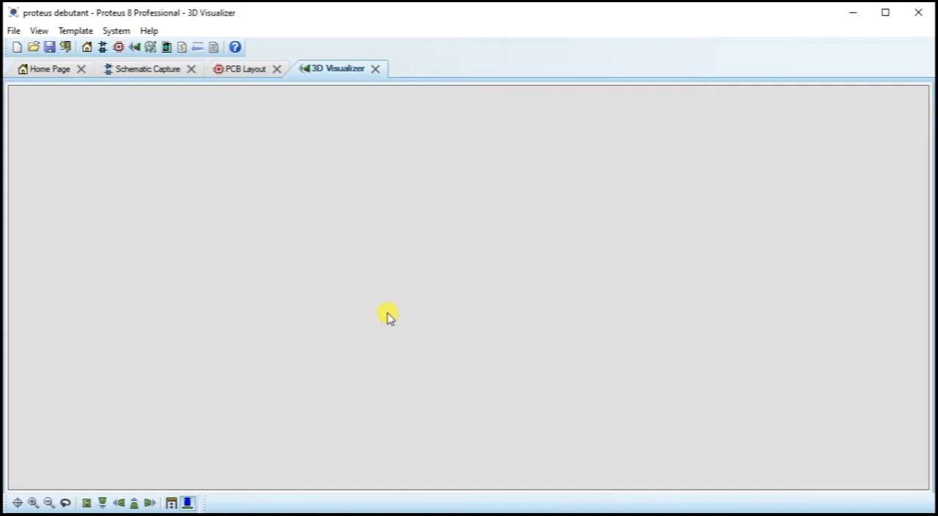
Step: Look through the open schematic, PCB and 3D modules, ending on Schematic Capture
click(125, 73)
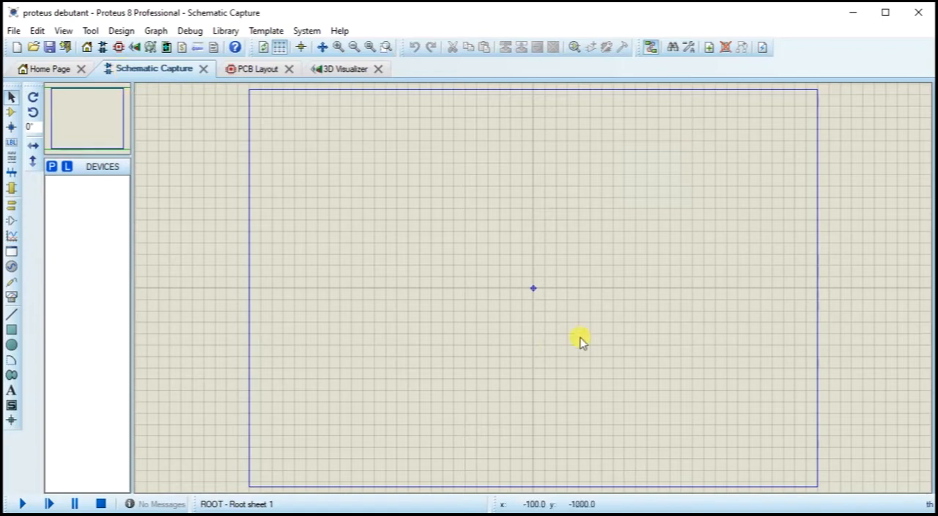
click(251, 73)
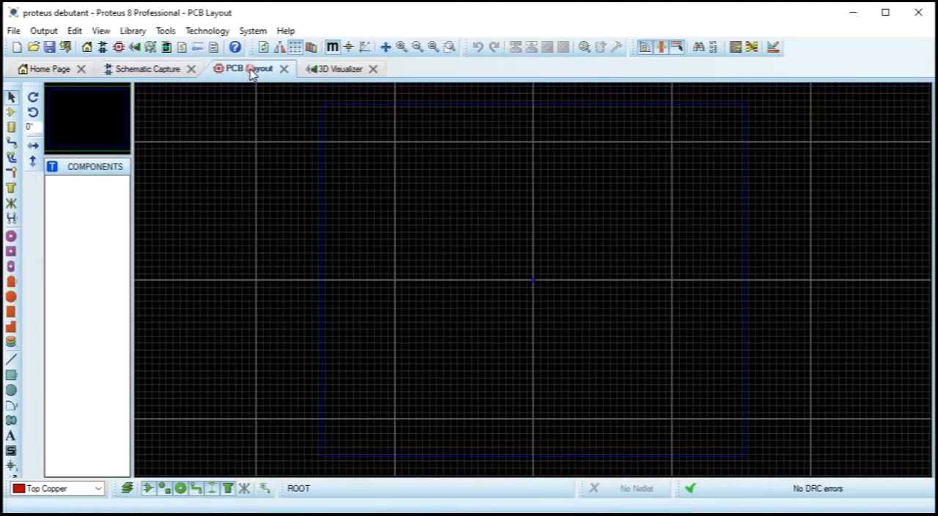
click(331, 69)
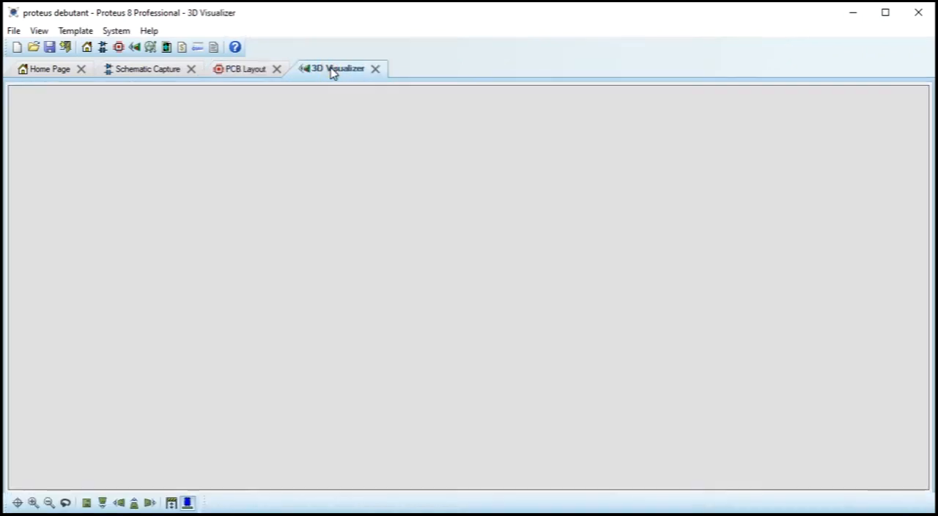
click(151, 71)
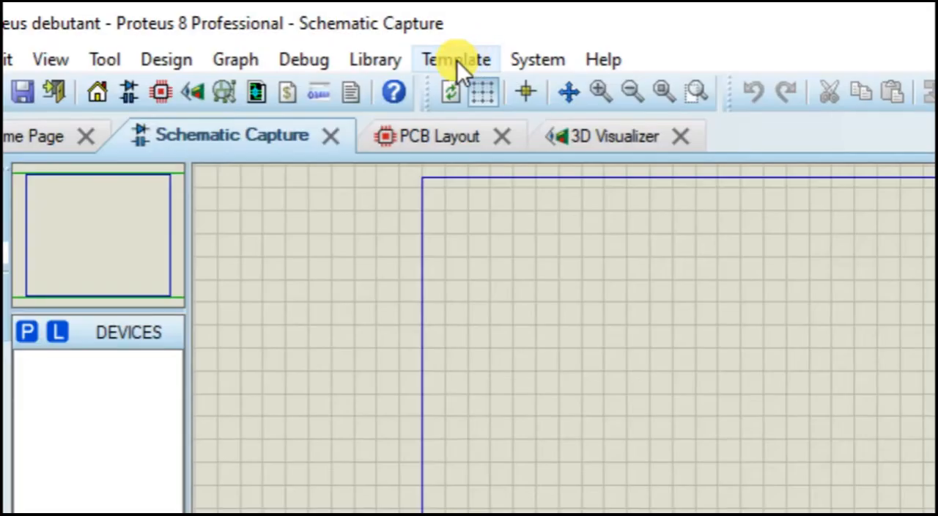
Step: Examine the custom User width and height in the schematic's sheet size configuration
click(457, 61)
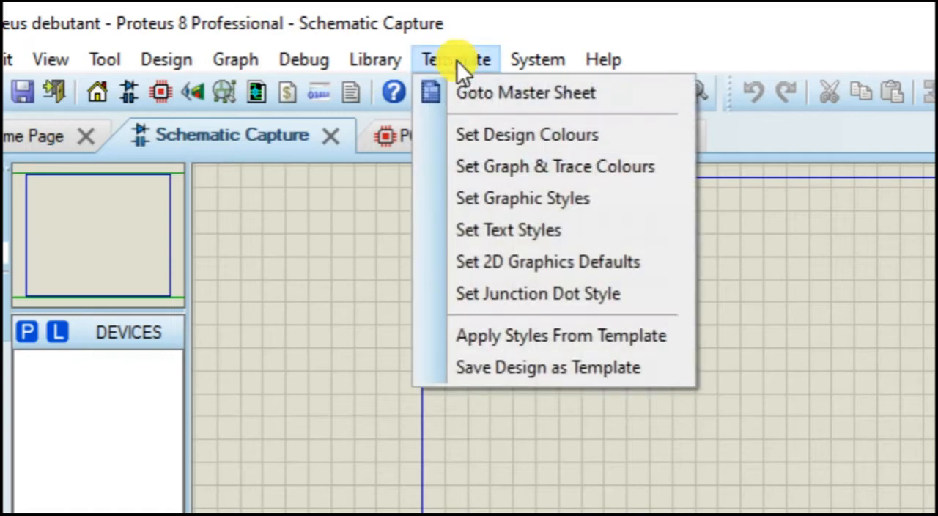
mouse_move(534, 59)
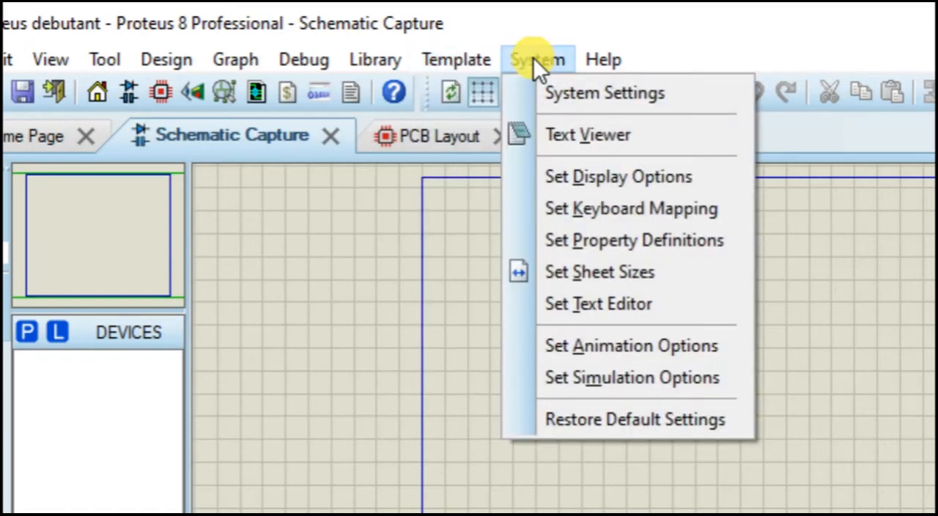
click(565, 277)
click(423, 373)
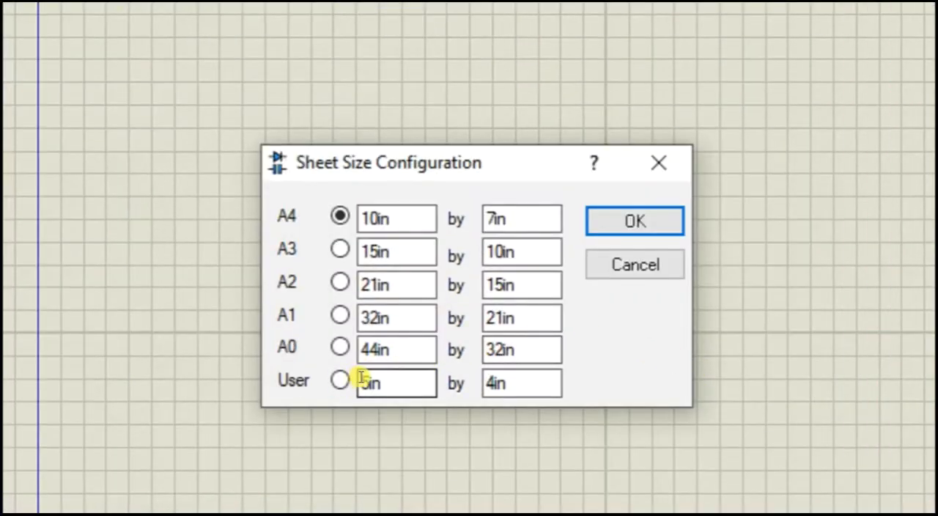
mouse_move(365, 380)
mouse_down()
mouse_move(356, 379)
mouse_move(373, 380)
mouse_up()
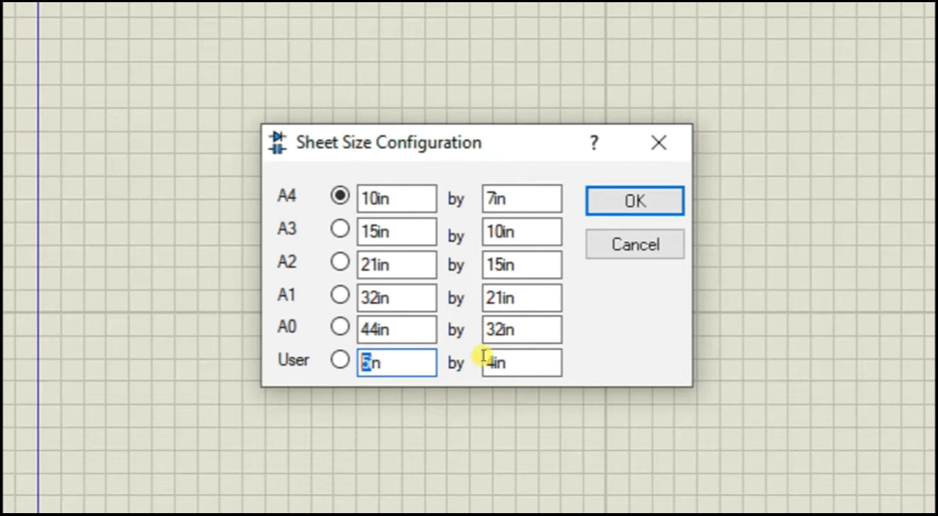
click(492, 378)
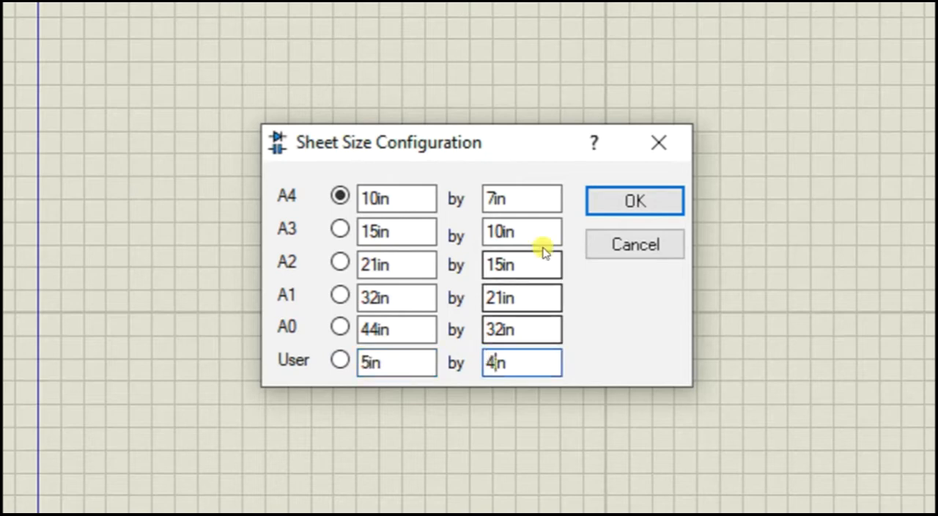
click(635, 200)
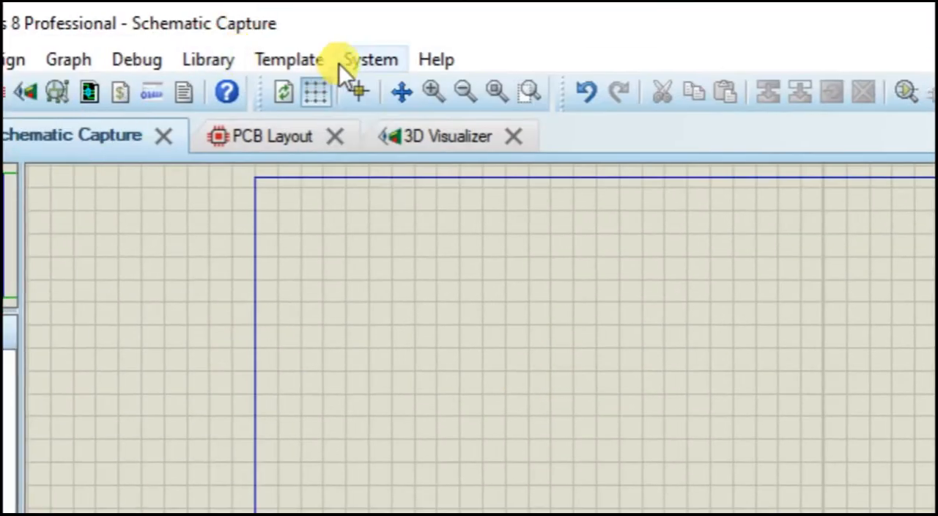
Step: Set the schematic sheet to the User size of 5in by 4in and fit the entire sheet in view
click(350, 57)
click(395, 274)
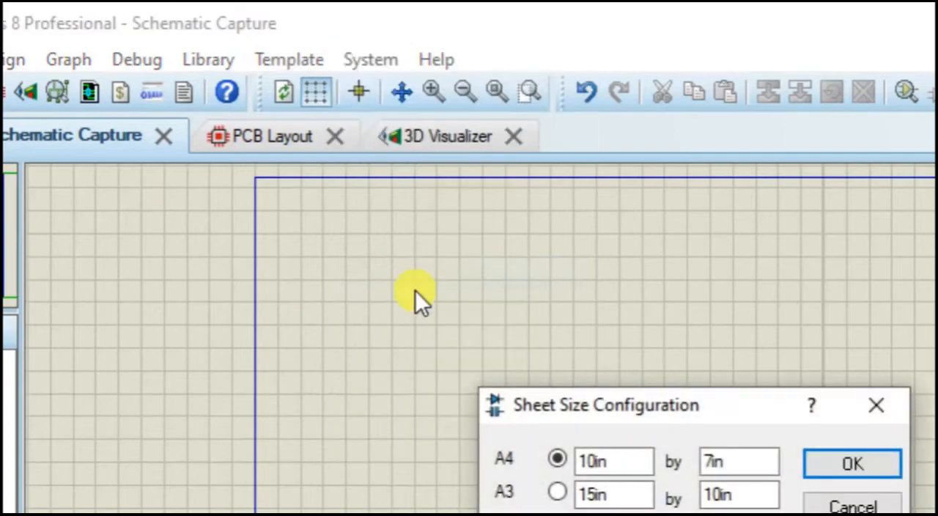
click(558, 375)
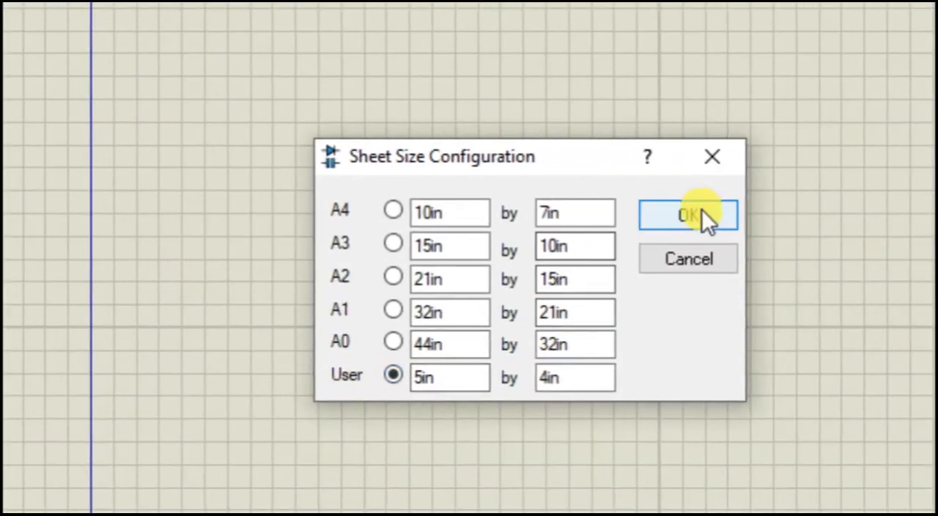
click(816, 216)
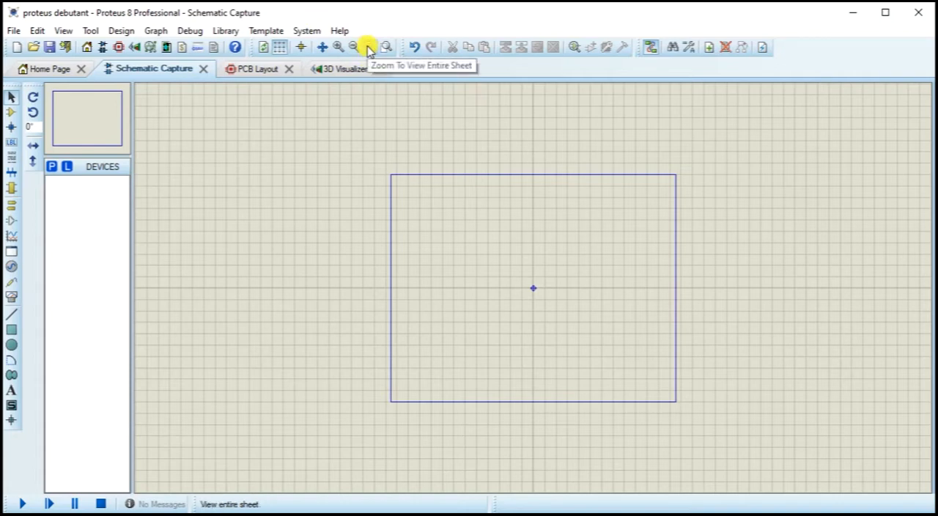
click(369, 48)
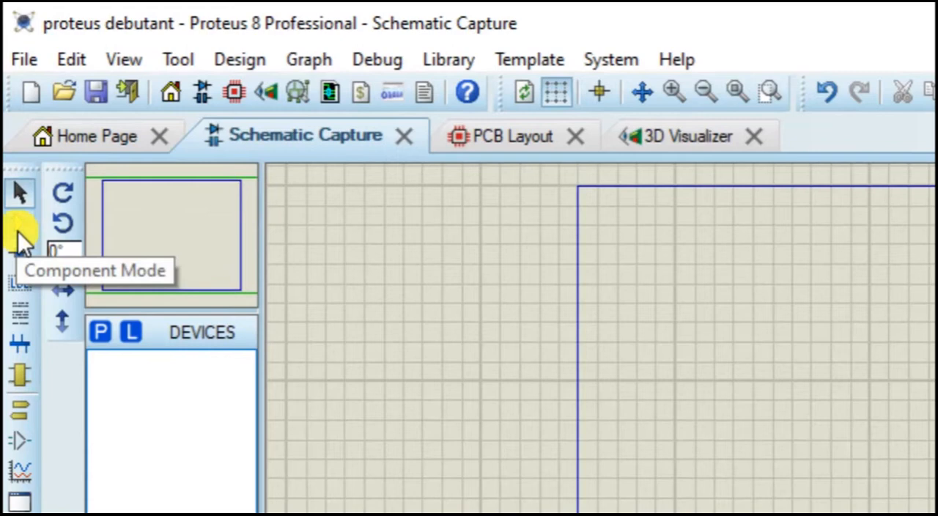
Step: Search the component library for vsin and add the VSINE sine wave AC voltage source to the device list
click(18, 232)
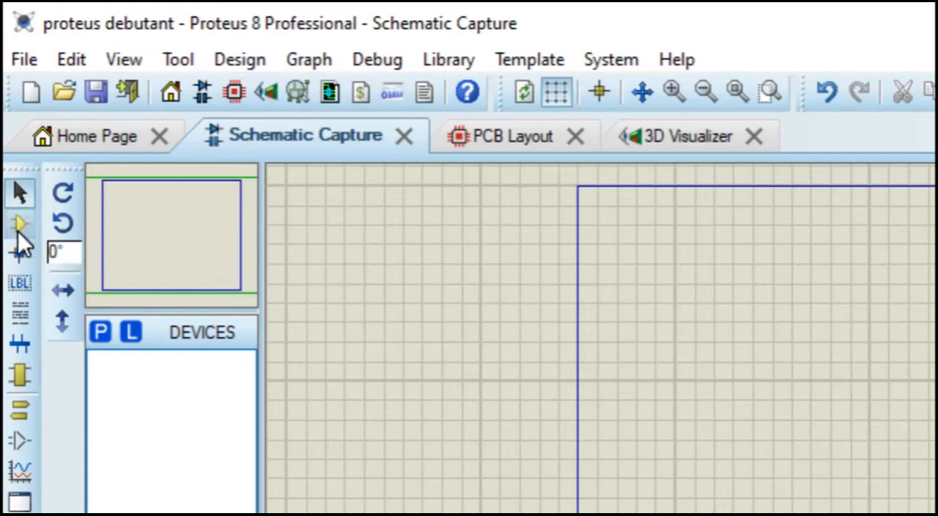
click(102, 333)
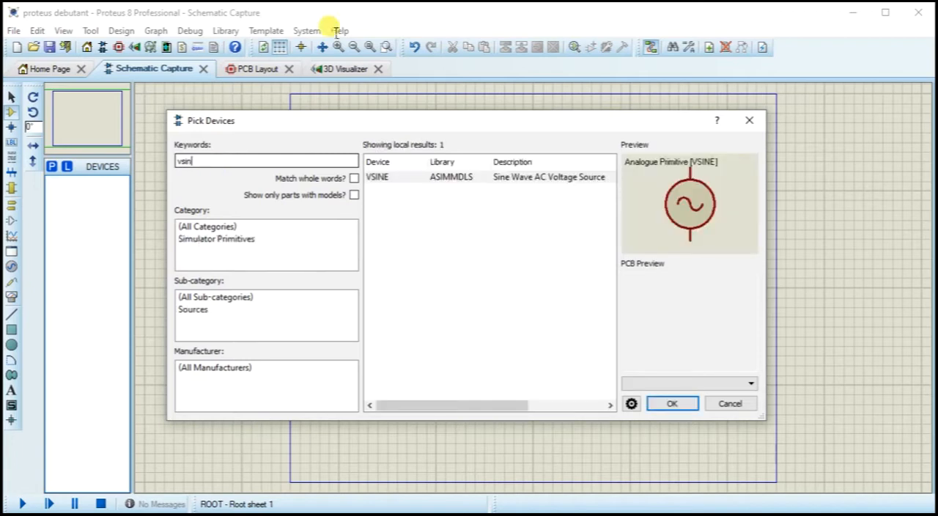
double_click(377, 177)
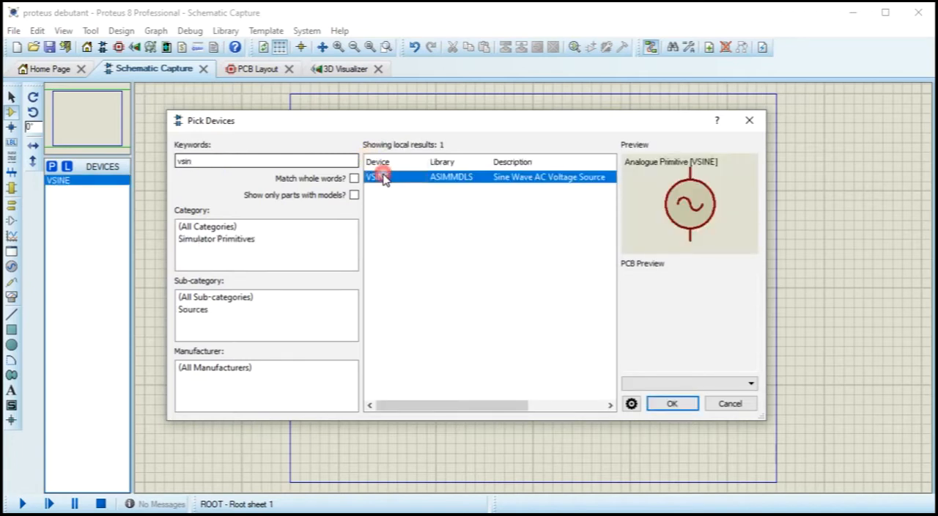
Step: Search the component library for diode and add the generic DIODE from the DEVICE library to the device list
double_click(220, 161)
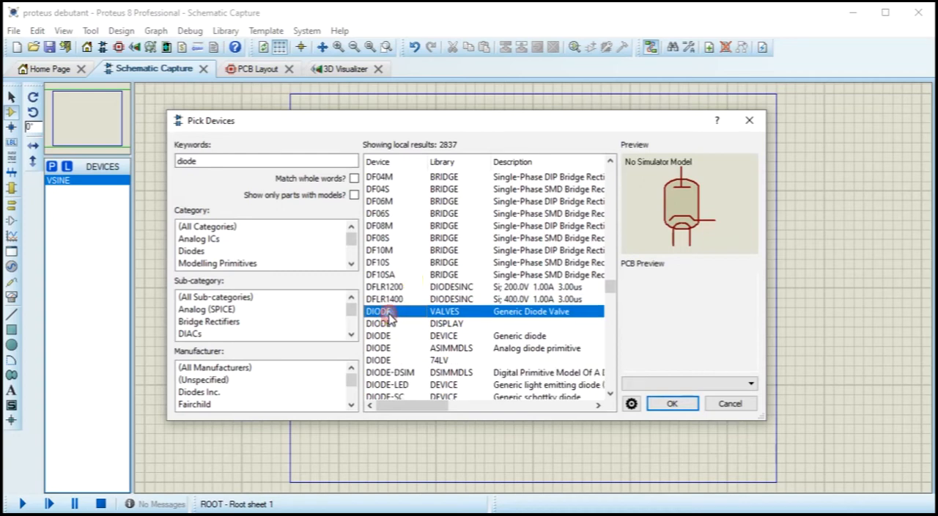
click(389, 326)
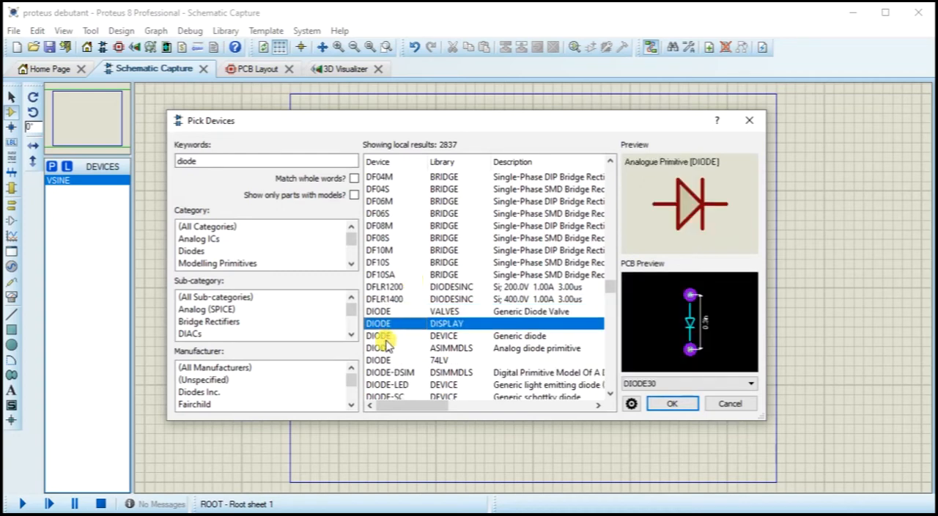
click(386, 337)
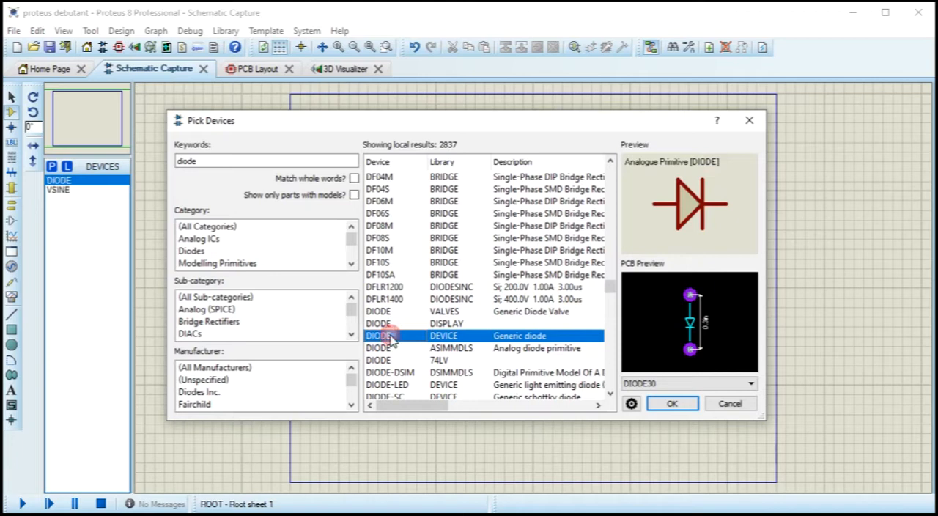
Step: Search the component library for cap and add the CAP capacitor from the DEVICE library to the device list
click(201, 155)
double_click(211, 165)
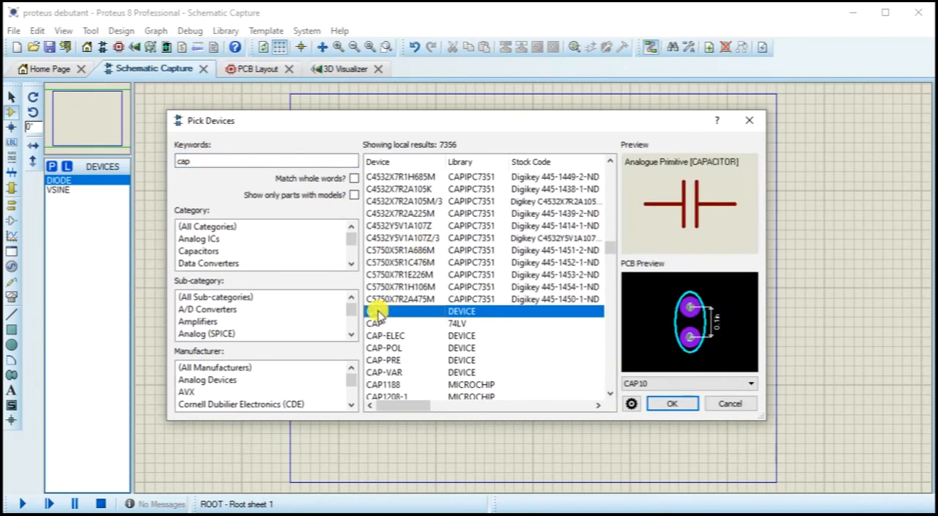
double_click(377, 313)
scroll(425, 304, down, 4)
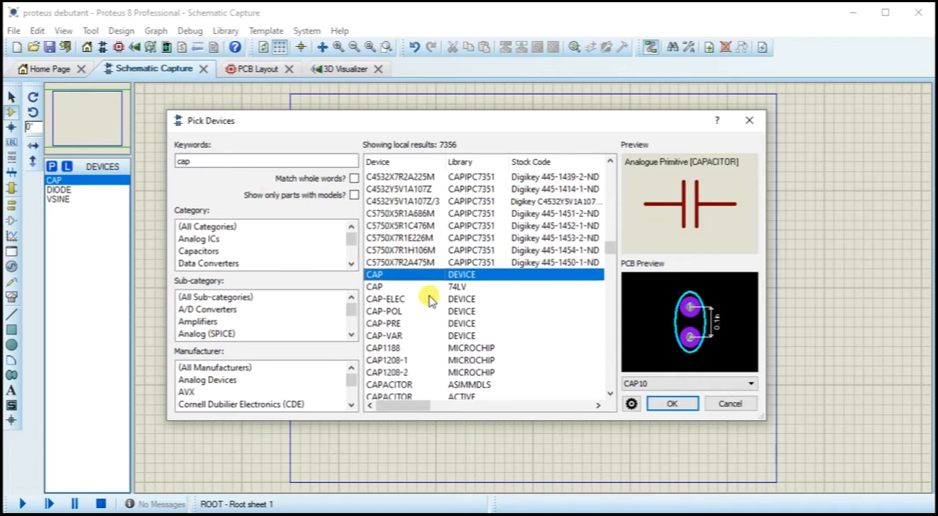
scroll(429, 299, down, 15)
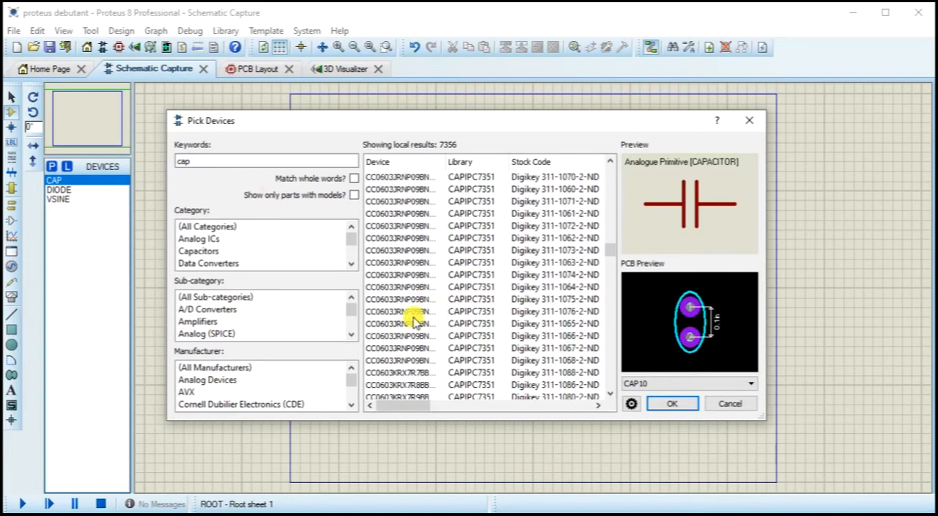
Step: Narrow the cap search in the component library to the Capacitors category
click(415, 311)
scroll(279, 326, down, 6)
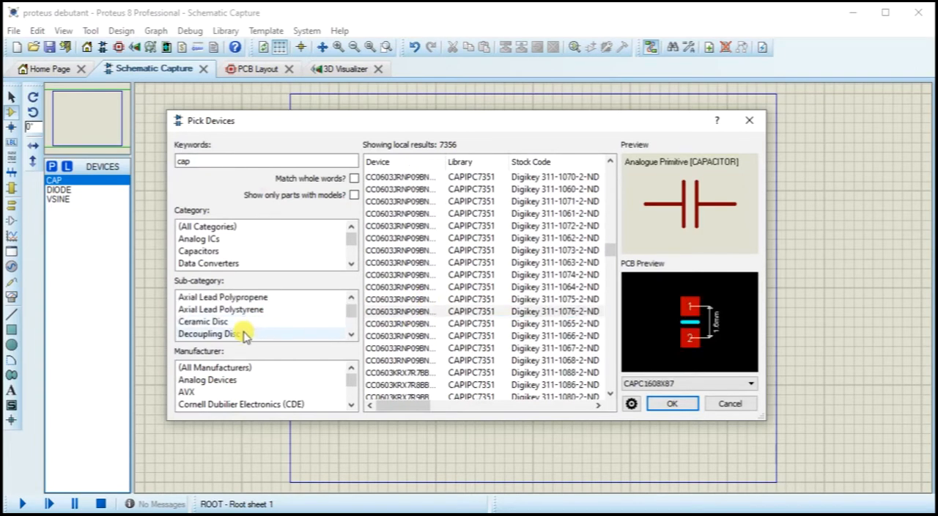
scroll(220, 326, down, 1)
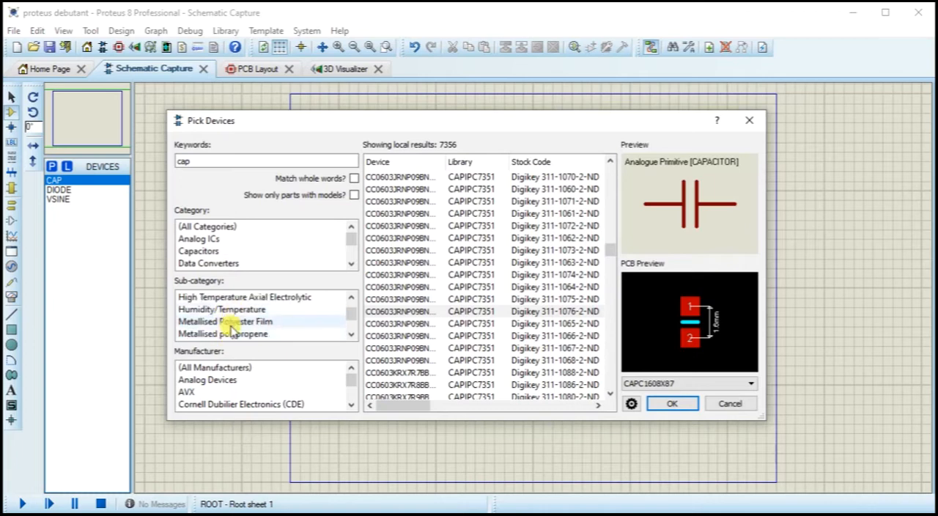
scroll(232, 336, down, 3)
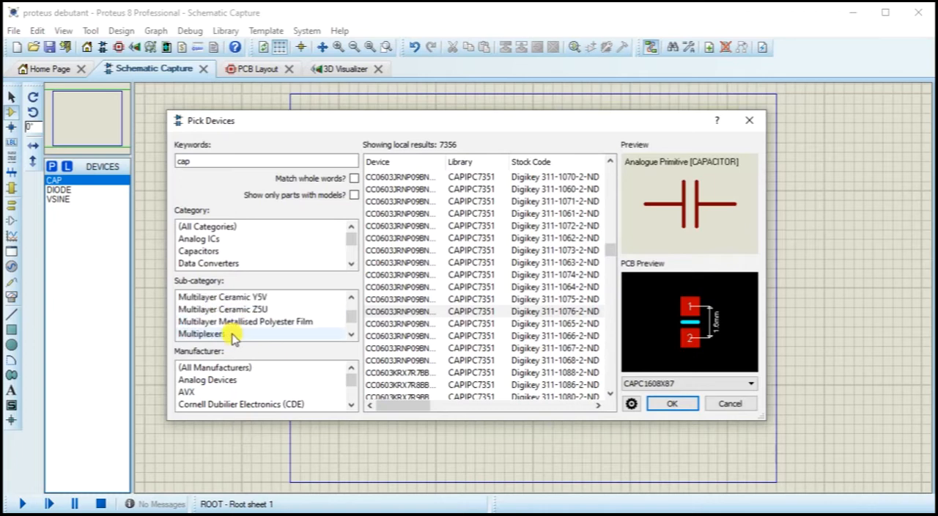
scroll(232, 337, down, 1)
click(209, 263)
click(210, 250)
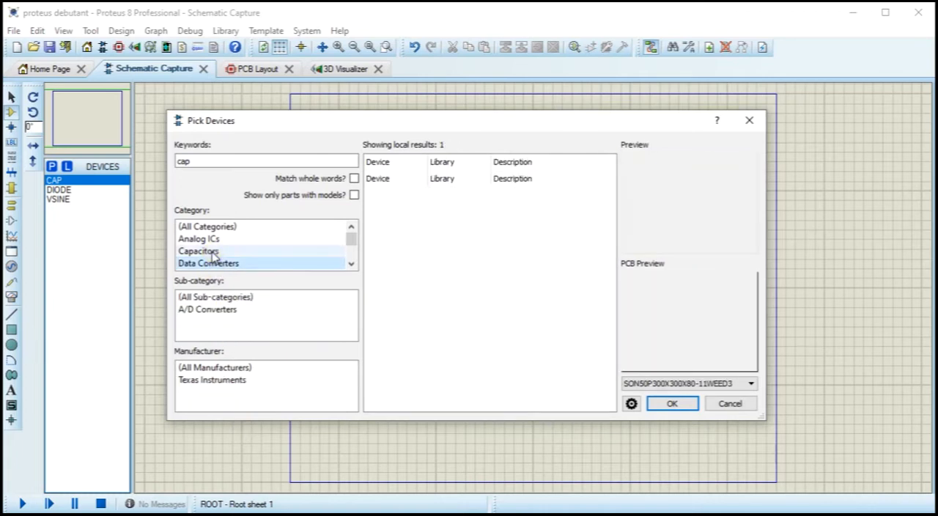
Step: Filter the capacitors to the Electrolytic Aluminum sub-category and add A700D107M006ATE018 from the 74LV library to the device list
scroll(215, 305, down, 3)
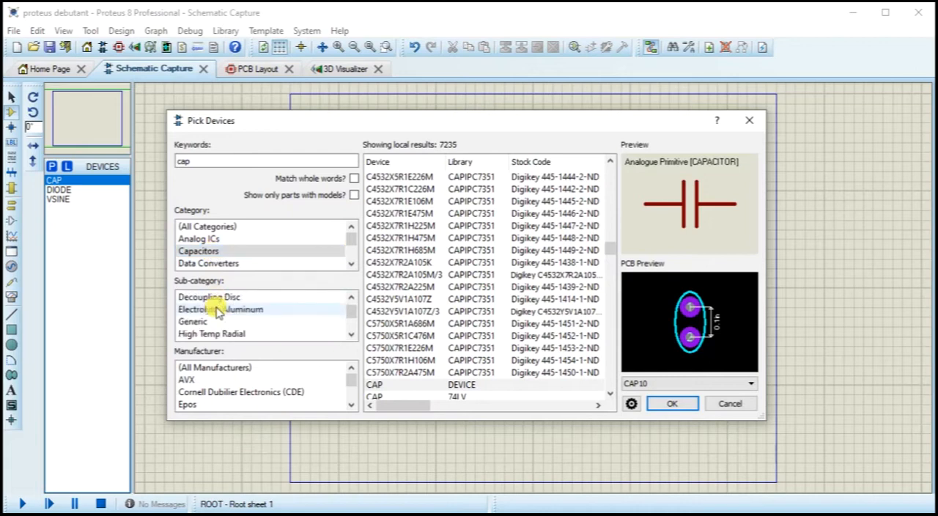
scroll(217, 310, down, 6)
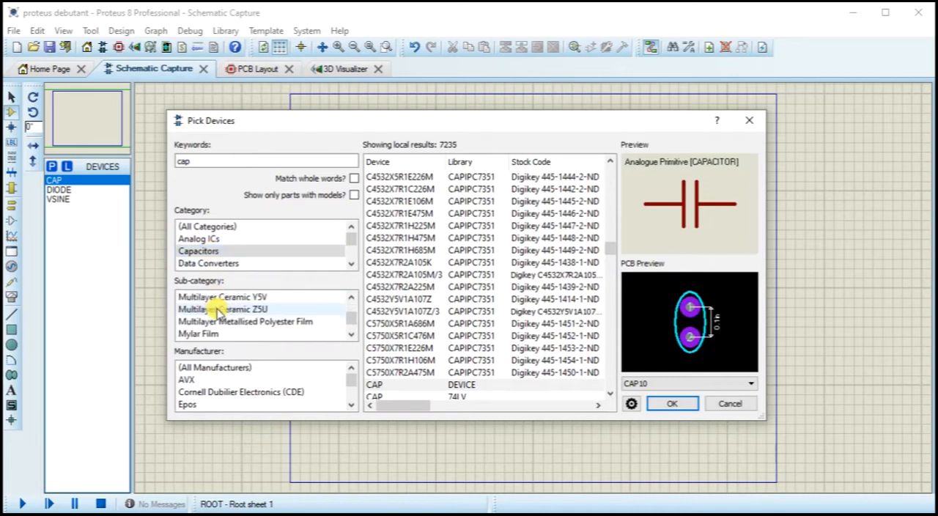
scroll(218, 310, up, 10)
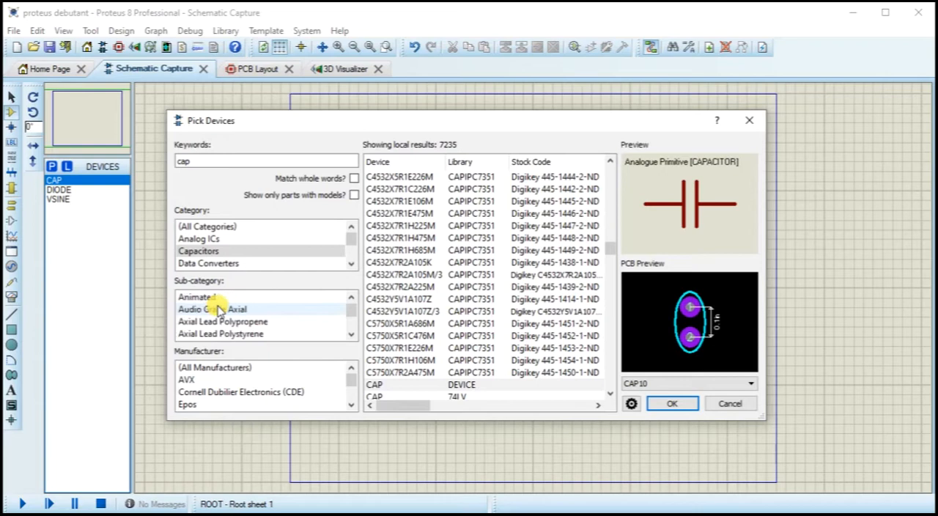
scroll(217, 310, down, 3)
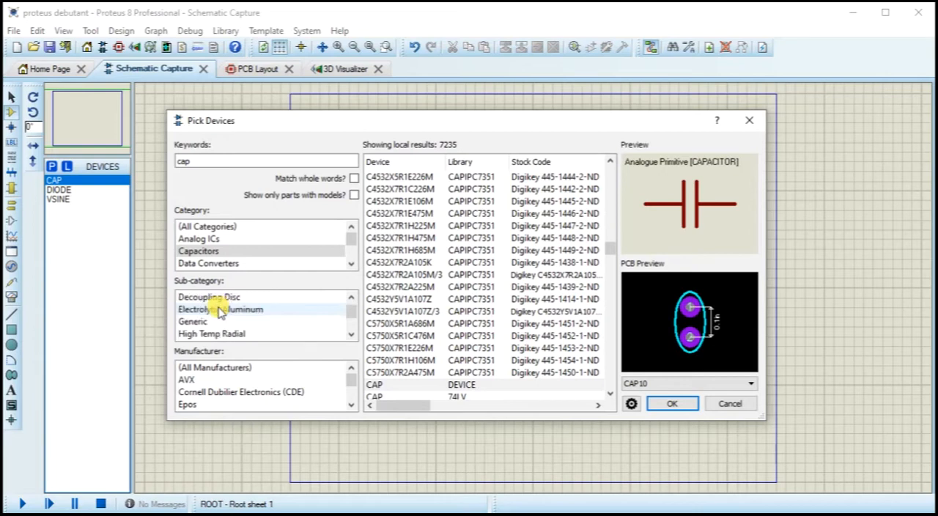
click(218, 311)
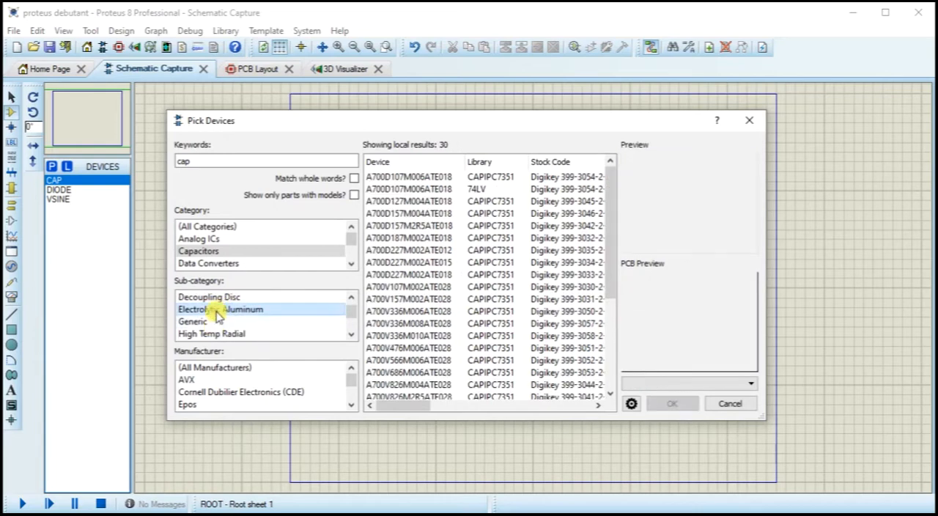
click(432, 188)
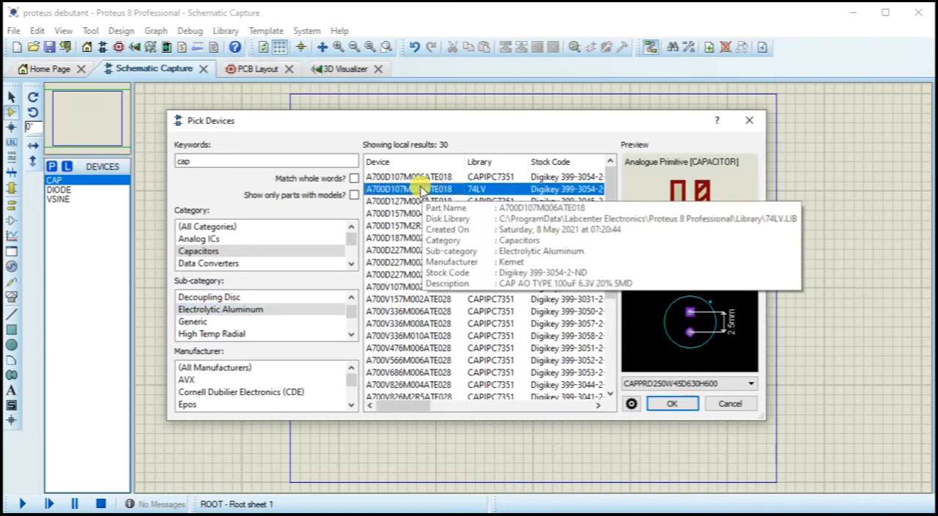
double_click(423, 189)
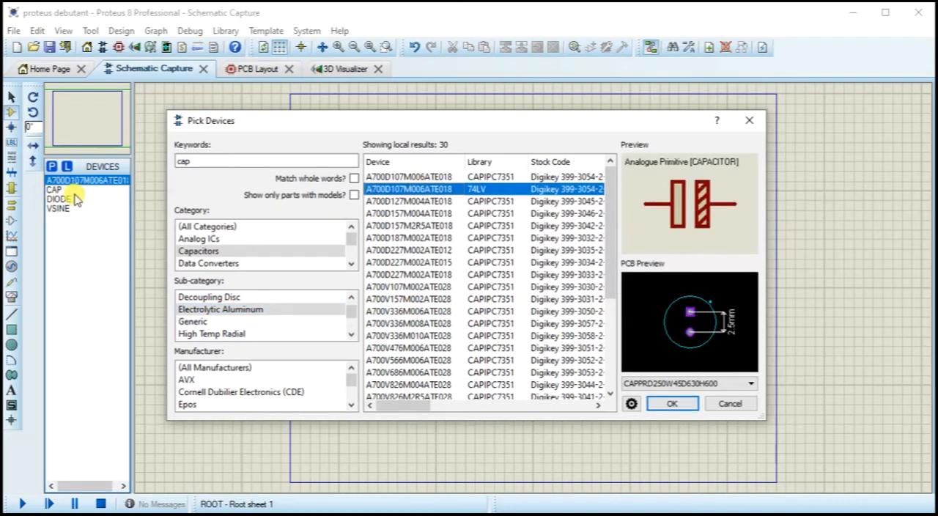
Step: Search all component categories for res and add the generic resistor RES from the 74LV library to the device list
click(208, 161)
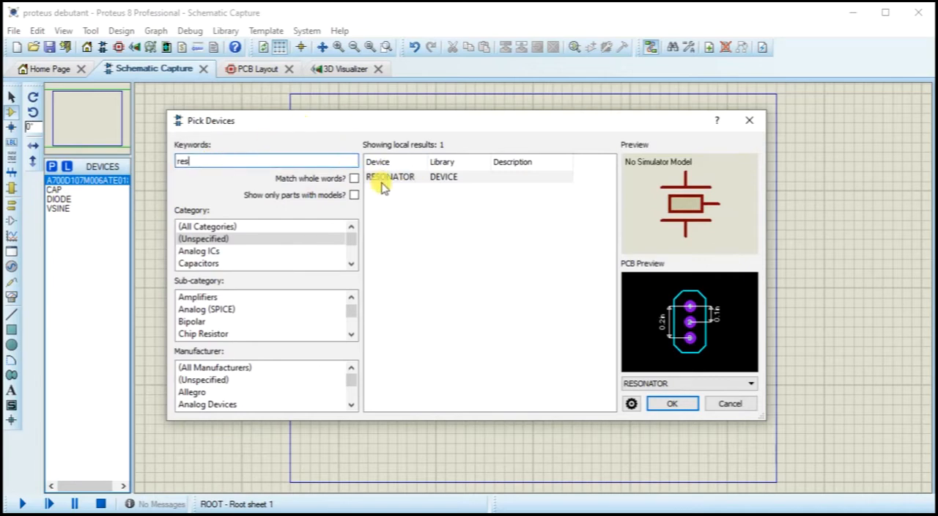
click(210, 228)
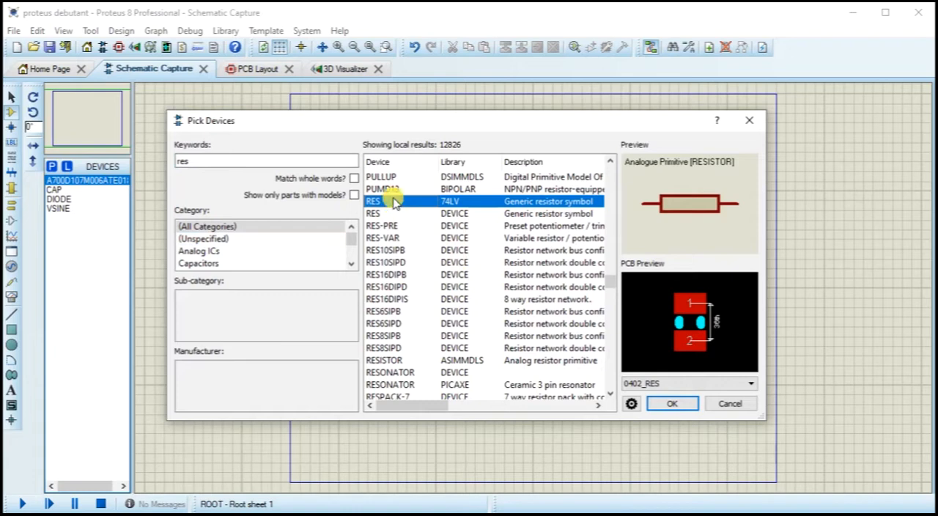
double_click(394, 204)
Step: Search the component library for led and add the animated LED-GREEN from the ACTIVE library to the device list
click(237, 165)
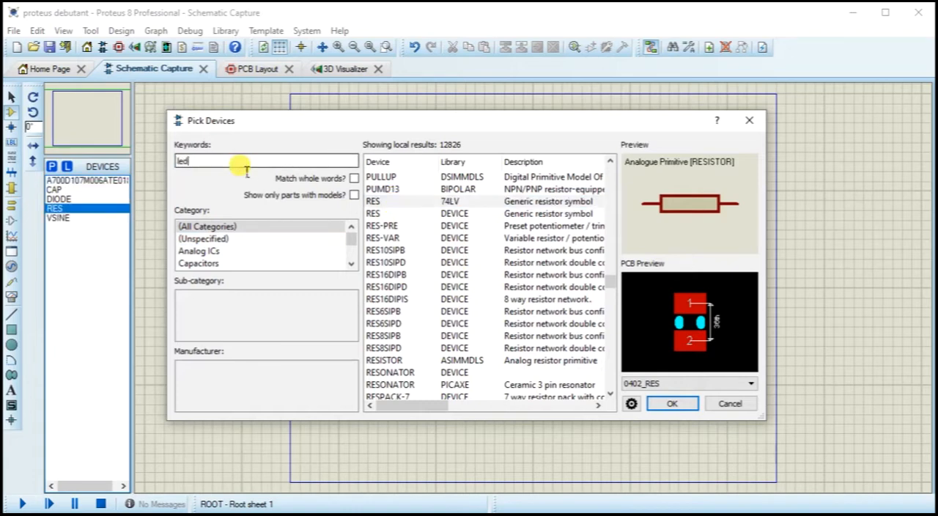
scroll(445, 256, down, 3)
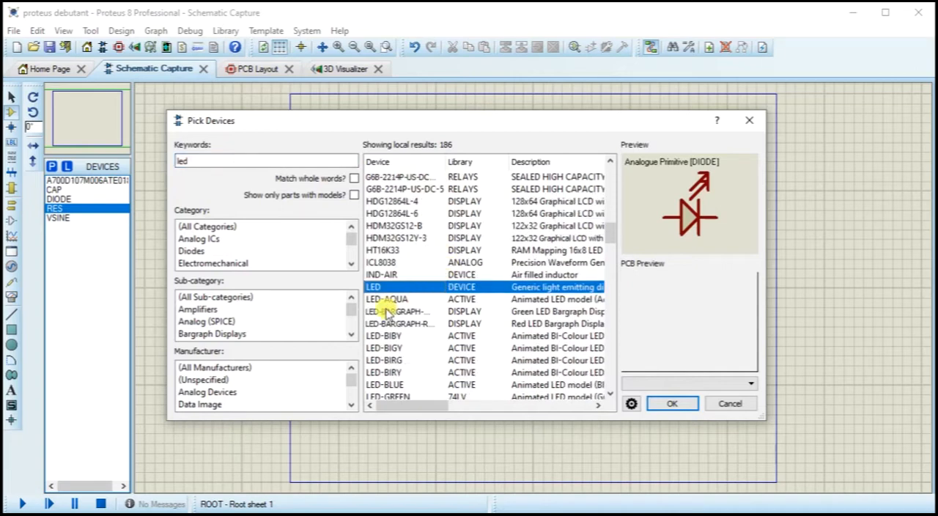
scroll(402, 312, down, 2)
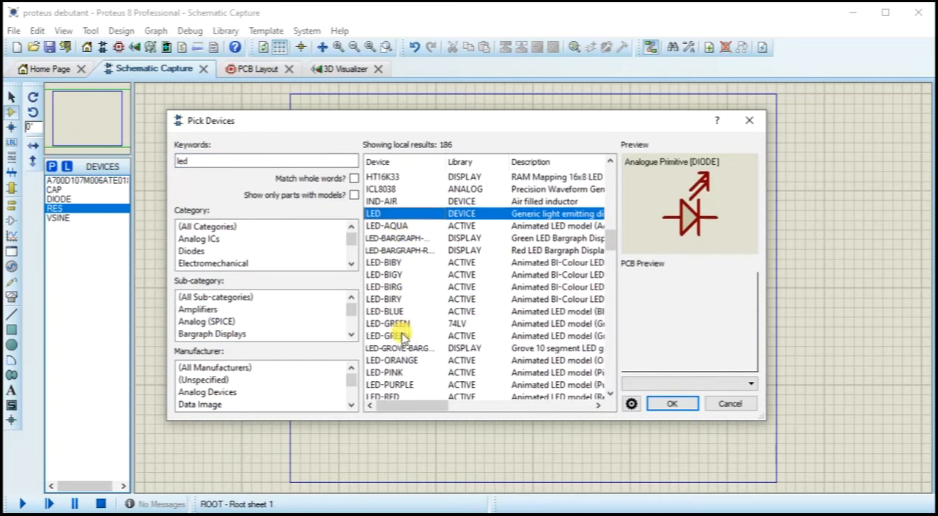
double_click(402, 335)
Step: Close the component picker and save the project
click(219, 163)
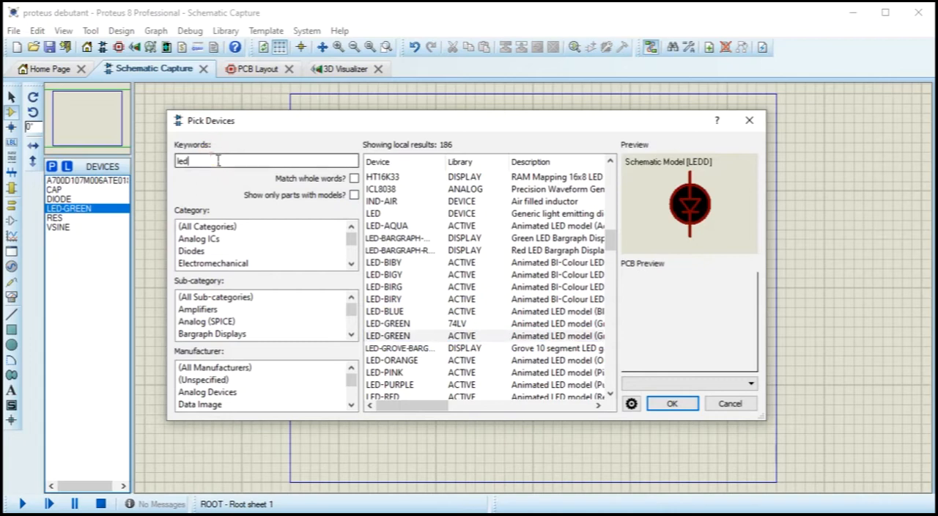
click(744, 126)
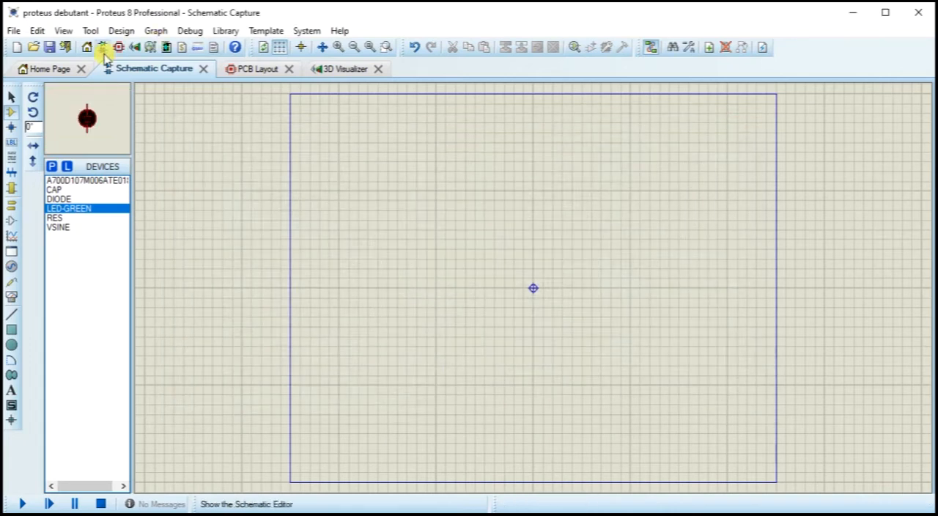
click(50, 48)
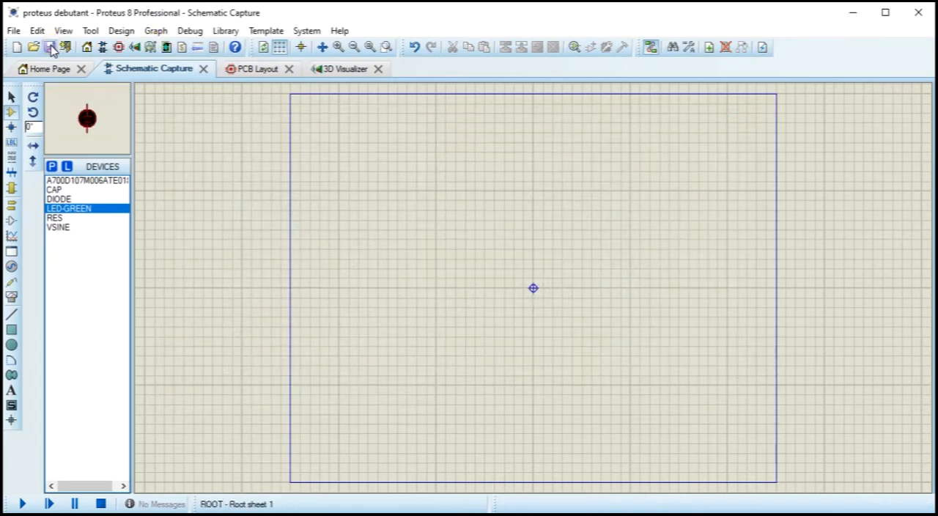
Step: Place the VSINE source upright just inside the sheet's left border, around mid-height
click(58, 229)
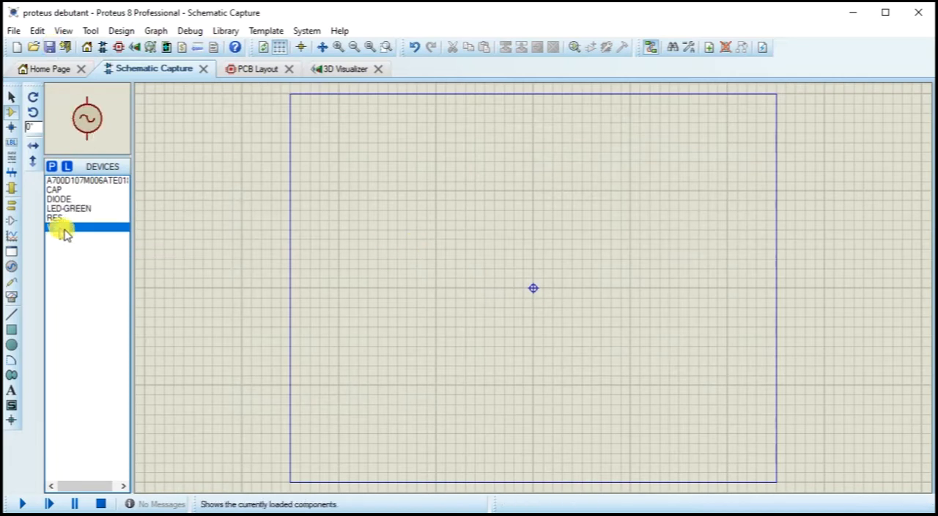
scroll(378, 297, up, 2)
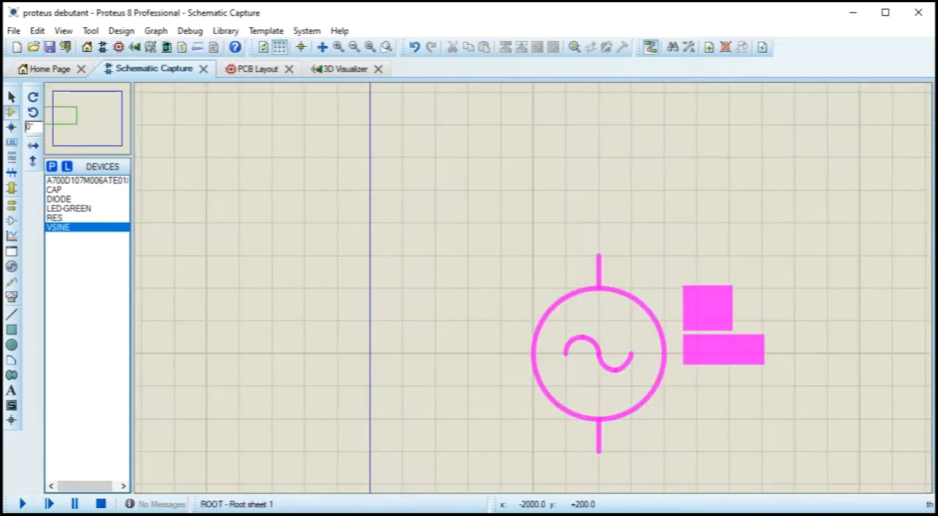
click(467, 320)
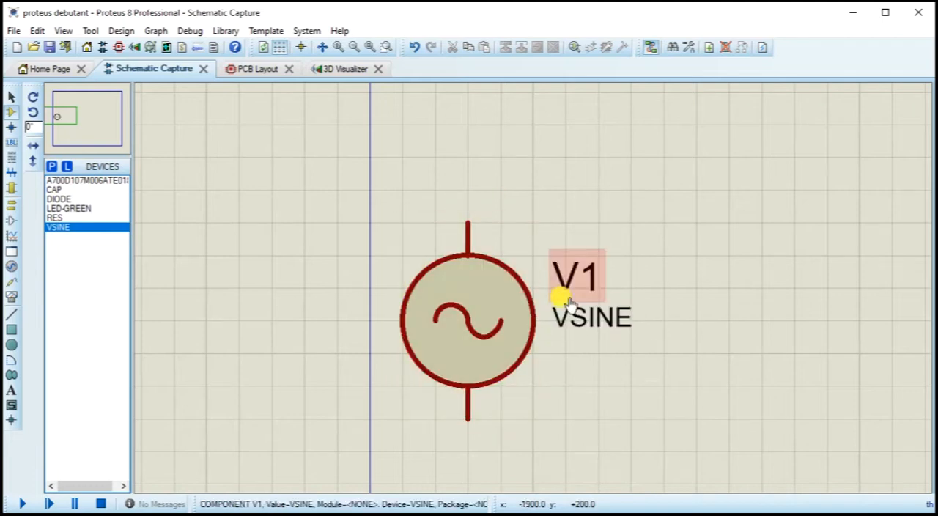
middle_click(568, 300)
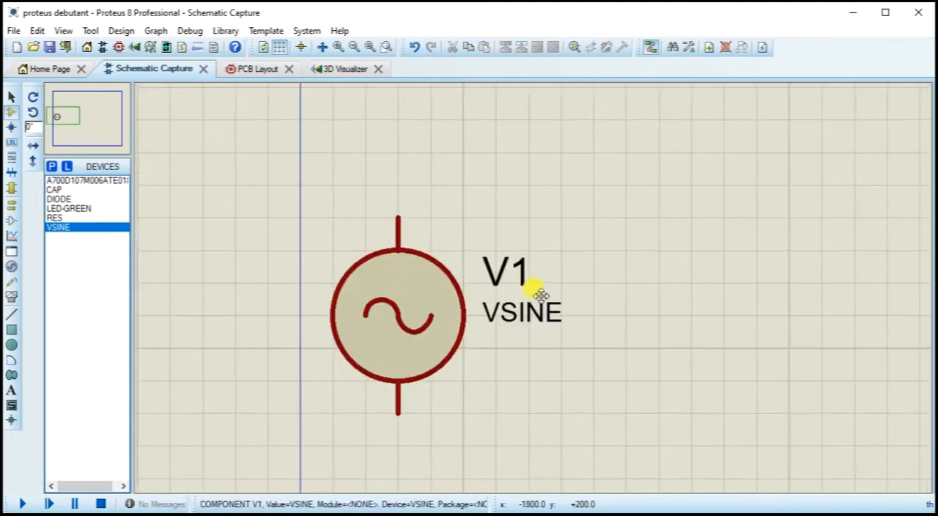
click(487, 277)
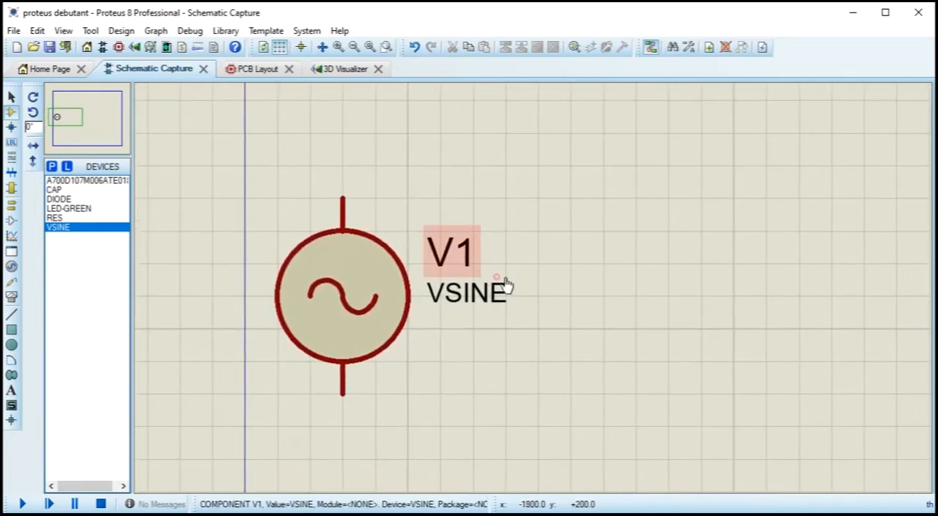
Step: Place a DIODE rotated 90° with its cathode up, above and to the right of the VSINE source
click(57, 199)
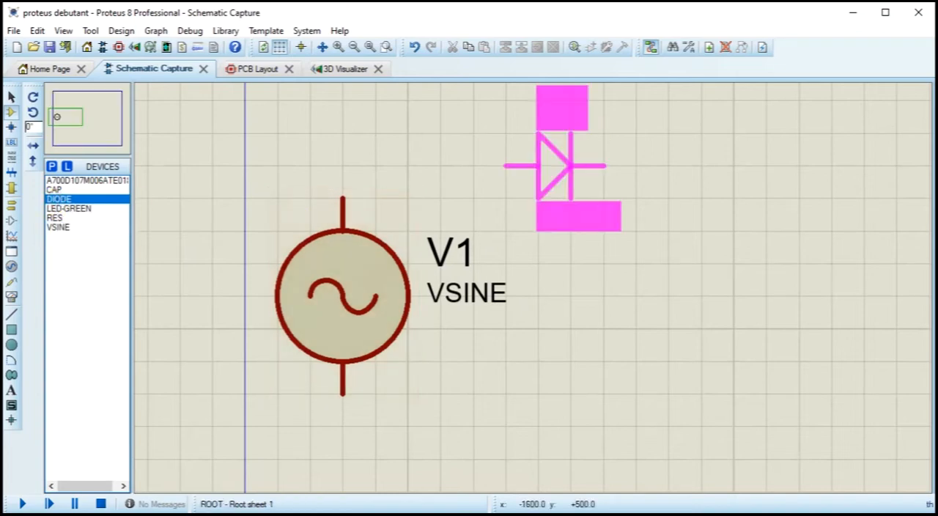
scroll(554, 199, down, 1)
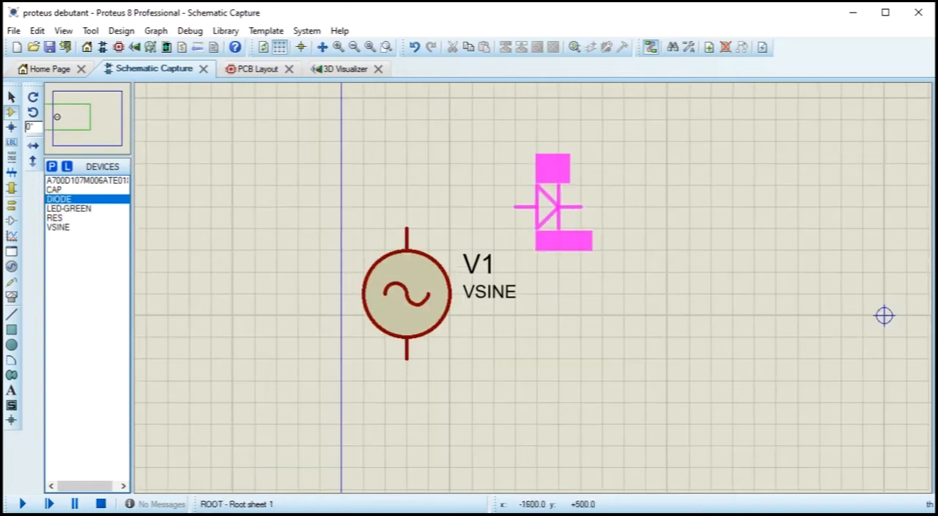
key(KP_Add)
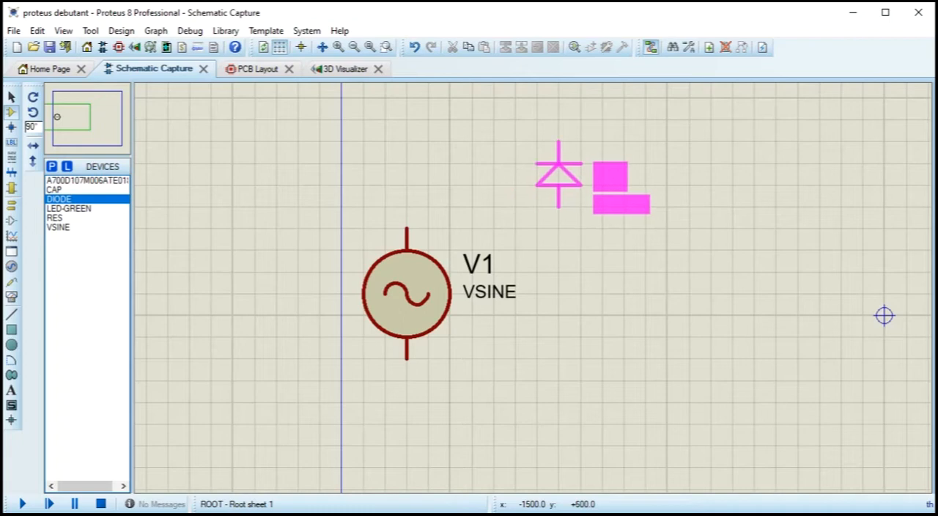
scroll(884, 315, down, 1)
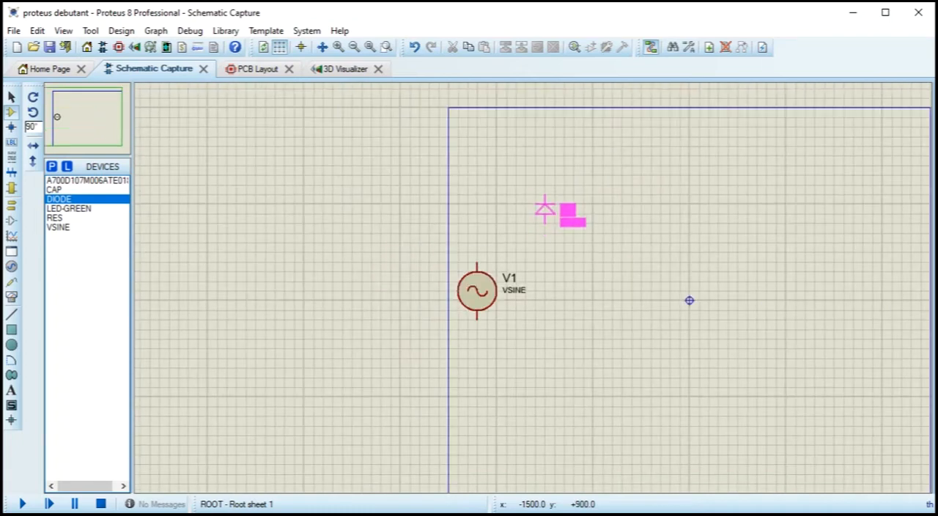
click(545, 211)
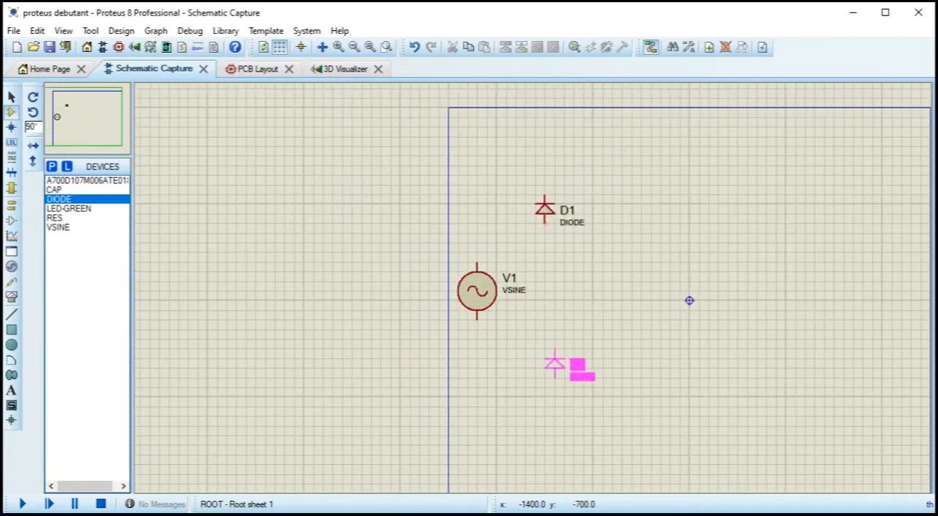
Step: Place three more 90° rotated diodes to form a two-by-two bridge layout, aligning D4 directly below D3
click(544, 383)
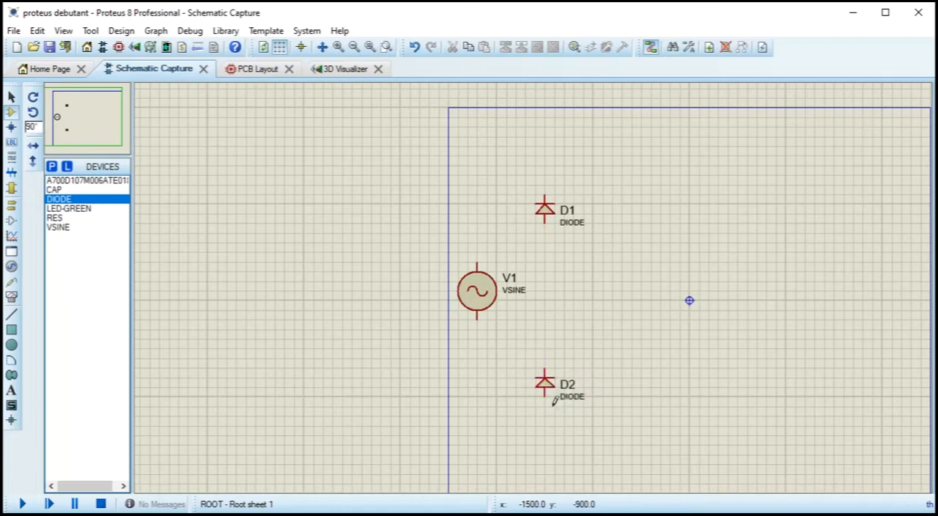
click(612, 210)
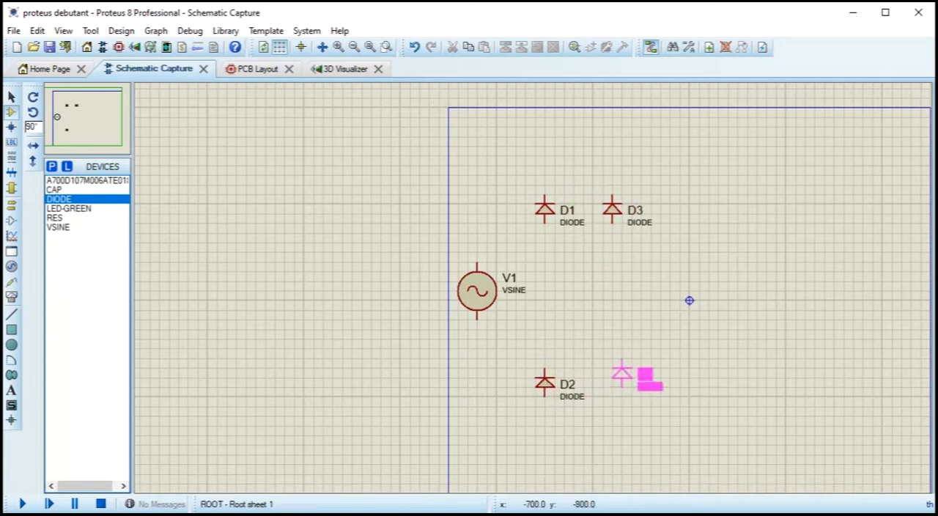
click(622, 373)
scroll(663, 330, up, 1)
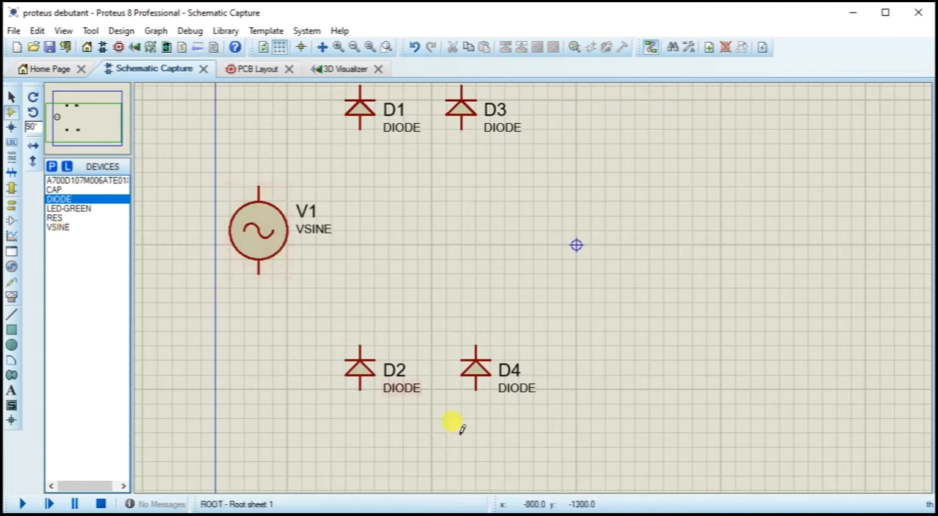
mouse_move(477, 366)
mouse_down()
mouse_move(486, 377)
mouse_move(471, 376)
mouse_up()
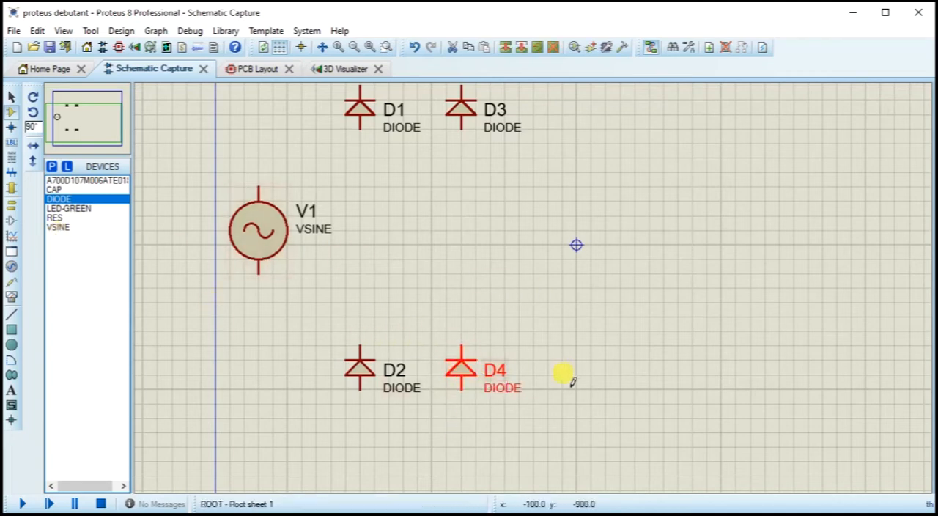
Step: Place the A700D107M006ATE018 electrolytic capacitor vertically to the right of the diodes, level with the VSINE source
click(59, 180)
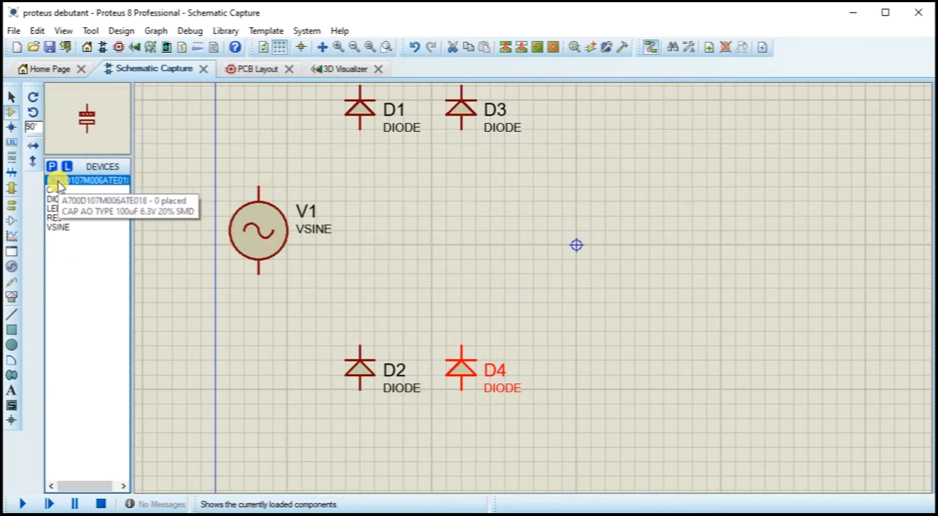
click(597, 238)
click(570, 238)
Step: Place a CAP capacitor vertically beside C1, at the same height
click(55, 190)
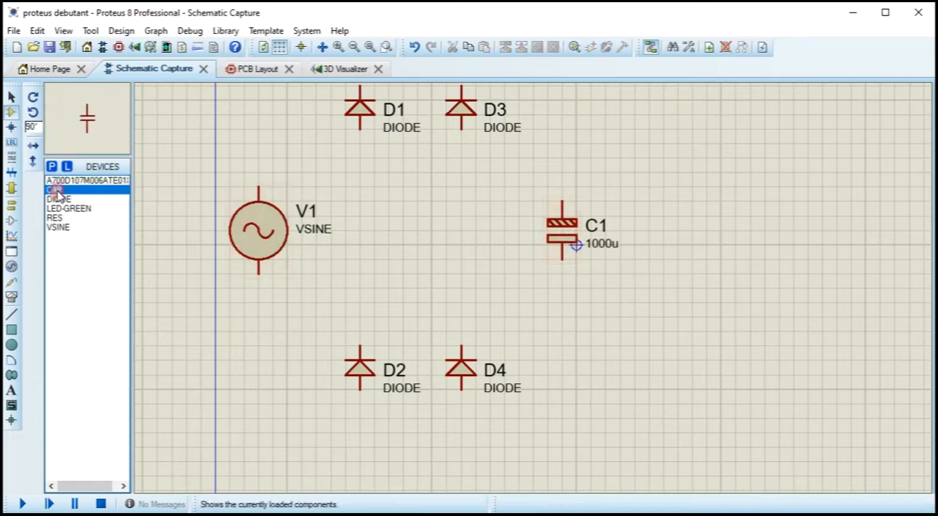
click(696, 230)
click(643, 236)
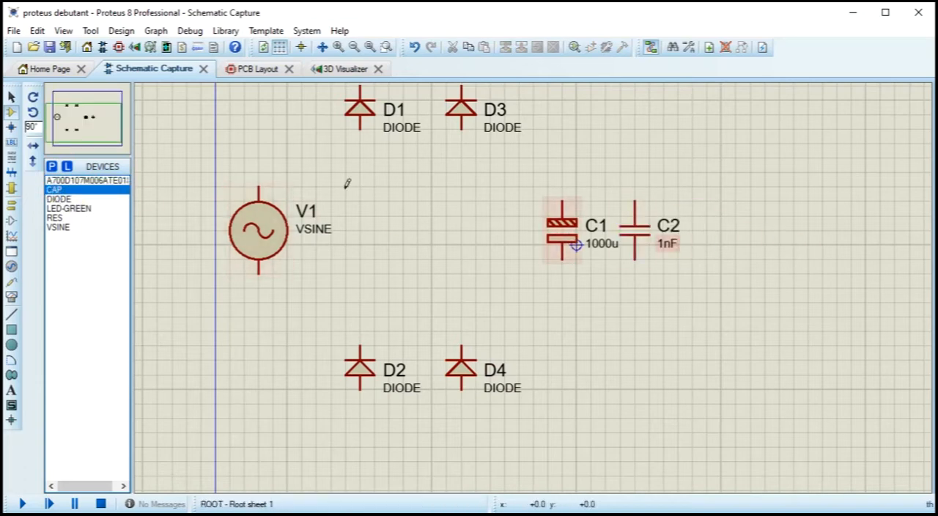
Step: Place a RES resistor vertically to the right of the capacitors and slightly higher than them
click(57, 219)
click(754, 152)
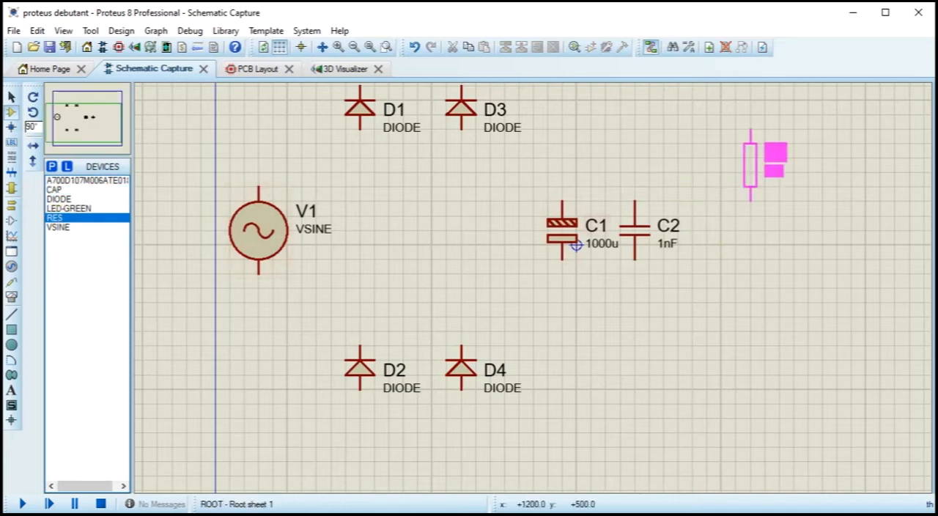
click(754, 152)
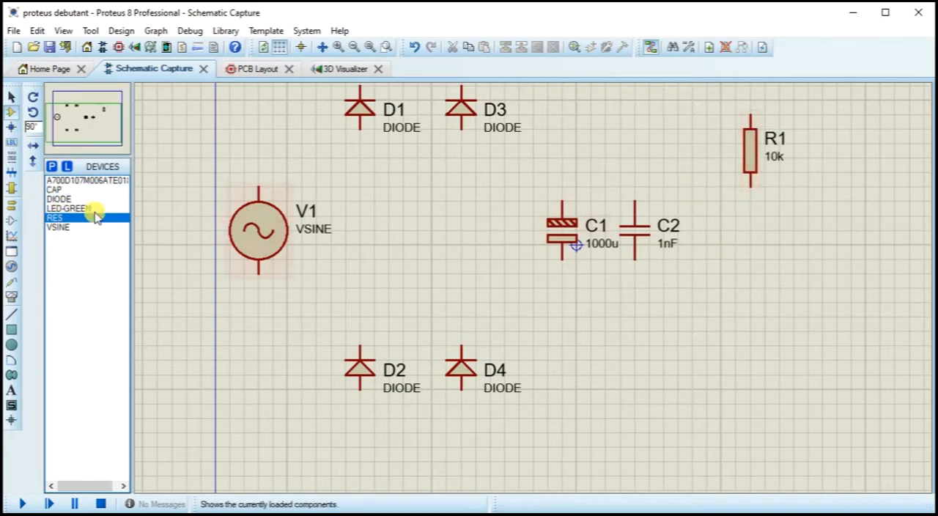
Step: Place a LED-GREEN directly below R1, rotated so that it points downward
click(59, 199)
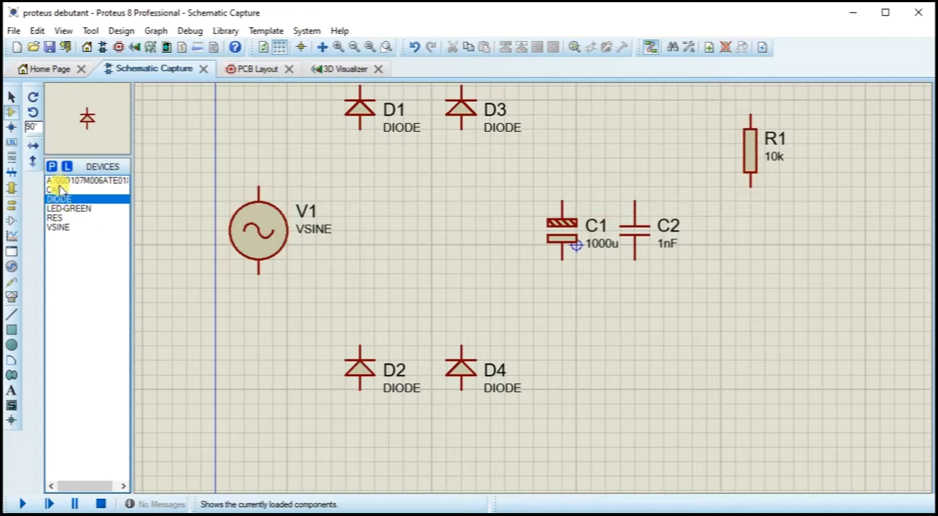
click(61, 208)
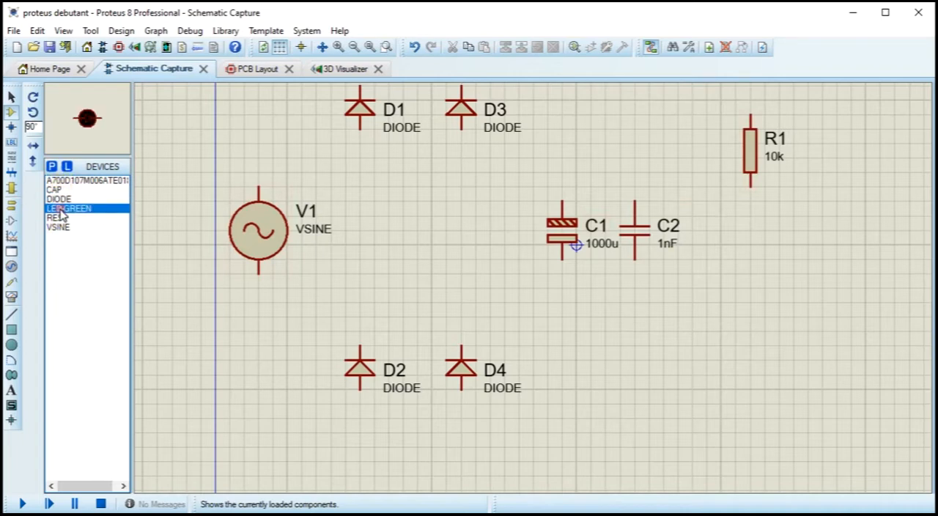
click(750, 332)
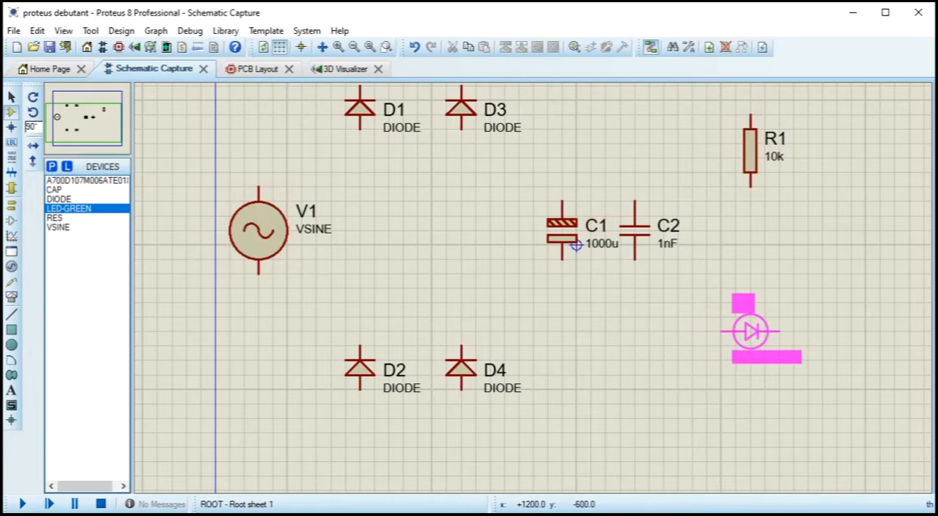
key(KP_Subtract)
click(752, 335)
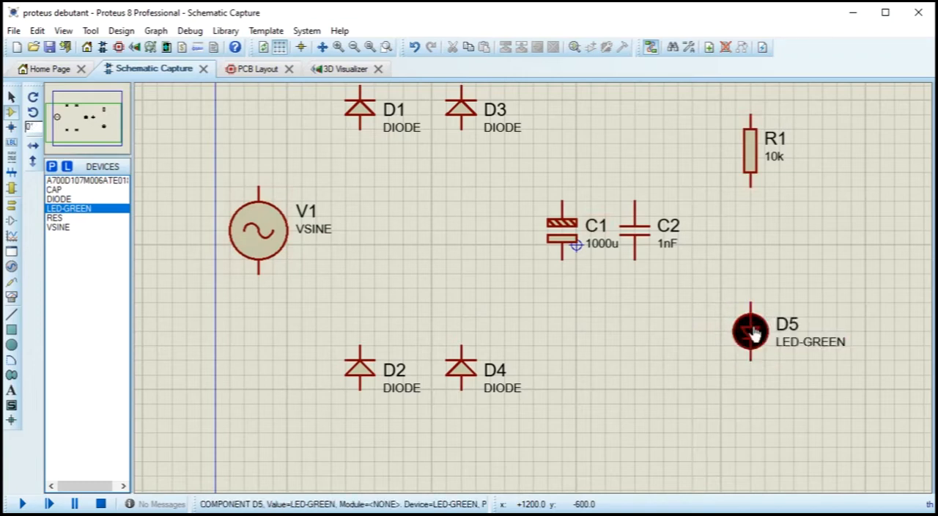
Step: Try out successive 90° rotations on the LED-GREEN preview without placing another LED
click(60, 209)
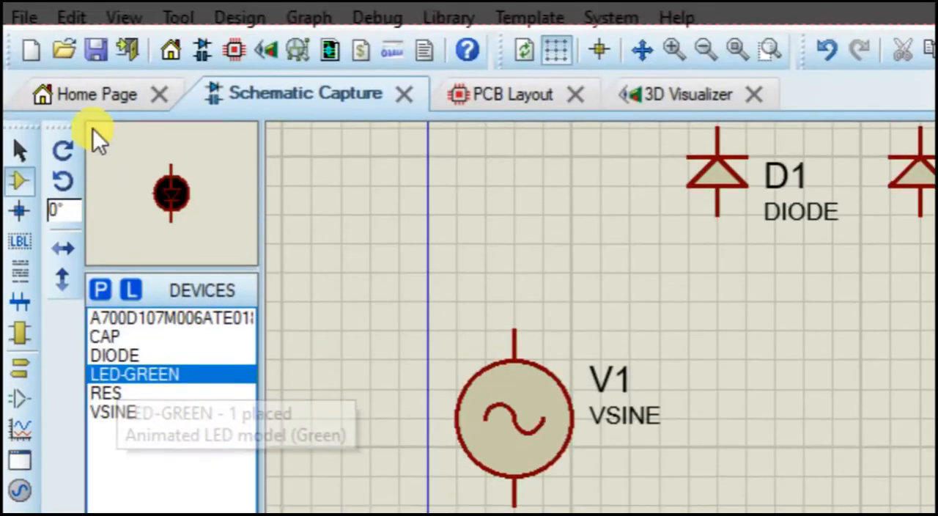
click(33, 97)
click(61, 159)
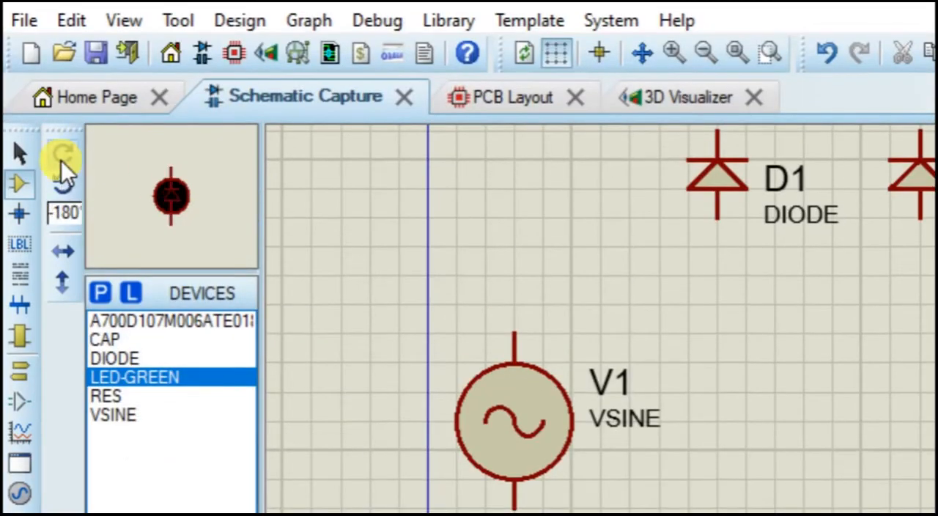
click(61, 159)
click(60, 159)
click(59, 160)
click(60, 160)
click(59, 159)
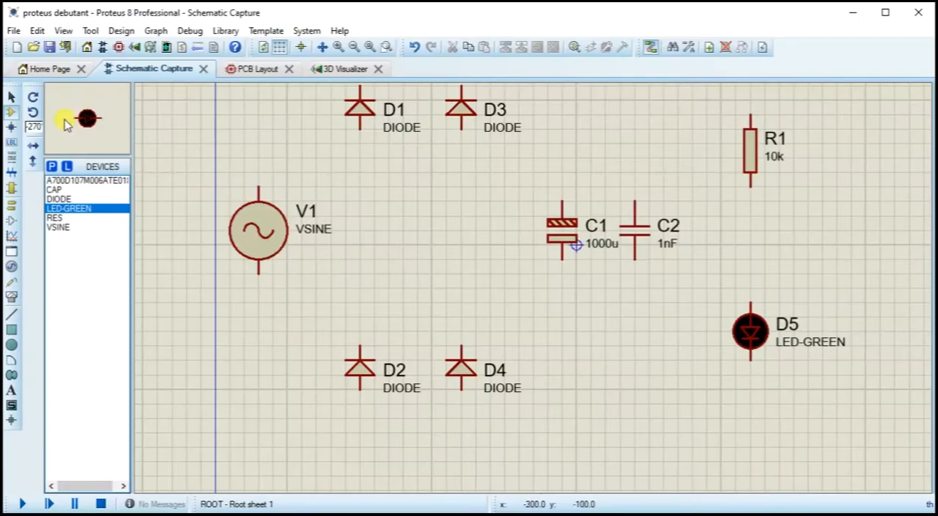
Step: Save the project with all the components placed
scroll(562, 316, down, 1)
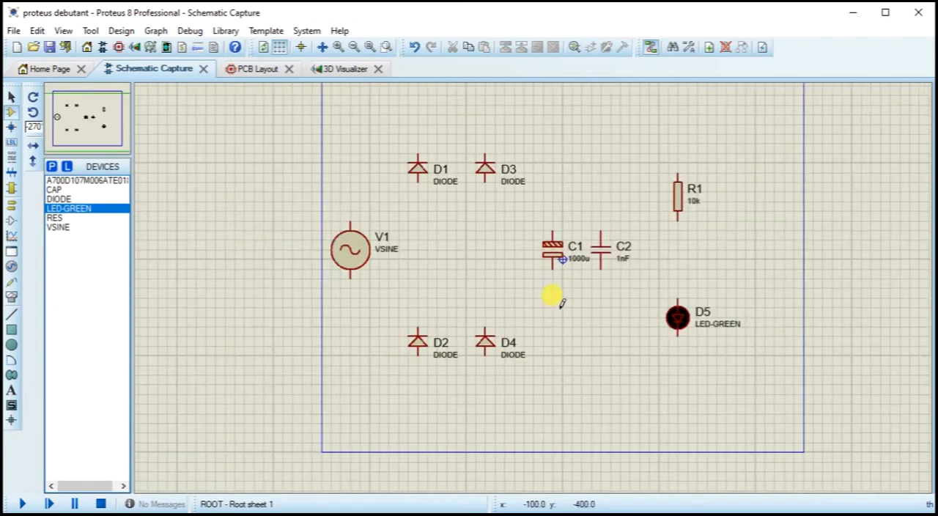
scroll(561, 302, up, 1)
drag(521, 277, 518, 346)
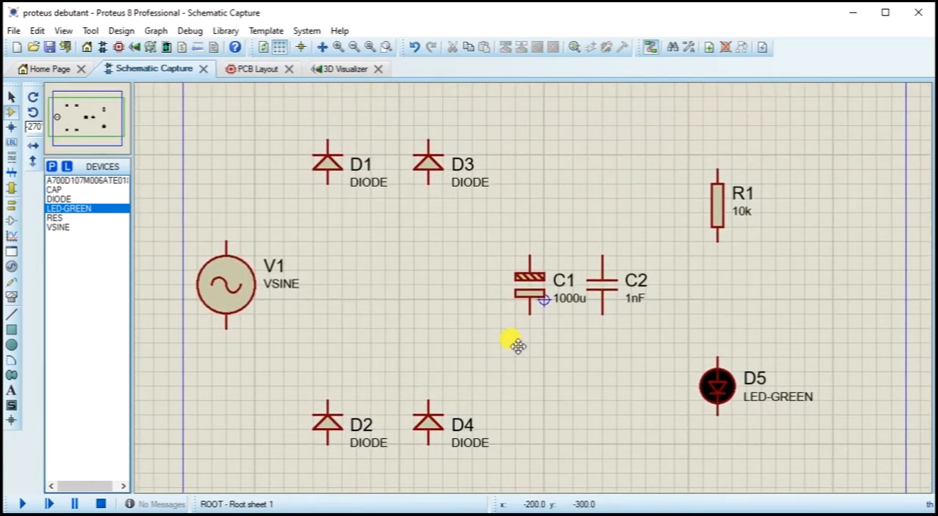
click(50, 48)
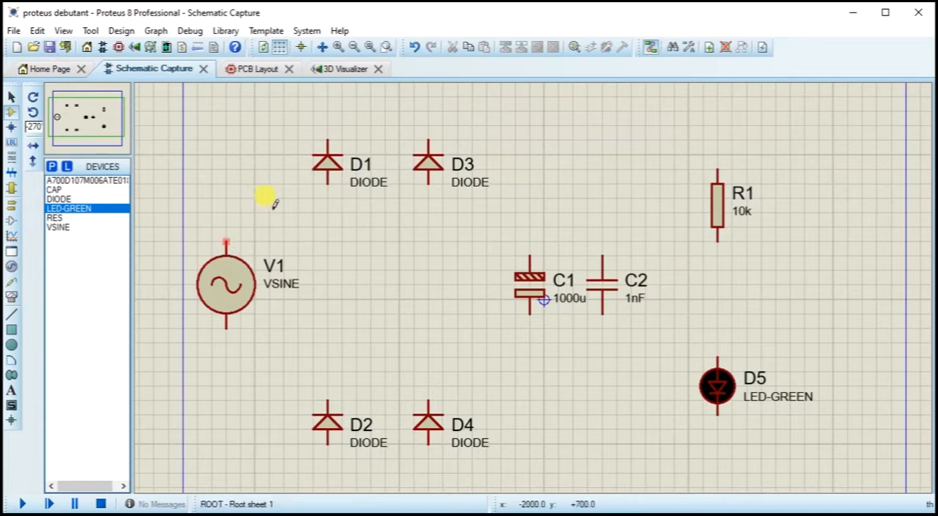
Step: Wire V1's upper terminal to D1's anode and link that connection down to D2's cathode
click(233, 241)
click(327, 184)
click(328, 227)
click(328, 404)
Step: Wire V1's lower terminal to D3's anode and link that connection down to D4's cathode
click(226, 328)
click(429, 185)
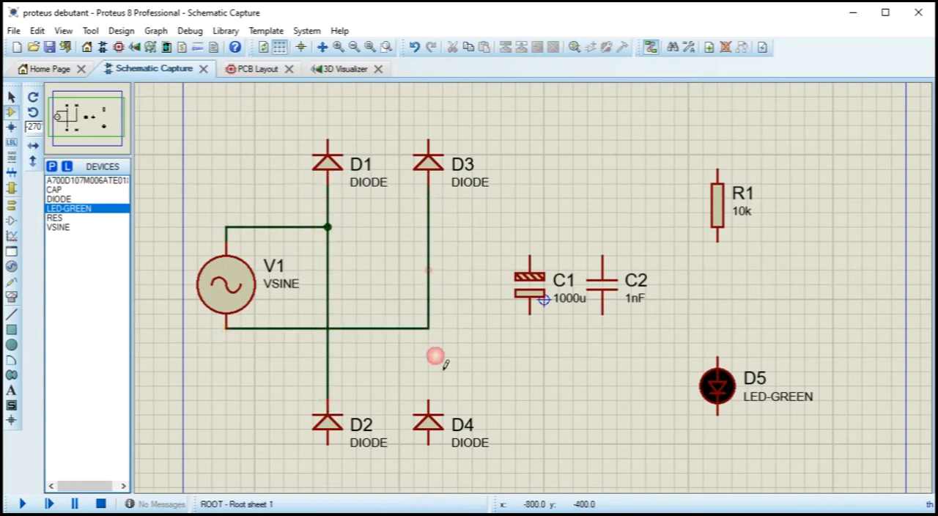
click(428, 328)
click(429, 404)
Step: Wire D2's anode along a lower rail to D5's lower pin and connect D4's anode to that rail
click(328, 445)
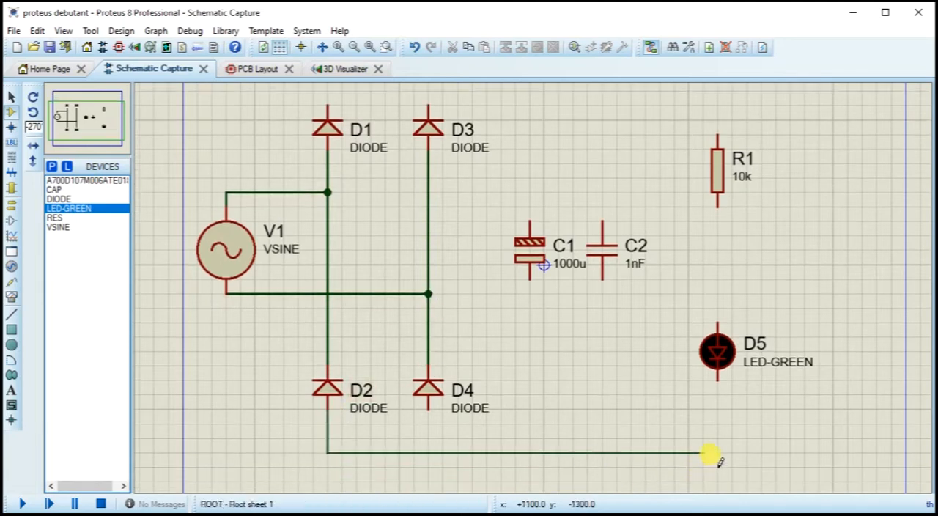
click(718, 382)
click(428, 409)
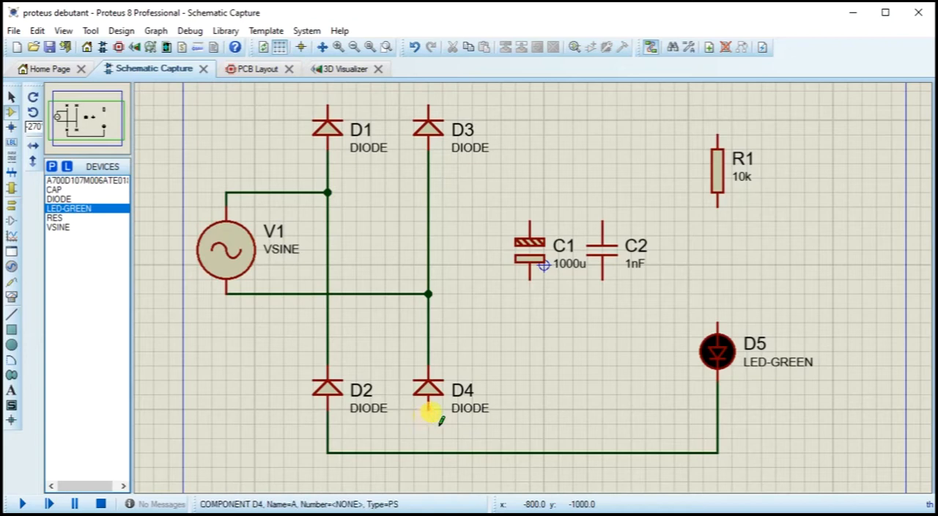
click(428, 451)
Step: Connect the lower pins of C1 and C2 to the lower rail and wire R1's lower pin to D5's upper pin
click(529, 279)
click(529, 452)
click(602, 279)
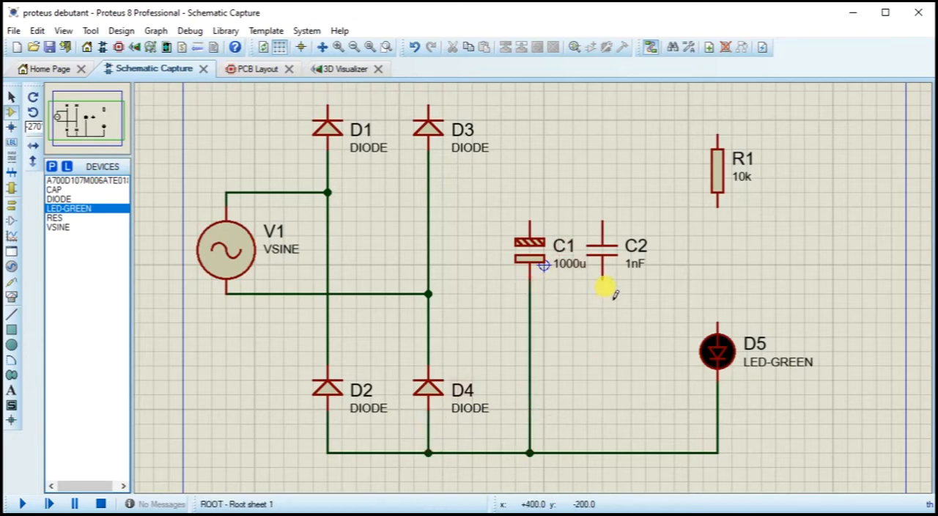
click(602, 452)
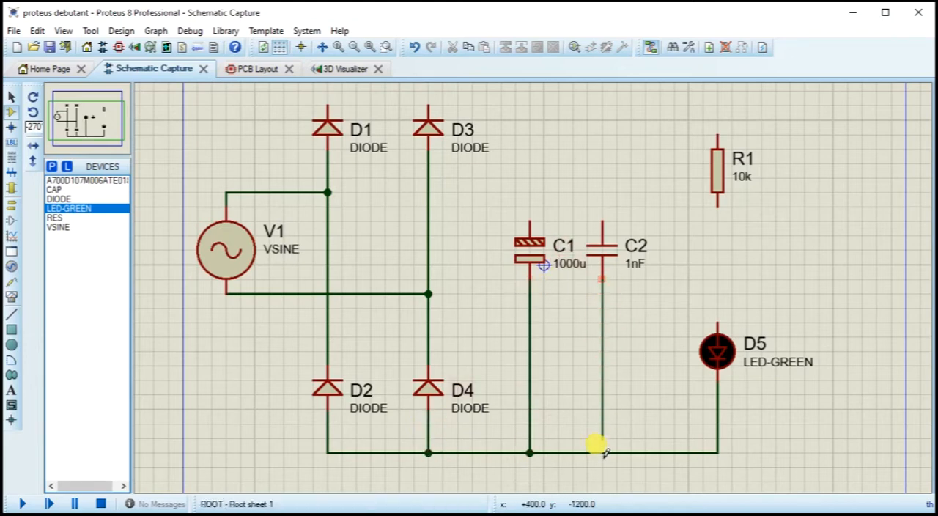
click(718, 207)
click(720, 330)
Step: Wire D1's cathode along an upper rail to R1's upper pin and connect D3's cathode to that rail
scroll(620, 249, down, 2)
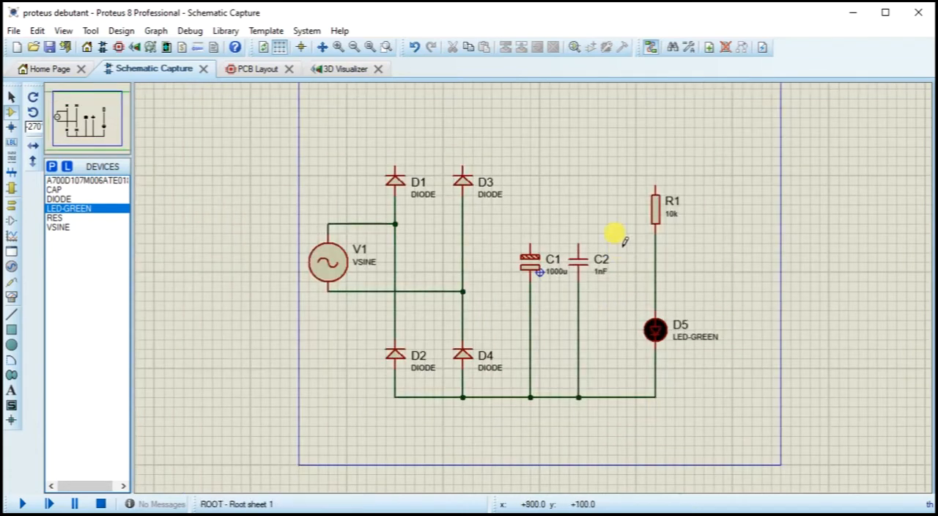
click(396, 170)
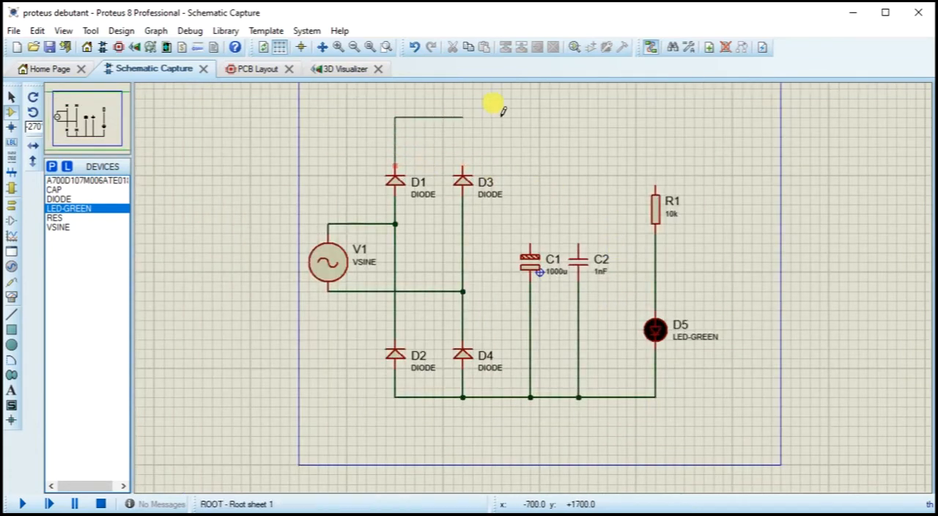
click(654, 181)
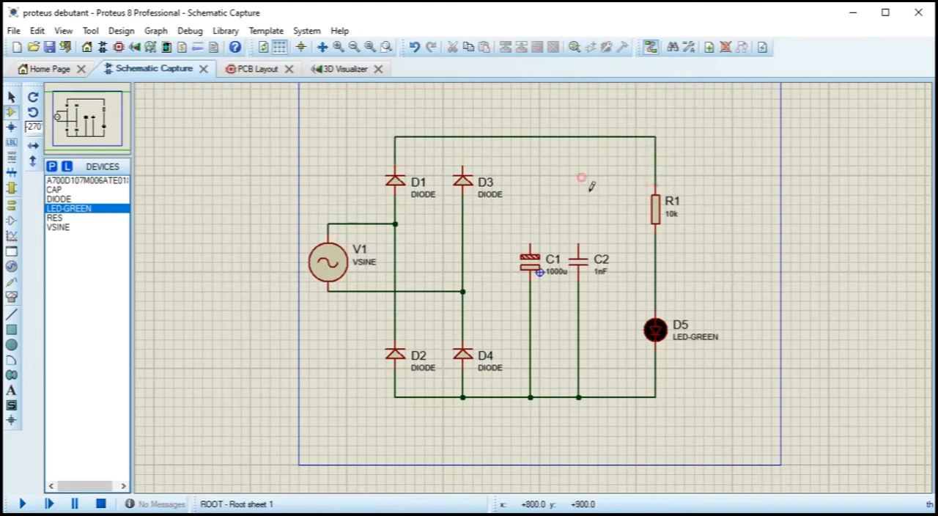
click(463, 170)
click(463, 137)
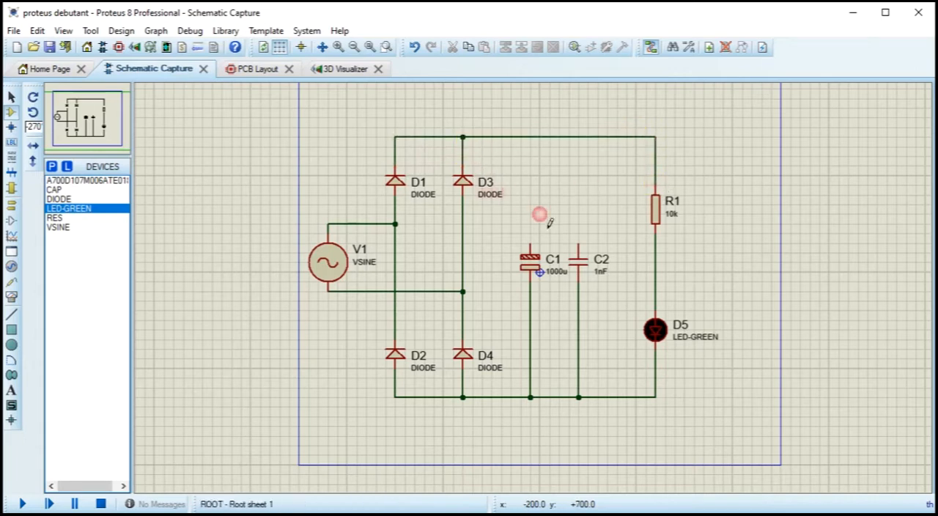
Step: Connect the upper pins of C1 and C2 to the upper rail
click(530, 243)
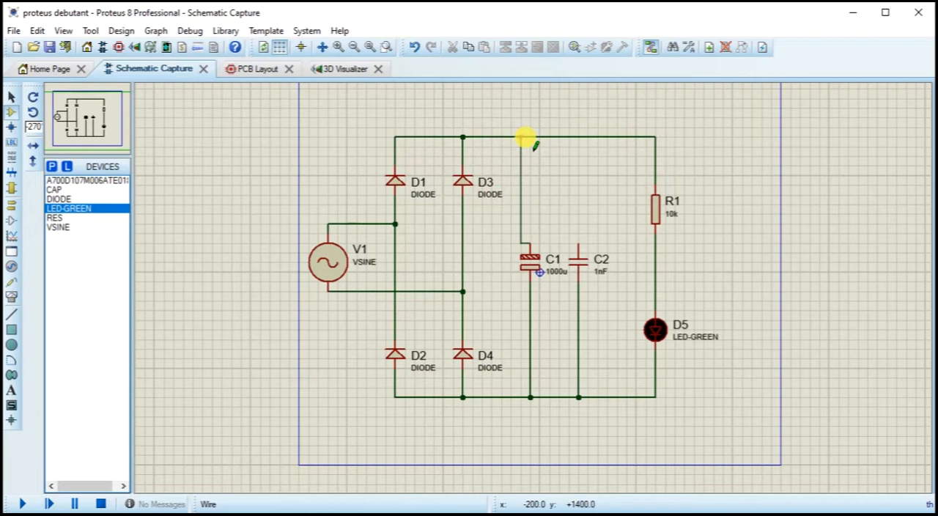
click(530, 138)
click(579, 247)
click(578, 137)
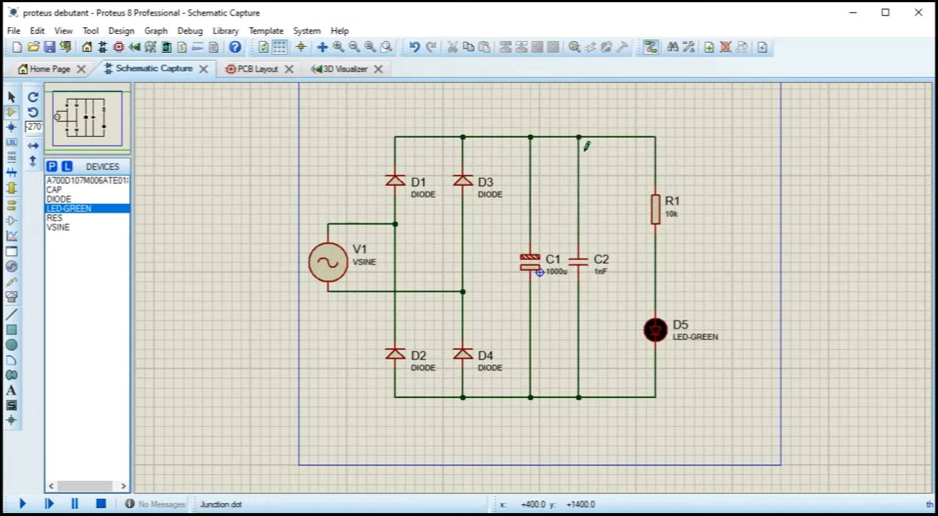
Step: Move D1, D3 and the upper rail wiring slightly down to make the circuit more compact
scroll(578, 213, up, 1)
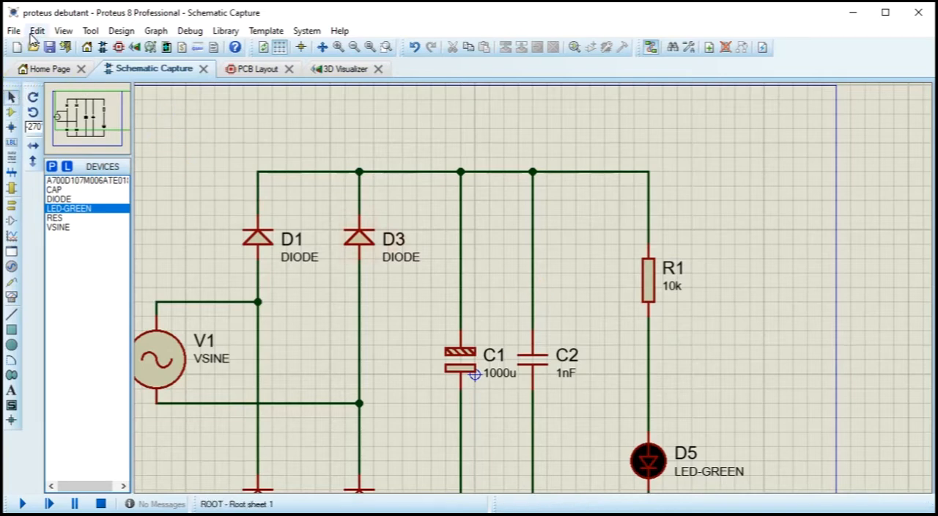
drag(214, 142, 764, 301)
drag(539, 261, 440, 260)
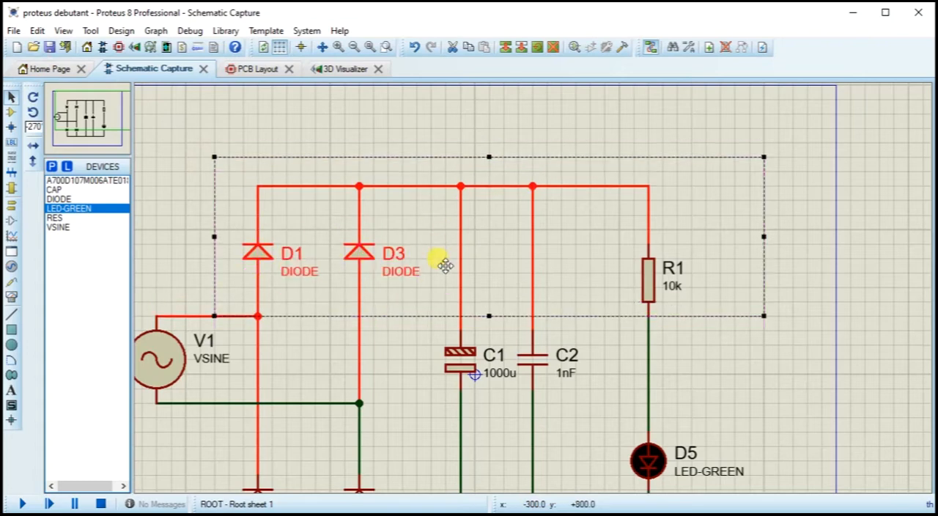
Step: Move D2, D4, D5 and the lower rail wiring up, closer to the rest of the circuit
scroll(627, 368, down, 1)
drag(695, 481, 310, 383)
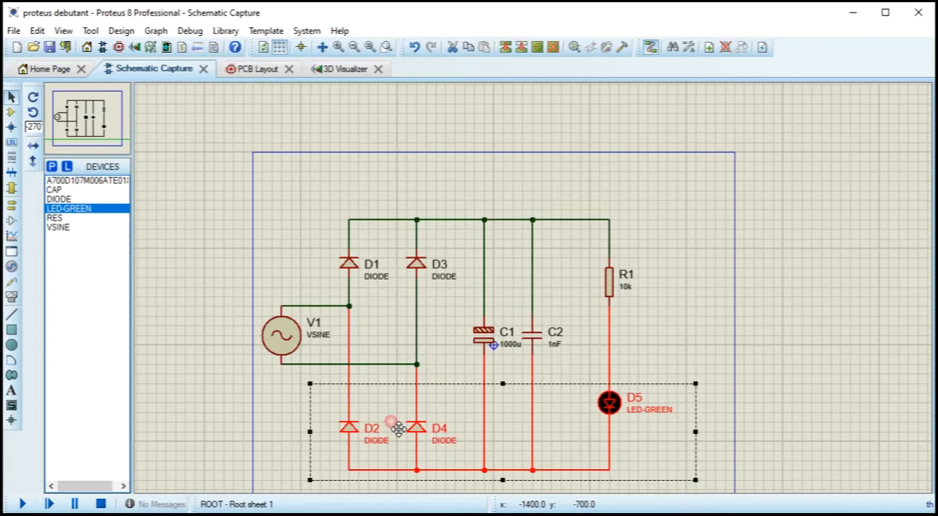
drag(395, 415, 415, 399)
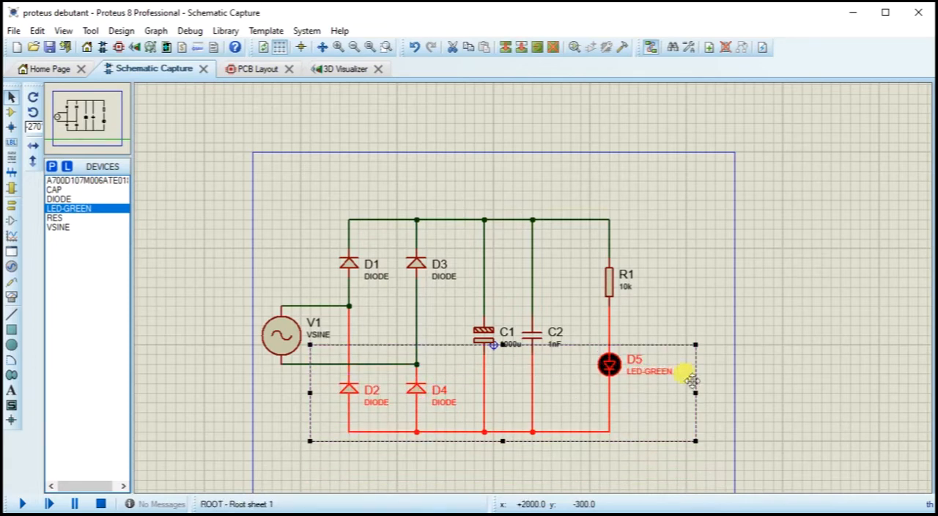
click(733, 296)
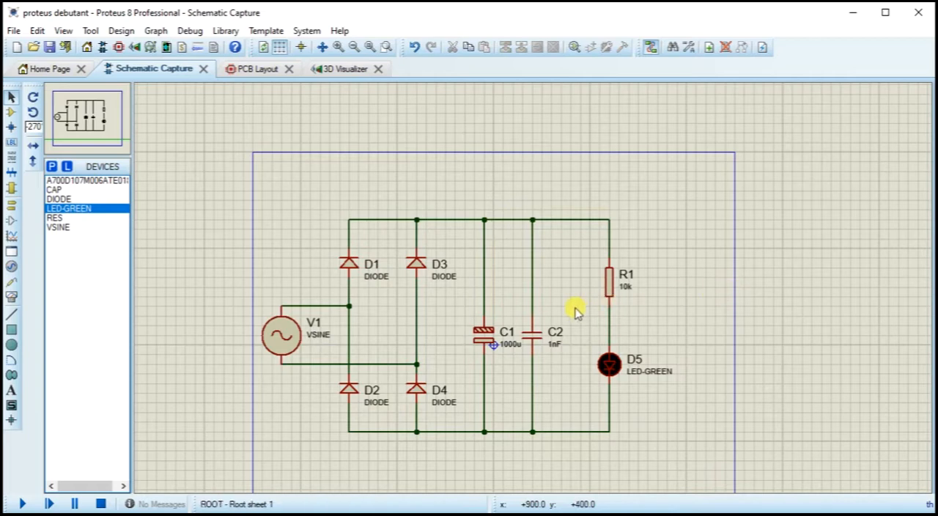
Step: Move capacitors C1 and C2 slightly up together so they sit midway between the two rails
drag(579, 392, 445, 296)
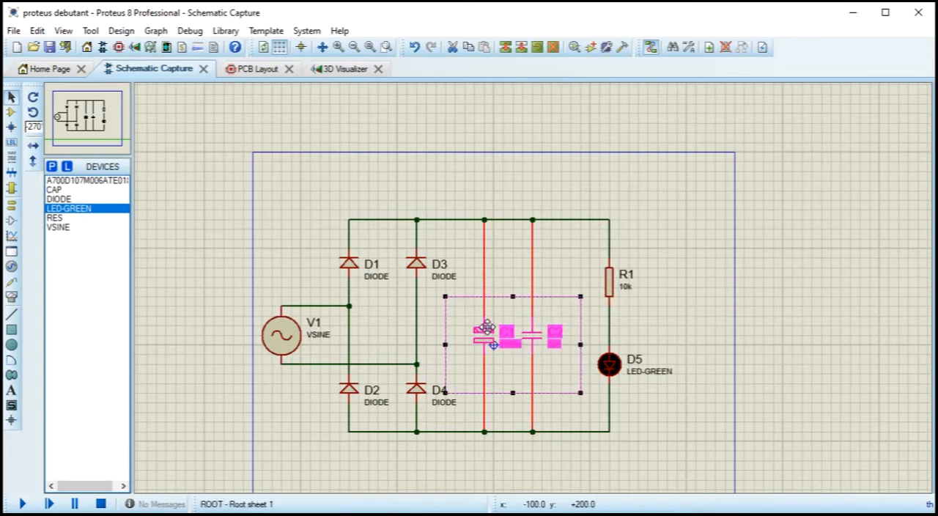
click(370, 46)
click(747, 229)
Step: Save the project with the fully wired and tidied rectifier circuit
scroll(649, 268, up, 1)
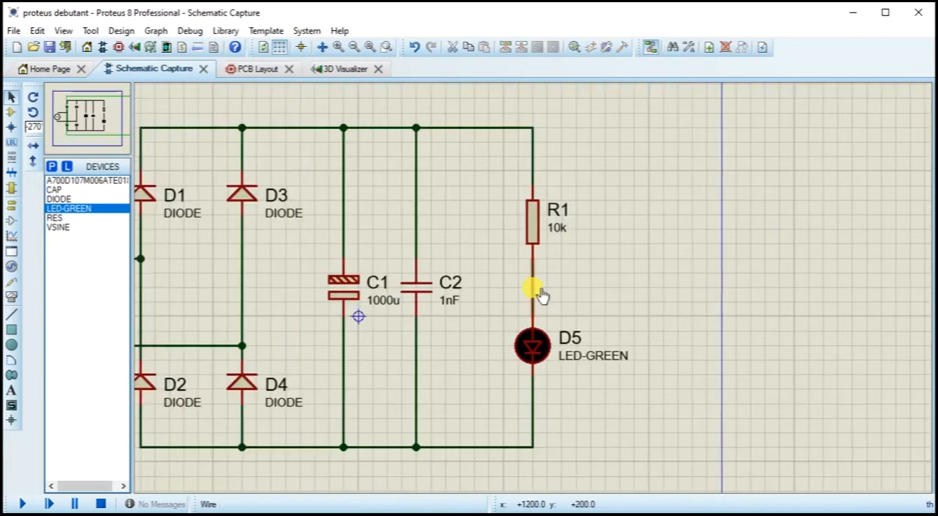
drag(469, 295, 622, 297)
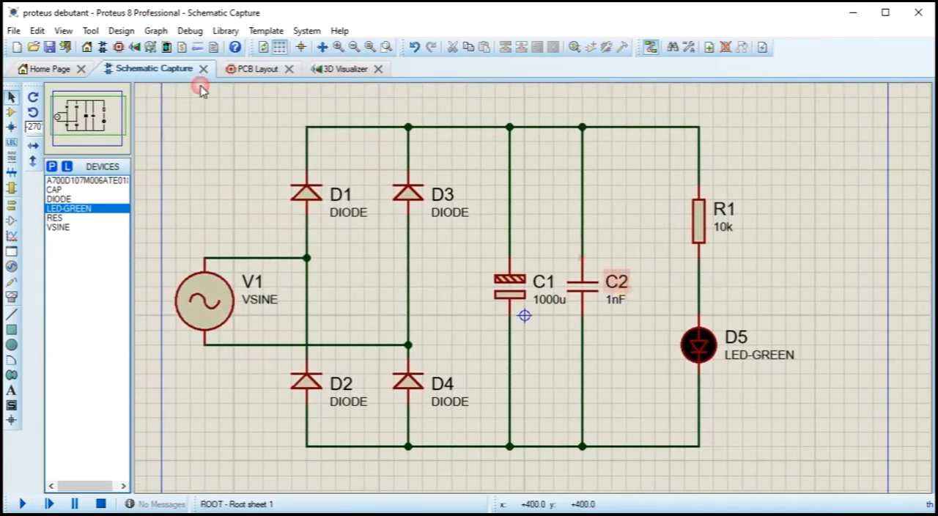
click(50, 46)
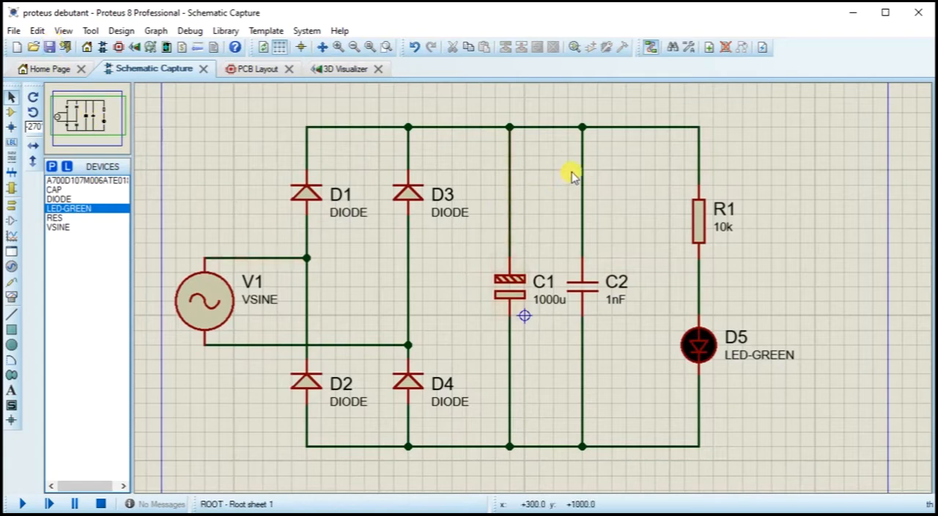
Step: Set the AC source V1 to an amplitude of 12 and a frequency of 50
double_click(207, 300)
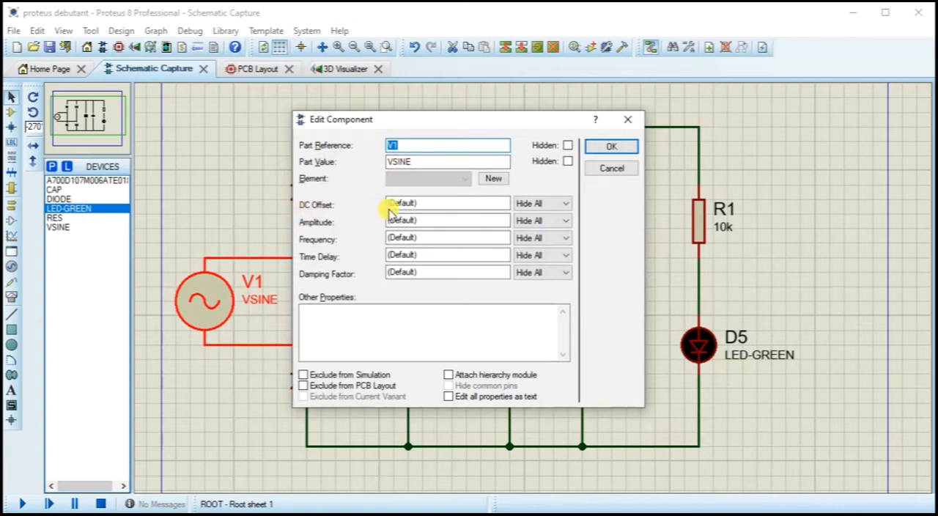
click(501, 224)
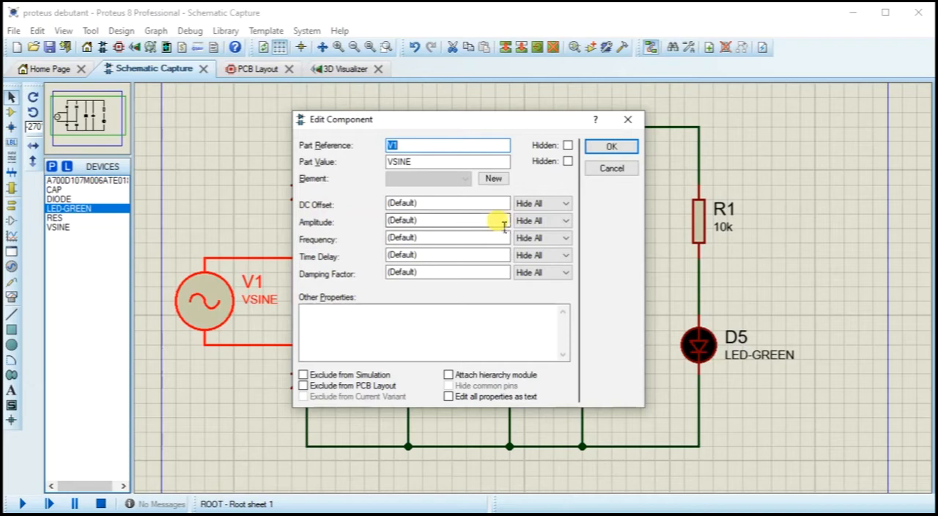
double_click(501, 225)
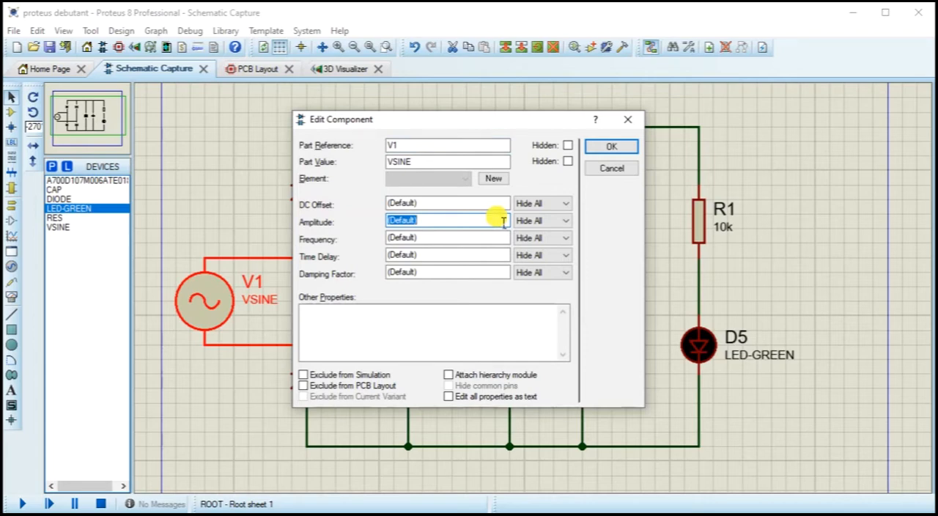
text(12)
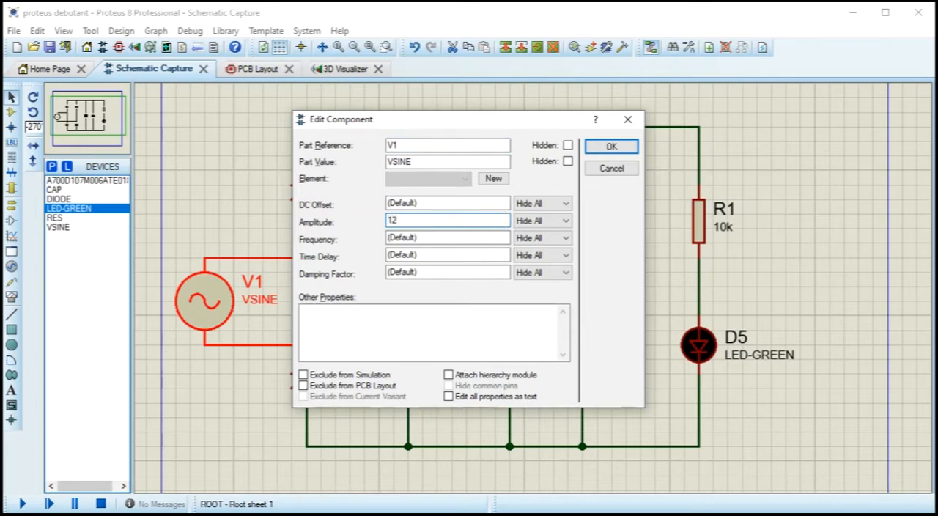
double_click(443, 240)
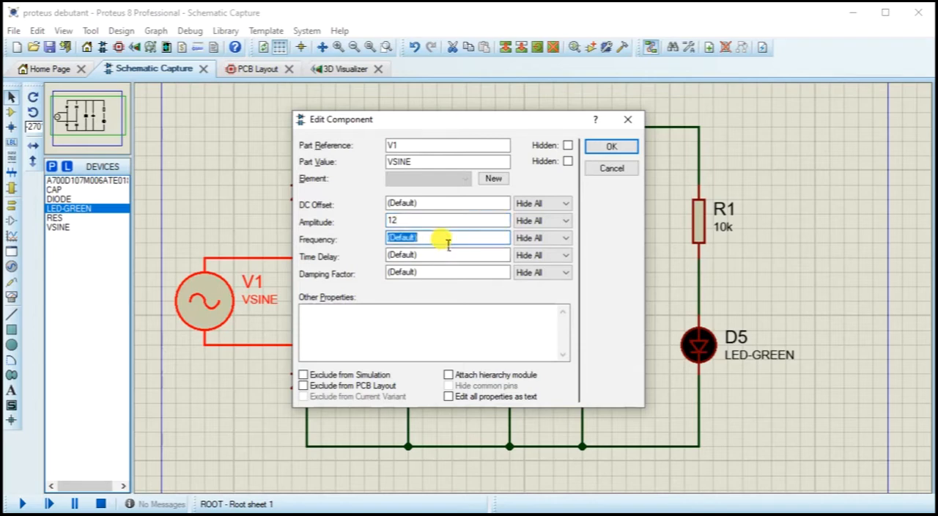
text(50)
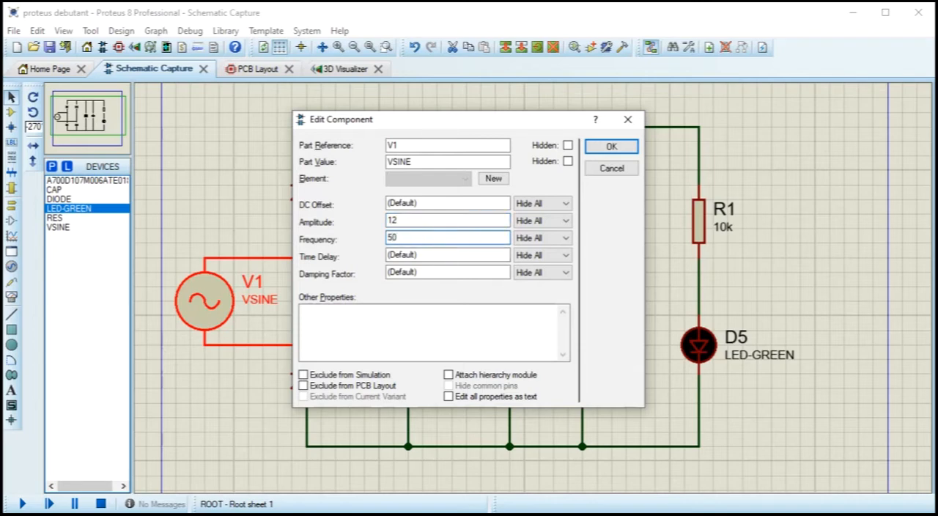
click(631, 150)
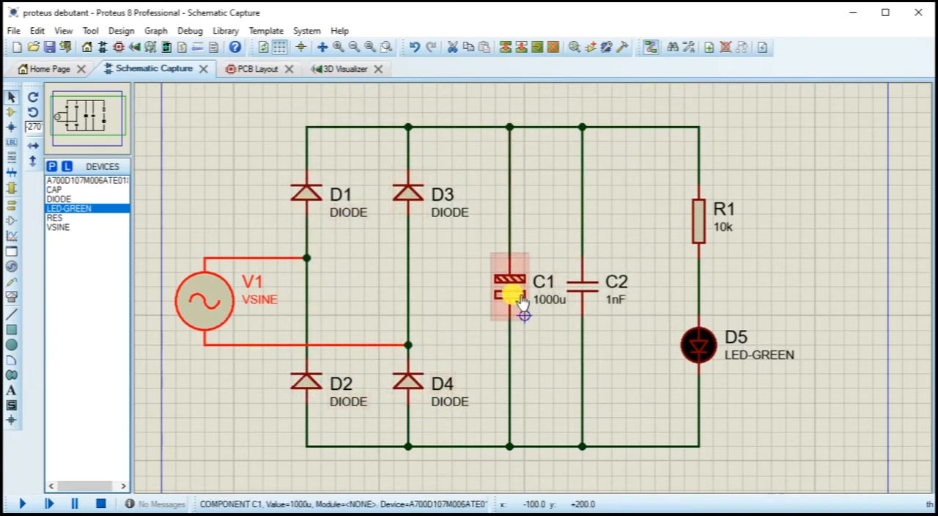
Step: Set the capacitance of capacitor C2 to 100nF
click(592, 297)
click(591, 297)
click(399, 178)
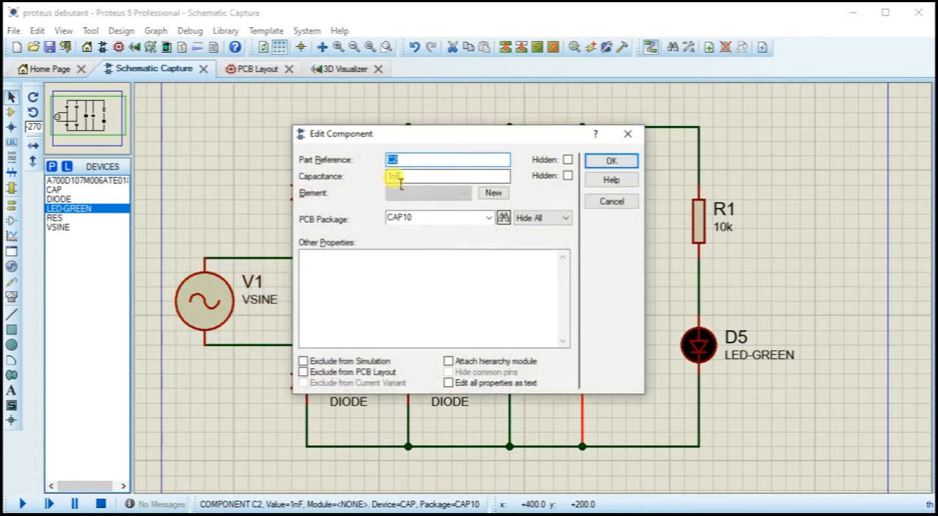
text(00)
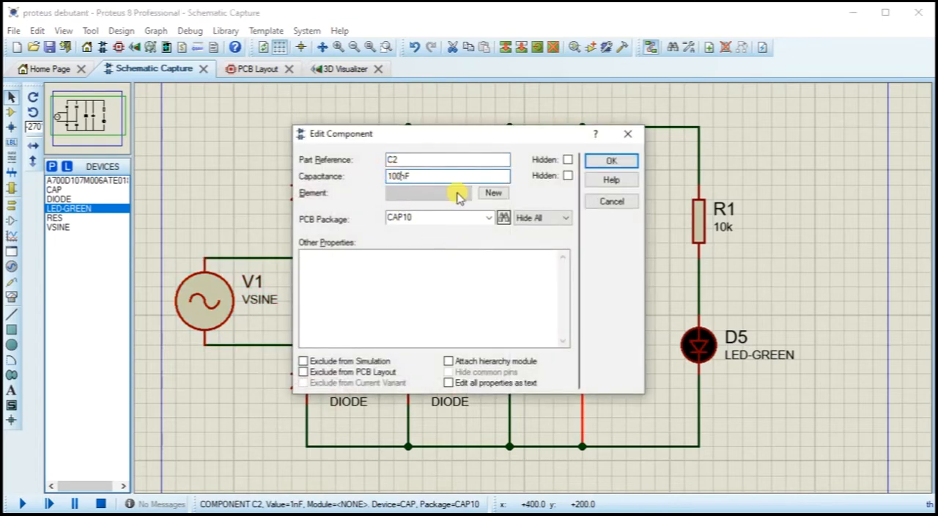
click(608, 161)
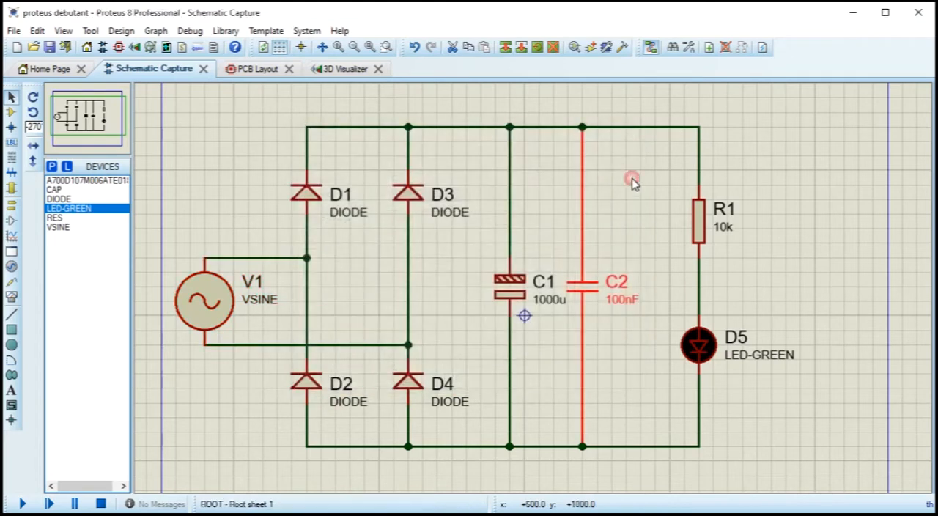
Step: Set the resistance of resistor R1 to 1k8
click(709, 234)
click(709, 234)
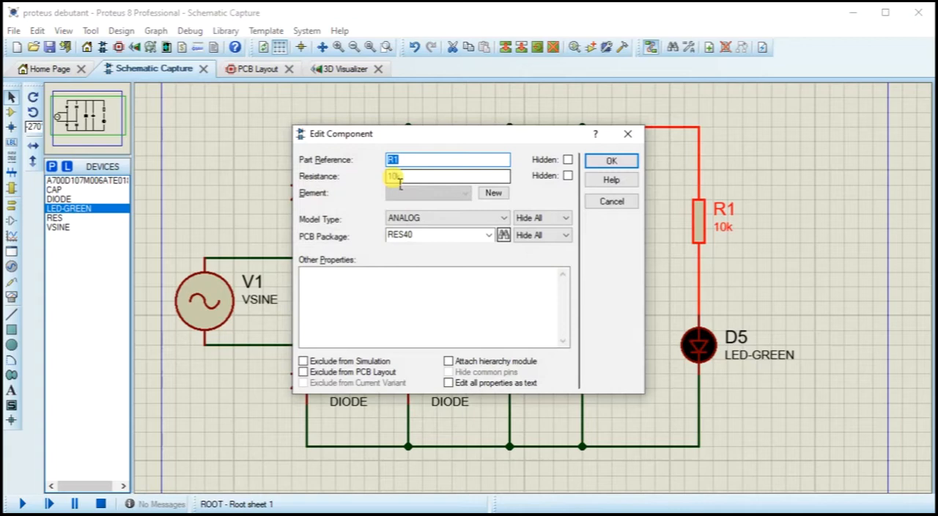
click(399, 177)
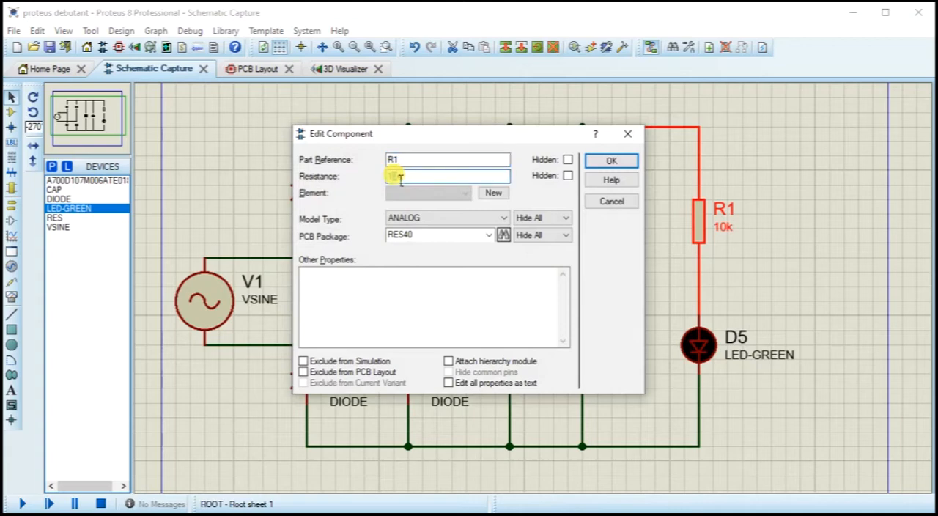
double_click(403, 177)
text(1)
text(1)
click(607, 161)
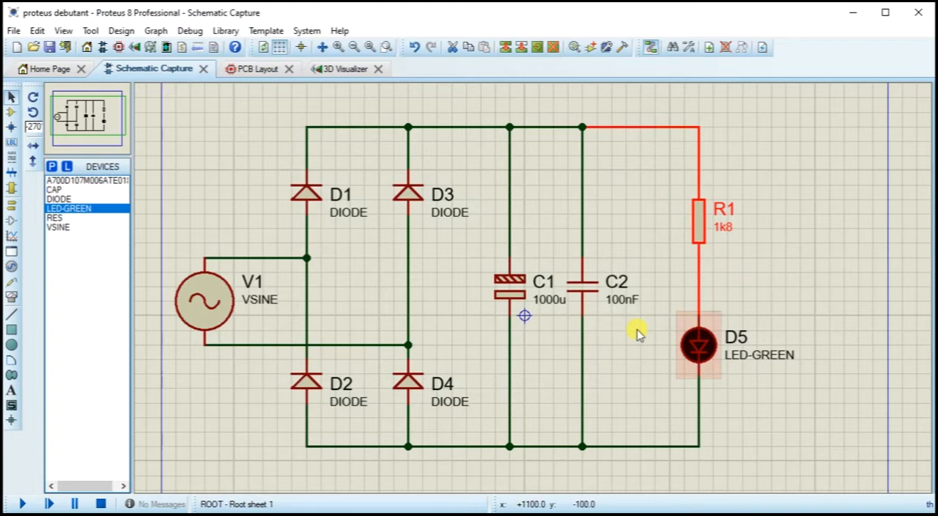
Step: Save the project, and run the circuit simulation briefly before stopping it
click(49, 47)
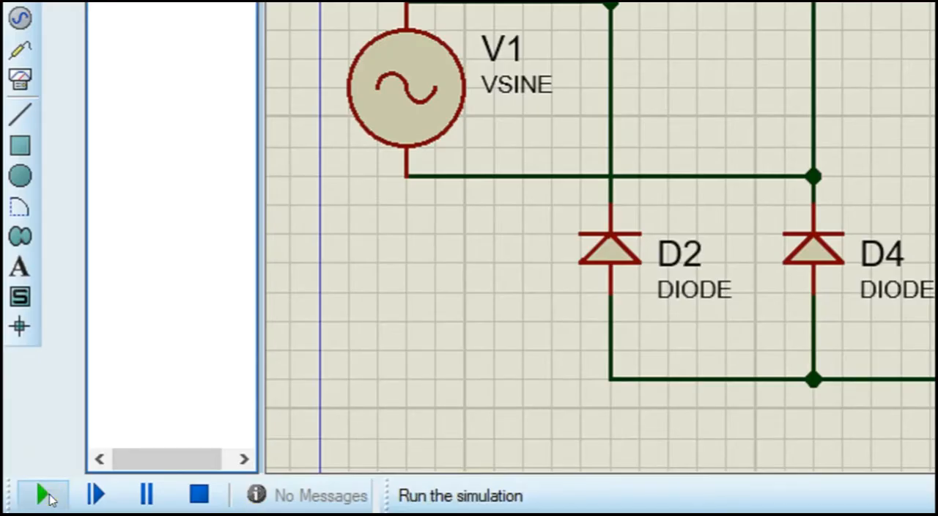
click(47, 495)
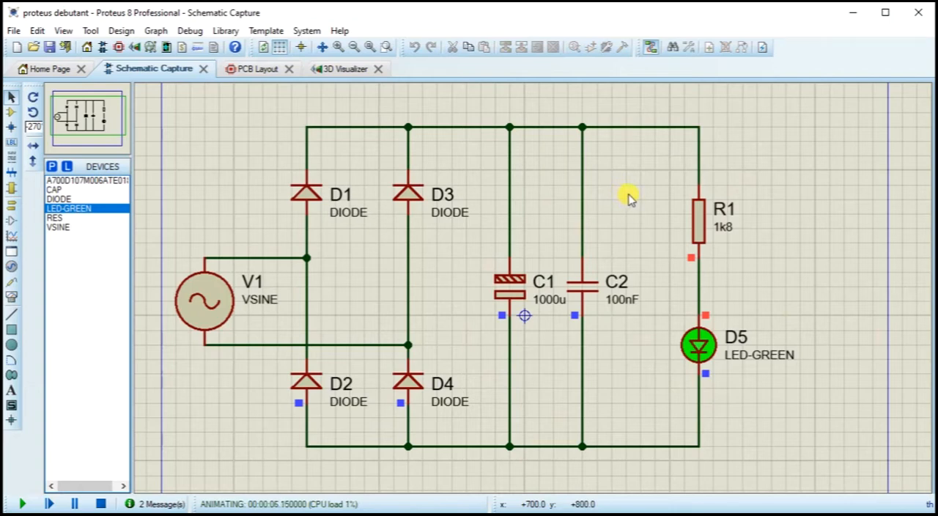
click(101, 504)
Step: Enable wire voltage by colour and wire current with arrows in the animation options, and run the simulation again before stopping it
click(306, 30)
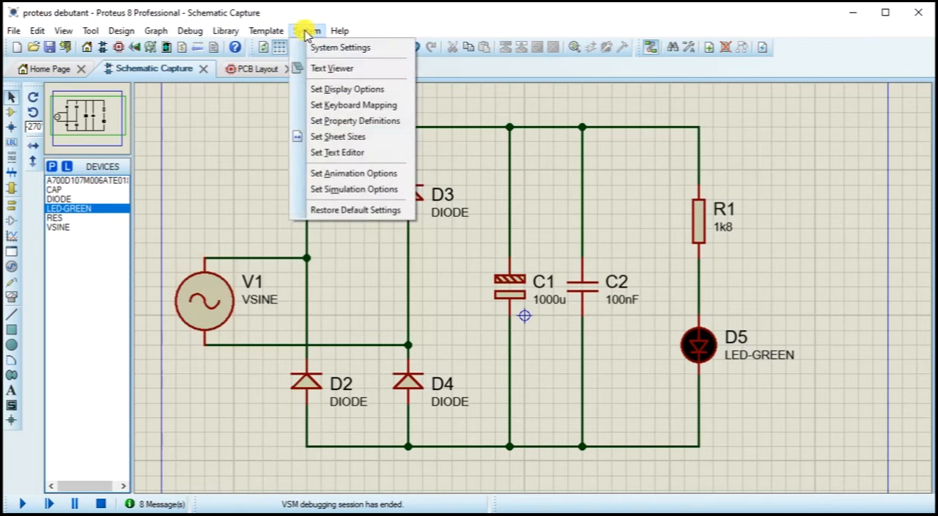
click(352, 174)
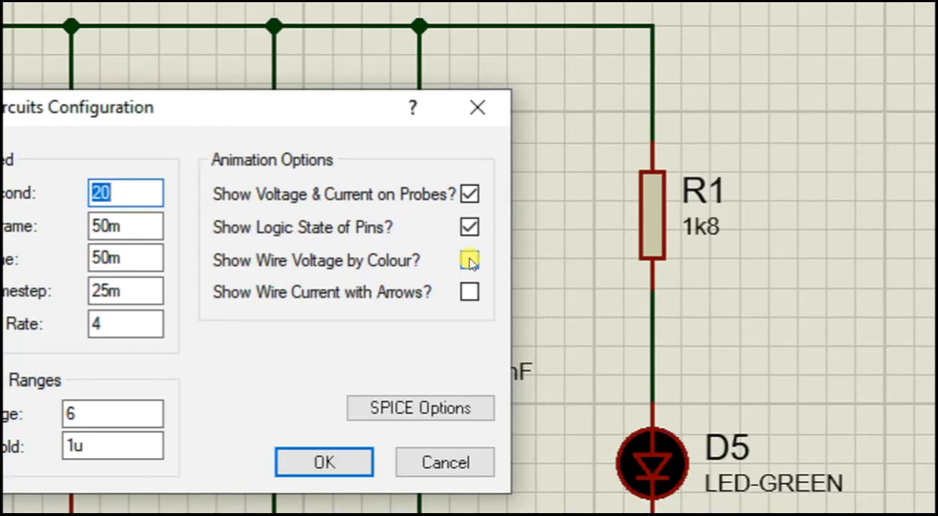
click(470, 262)
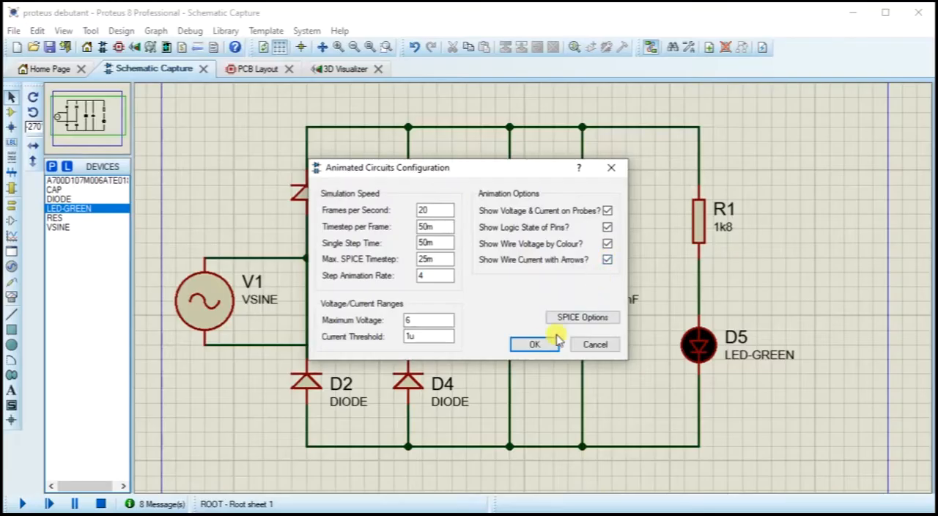
click(324, 461)
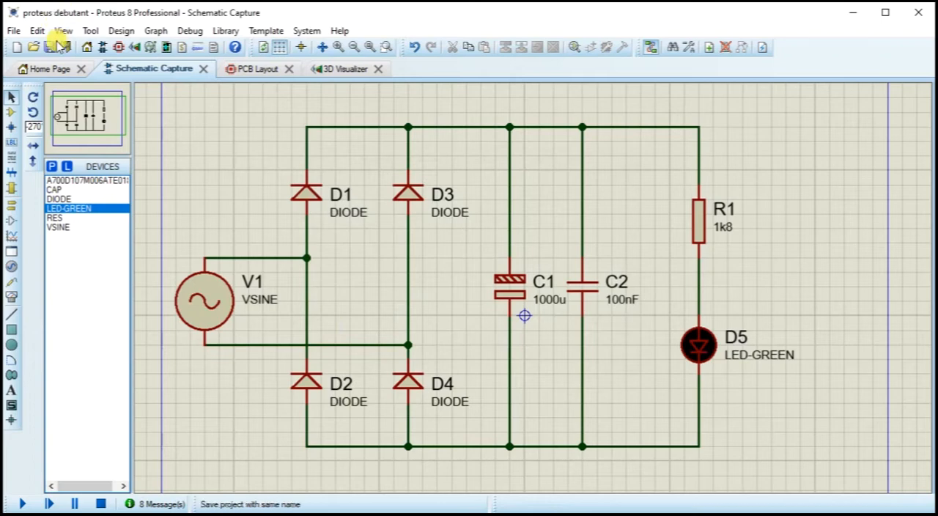
click(25, 504)
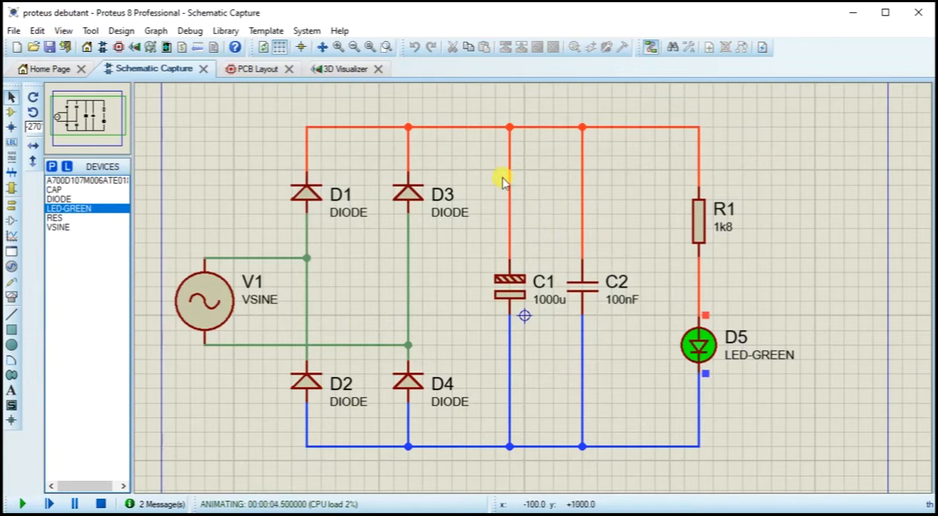
click(100, 503)
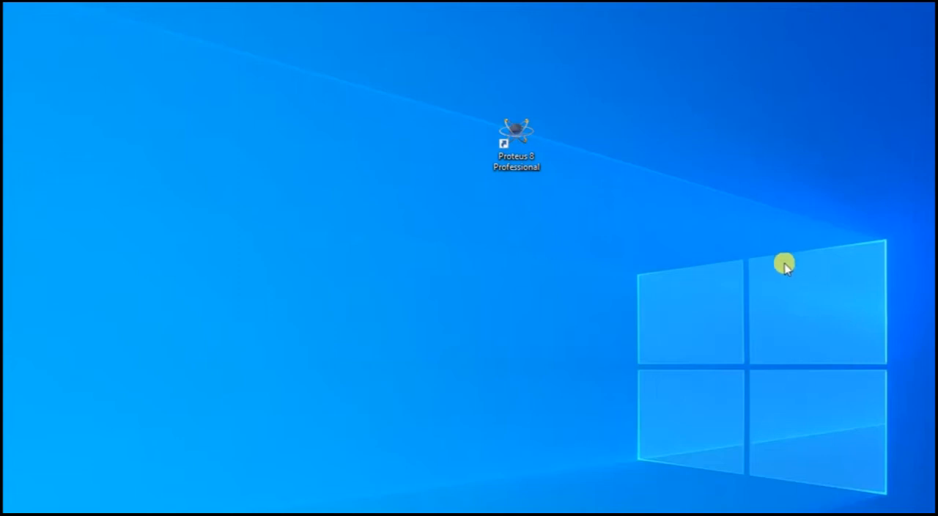
Step: Start Proteus 8 Professional from the desktop and open the recent project typonProteus youtube
double_click(506, 138)
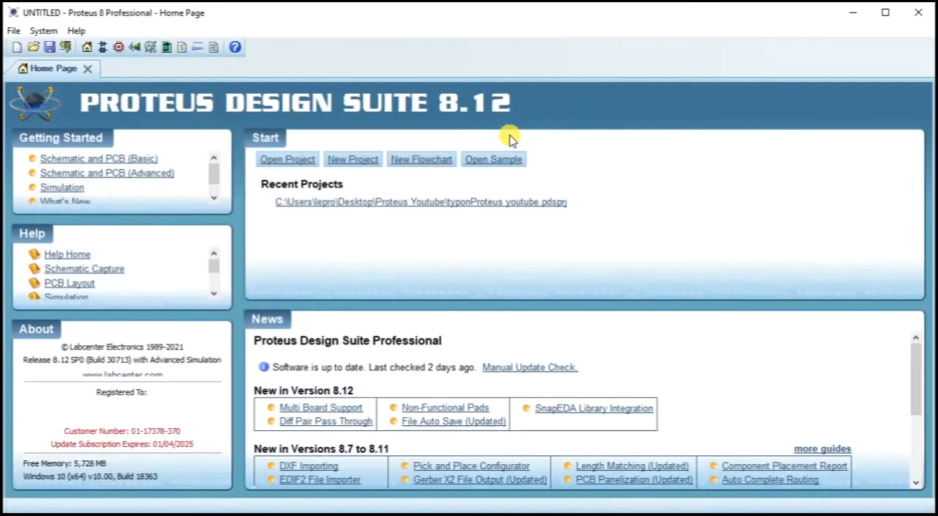
click(406, 206)
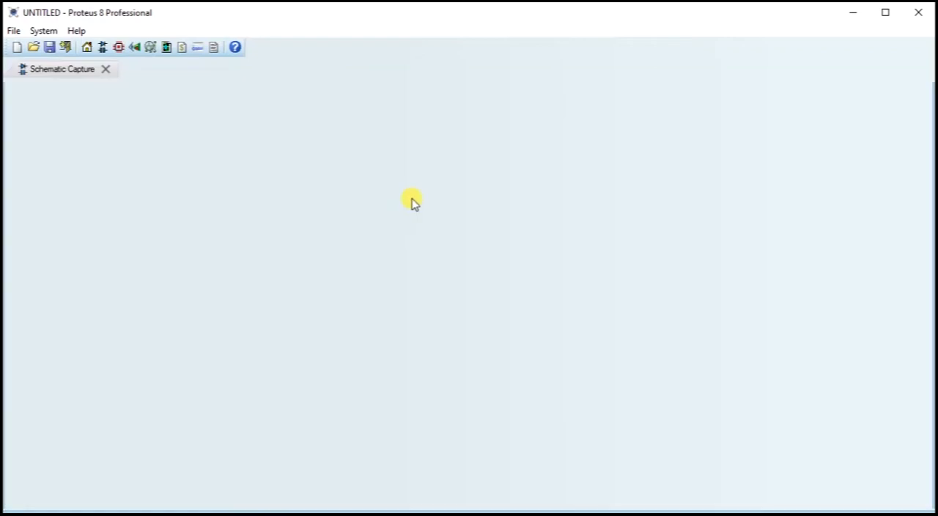
scroll(413, 199, up, 3)
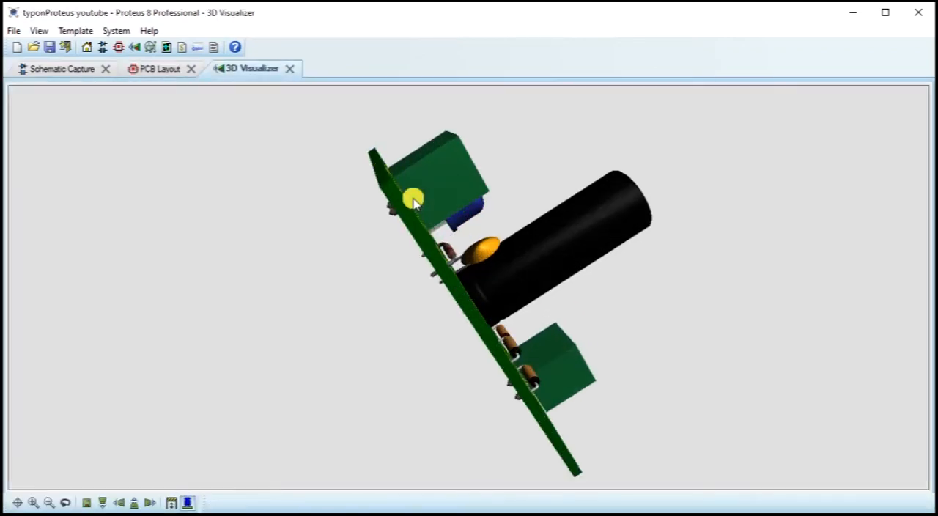
Step: Close the 3D view, PCB layout and schematic of the typonProteus youtube project
click(289, 69)
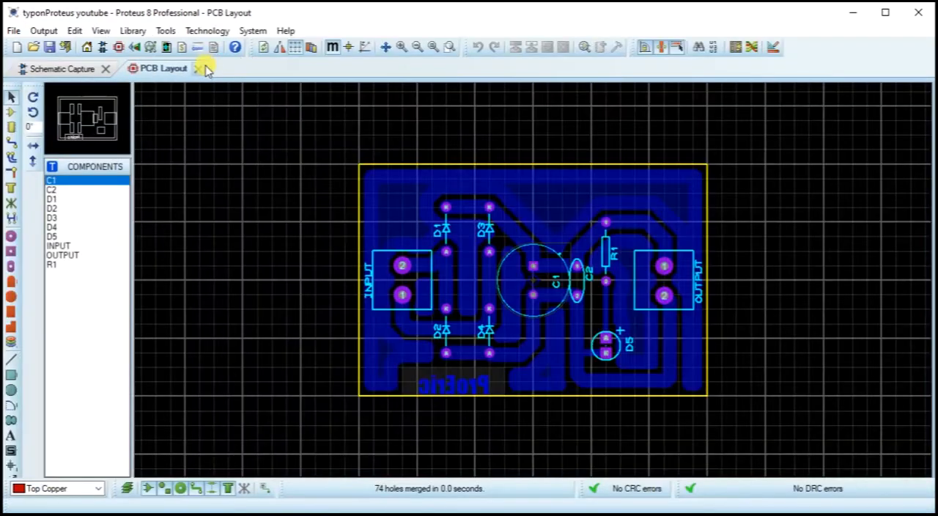
click(201, 69)
click(118, 69)
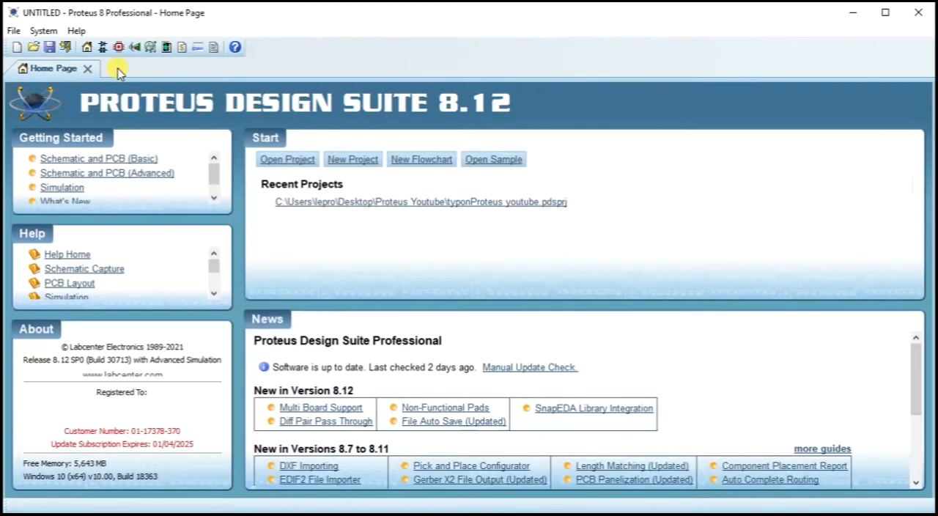
Step: Open the proteus debutant project from the Proteus debutant folder in Documents
click(33, 47)
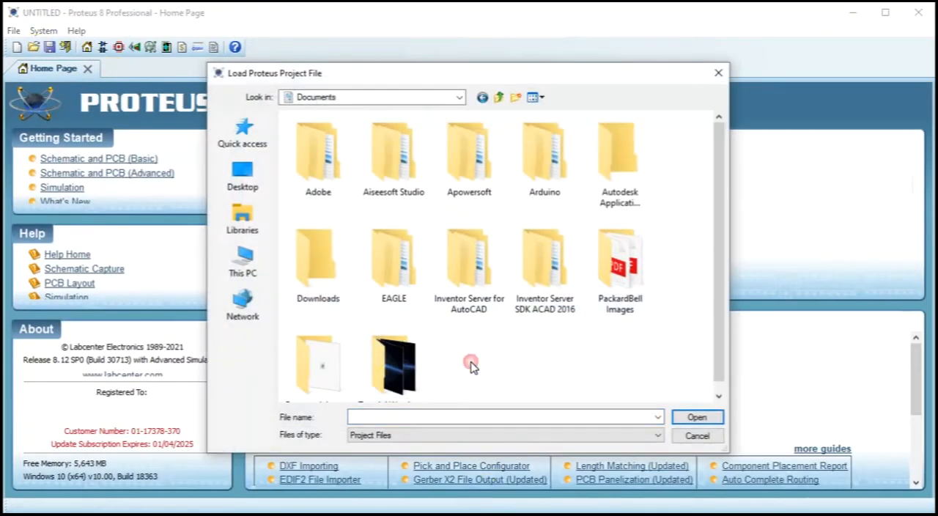
scroll(473, 364, down, 1)
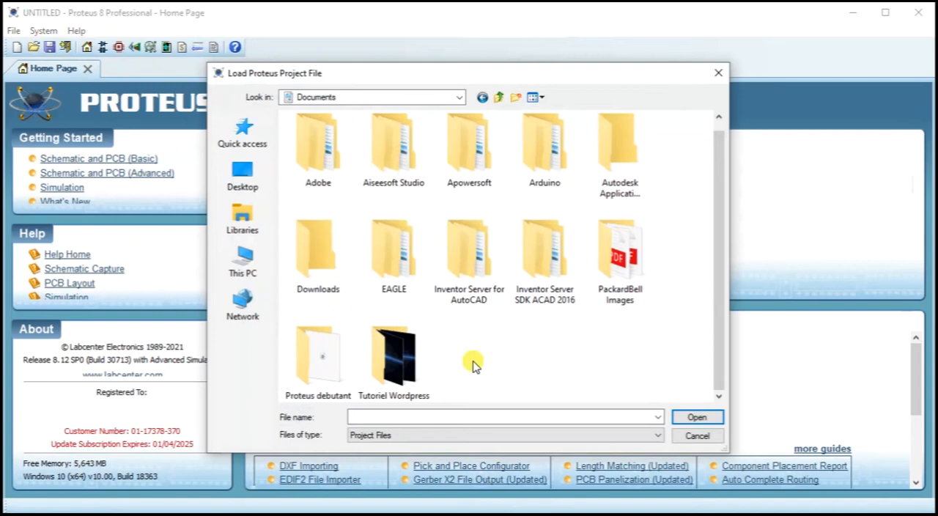
click(396, 358)
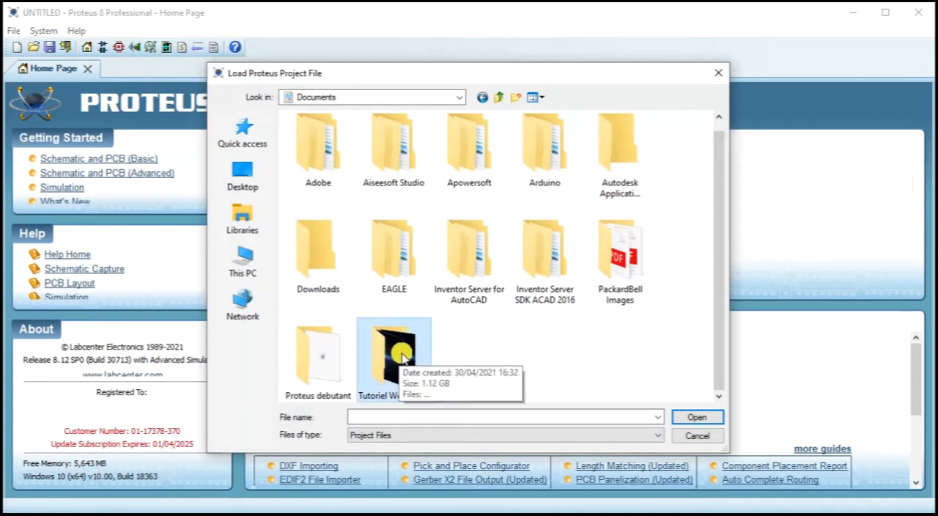
click(620, 260)
click(344, 374)
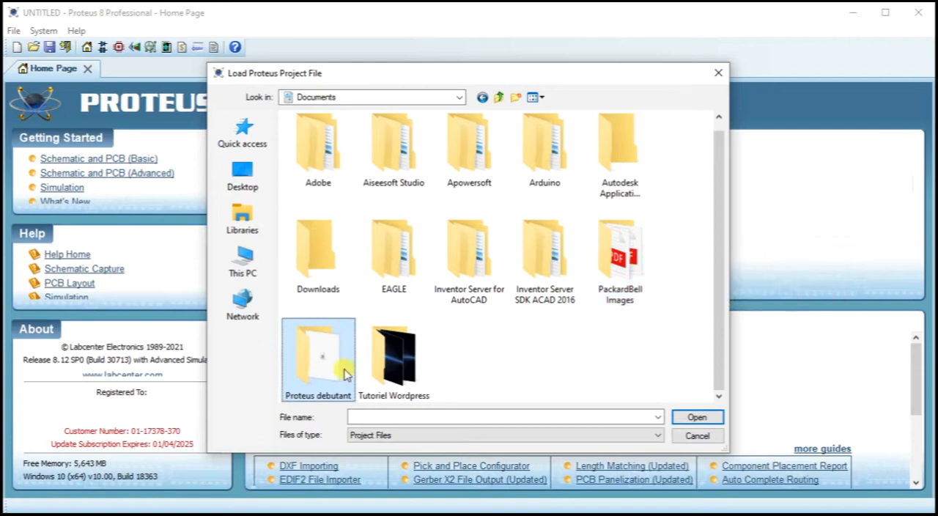
double_click(345, 368)
double_click(356, 149)
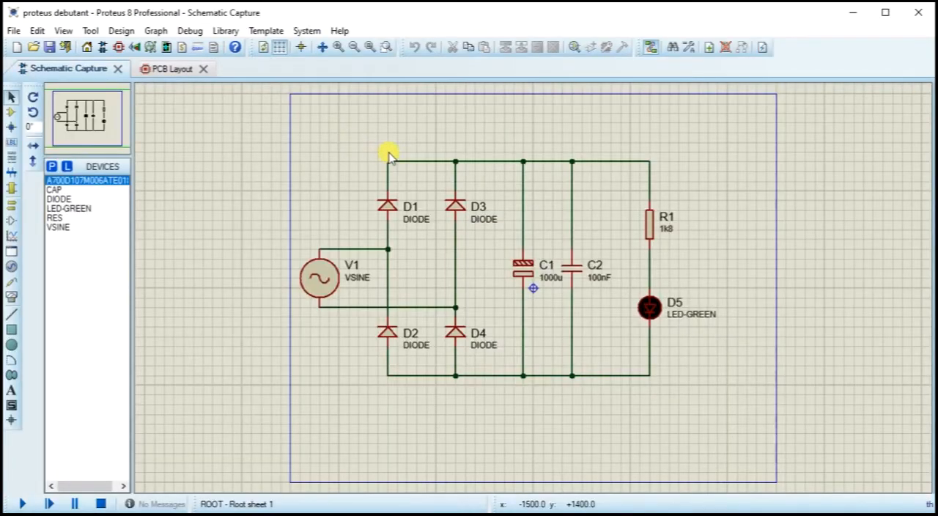
scroll(548, 247, up, 1)
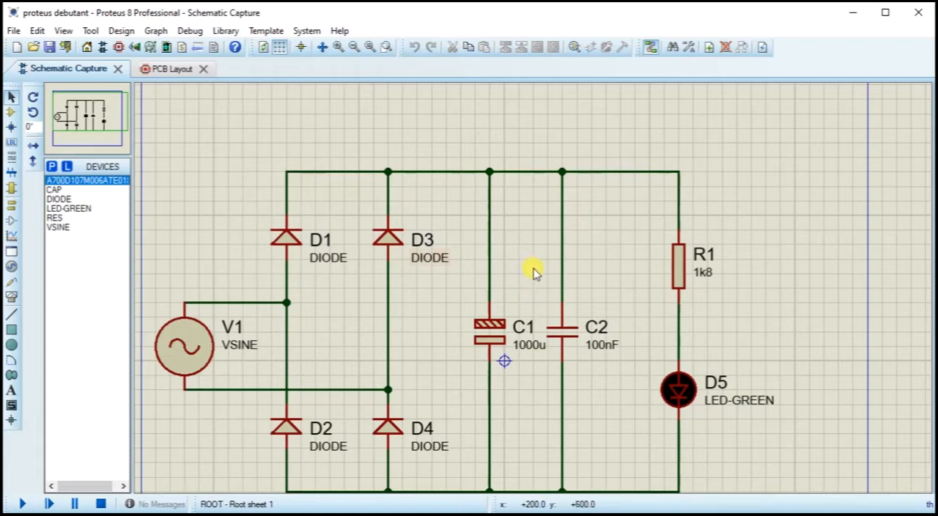
scroll(542, 253, down, 1)
scroll(537, 291, up, 2)
scroll(534, 292, down, 2)
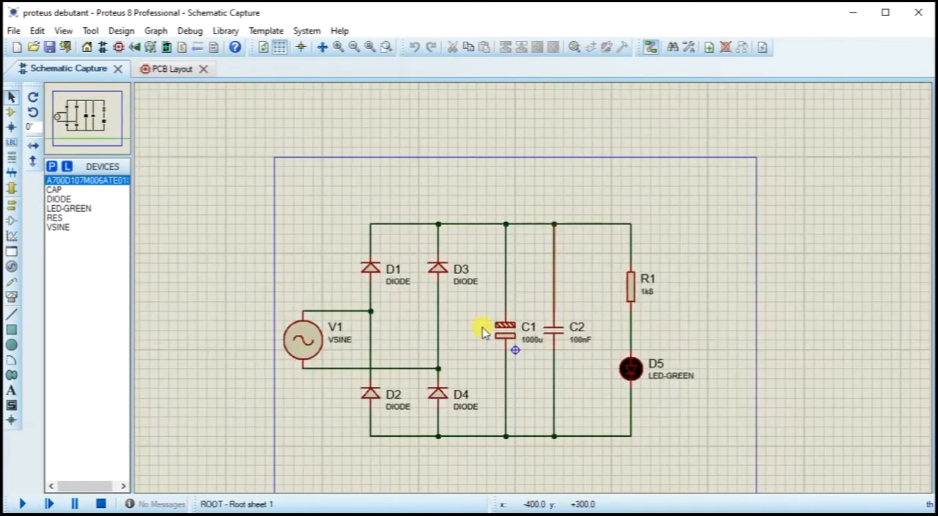
scroll(537, 292, up, 1)
click(577, 302)
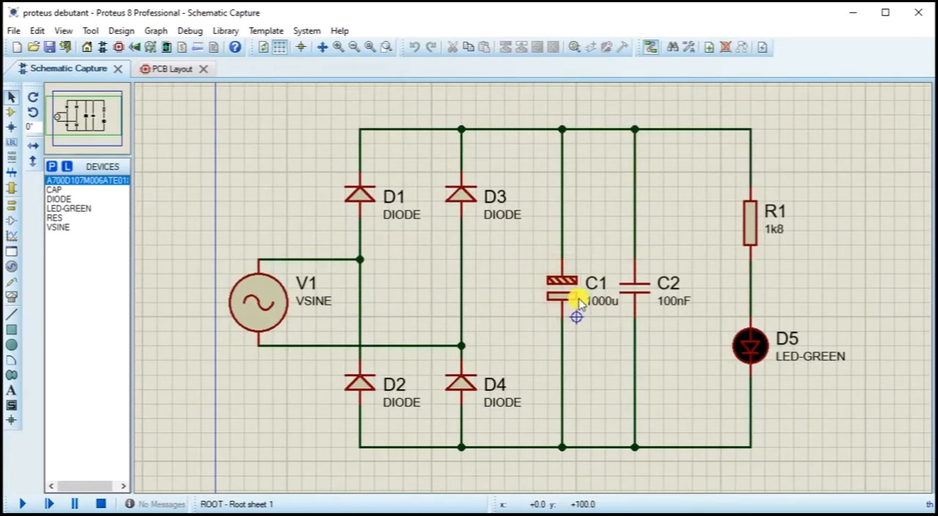
Step: Close the PCB layout and save the project under the new name typon proteus debutant in the Proteus debutant folder
click(203, 70)
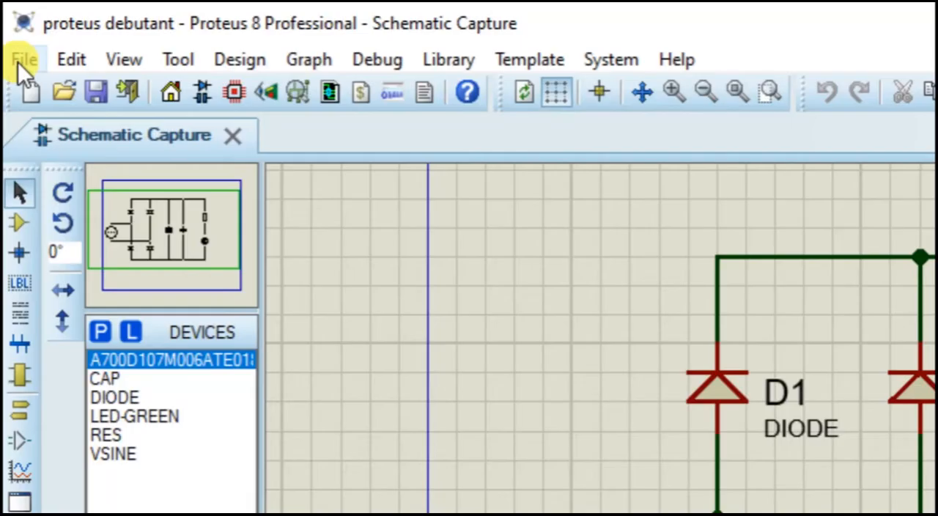
click(11, 31)
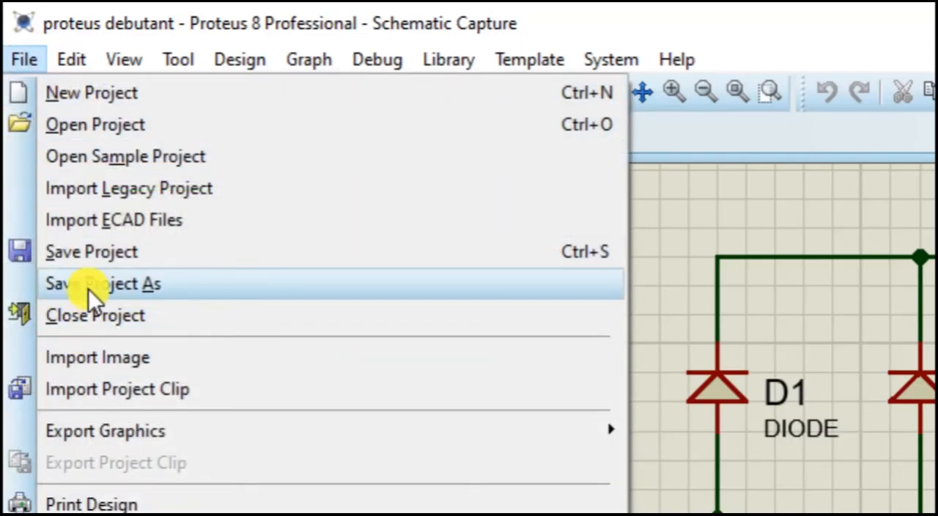
click(88, 288)
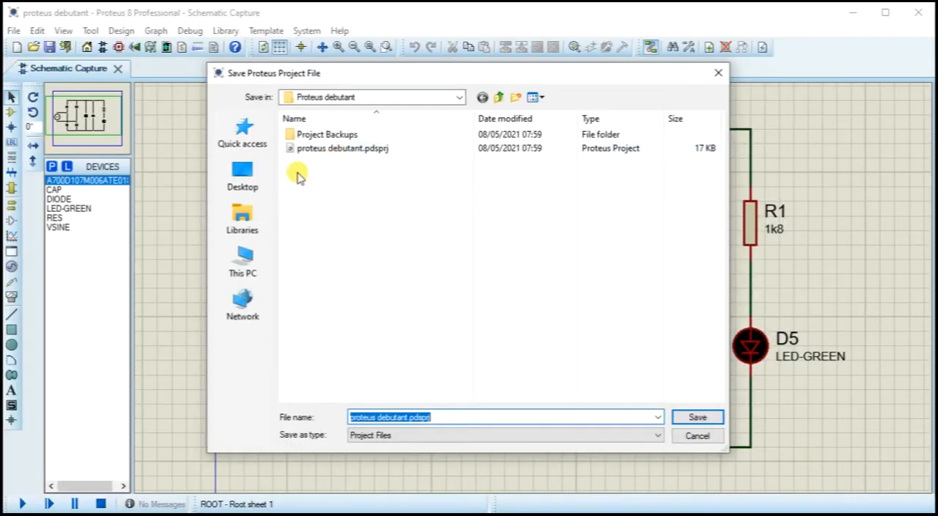
click(355, 418)
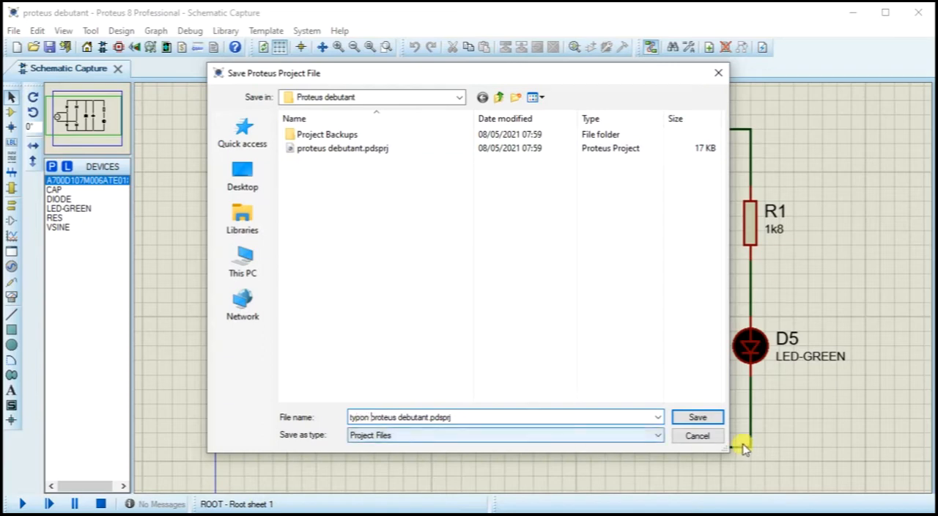
click(712, 419)
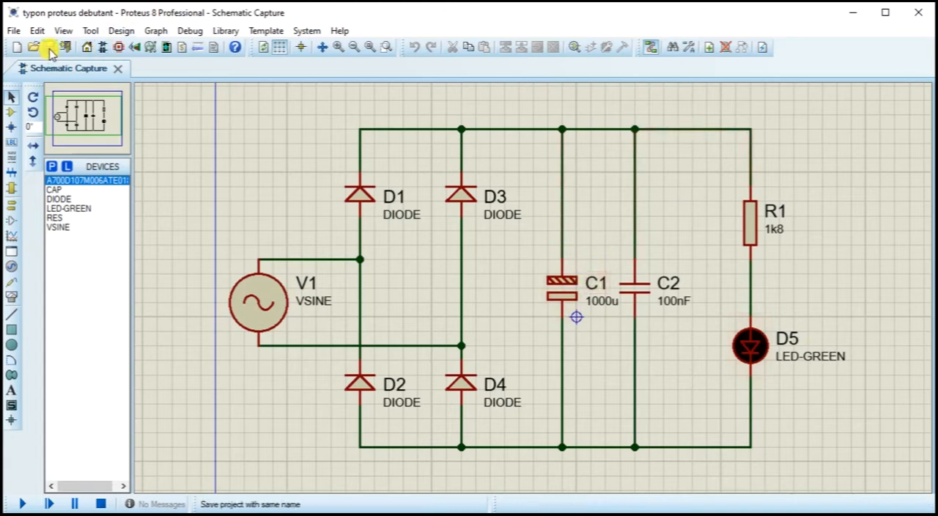
Step: Delete the sine source V1 and its connecting wires from the schematic
click(264, 306)
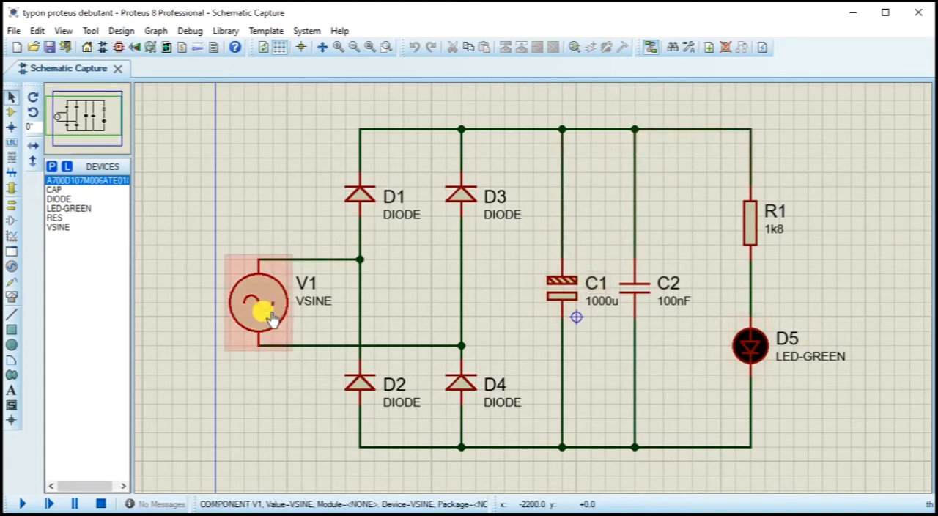
right_click(263, 312)
right_click(263, 311)
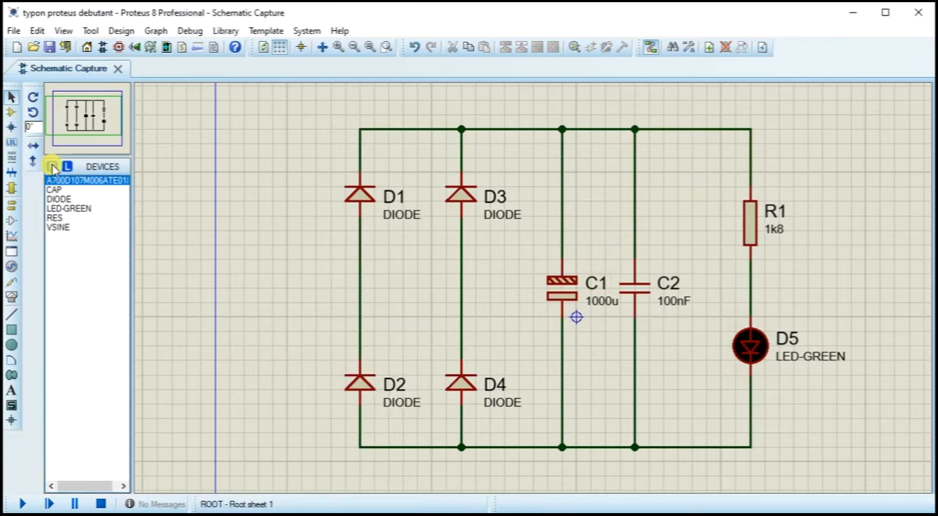
Step: Search the device library for tblock and add TBLOCK-I2 from the CONNDVC library to the project's devices
click(51, 167)
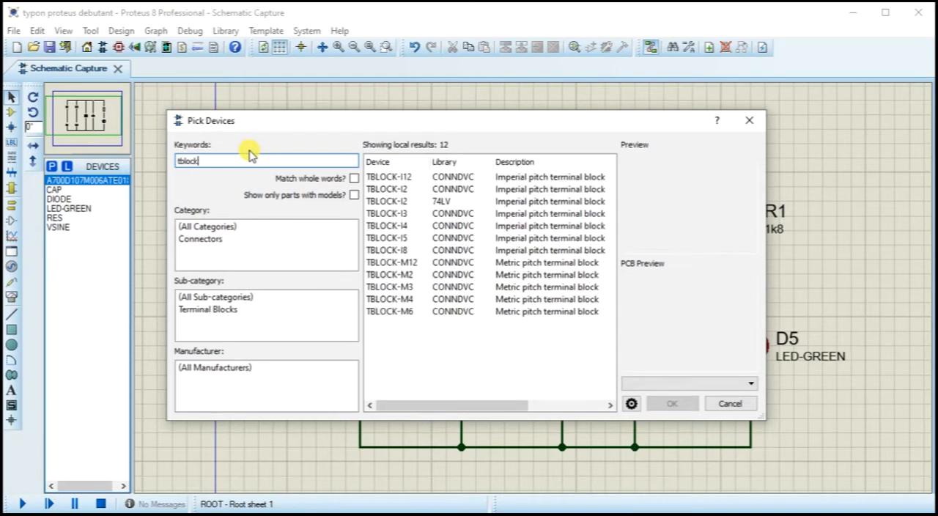
click(410, 190)
double_click(409, 190)
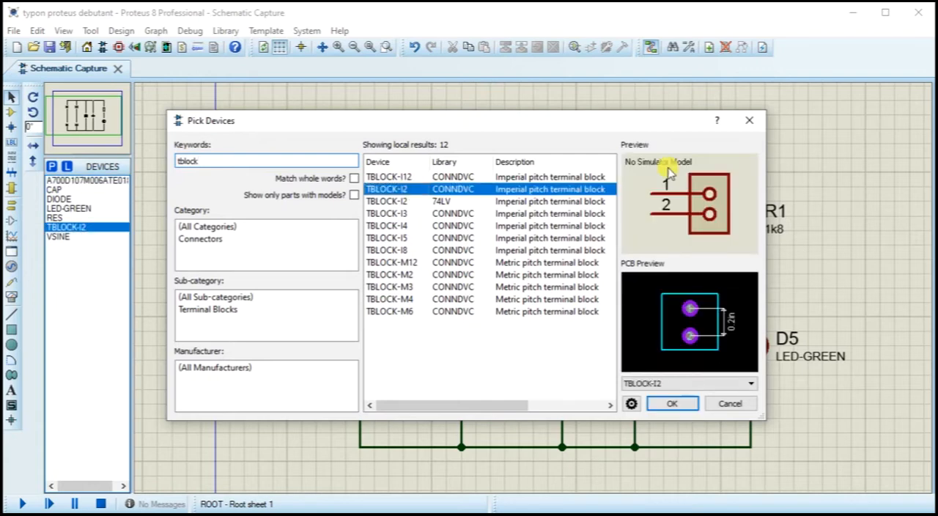
click(748, 120)
Step: Place one TBLOCK-I2 rotated 180° beside the diode bridge's input and a second at 0° beyond the R1 and D5 branch
click(386, 297)
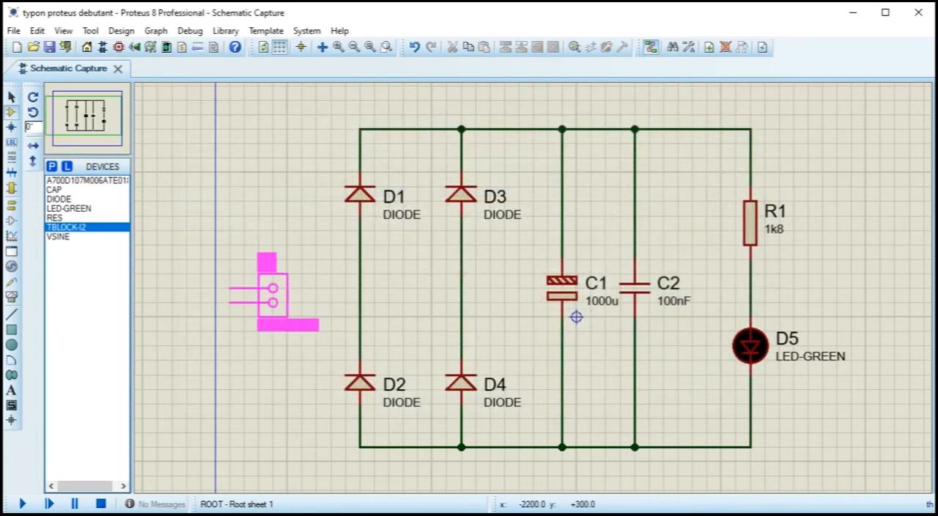
key(KP_Add)
key(KP_Add)
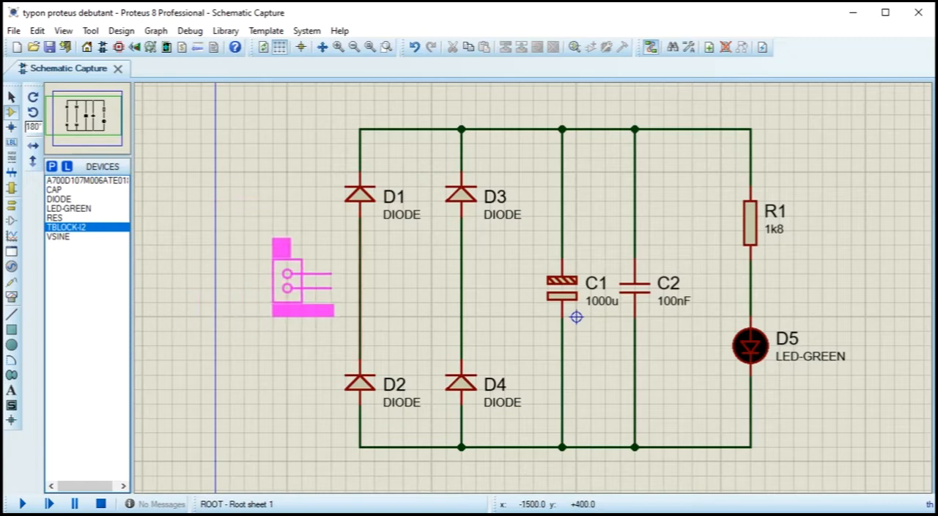
click(360, 278)
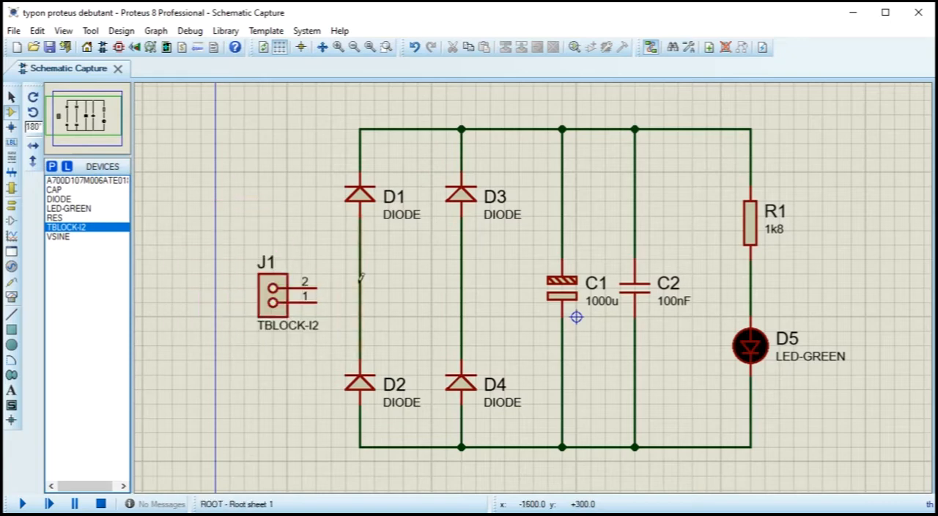
click(837, 286)
key(KP_Add)
key(KP_Add)
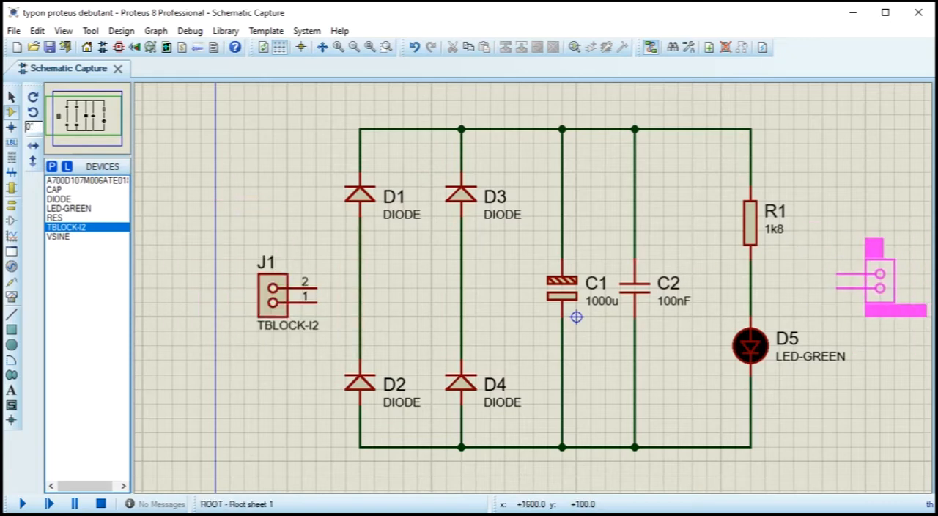
click(849, 293)
Step: Wire terminal block J2's pin 1 to the upper rail above R1 and its pin 2 to the lower rail below D5
click(836, 288)
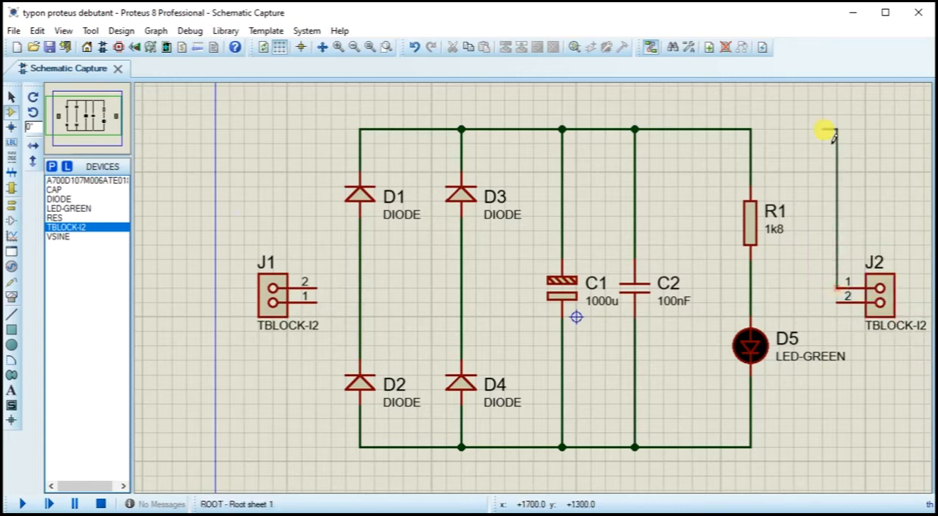
click(750, 130)
click(839, 304)
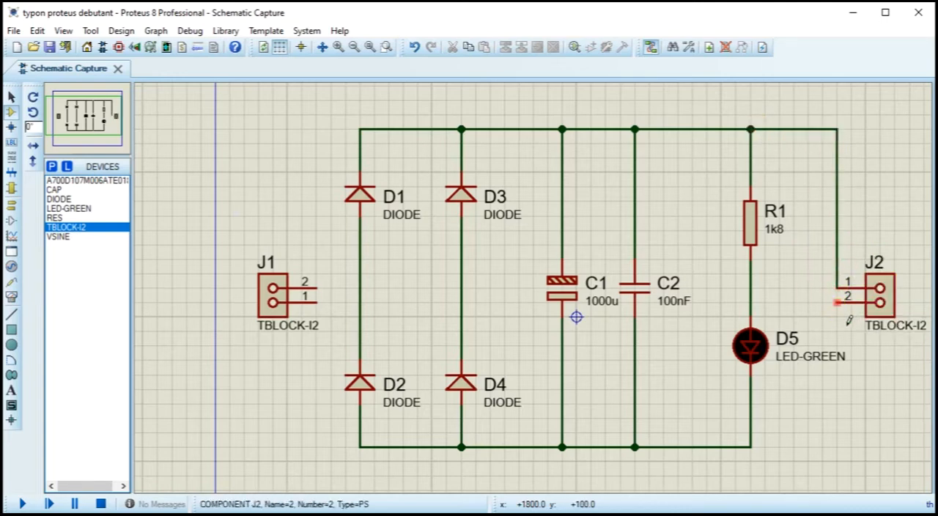
click(752, 447)
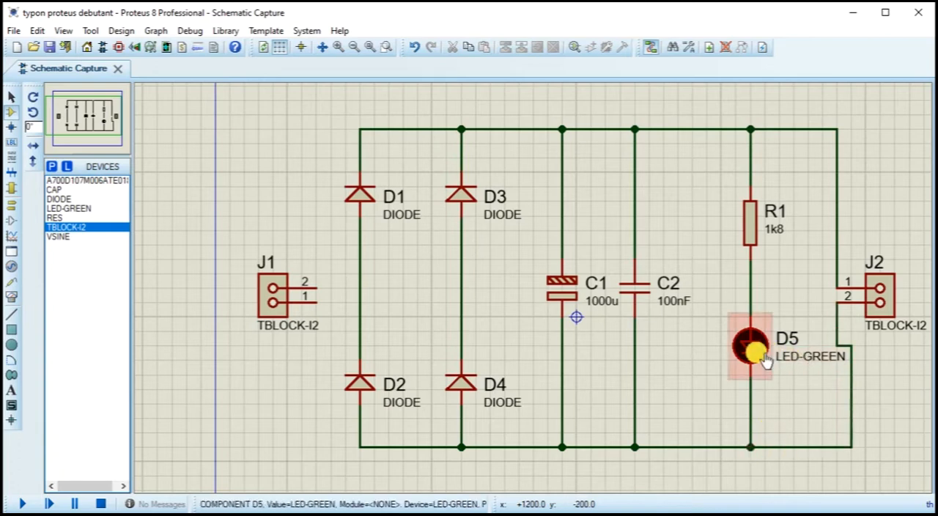
Step: Hide the part value of LED D5 and straighten the kinked wire from J2's pin 2 to the lower rail
double_click(763, 359)
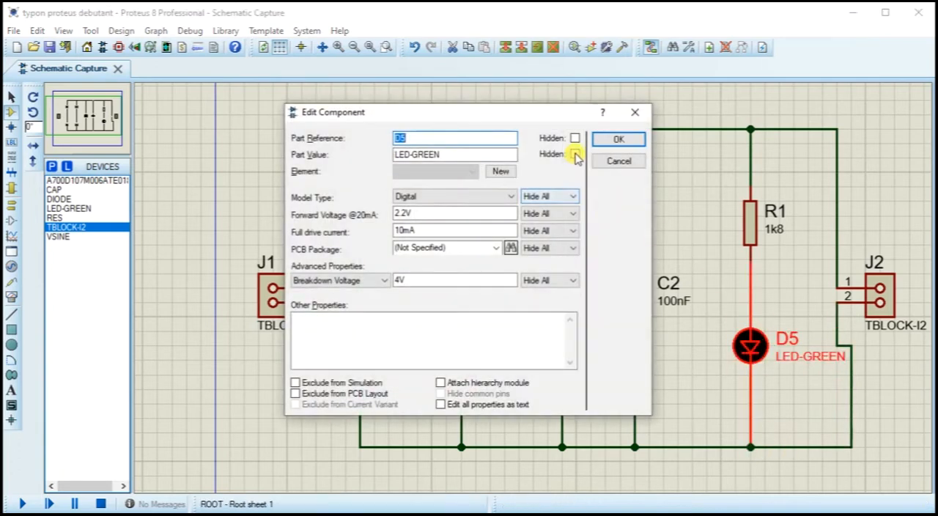
click(602, 144)
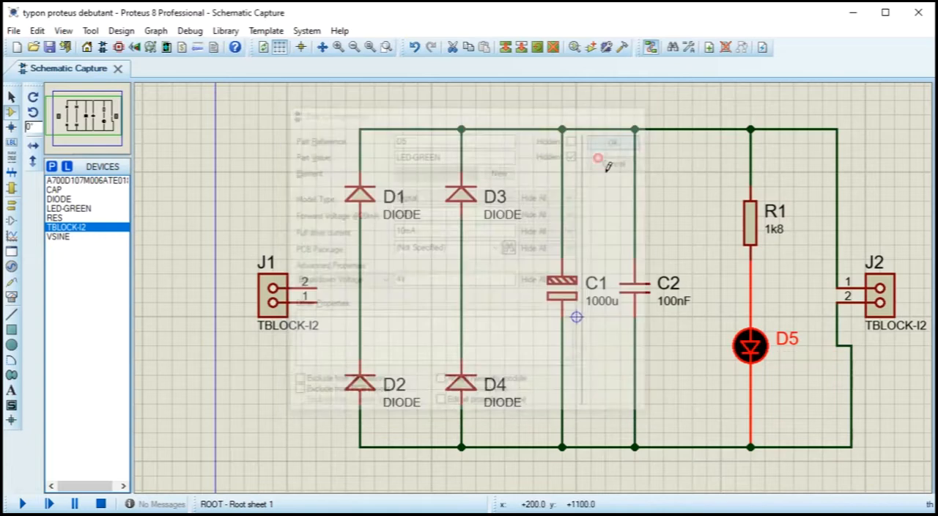
right_click(852, 381)
click(852, 381)
click(848, 382)
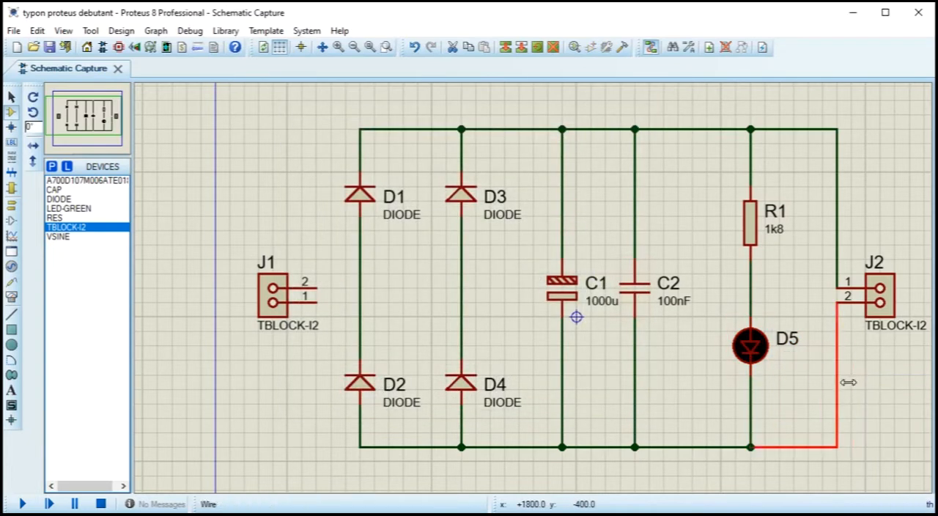
Step: Wire terminal block J1's pin 2 to the D1–D2 branch and its pin 1 to the D3–D4 branch
click(317, 289)
click(359, 288)
click(316, 302)
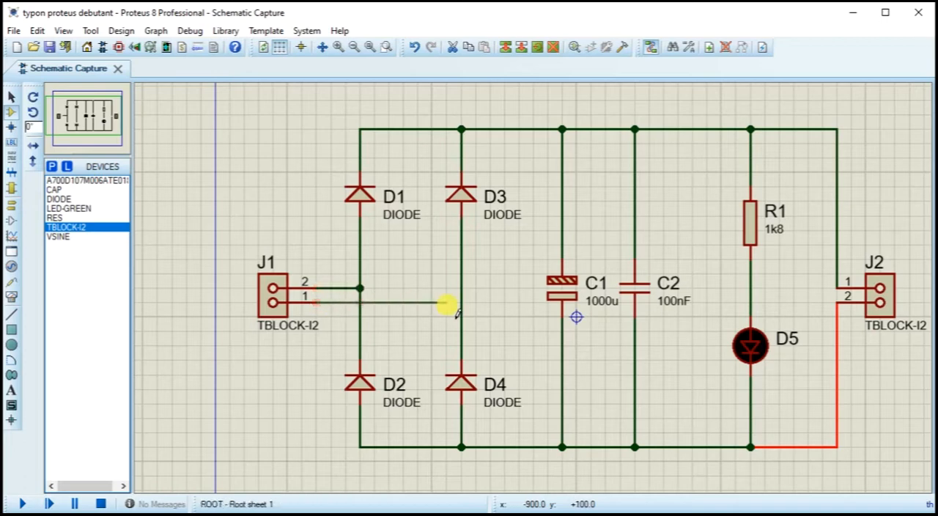
click(461, 302)
Step: Rename terminal block J1 as INPUT and J2 as OUTPUT, and save the project
double_click(273, 292)
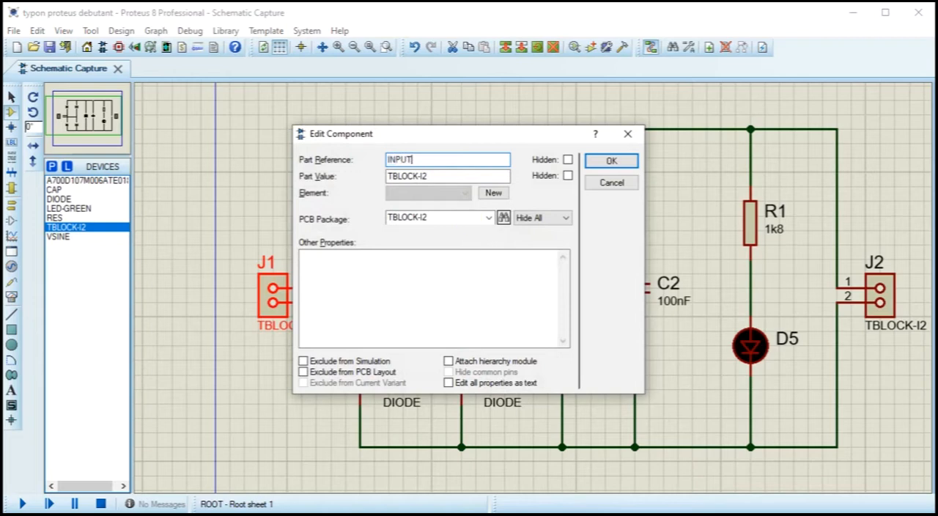
key(Return)
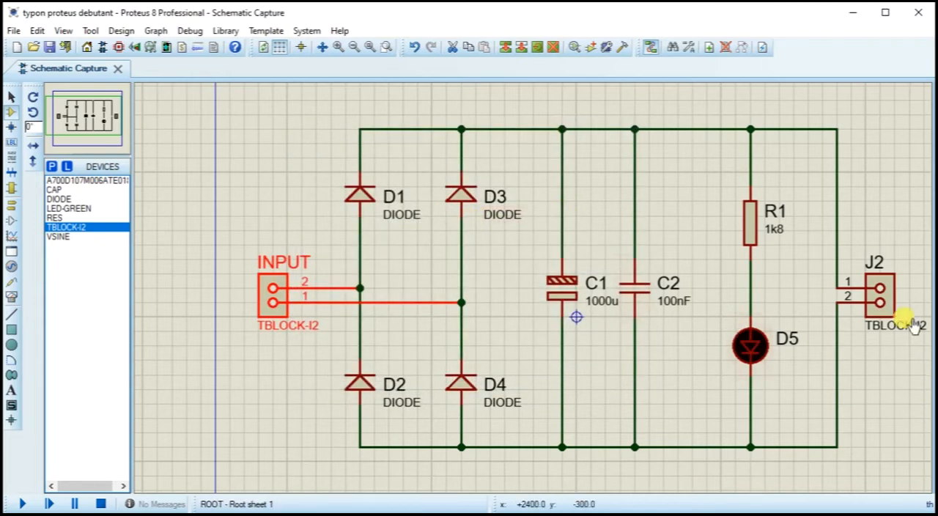
double_click(888, 297)
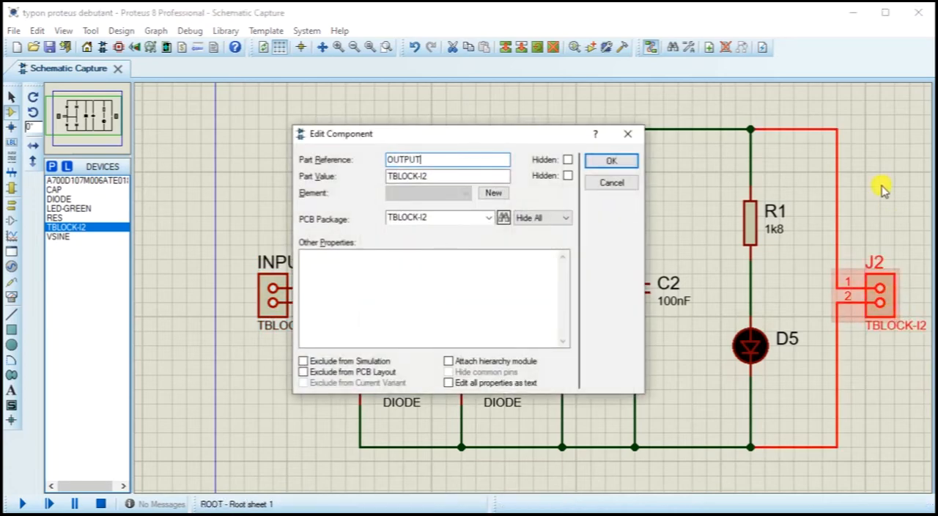
click(608, 160)
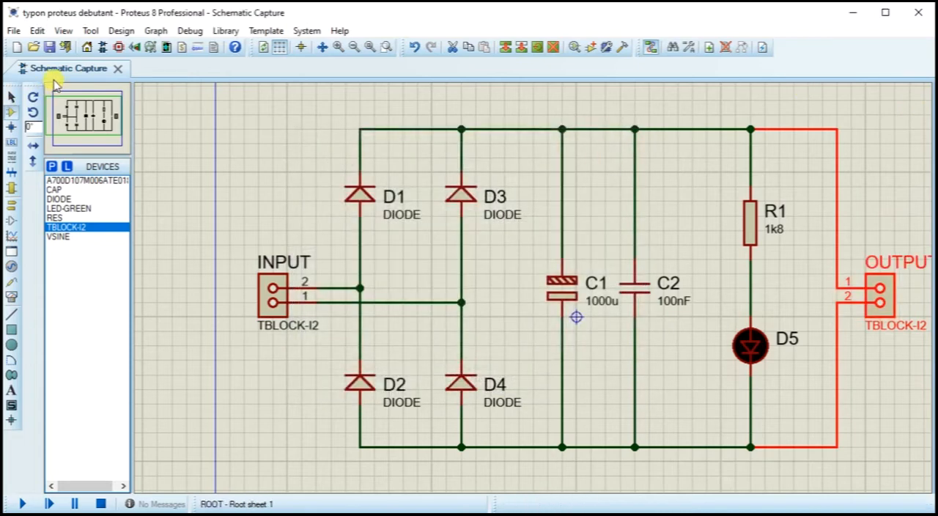
click(46, 49)
drag(677, 302, 610, 292)
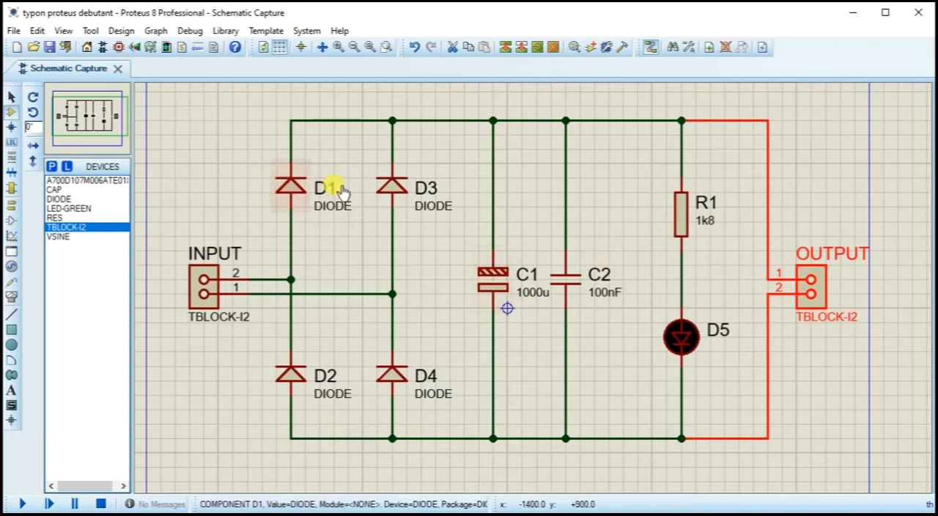
right_click(299, 190)
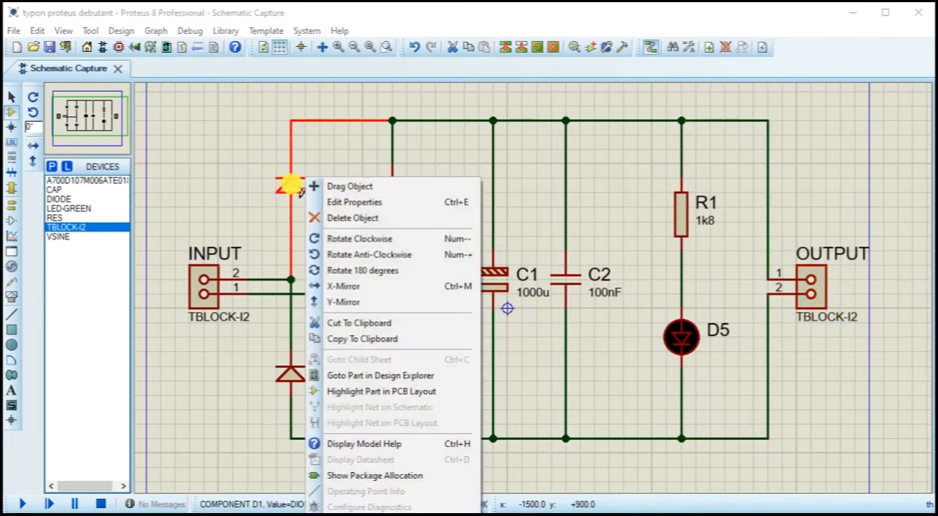
click(366, 149)
scroll(431, 214, down, 2)
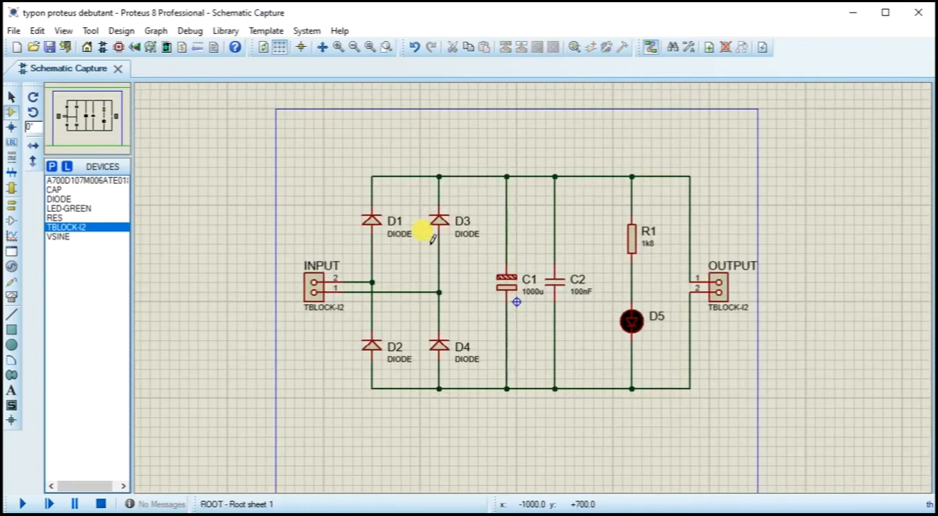
scroll(432, 238, up, 3)
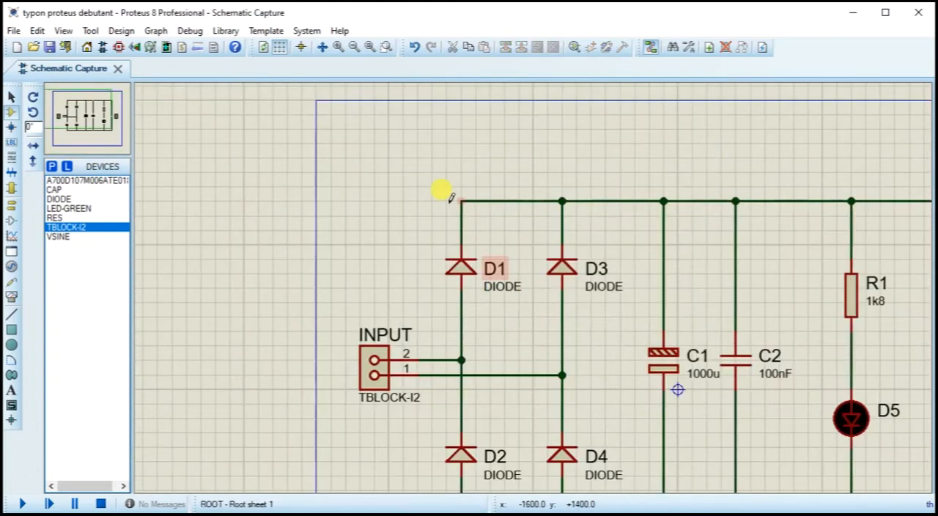
drag(576, 345, 490, 246)
middle_click(570, 290)
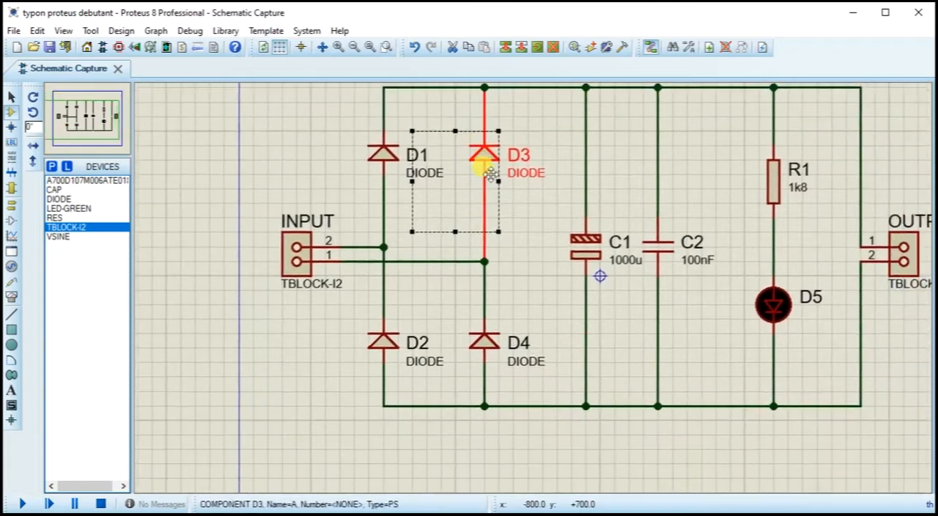
scroll(505, 264, up, 3)
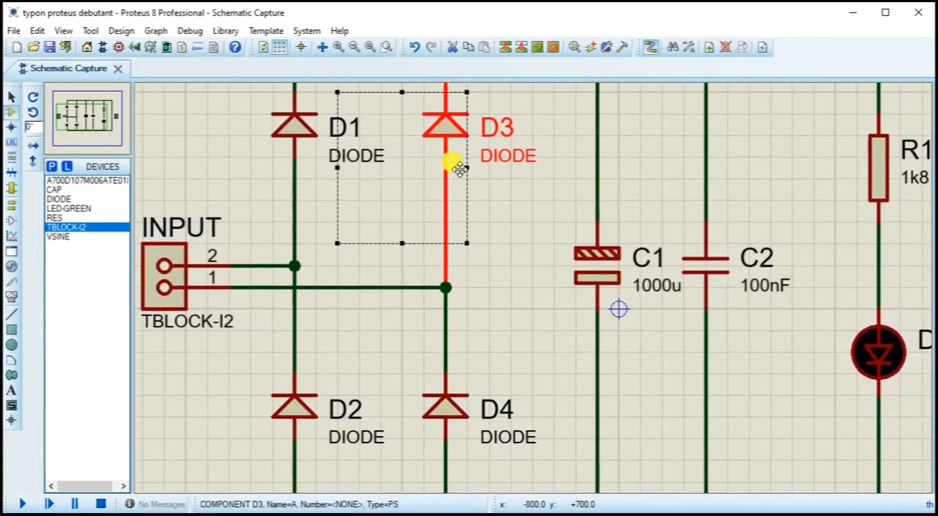
click(618, 141)
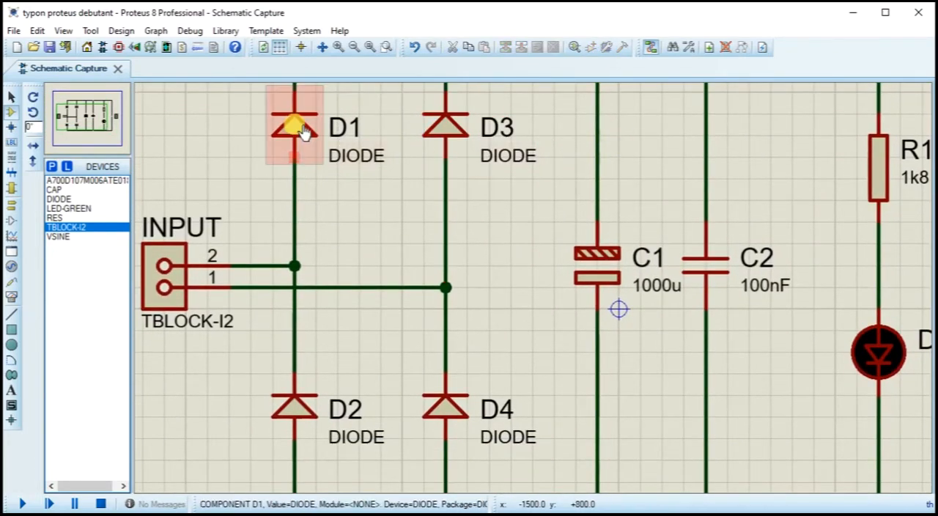
Step: Launch the Packaging Tool for diode D1 and delete its DIODE30 packaging
right_click(304, 131)
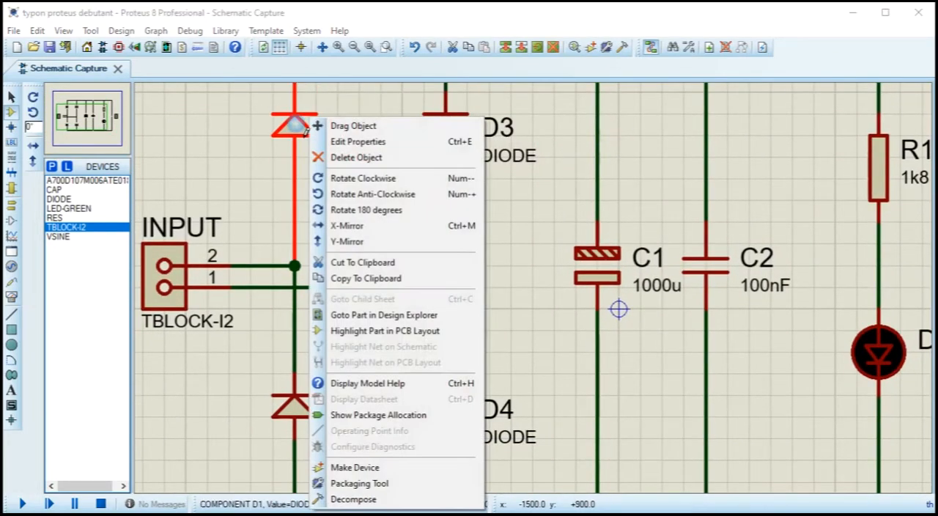
click(370, 484)
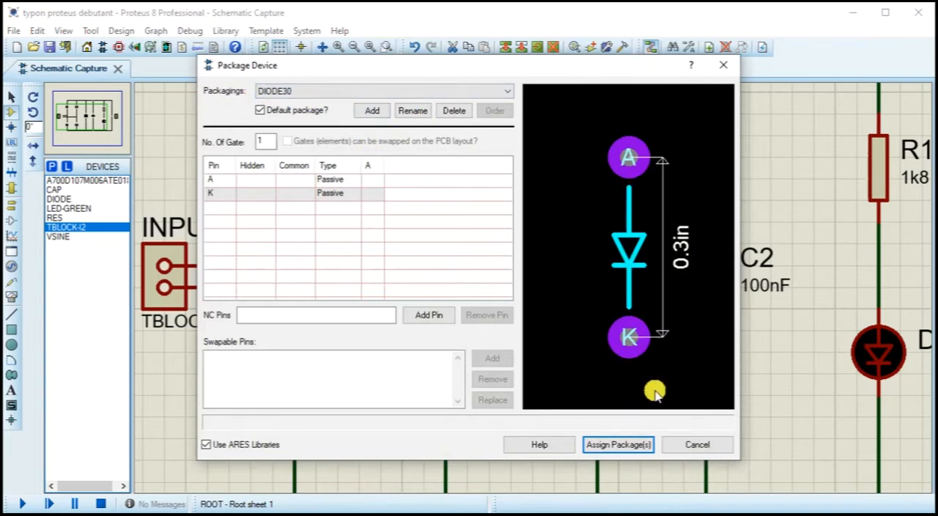
click(454, 111)
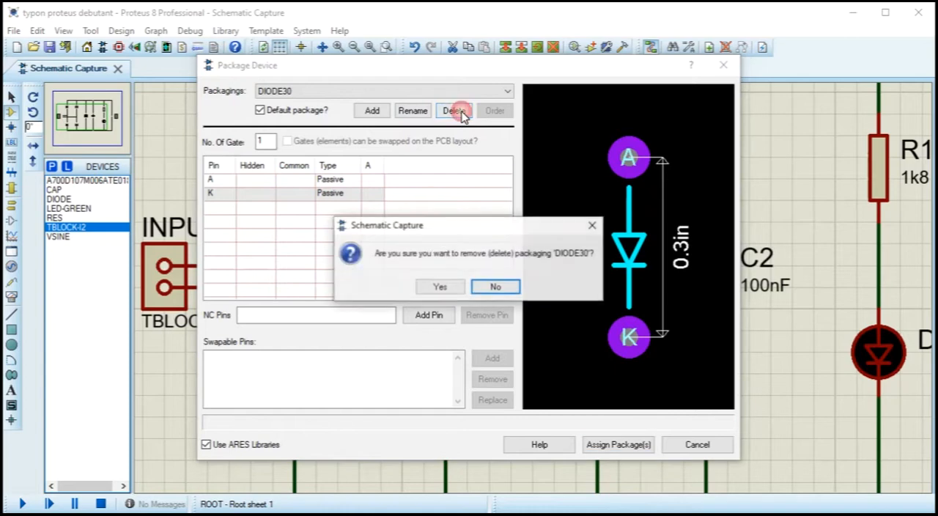
click(441, 285)
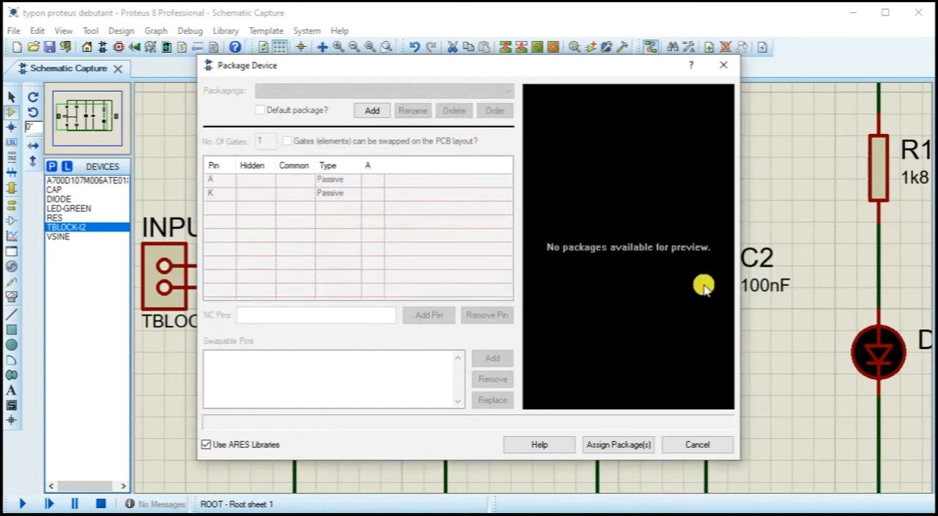
Step: Search the package library for "diode" and compare footprints for D1, previewing DO14 and DO201AD
click(372, 111)
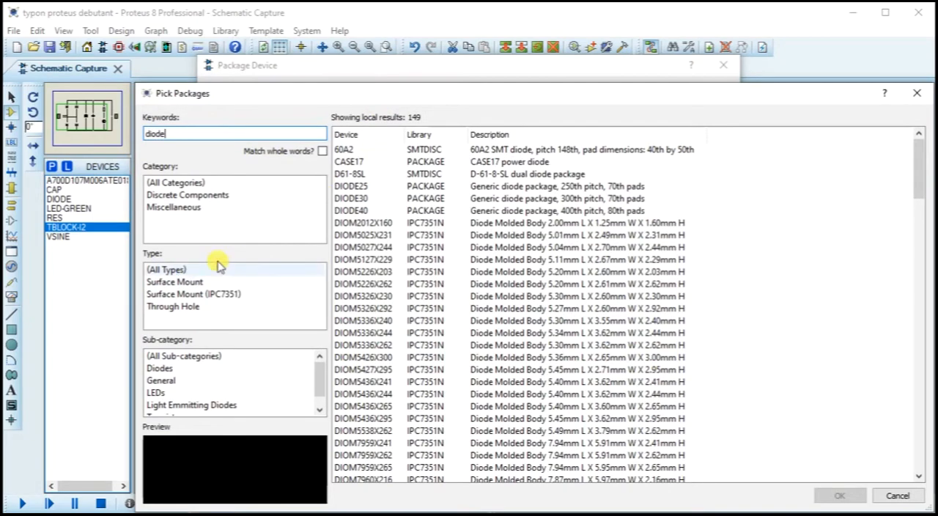
scroll(449, 313, down, 5)
scroll(448, 313, down, 1)
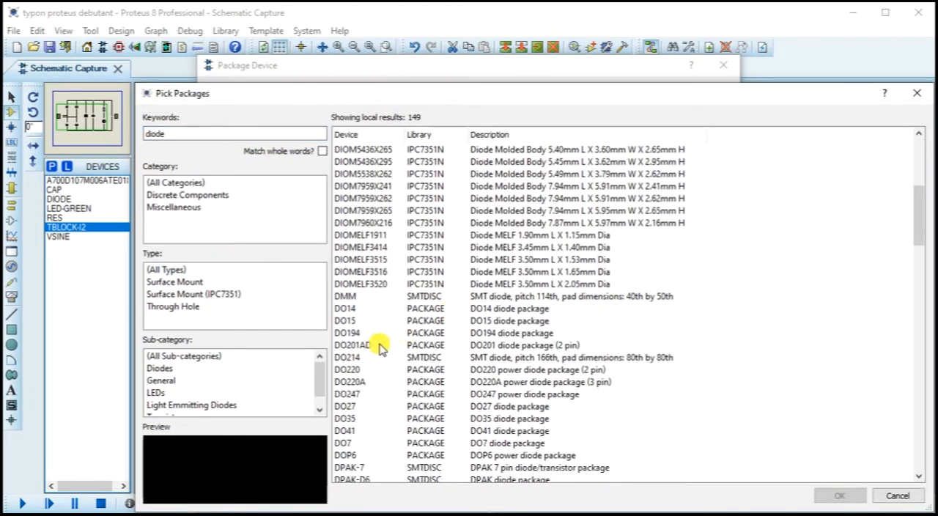
click(359, 309)
scroll(363, 318, down, 4)
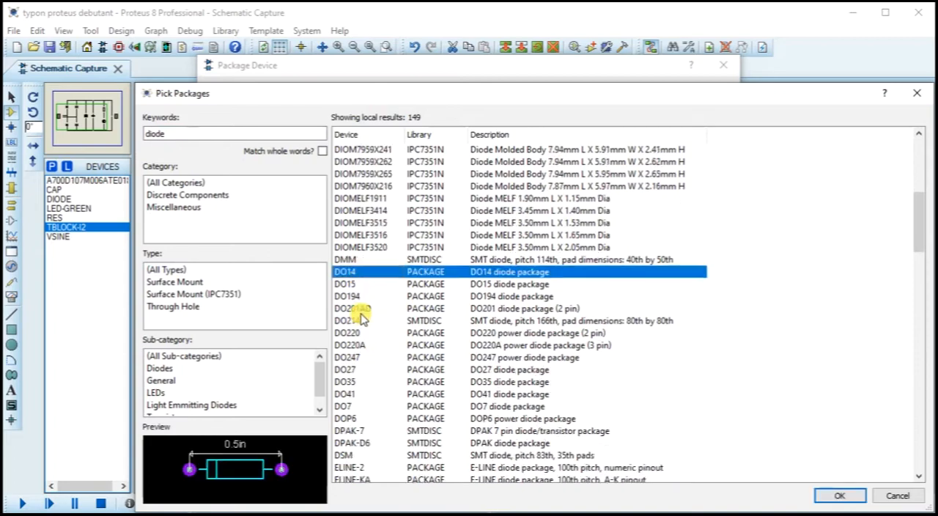
scroll(363, 316, down, 11)
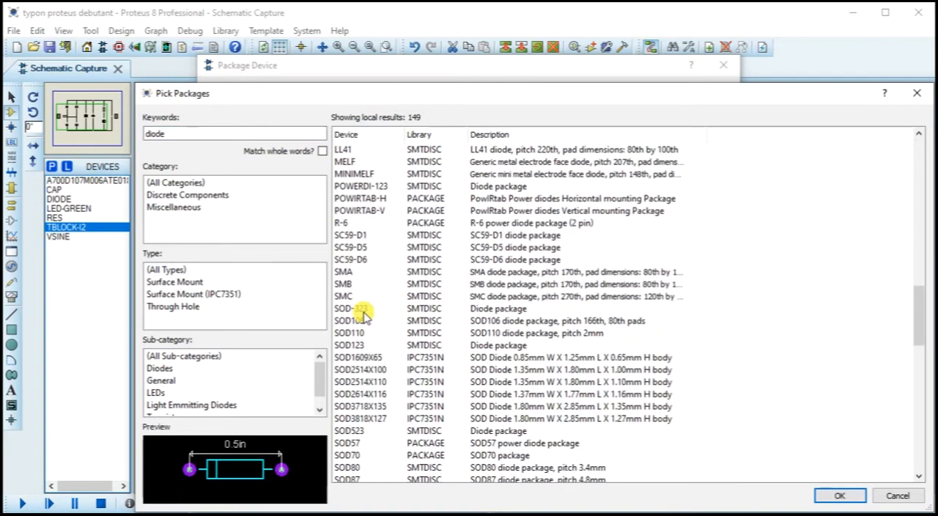
scroll(364, 315, down, 15)
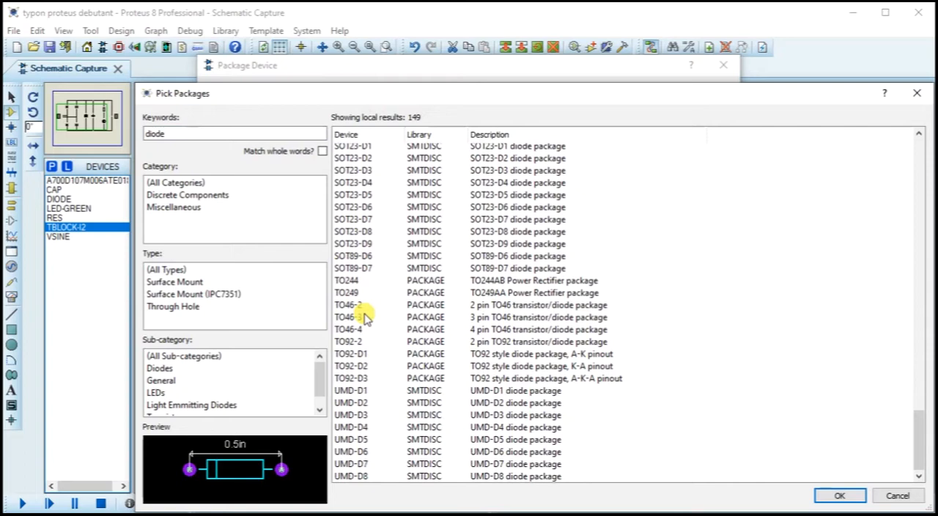
scroll(365, 316, up, 16)
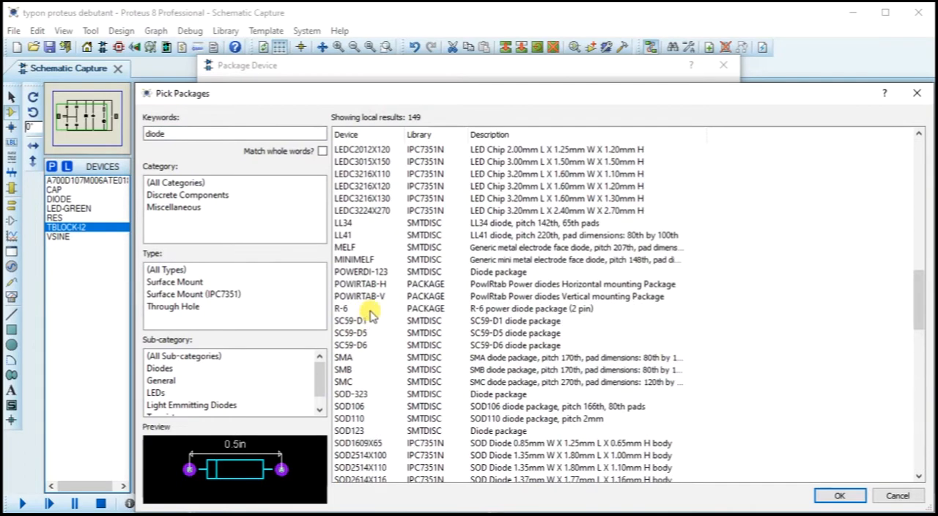
scroll(371, 373, up, 8)
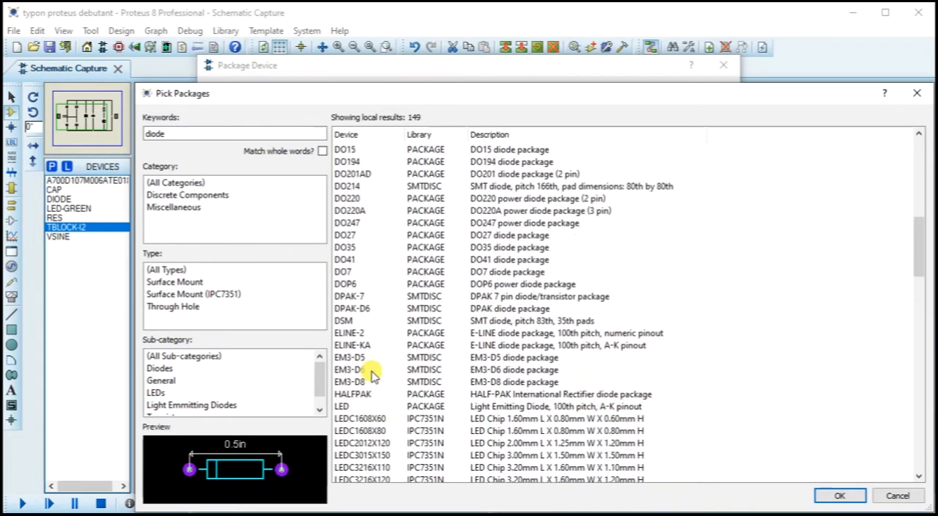
click(349, 174)
scroll(356, 183, up, 4)
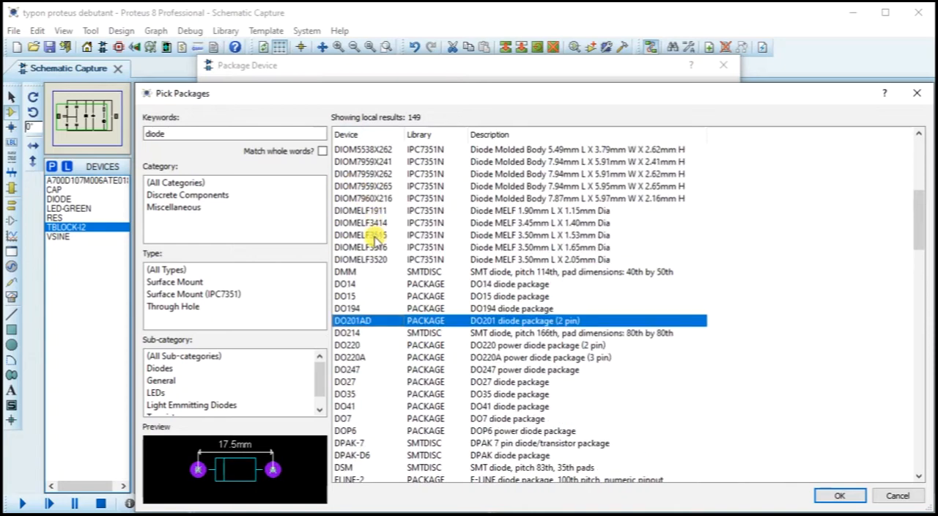
scroll(378, 230, up, 8)
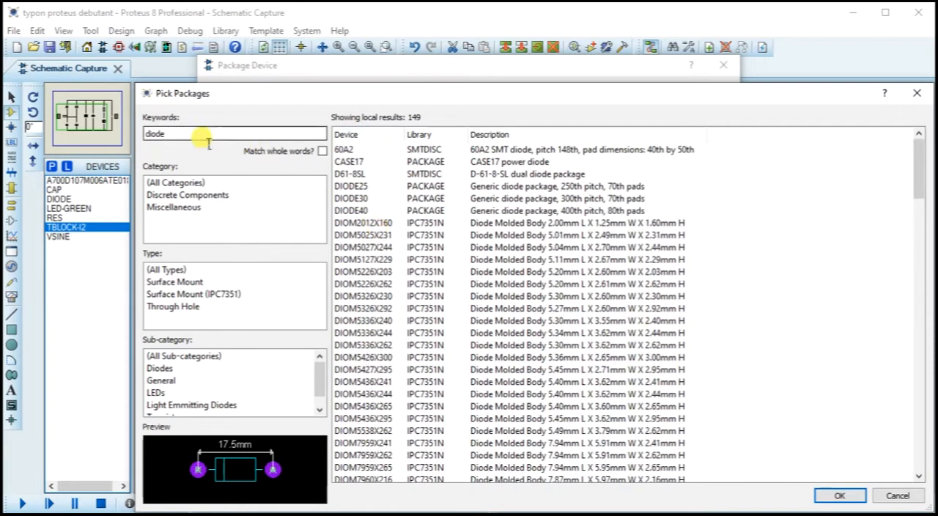
Step: Narrow the package search to "diode 40" and add the DIODE40 packaging to diode D1
text(4)
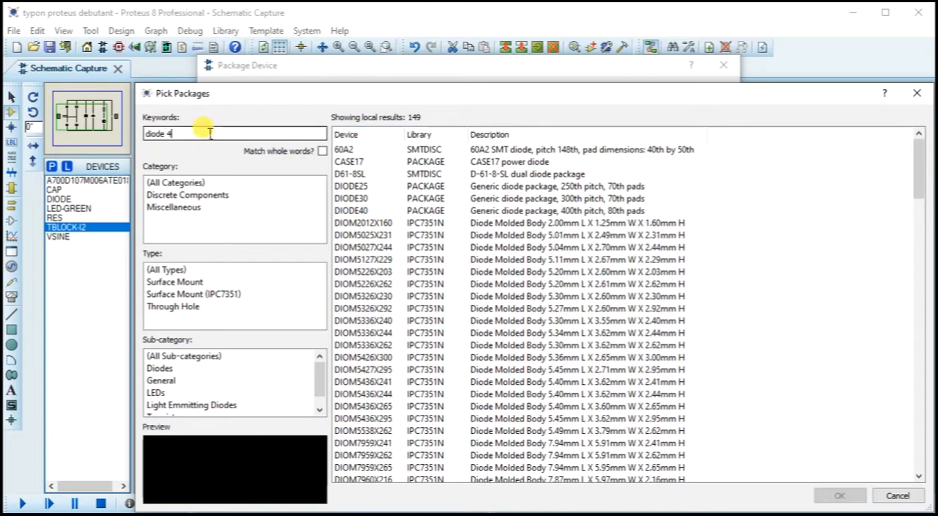
click(364, 162)
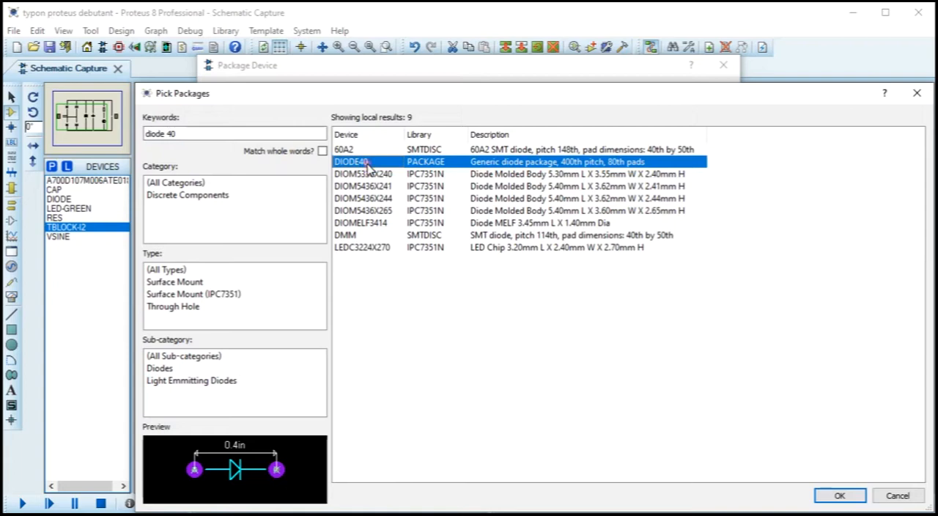
click(838, 496)
Step: Map D1's pins A and K to the DIODE40 pads and save the packaged diode in the 74LV library
click(374, 182)
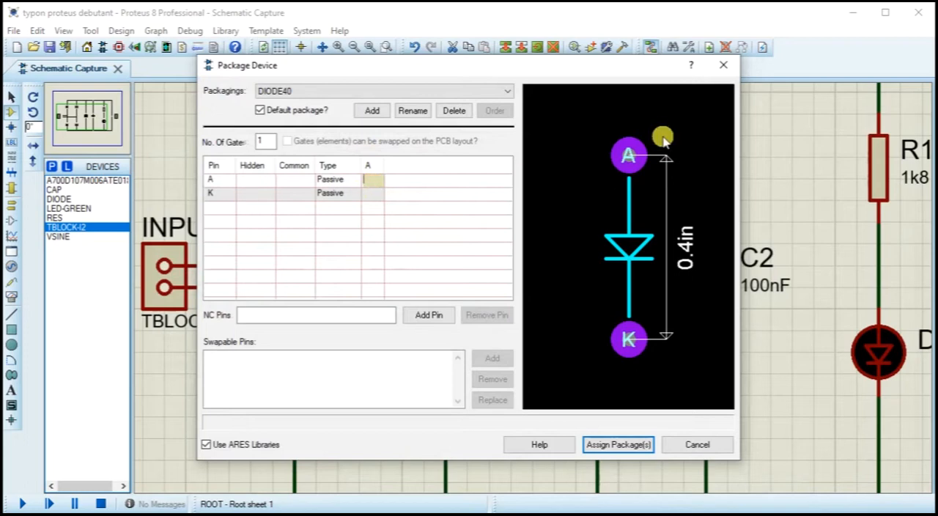
click(625, 155)
click(623, 341)
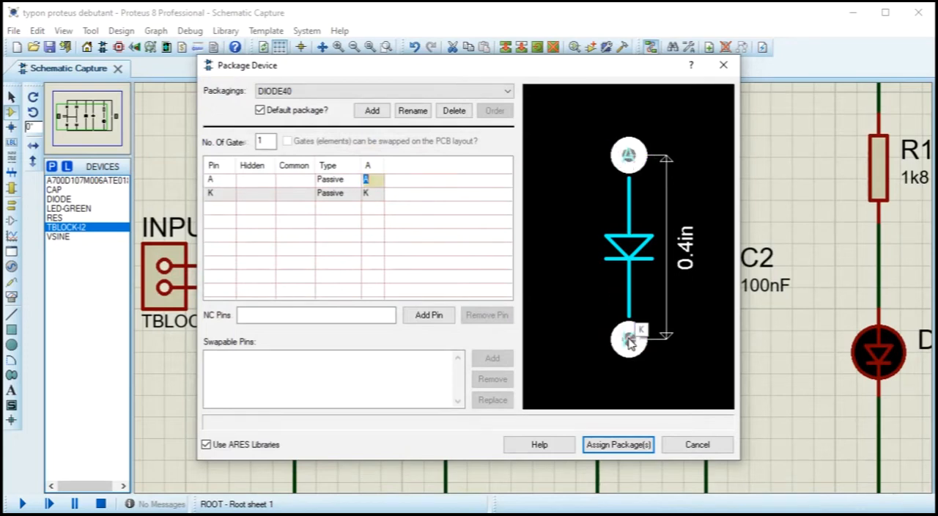
click(639, 445)
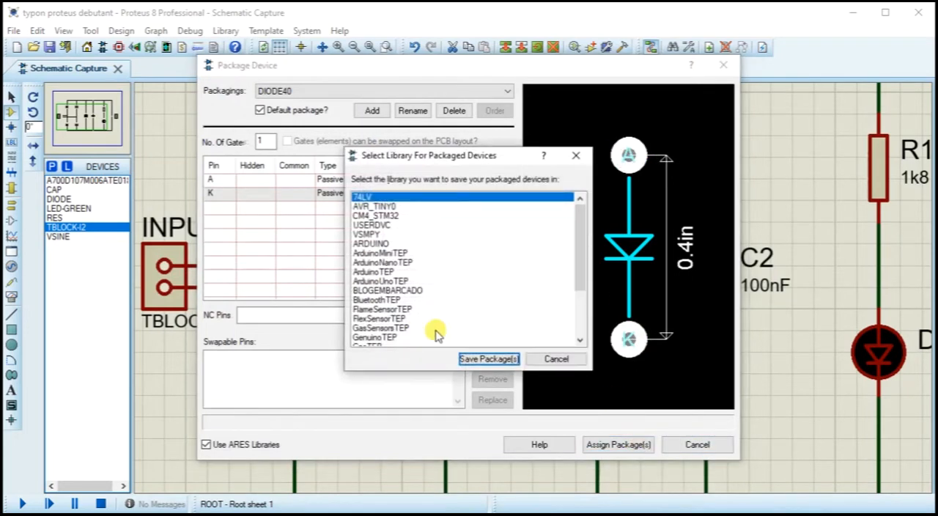
click(476, 357)
click(438, 287)
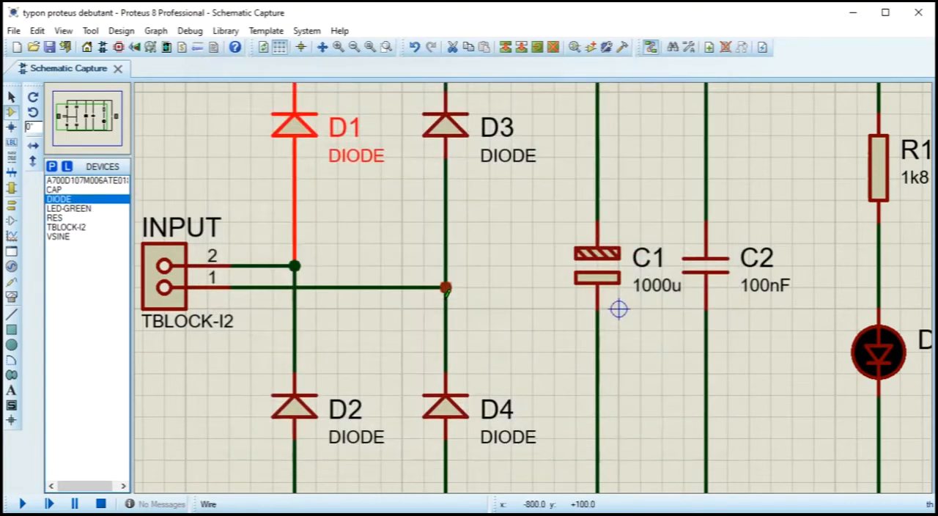
Step: Assign the CAPPRD250W45D630H600 package to capacitor C1 and save it in the 74LV library
scroll(438, 287, down, 1)
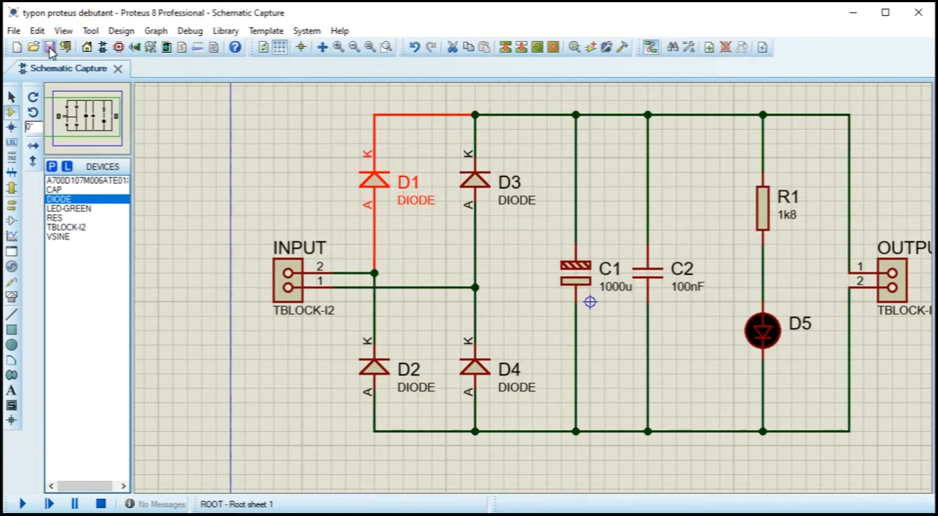
middle_click(633, 284)
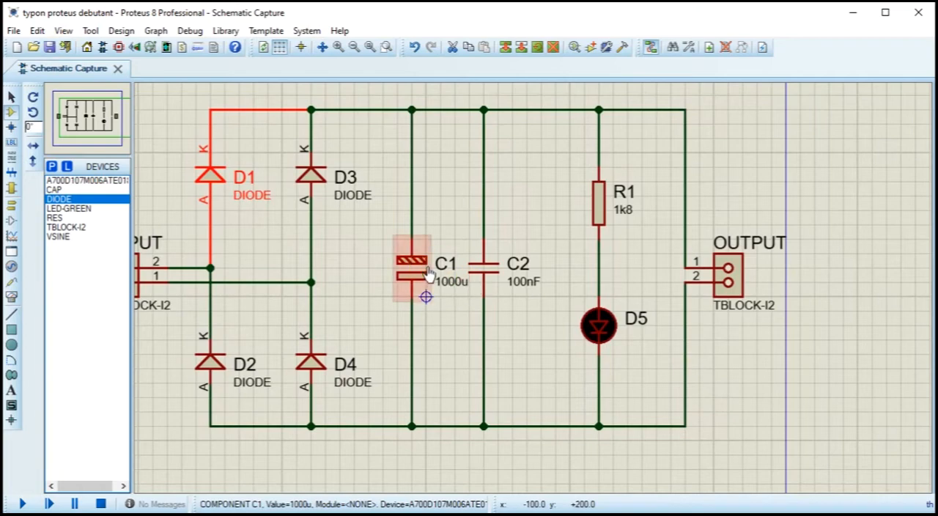
right_click(444, 270)
click(505, 474)
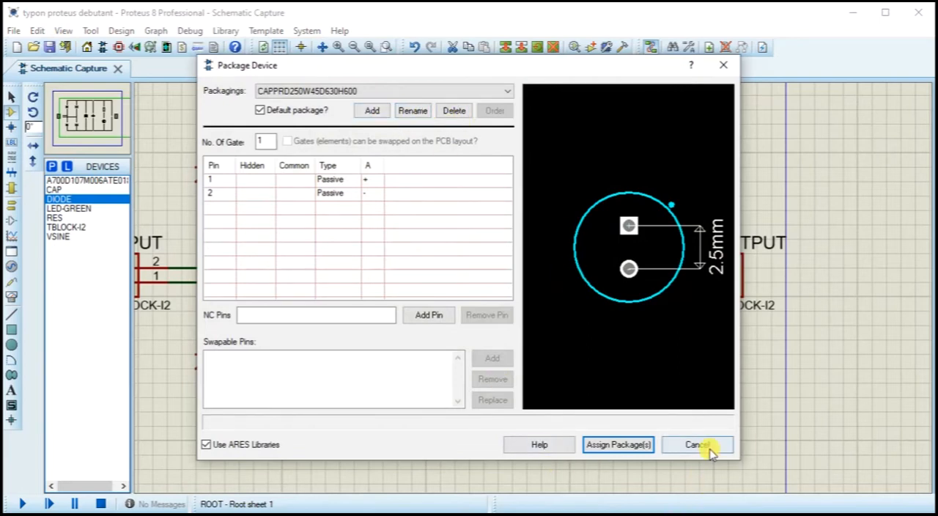
click(638, 444)
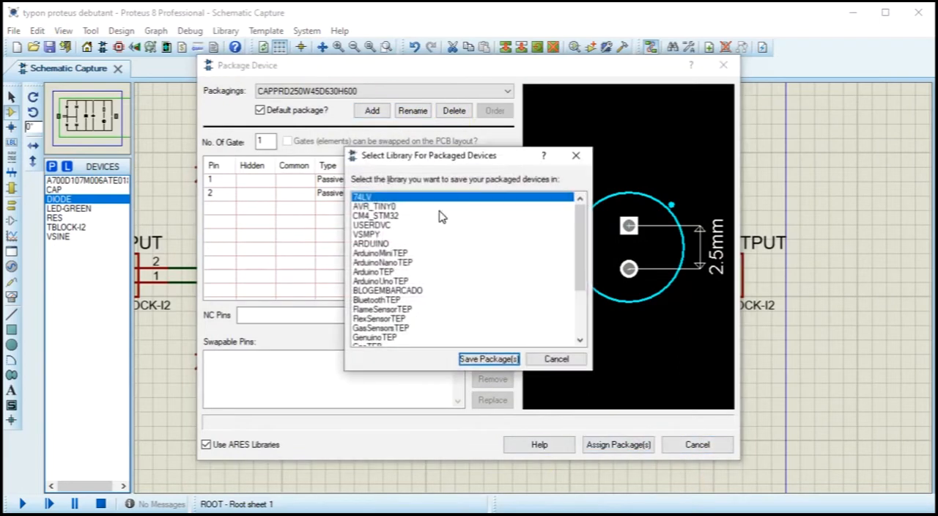
click(498, 362)
click(443, 285)
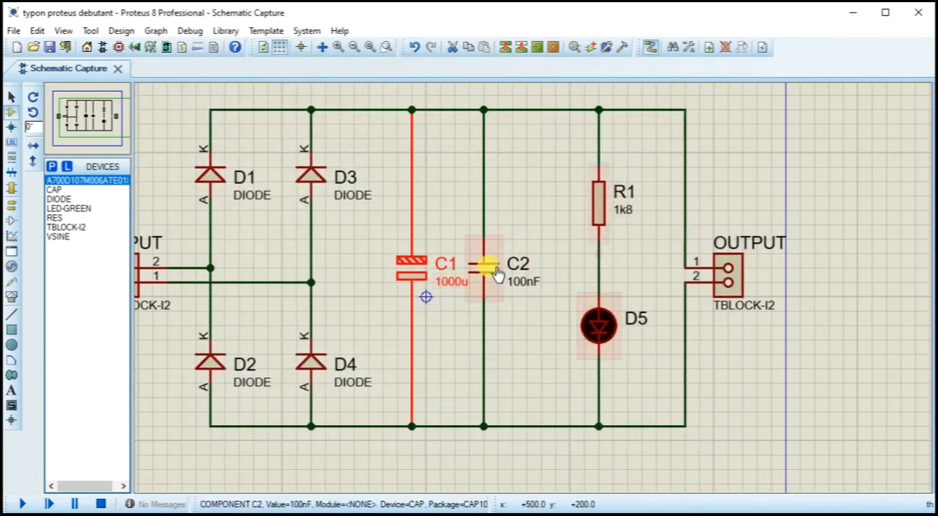
Step: Delete capacitor C2's CAP10 packaging, then assign CAP20 and save it in the 74LV library
click(484, 268)
right_click(501, 266)
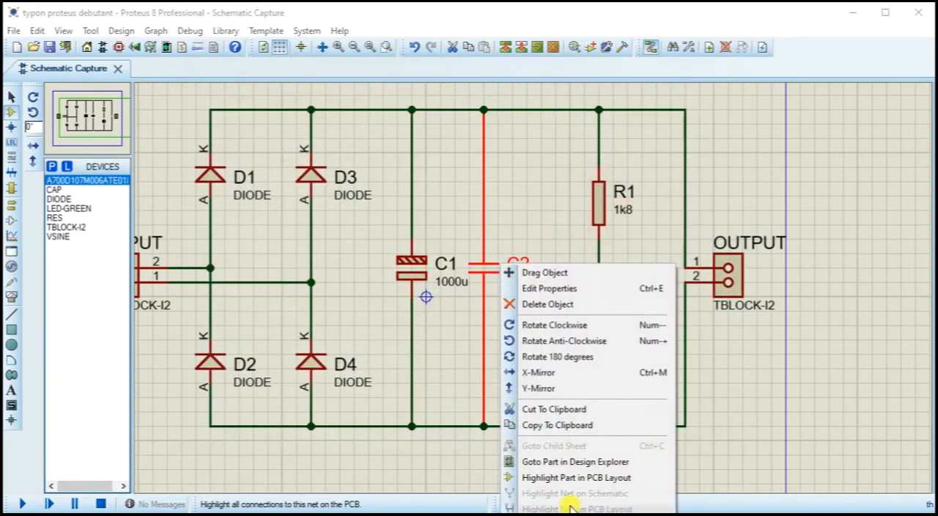
click(572, 513)
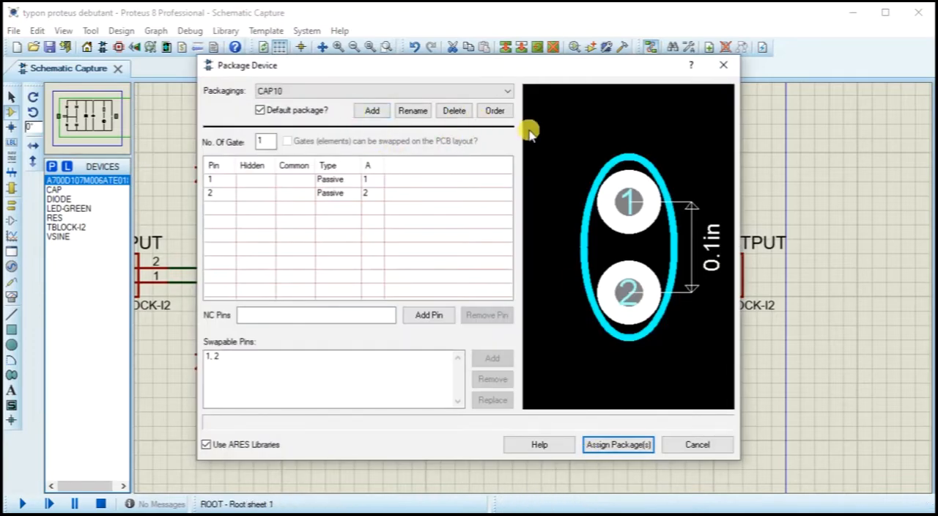
click(454, 111)
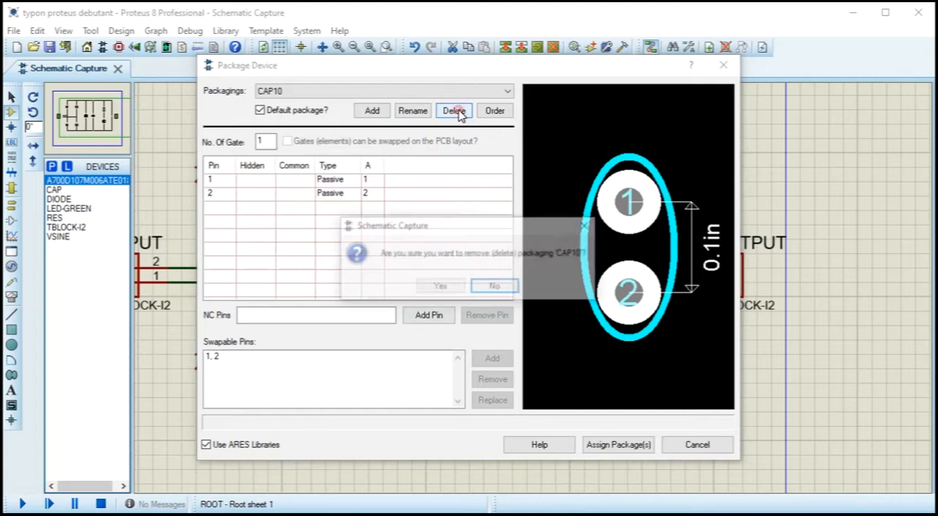
click(440, 288)
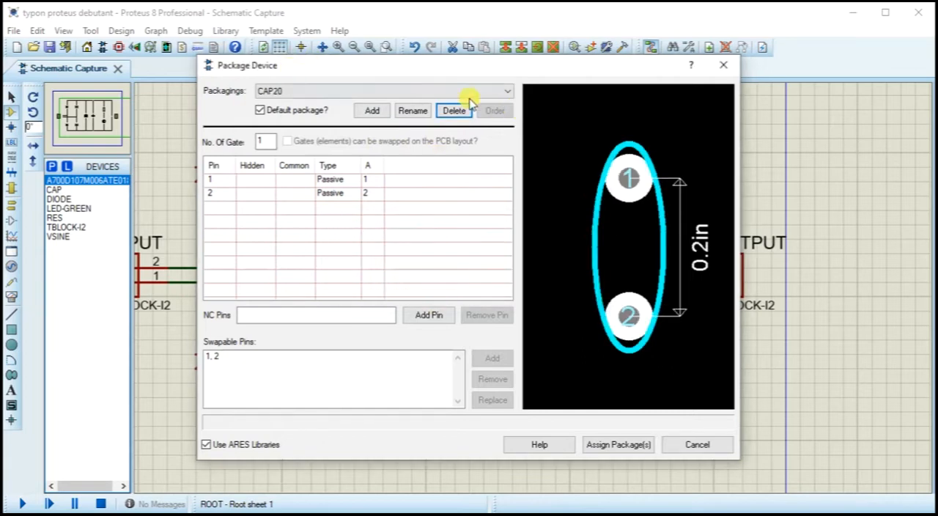
click(616, 445)
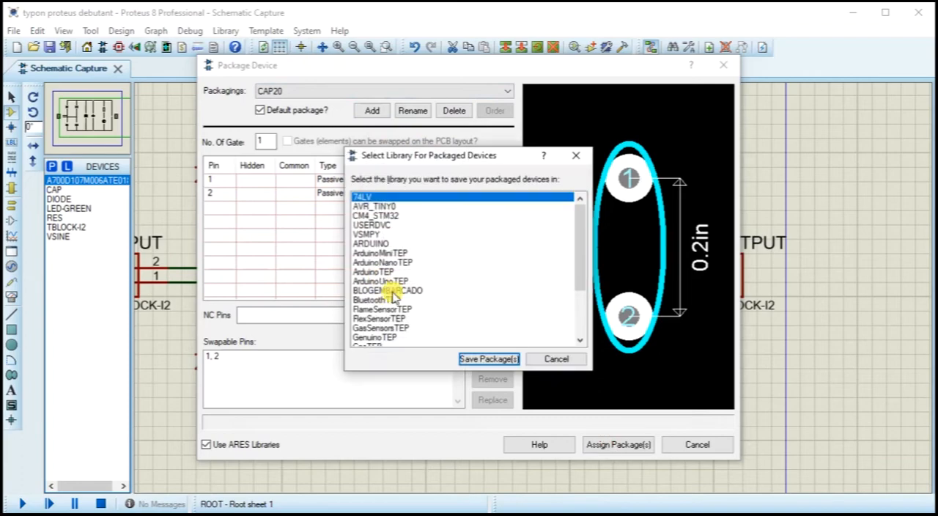
click(487, 359)
click(435, 284)
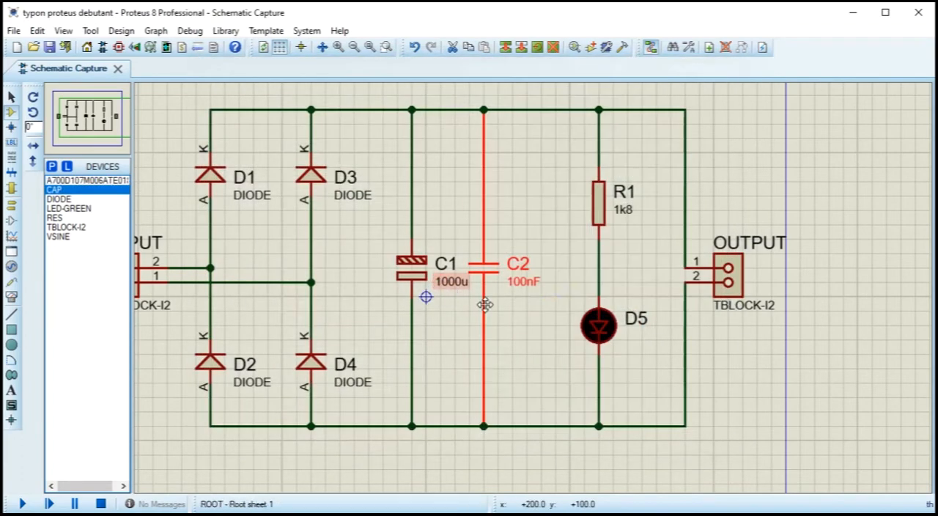
Step: Check resistor R1's packaging in the Packaging Tool and close it without changes
right_click(607, 210)
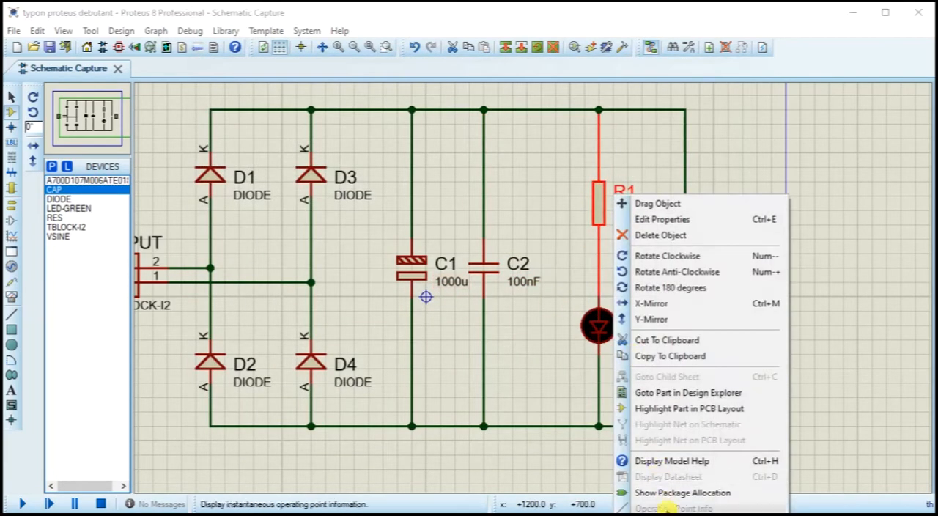
click(619, 490)
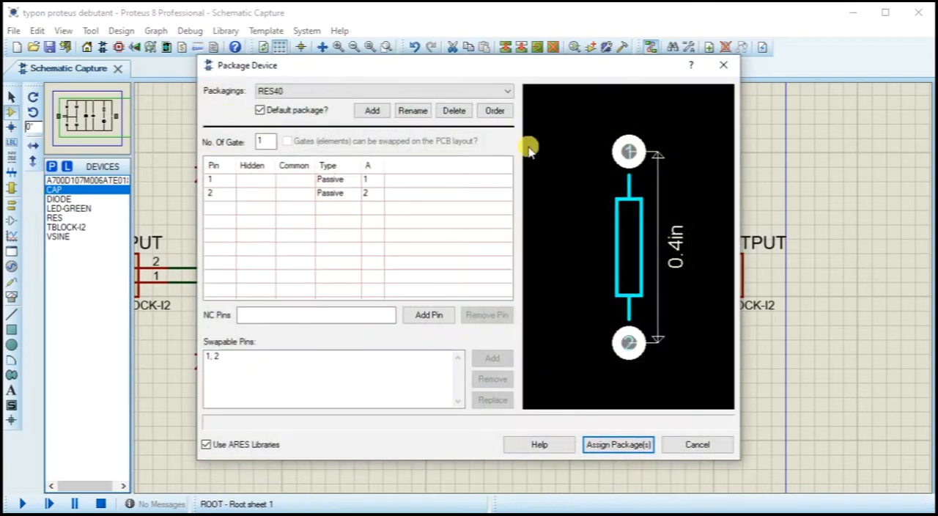
click(724, 67)
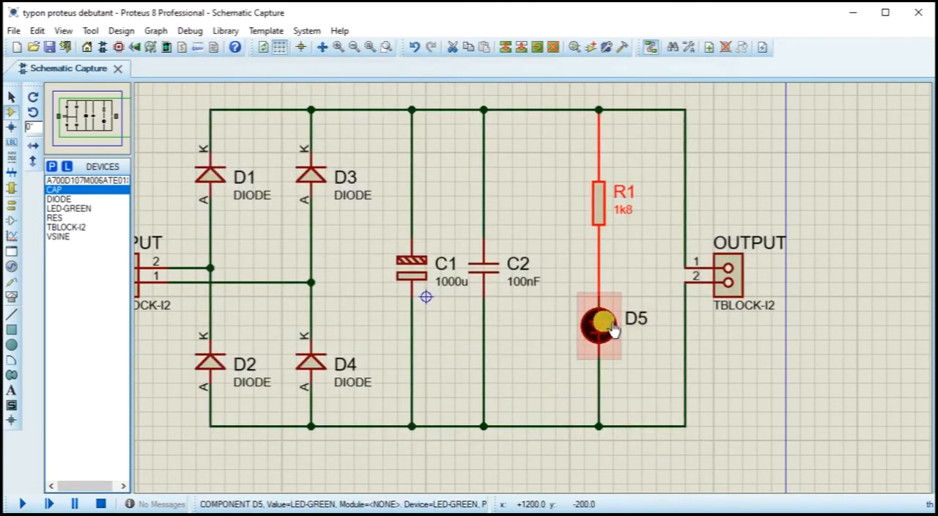
Step: Launch the Packaging Tool for LED D5, search packages for "led" and add the through-hole LED package
right_click(608, 377)
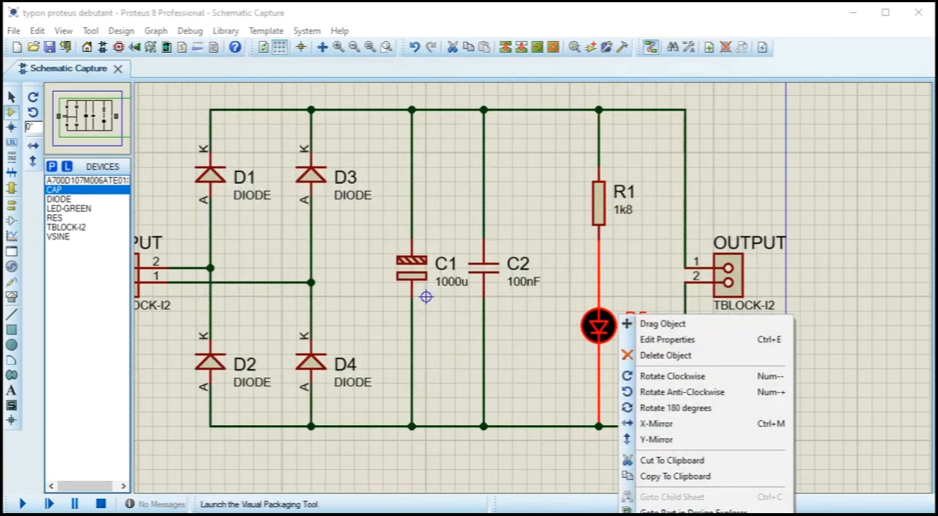
click(644, 513)
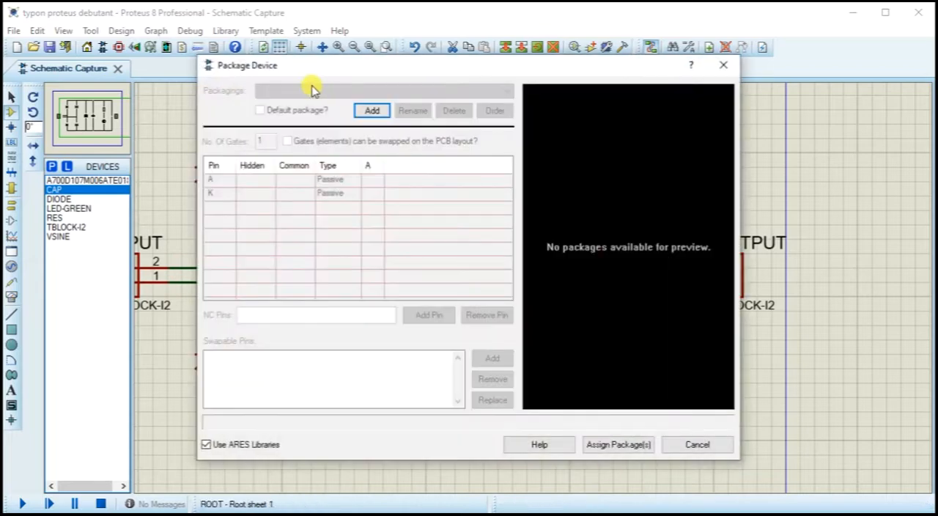
click(369, 110)
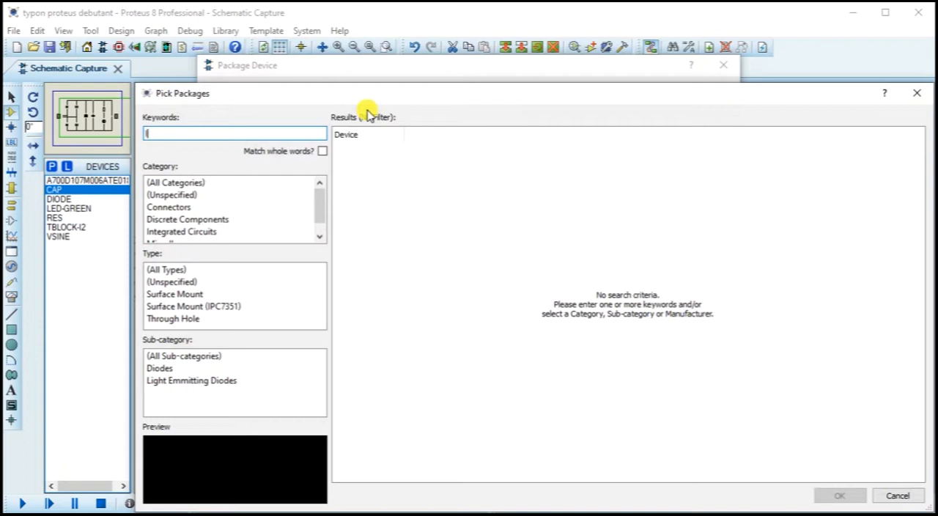
text(led)
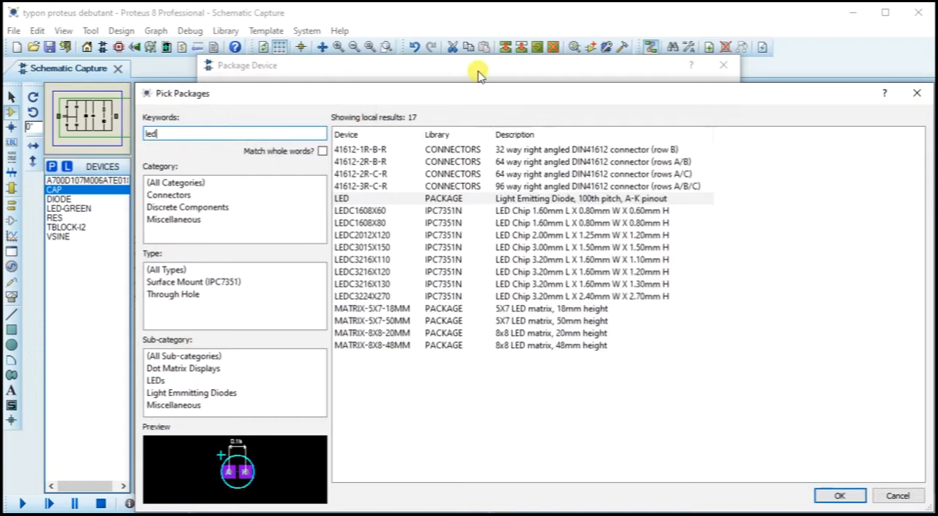
click(351, 199)
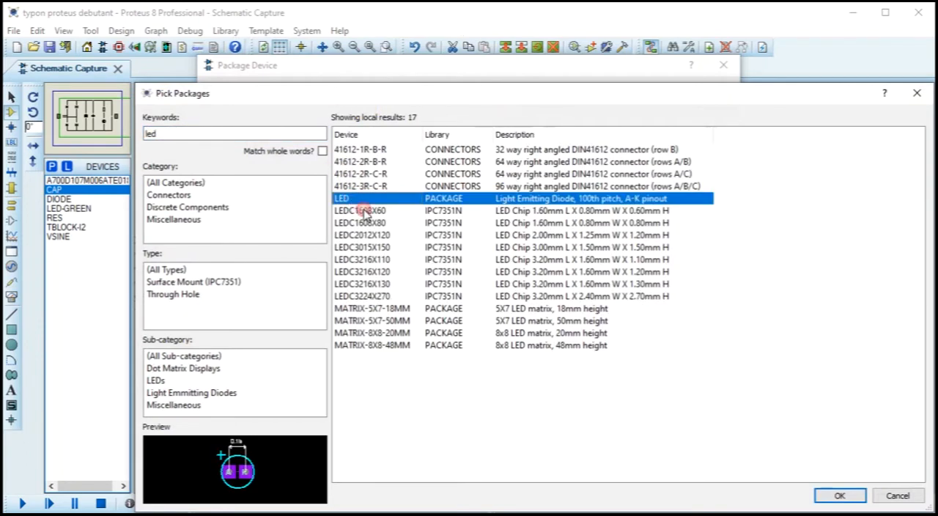
click(840, 495)
Step: Map LED D5's pins A and K to the matching package pads, assign the LED package and update the devices in the design
click(368, 180)
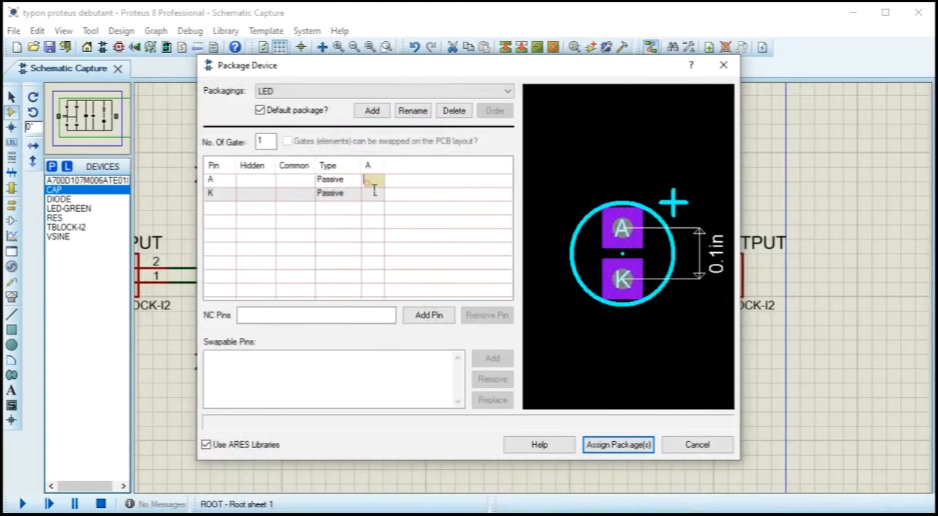
click(621, 230)
click(621, 286)
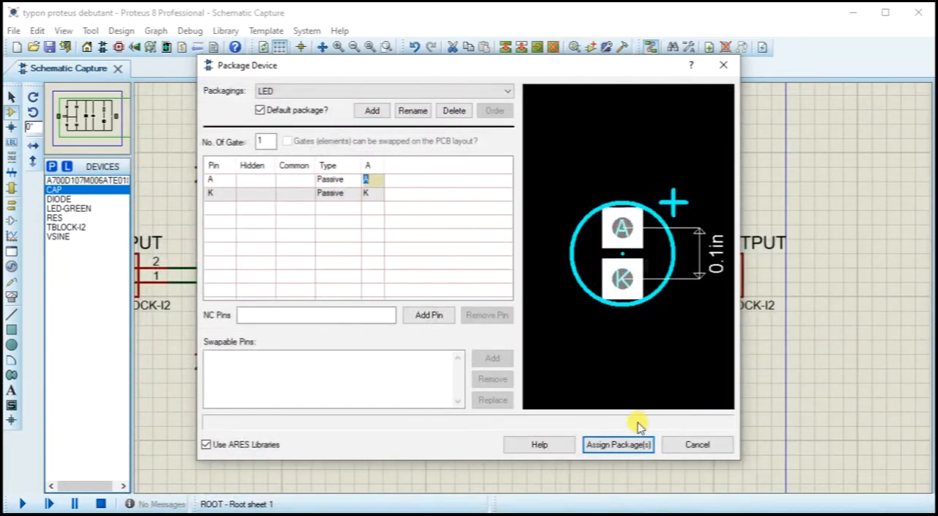
click(621, 444)
click(479, 359)
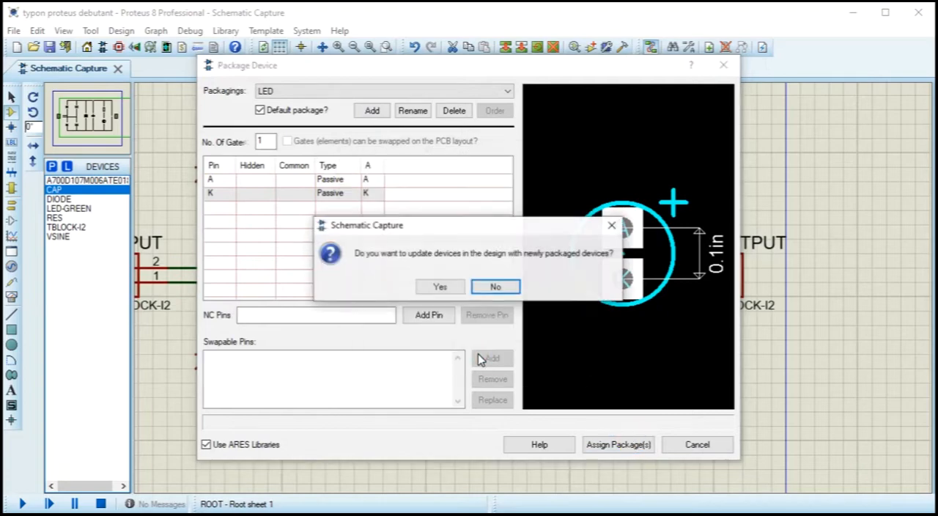
click(444, 291)
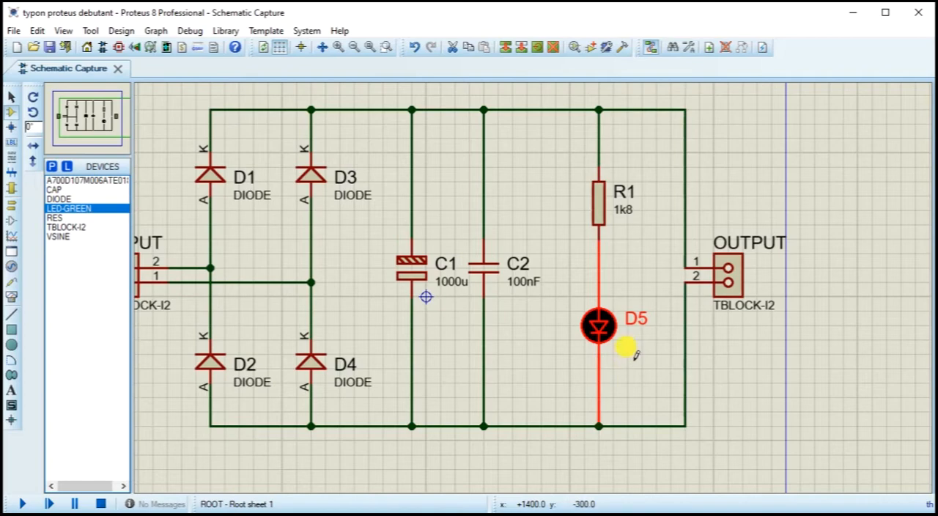
Step: Assign the TBLOCK-I2 package to the OUTPUT connector, save it to the library and update the devices in the design
right_click(736, 280)
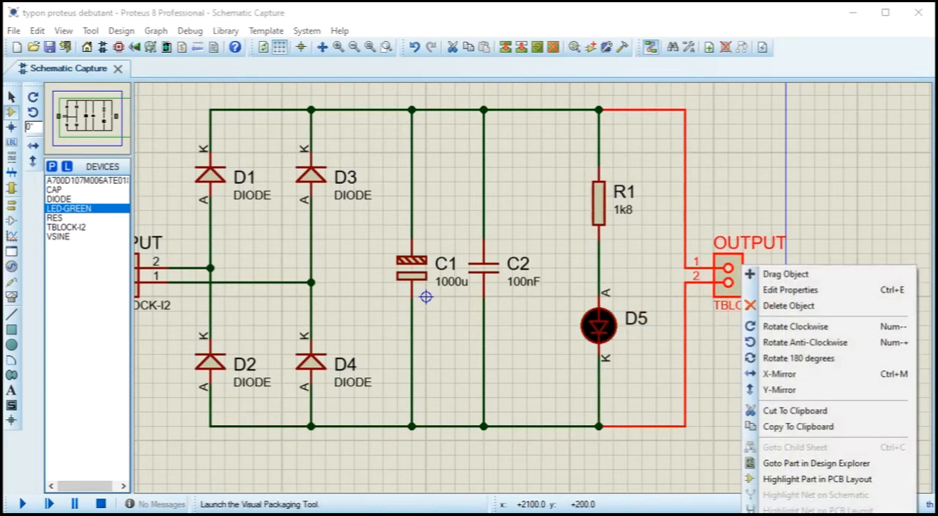
click(796, 512)
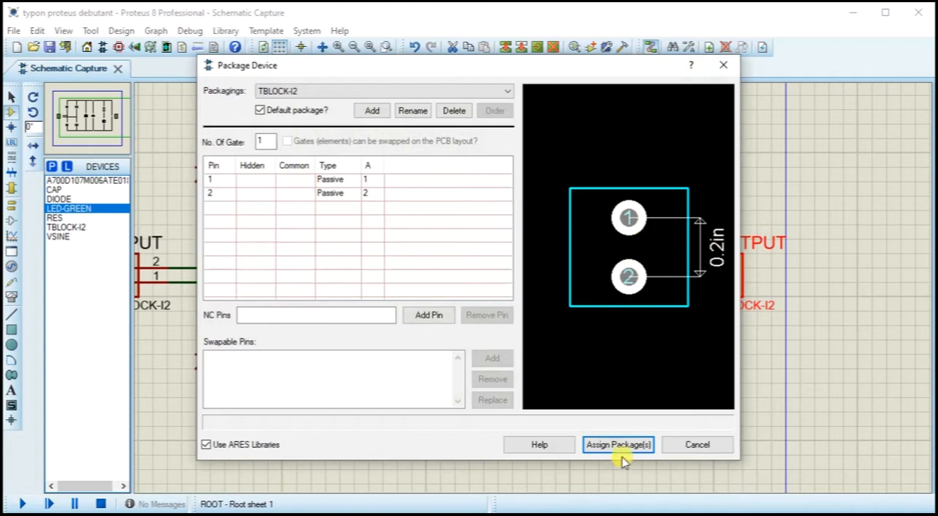
click(621, 445)
click(485, 360)
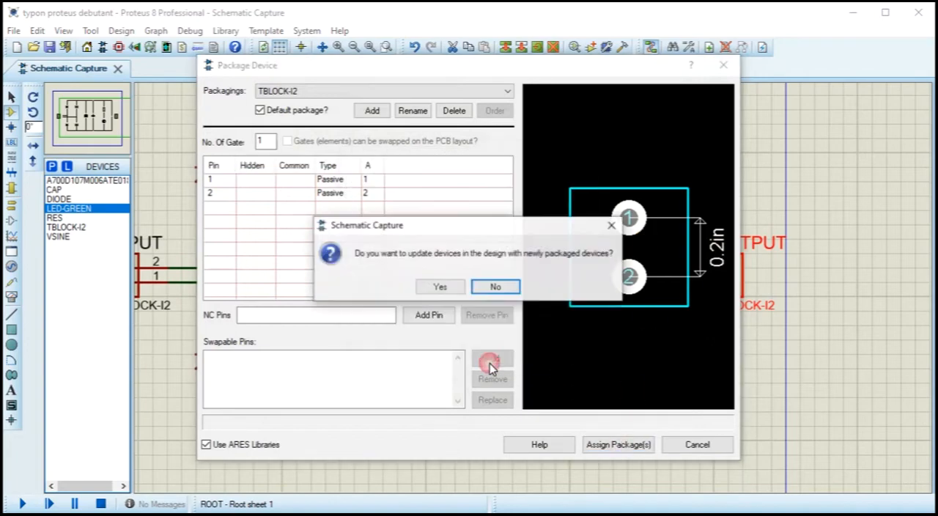
click(447, 292)
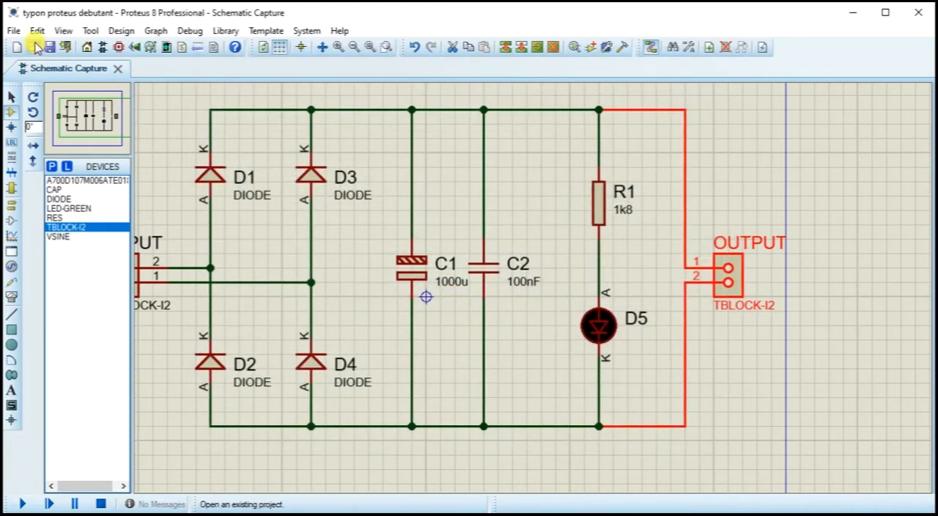
Step: Open the PCB layout of the rectifier project
middle_click(464, 244)
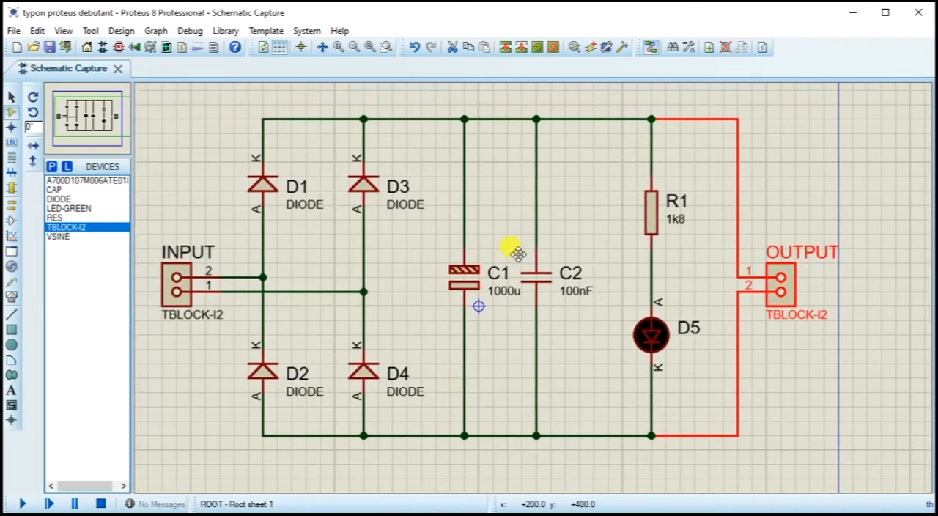
click(527, 257)
click(526, 259)
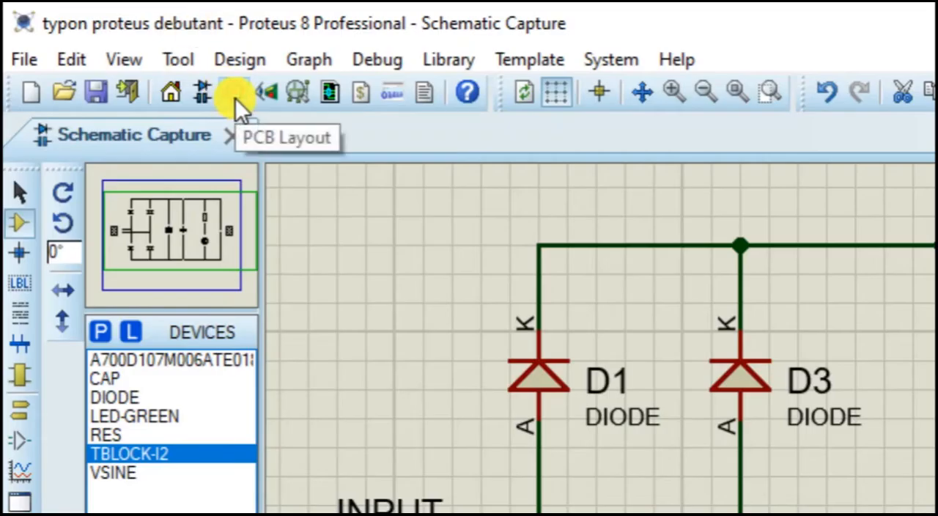
click(234, 97)
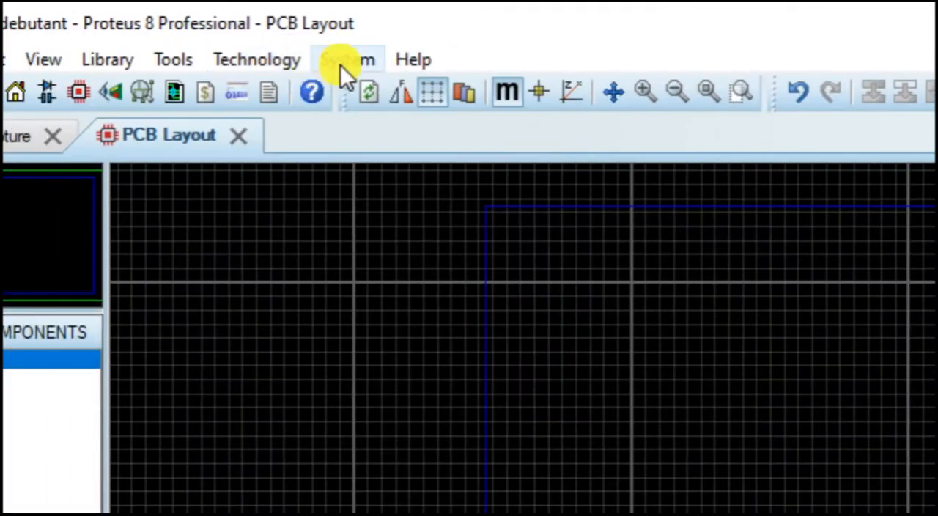
Step: Name the board typon, set its maximum width to 60 mm and maximum height to 40 mm, and save the project
click(253, 31)
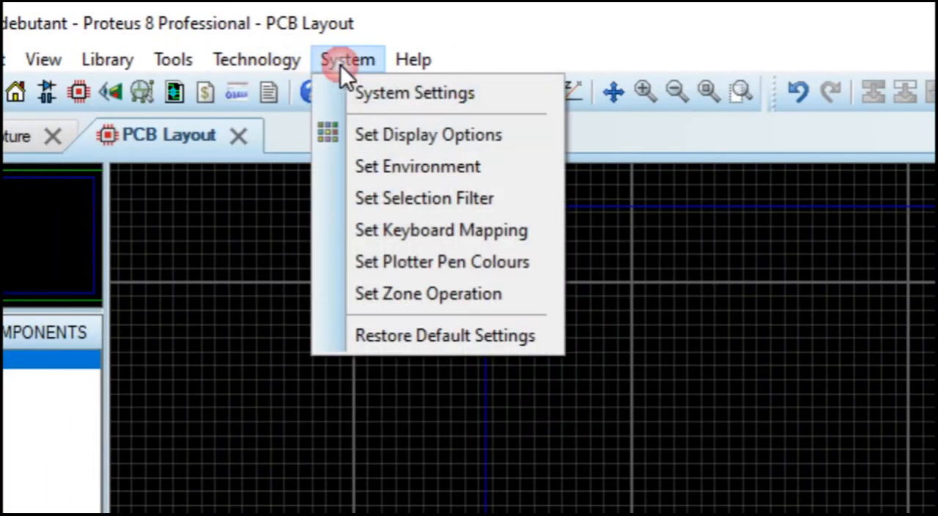
mouse_move(274, 53)
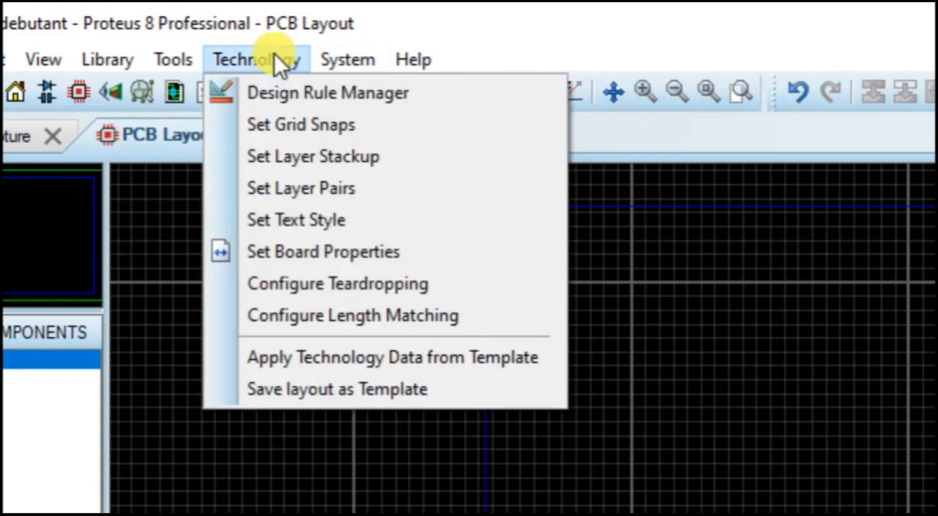
click(296, 254)
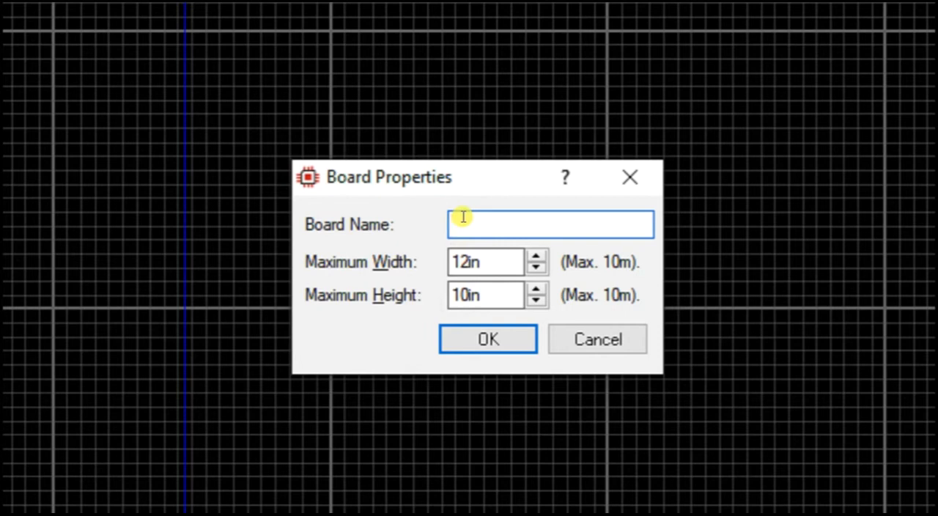
text(typon)
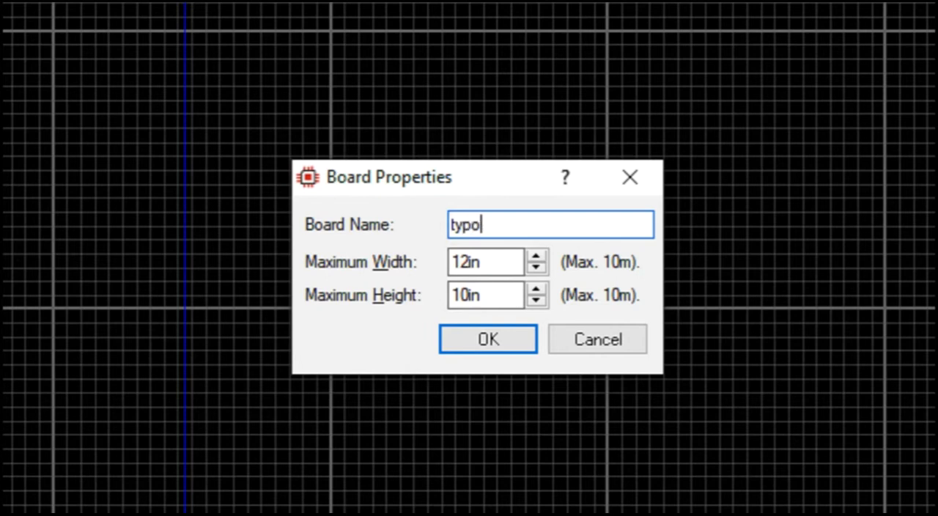
double_click(498, 263)
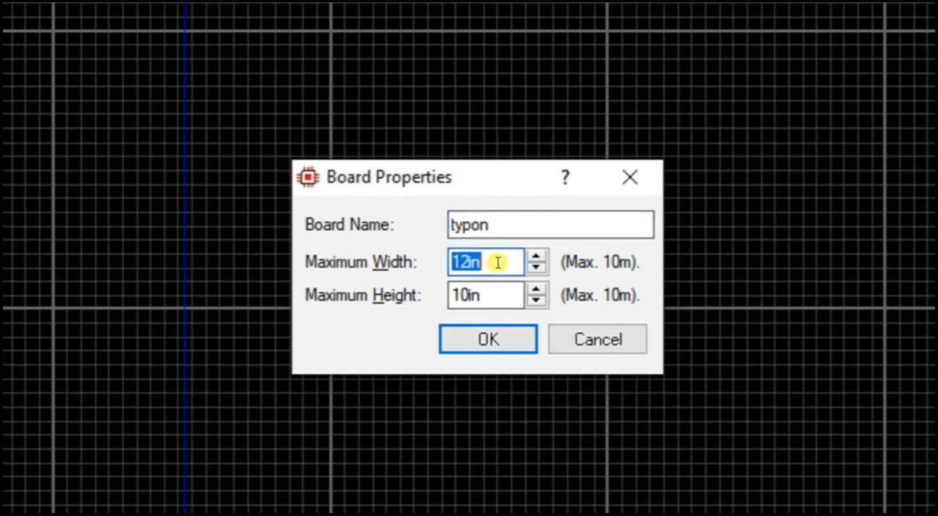
text(40mm)
double_click(493, 297)
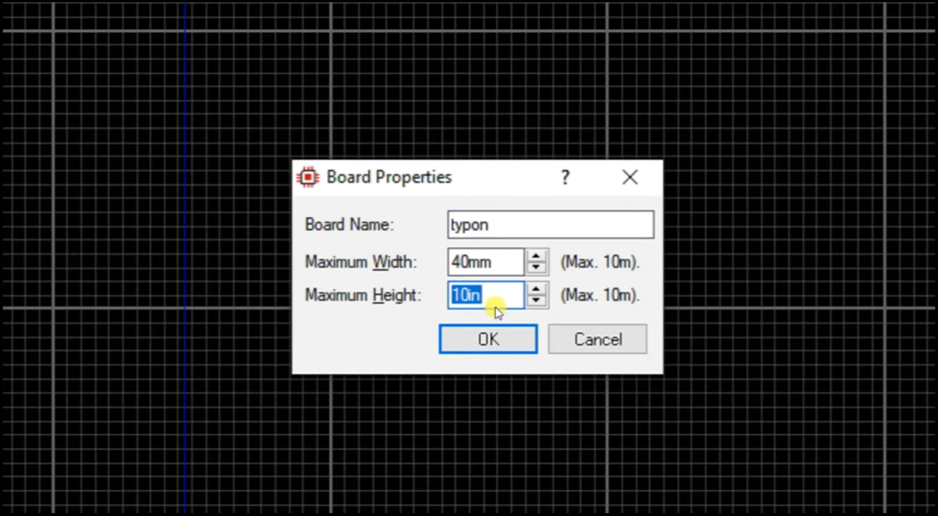
text(40mm)
drag(457, 258, 444, 258)
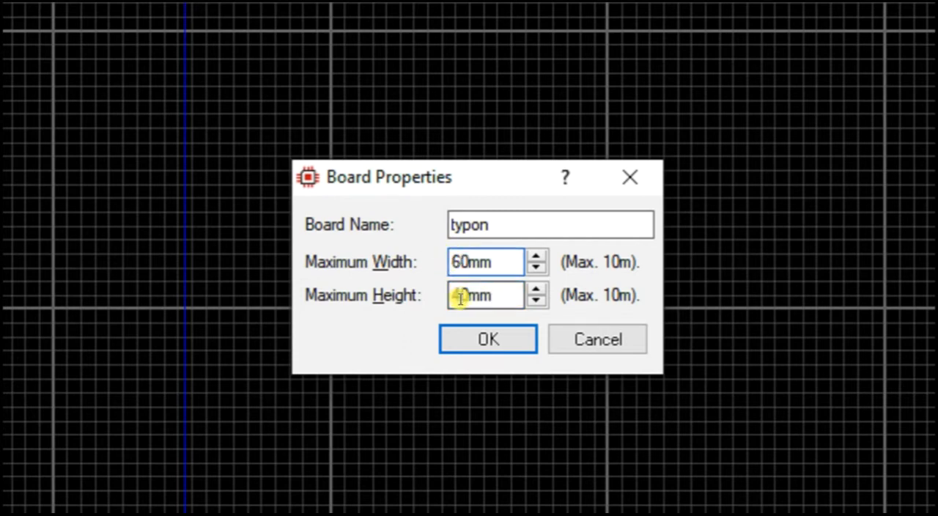
click(474, 343)
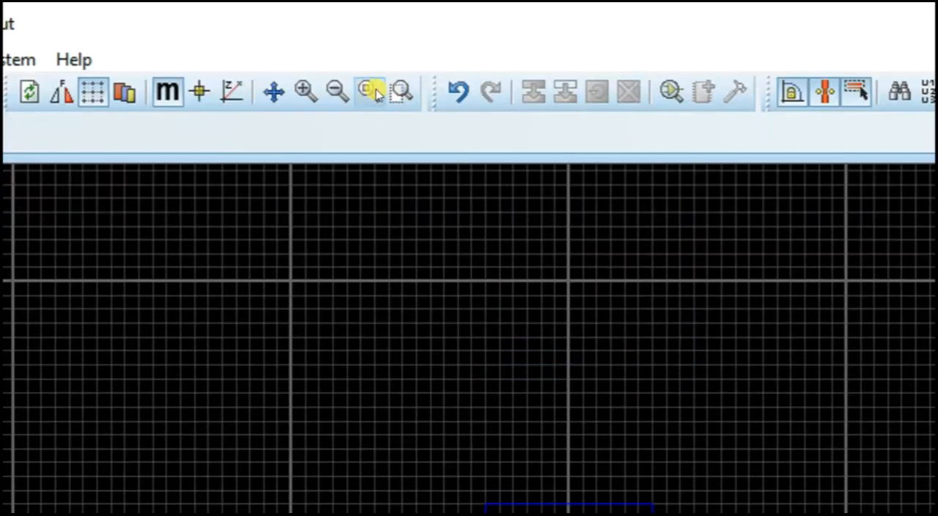
click(372, 92)
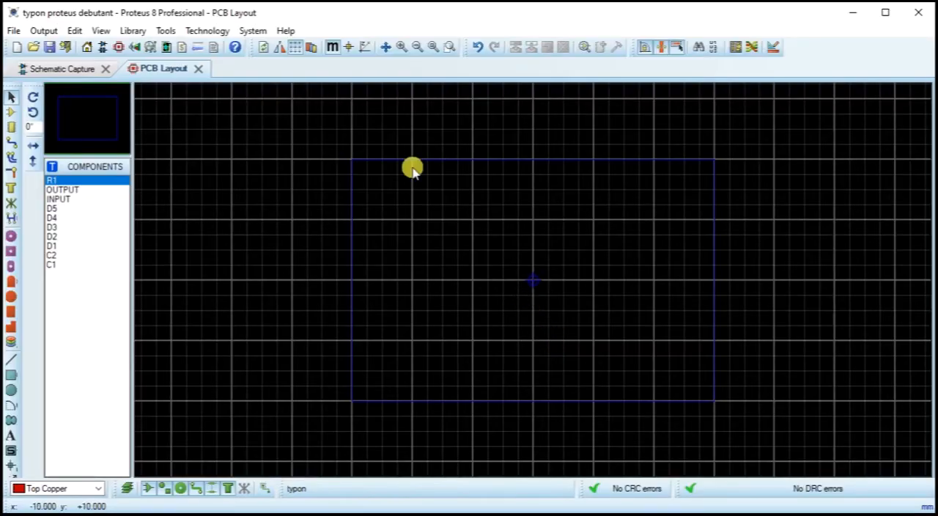
click(47, 48)
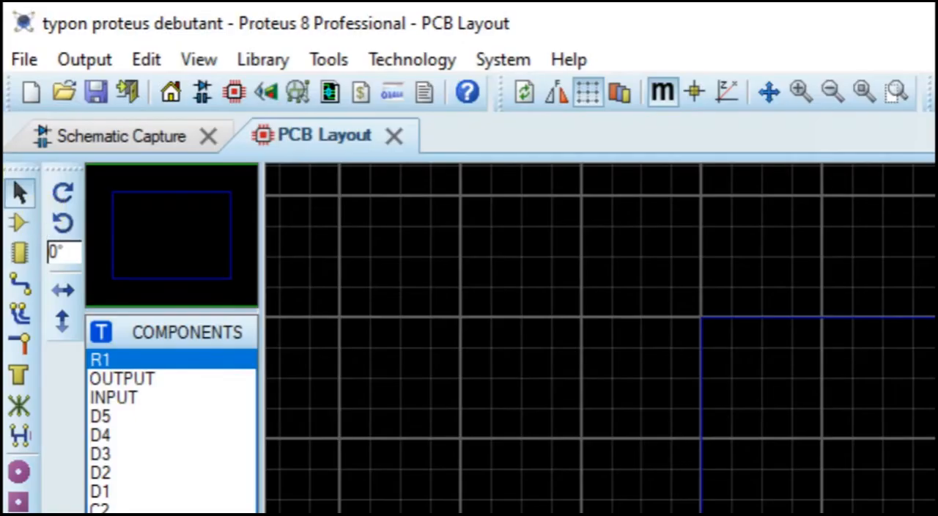
Step: Save the project in component placement mode and place the INPUT terminal block, rotated 90°, midway along the board's left edge
click(19, 223)
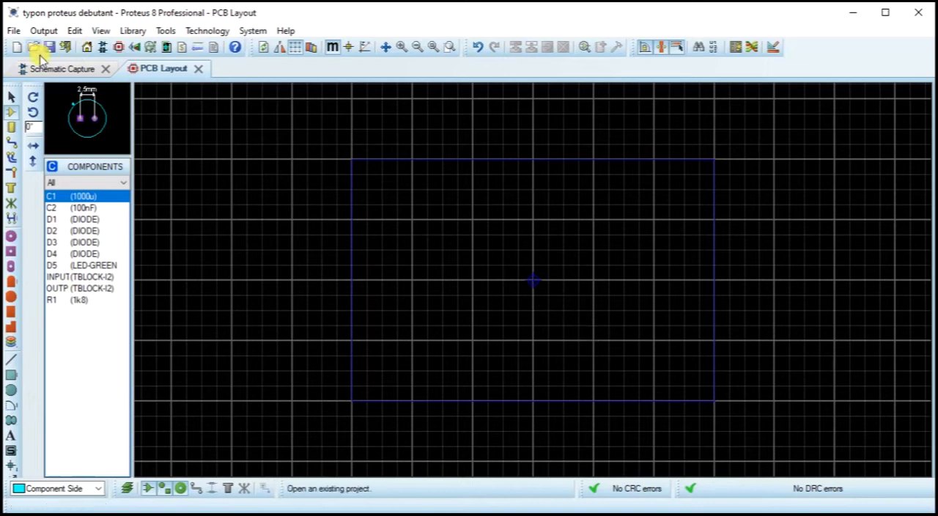
click(49, 47)
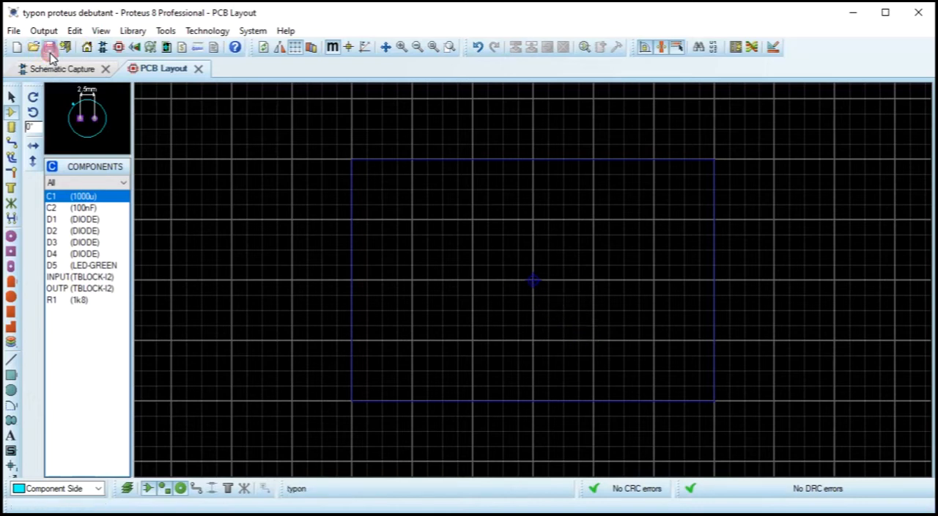
click(76, 278)
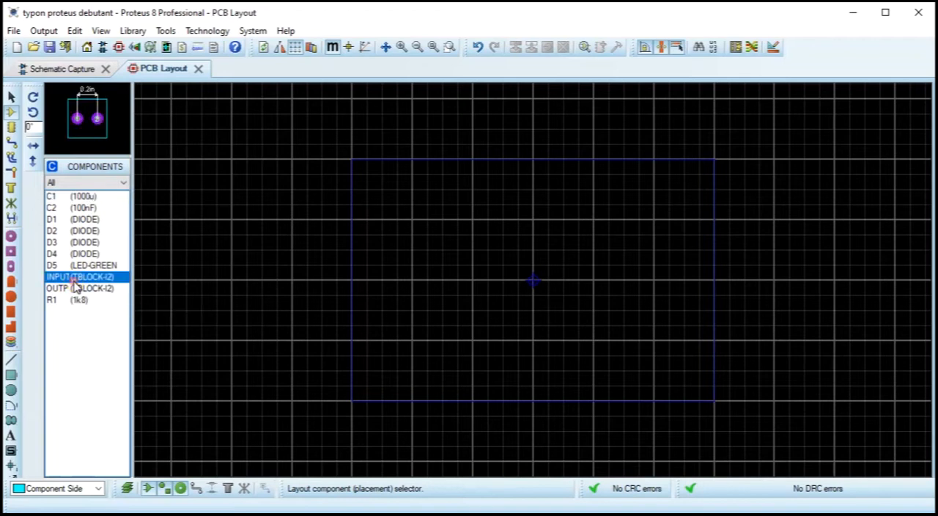
click(456, 296)
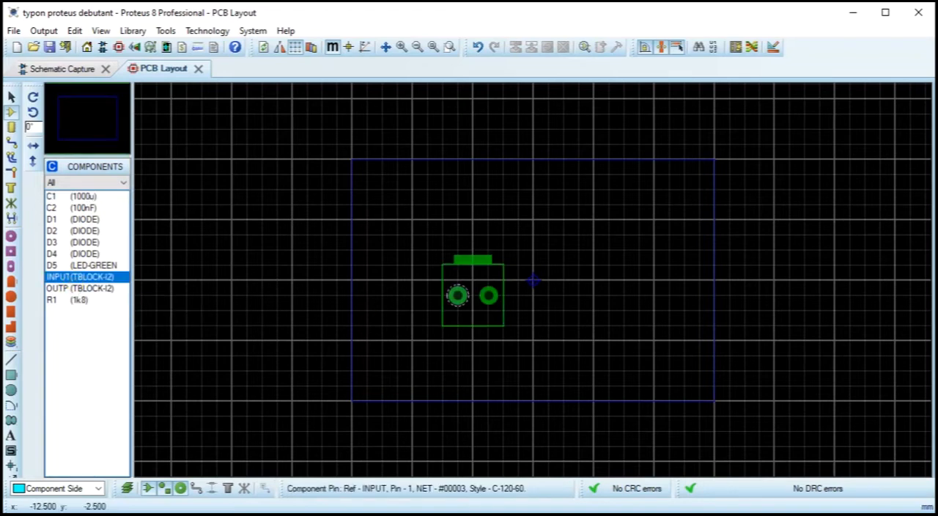
key(KP_Add)
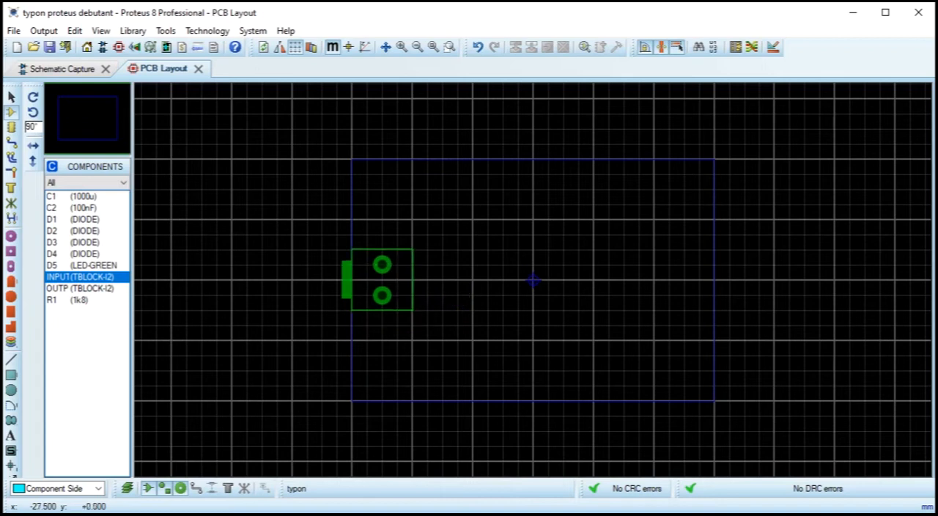
click(382, 295)
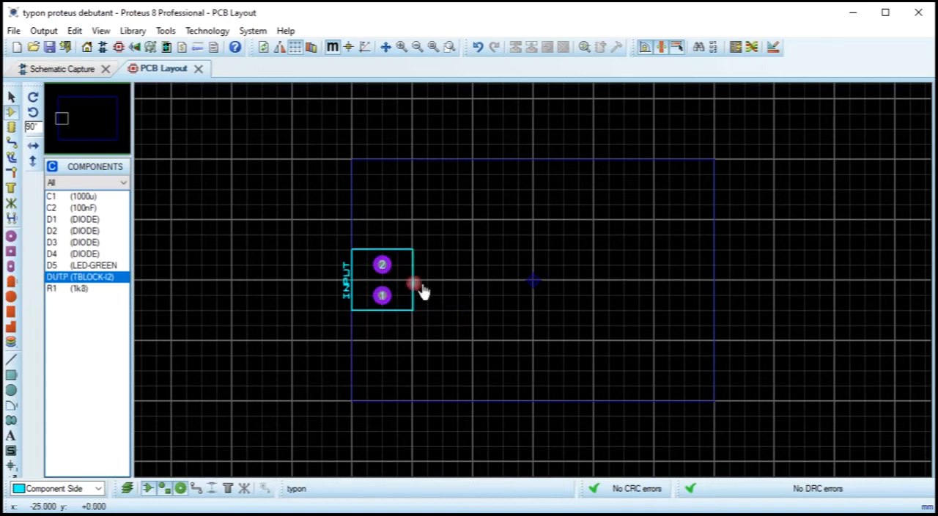
Step: Place the diodes beside the INPUT block: D1 above D2 at x = -17.5 mm, and D3 above D4 at x = -12.5 mm
click(73, 220)
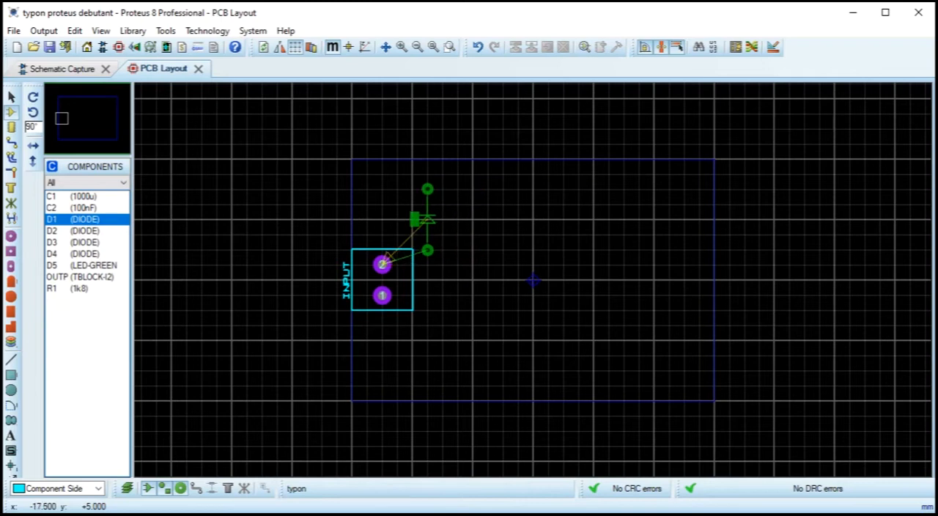
click(423, 219)
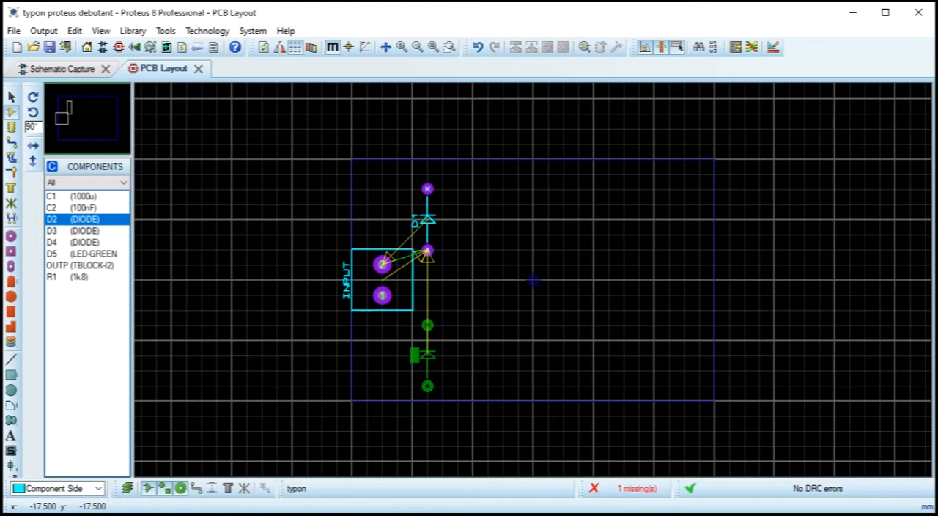
click(427, 356)
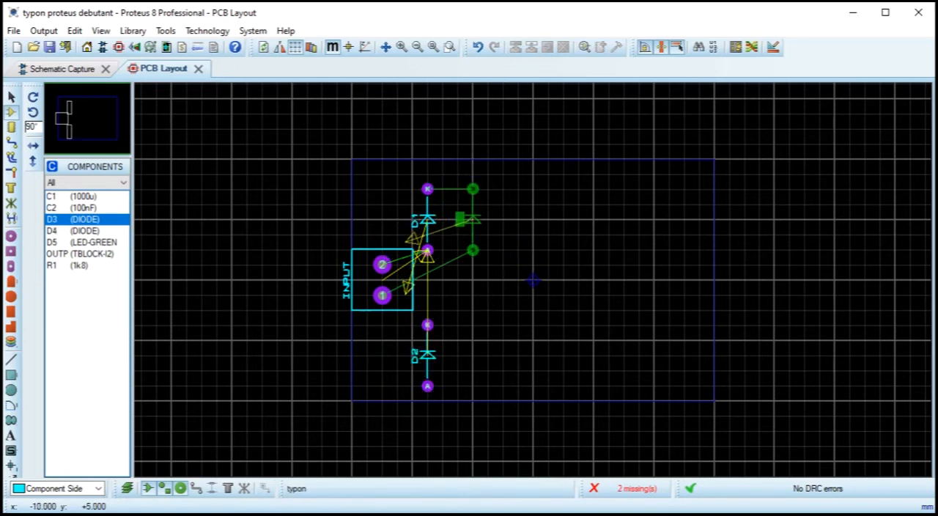
click(457, 250)
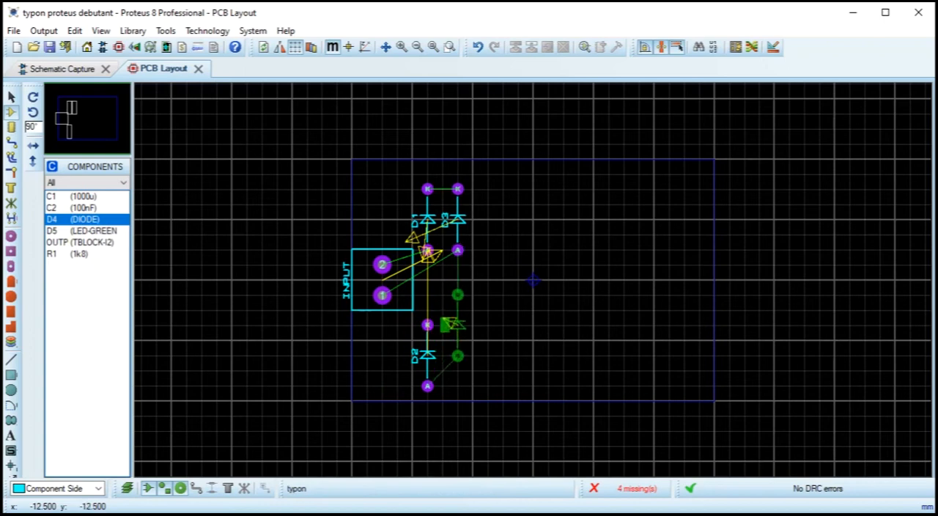
click(460, 385)
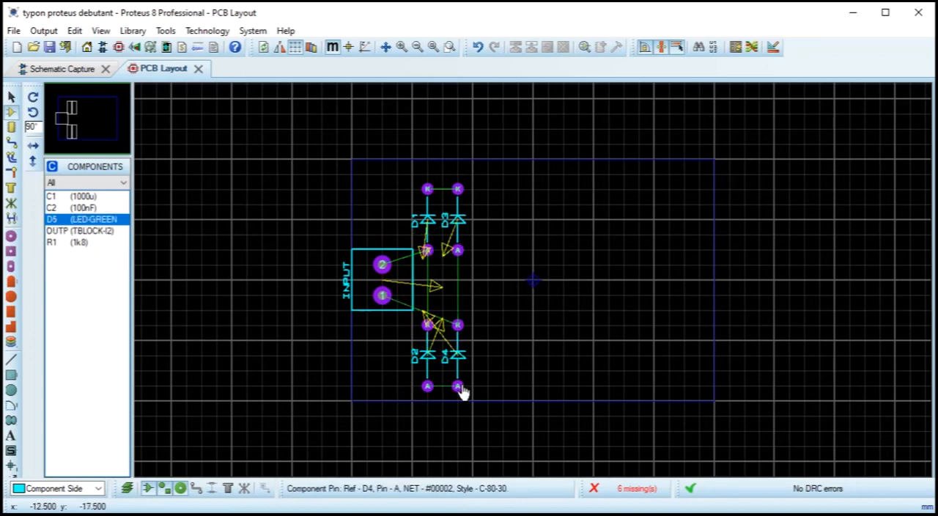
scroll(457, 362, up, 2)
middle_click(532, 211)
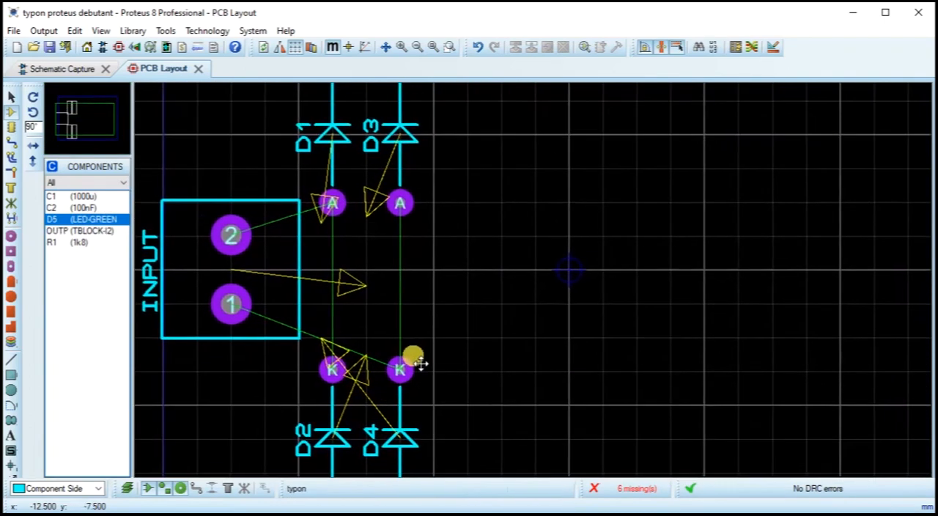
scroll(525, 293, down, 3)
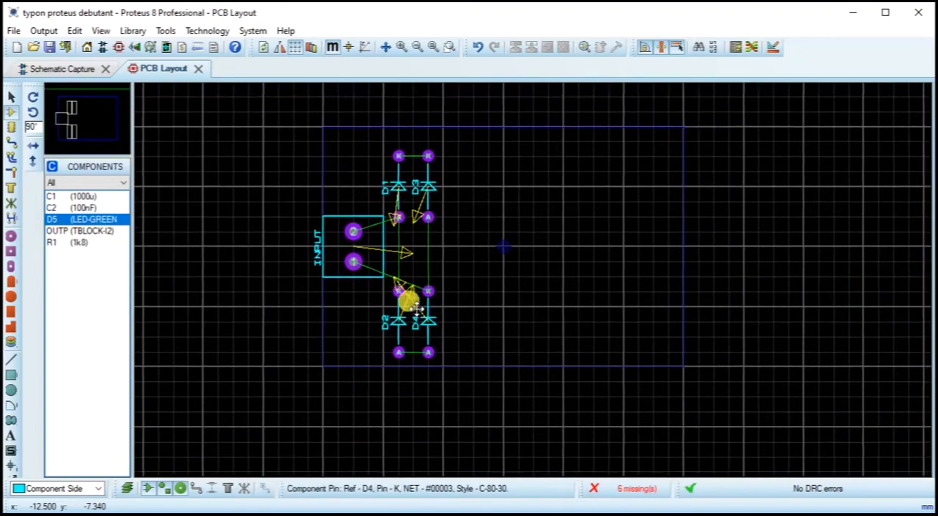
scroll(391, 300, up, 1)
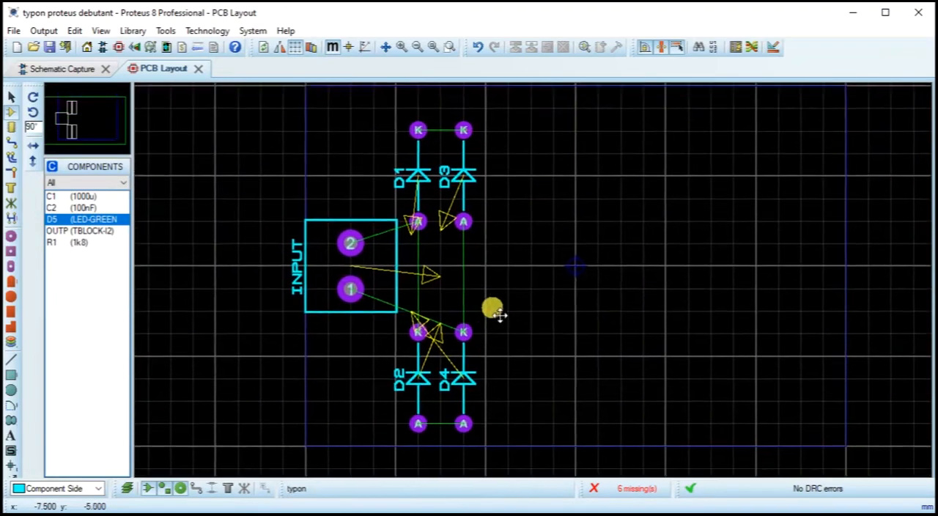
Step: Place capacitor C1 at x = -2.5 mm and capacitor C2 at x = 5 mm, both on the board's horizontal centreline
click(520, 285)
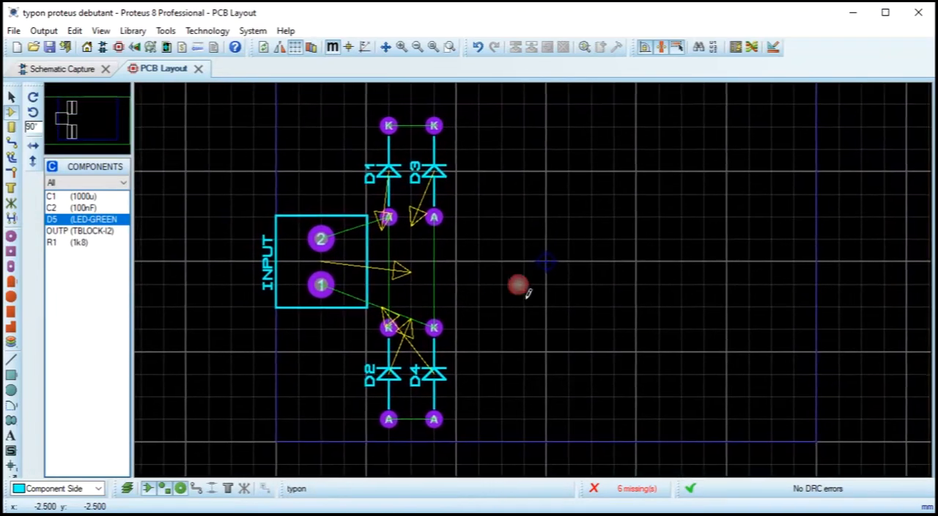
click(63, 209)
click(63, 196)
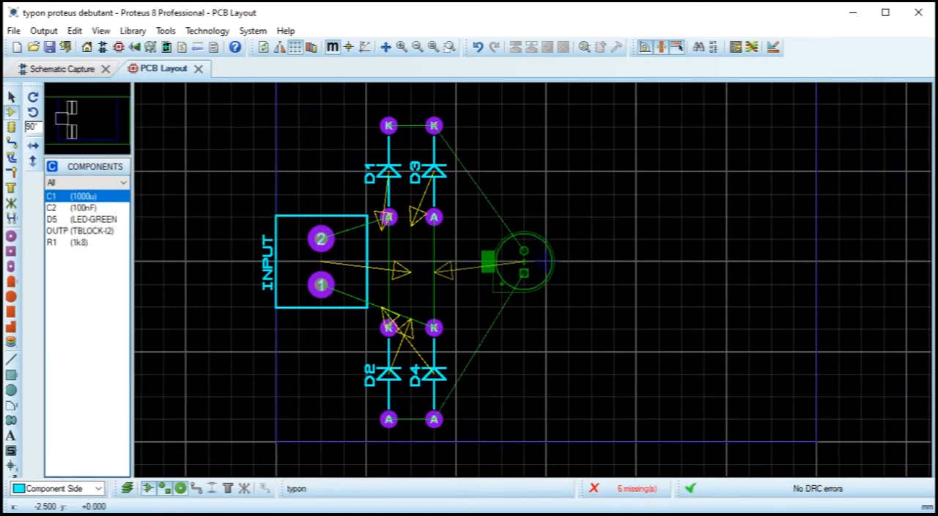
click(543, 262)
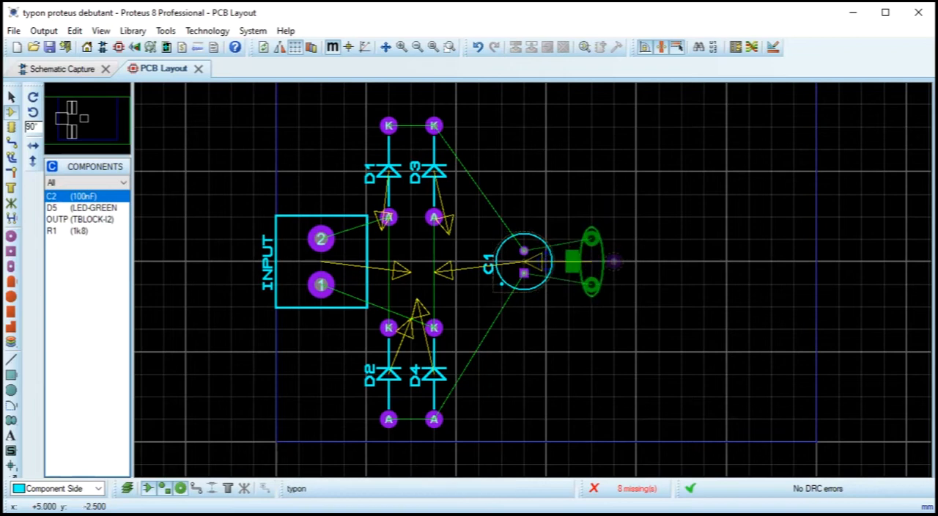
click(592, 261)
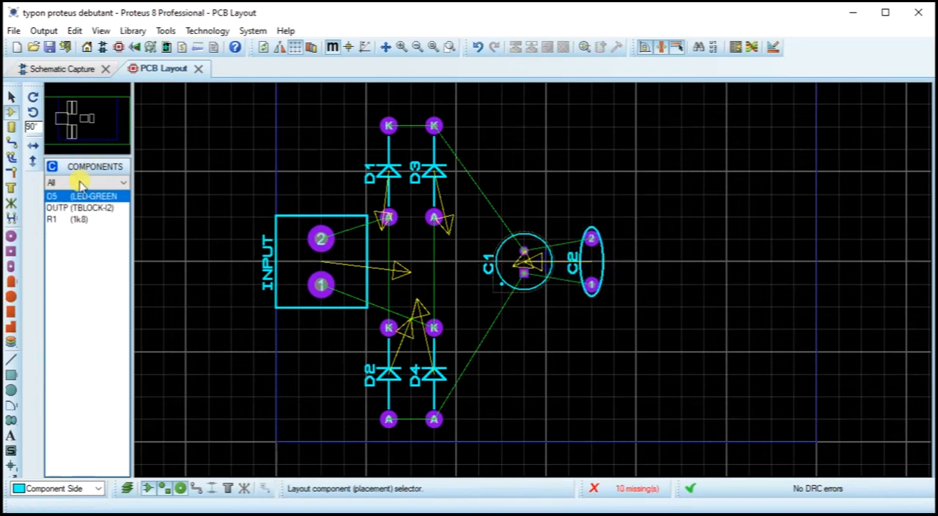
Step: Place resistor R1, rotated 180°, at x = 7.5 mm, y = 15 mm, and LED D5 below and right of C2 at y = -7.5 mm
click(66, 218)
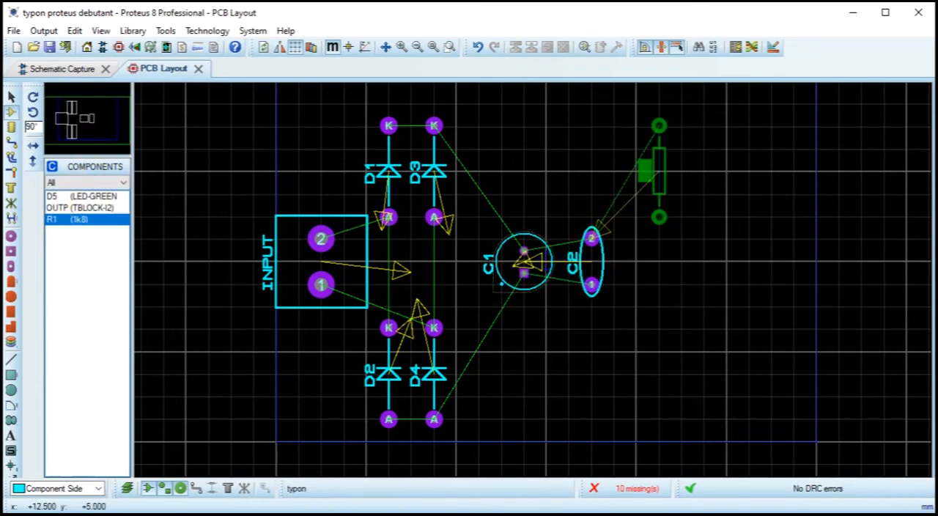
key(KP_Add)
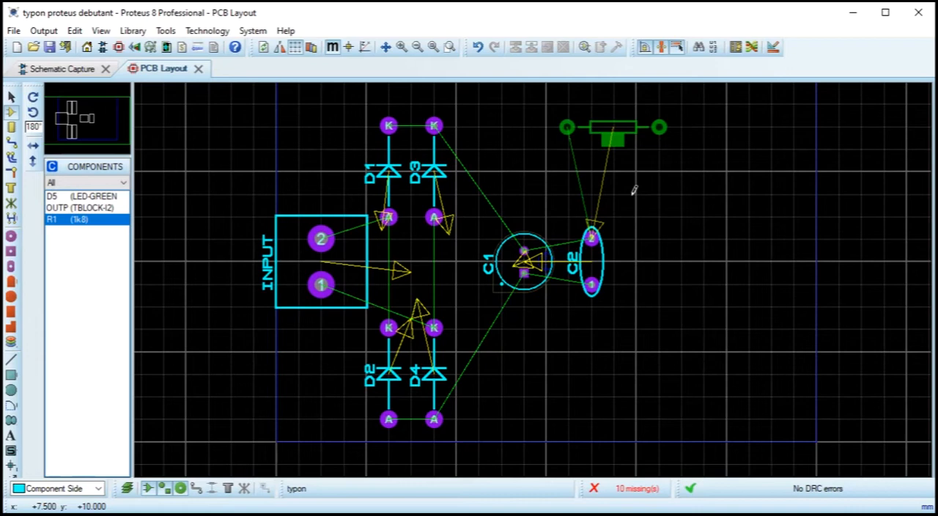
click(612, 126)
click(64, 198)
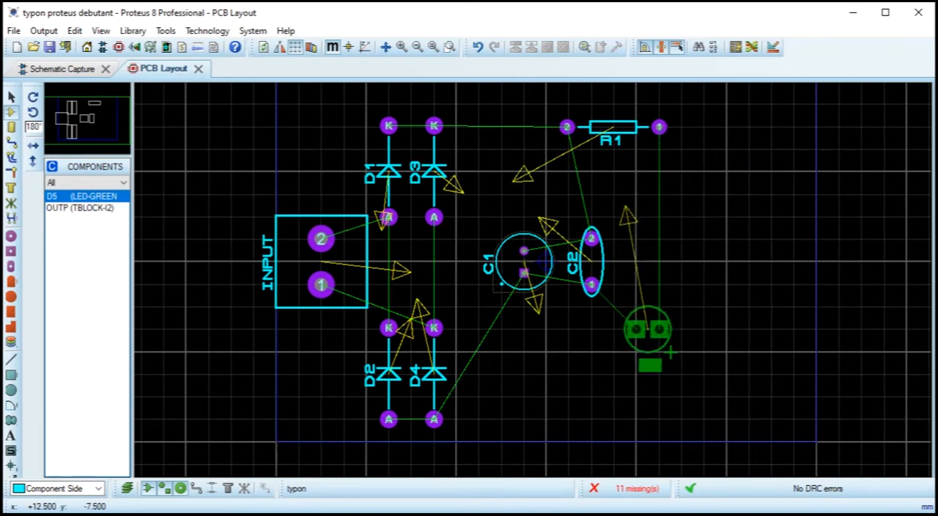
click(678, 336)
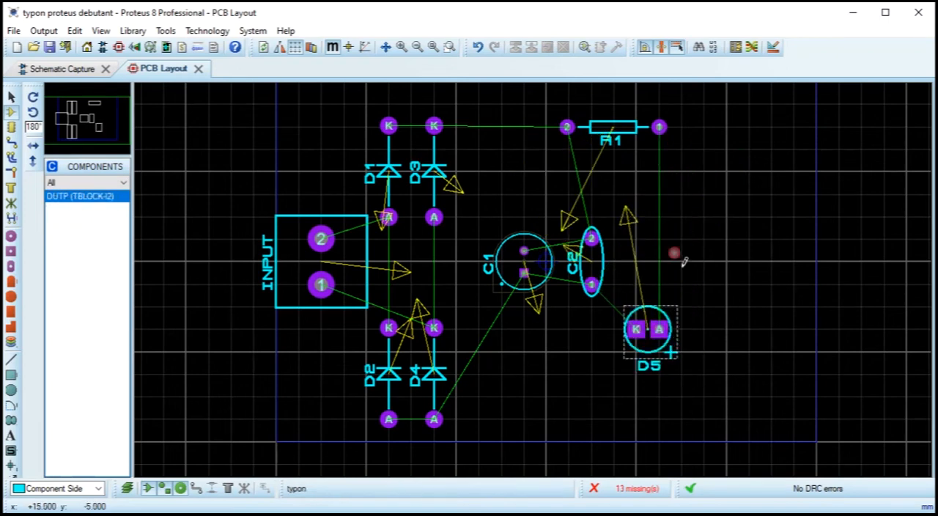
Step: Rotate R1 to vertical and move it to x = 12.5 mm, directly above the anode of D5
click(642, 130)
drag(643, 129, 670, 211)
key(KP_Add)
key(KP_Add)
key(KP_Add)
key(KP_Add)
key(KP_Add)
key(KP_Add)
key(KP_Add)
key(KP_Add)
key(KP_Add)
key(KP_Add)
key(KP_Add)
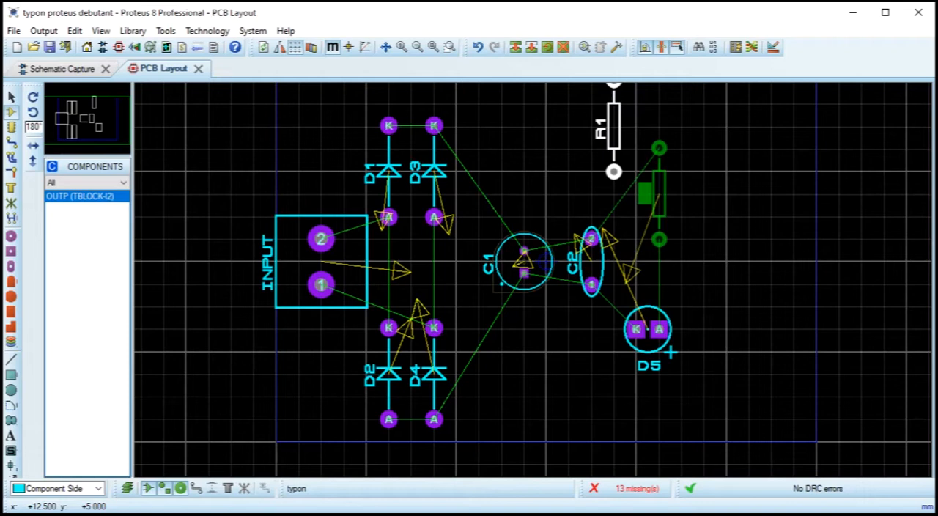
click(670, 211)
Step: Place the OUTPUT terminal block, rotated 270°, to the right of R1 and D5 at x = 20 mm on the board's horizontal centreline
click(80, 199)
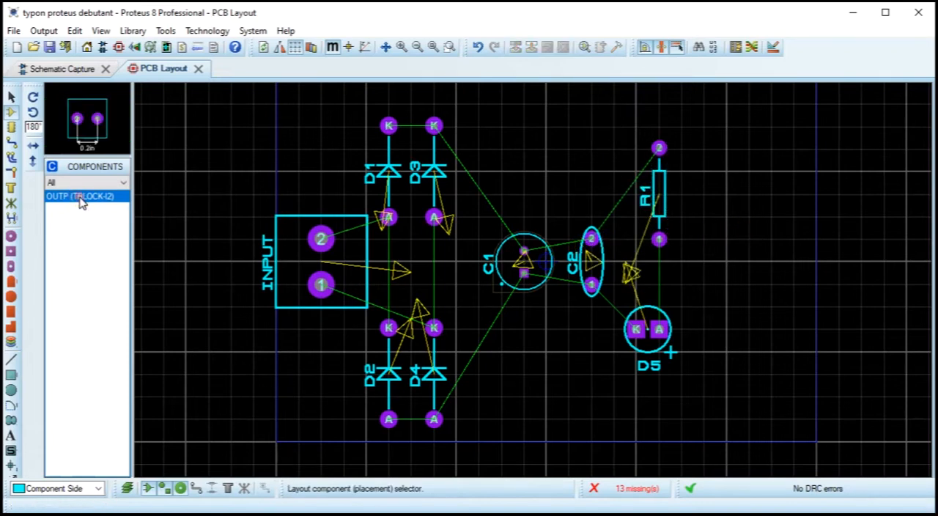
click(728, 268)
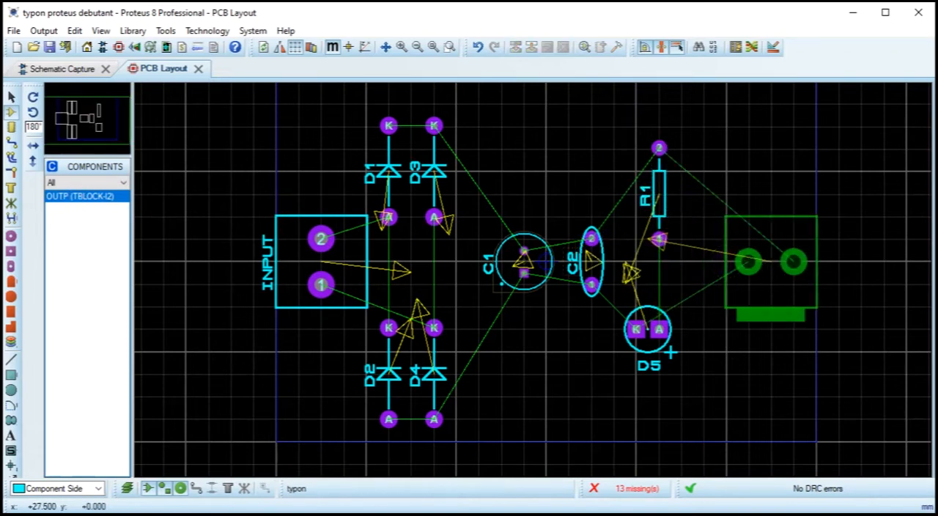
key(KP_Add)
key(KP_Add)
key(KP_Add)
key(KP_Add)
key(KP_Add)
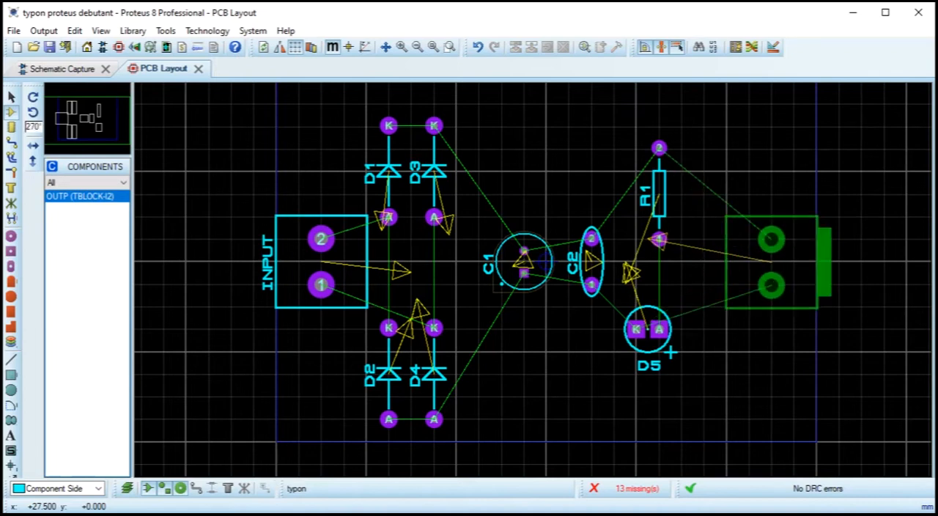
click(781, 282)
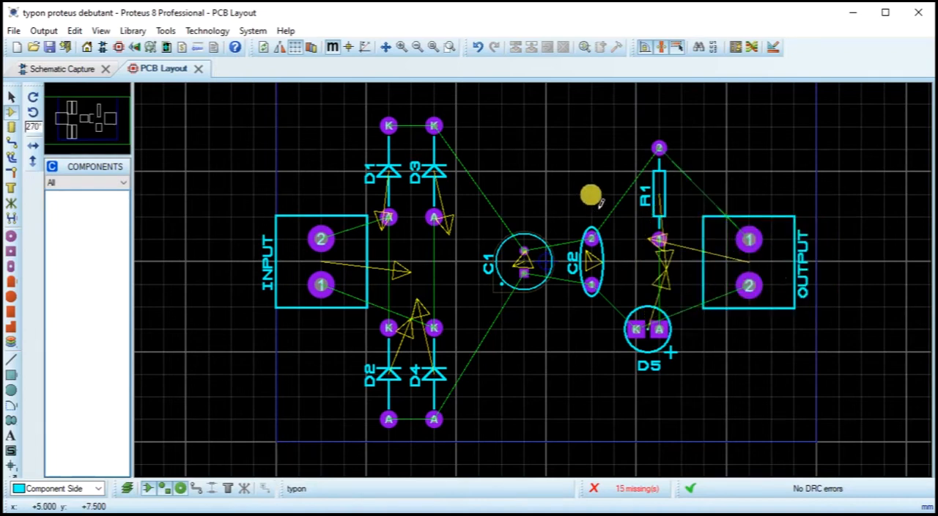
click(760, 217)
drag(769, 217, 747, 217)
Step: Select all the placed components and shift them together 2.5 mm right, away from the board's left edge
mouse_move(252, 103)
mouse_down()
mouse_move(738, 382)
mouse_move(831, 450)
mouse_move(816, 418)
mouse_up()
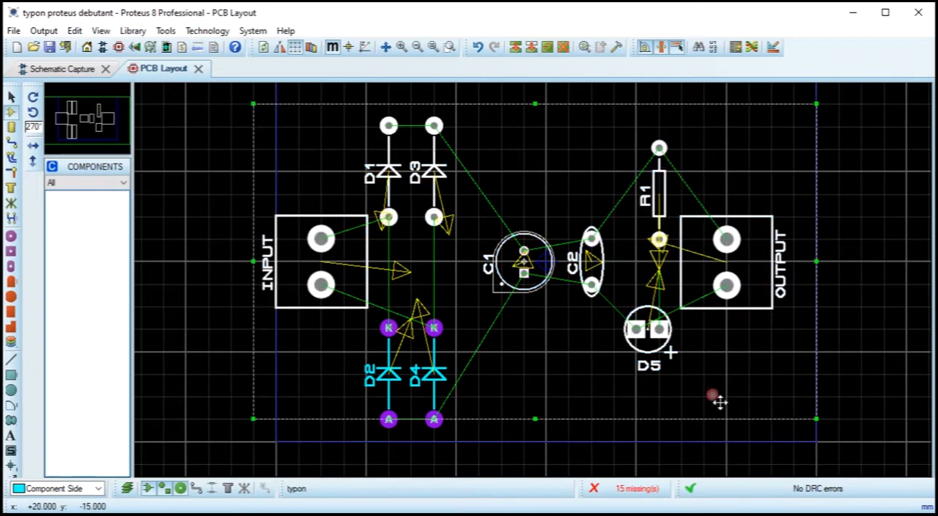
click(211, 168)
drag(221, 106, 844, 382)
drag(561, 251, 605, 245)
scroll(725, 288, down, 2)
scroll(613, 331, up, 2)
scroll(661, 300, down, 2)
click(776, 293)
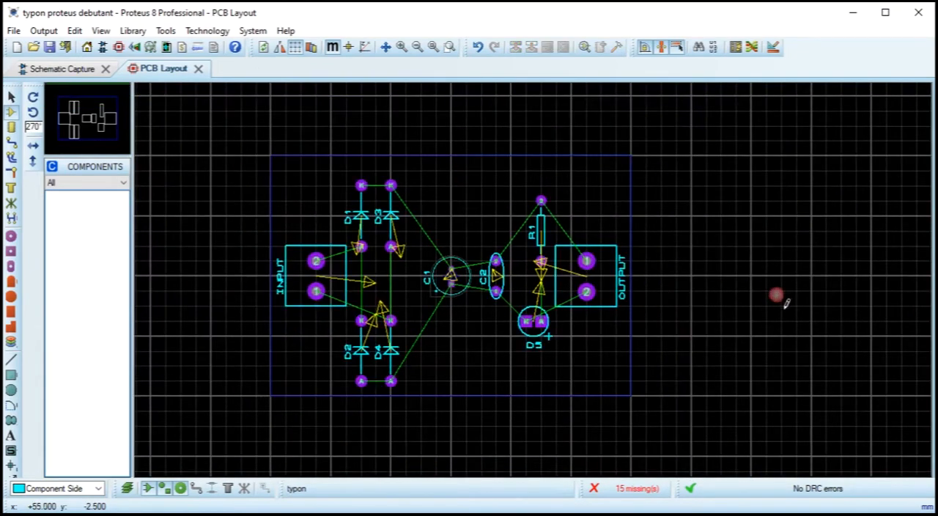
Step: Select all the components again and move the whole group up 2.5 mm within the board outline
drag(226, 155, 675, 410)
drag(416, 278, 416, 263)
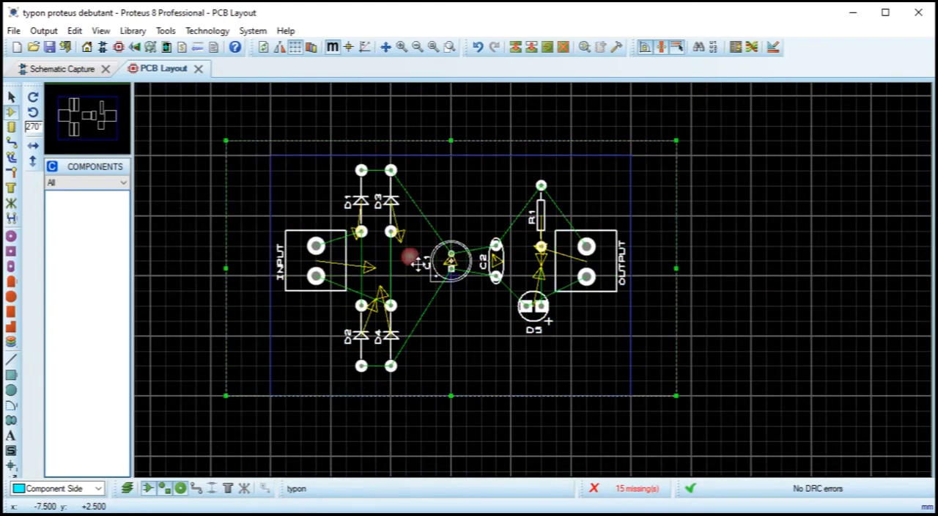
click(872, 314)
scroll(511, 246, up, 1)
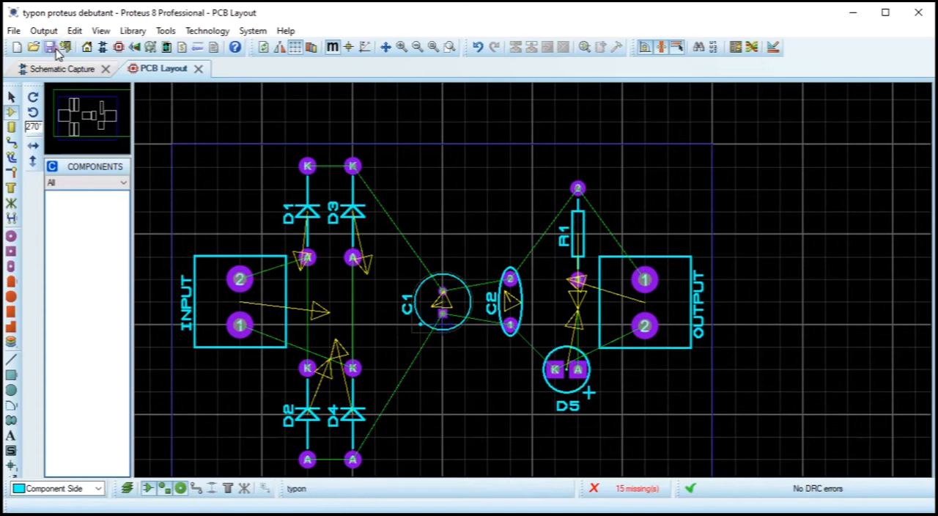
click(355, 220)
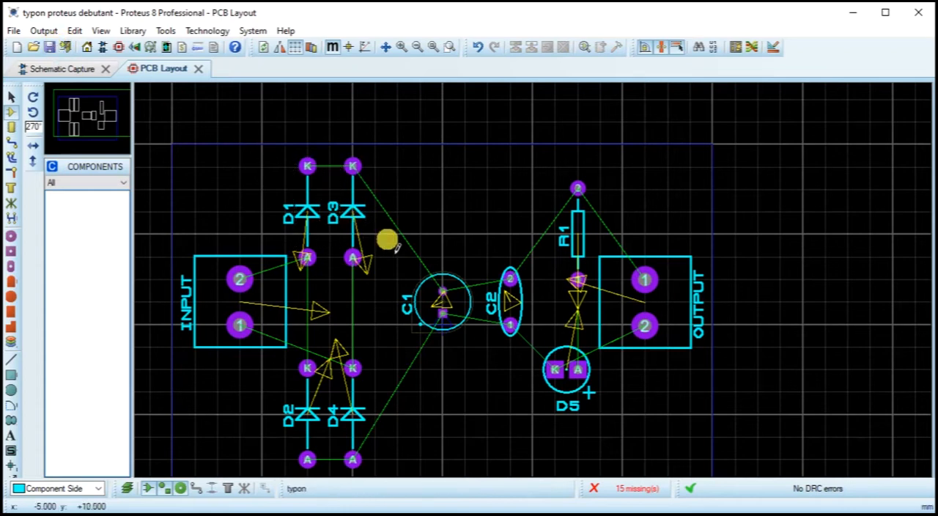
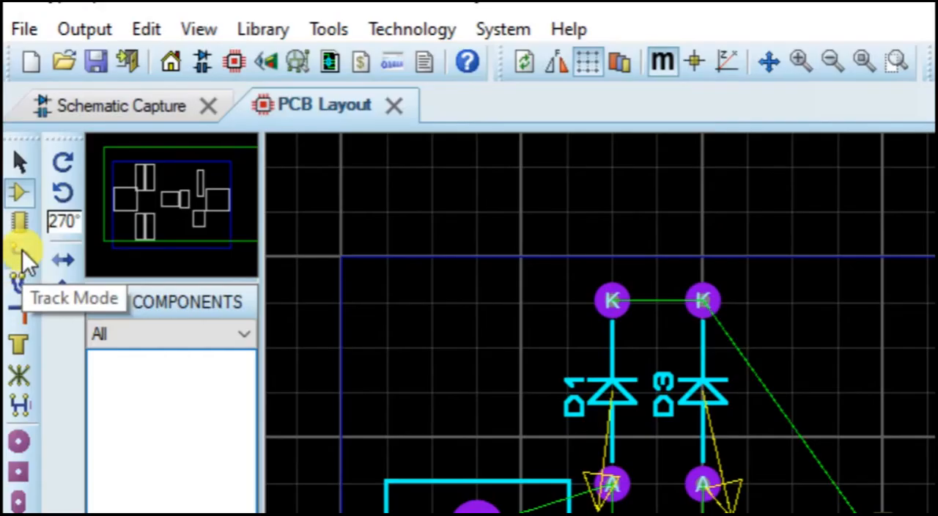
Step: Activate track placement mode and set the DEFAULT trace style's width to 0.1in, applied as an update to the defaults
click(21, 252)
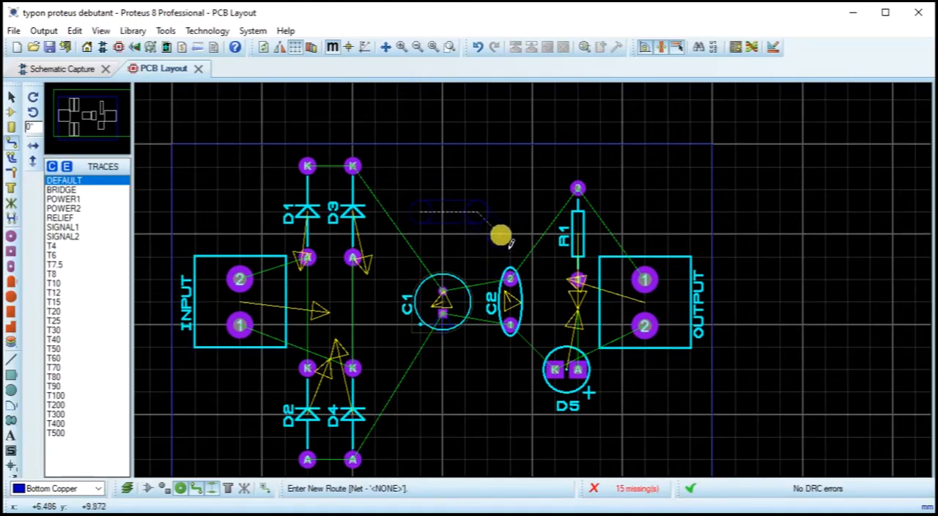
key(Escape)
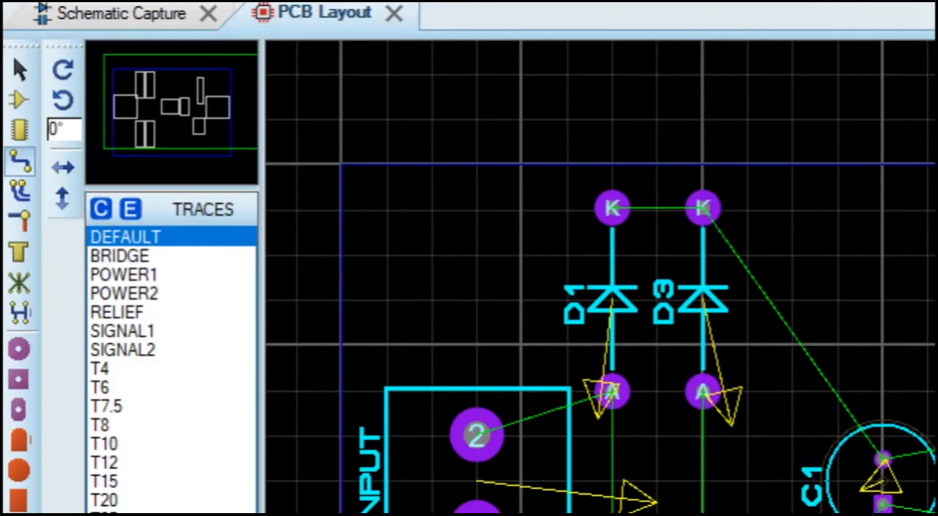
click(129, 207)
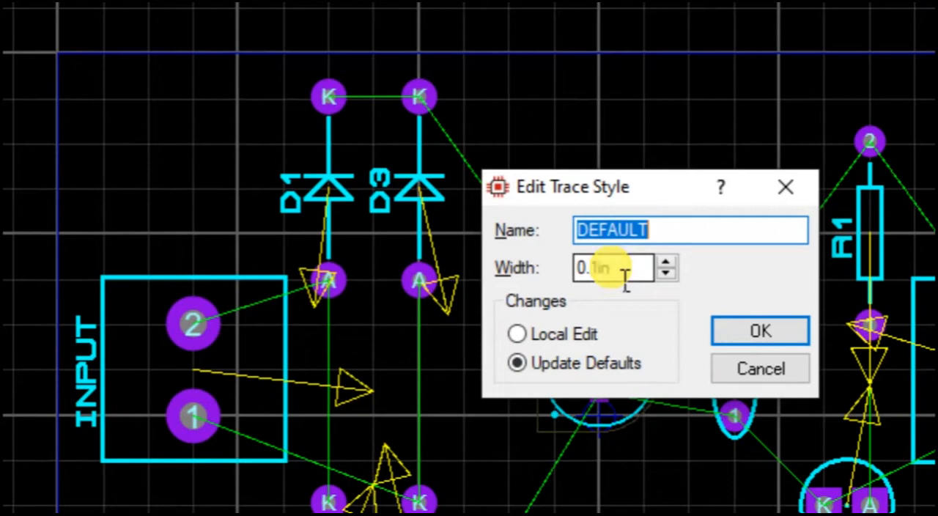
click(628, 277)
double_click(633, 277)
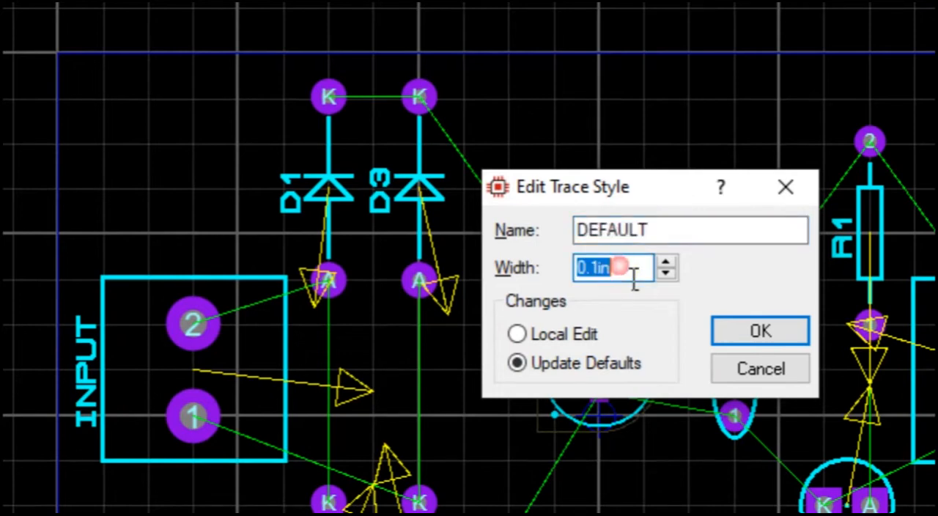
click(612, 279)
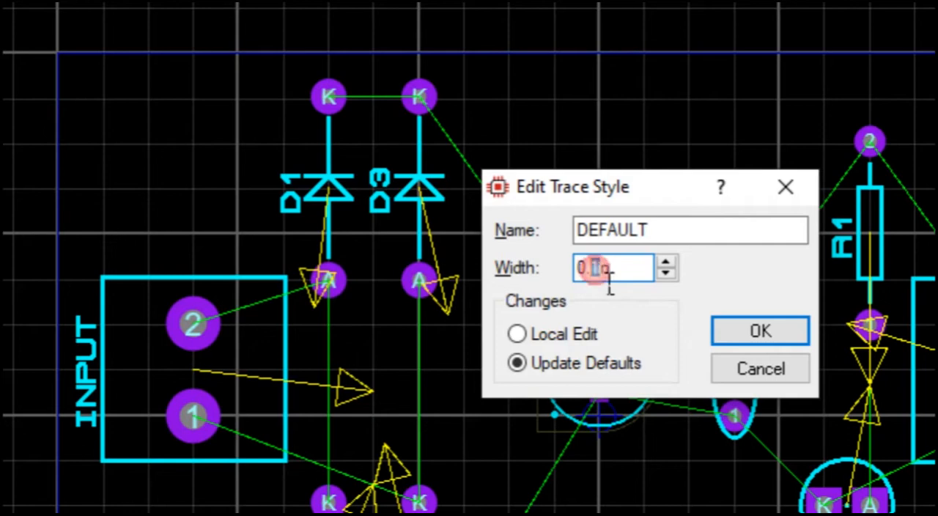
click(611, 278)
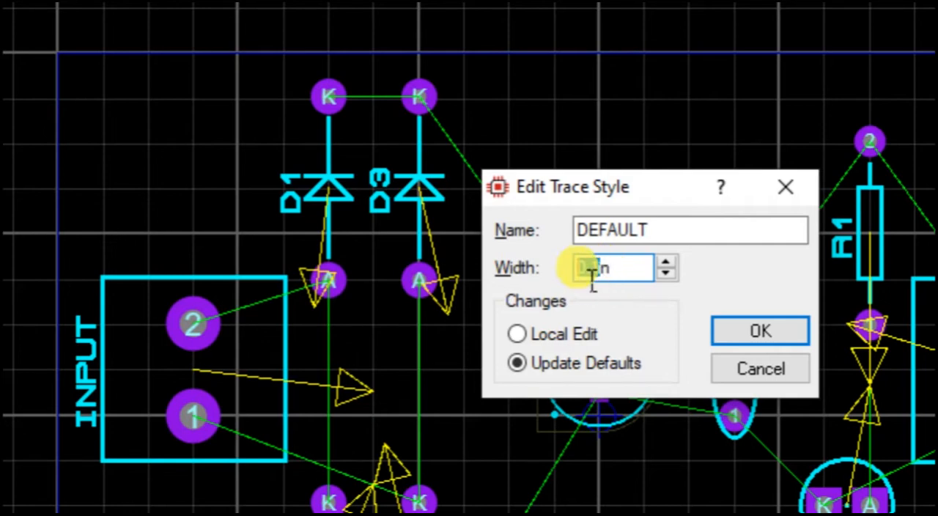
drag(592, 279, 649, 282)
double_click(644, 268)
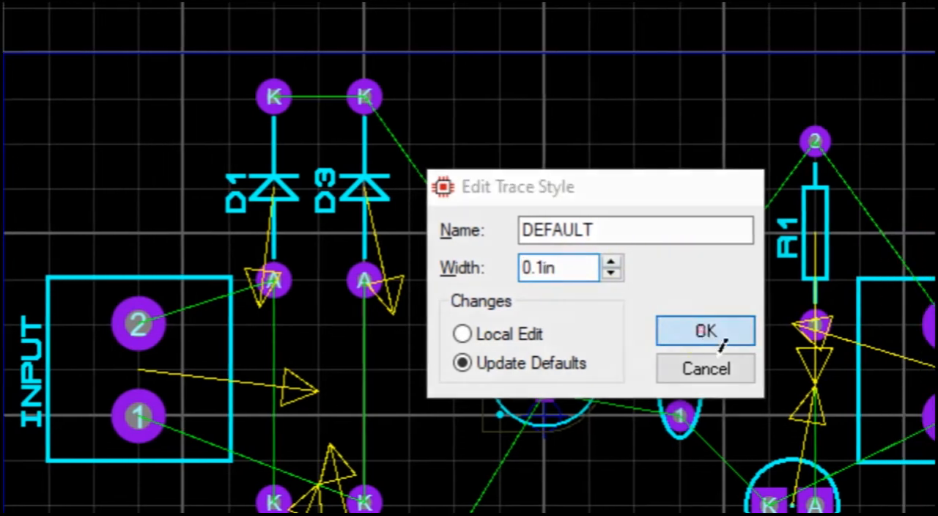
click(735, 331)
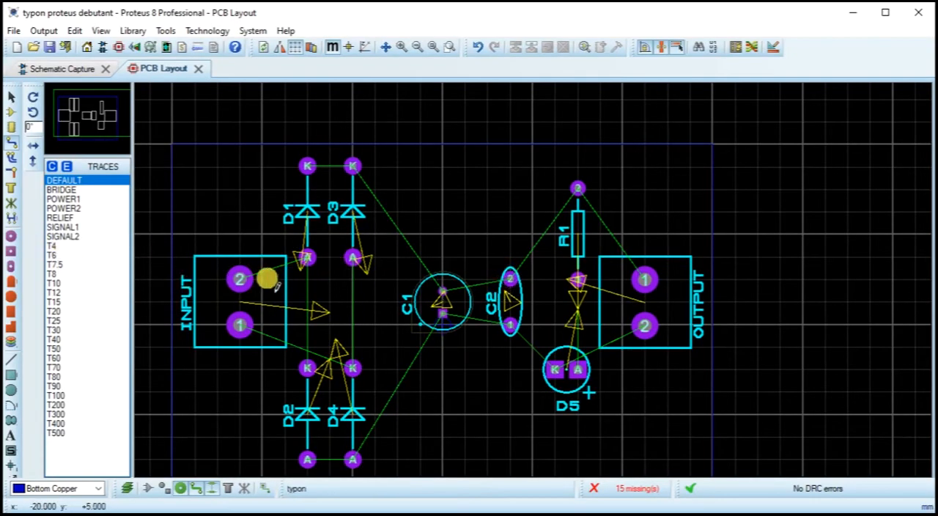
Step: Route a DEFAULT bottom copper track from pin 2 of the INPUT terminal block to the anode of D1
click(11, 145)
click(238, 277)
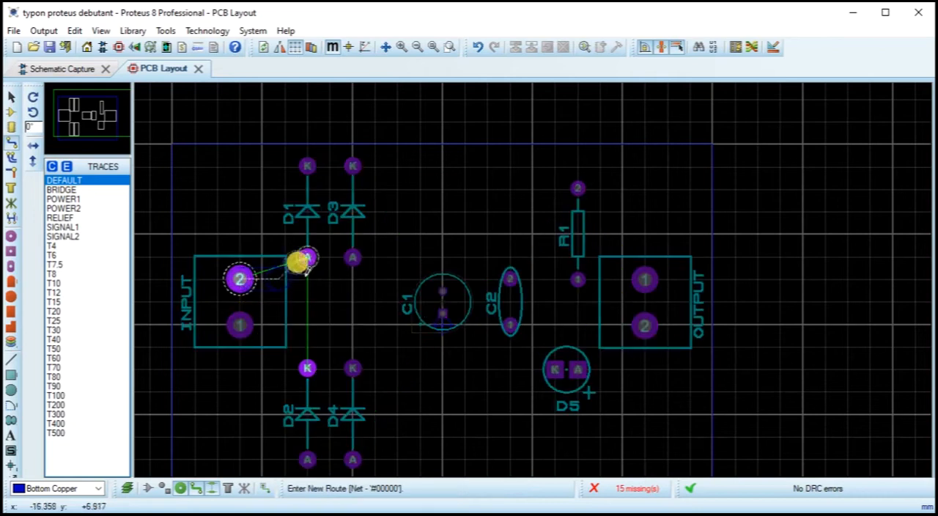
click(308, 257)
Step: Route a track from INPUT pin 1 down and across the bodies of D2 and D4, then up to D4's cathode
click(239, 324)
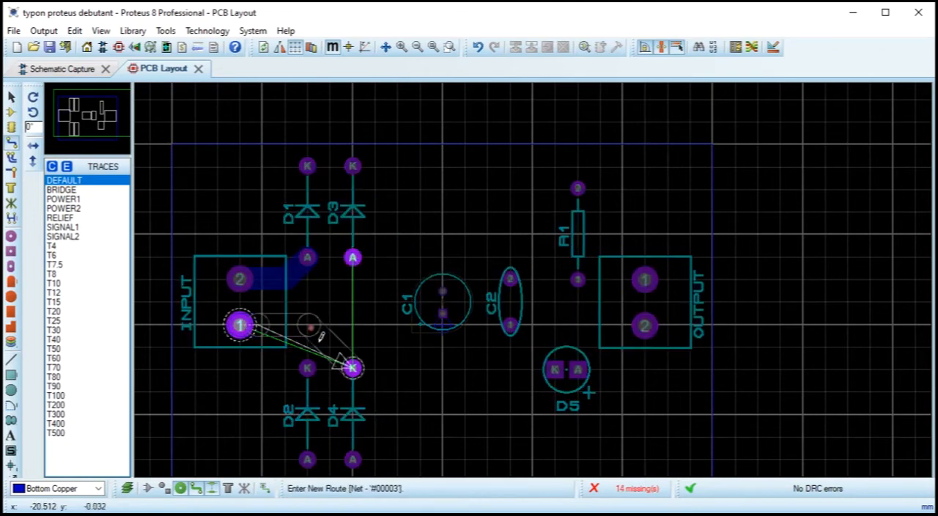
click(257, 411)
click(355, 411)
click(353, 369)
click(352, 257)
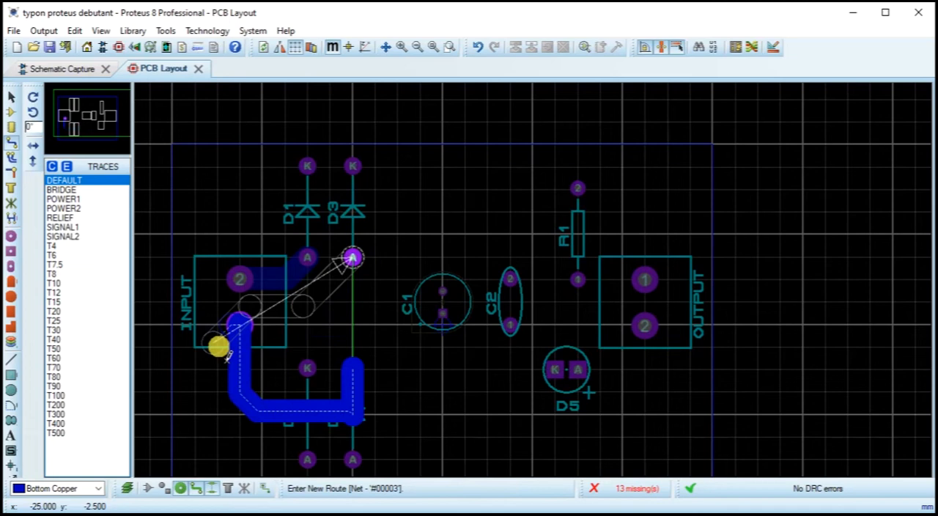
key(Escape)
Step: Route straight vertical tracks from D1's anode to D2's cathode and from D3's anode to D4's cathode
click(305, 265)
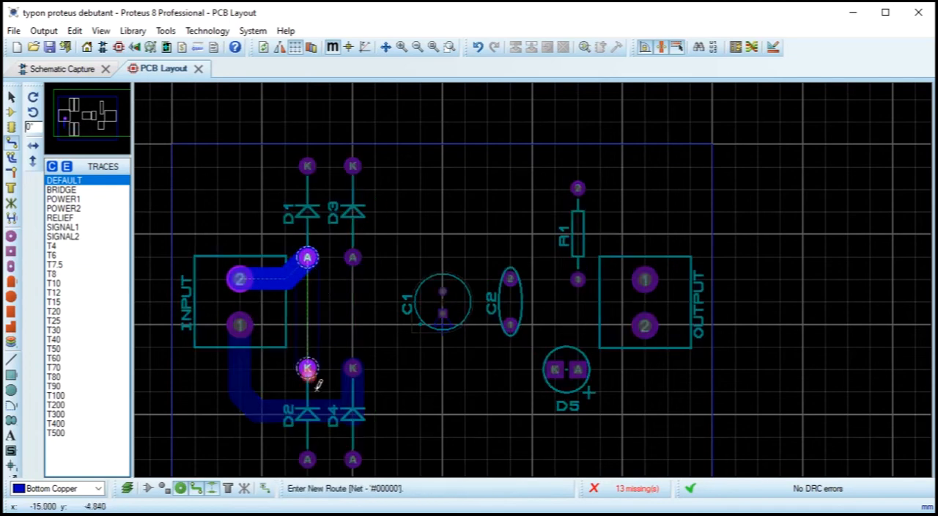
click(307, 367)
click(355, 258)
click(347, 364)
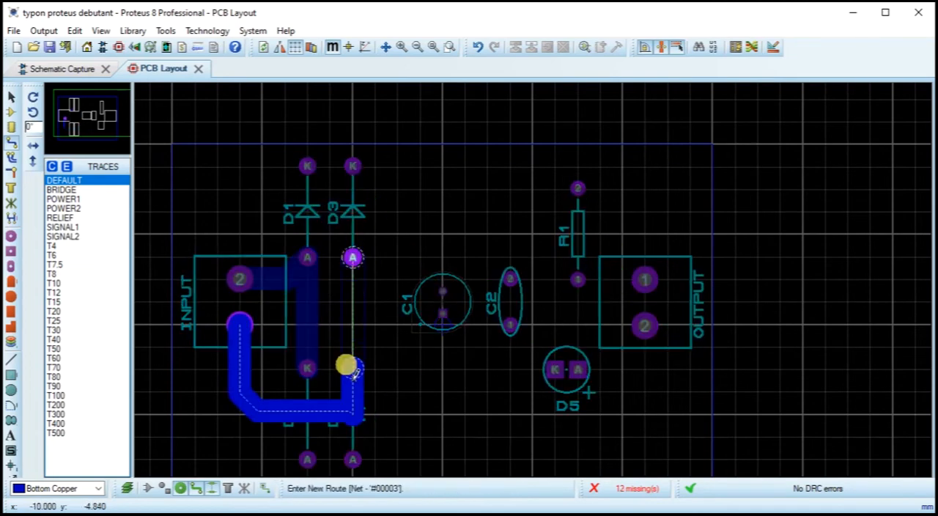
Step: Route the positive rail from D1's cathode through D3's cathode and C1's upper pad to pin 2 of C2
click(339, 178)
click(308, 166)
click(353, 167)
click(353, 167)
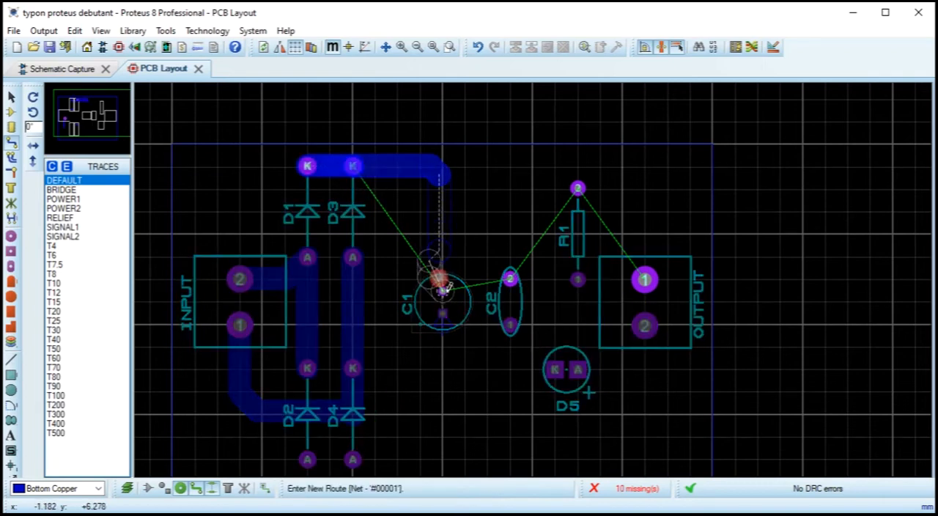
click(444, 297)
click(444, 295)
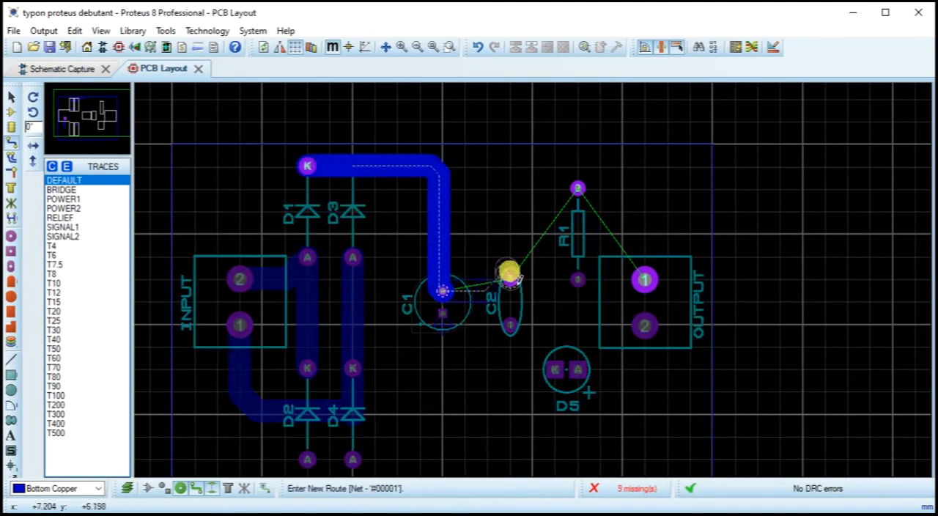
click(512, 279)
Step: Route a horizontal track joining the anodes of D2 and D4
click(523, 359)
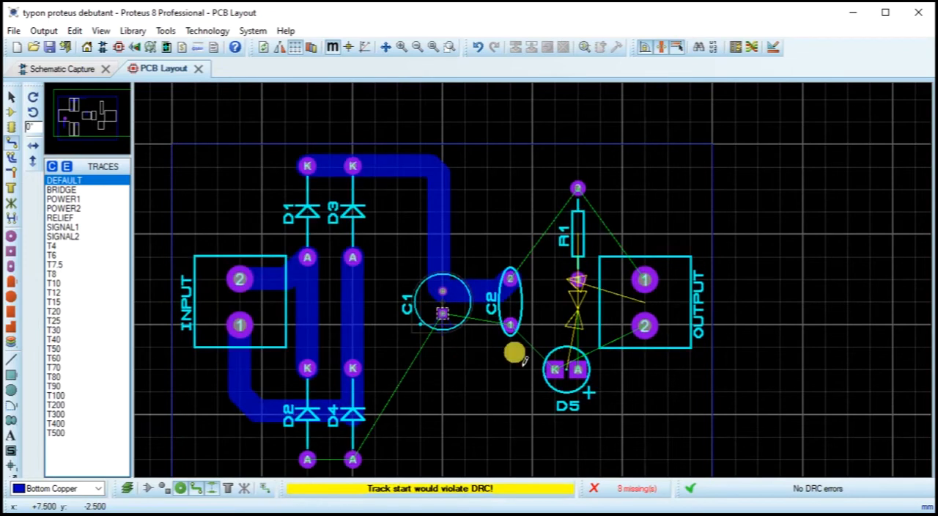
click(315, 467)
click(352, 460)
Step: Route a track from D4's anode along the lower edge of the board and up to D5's cathode
click(353, 459)
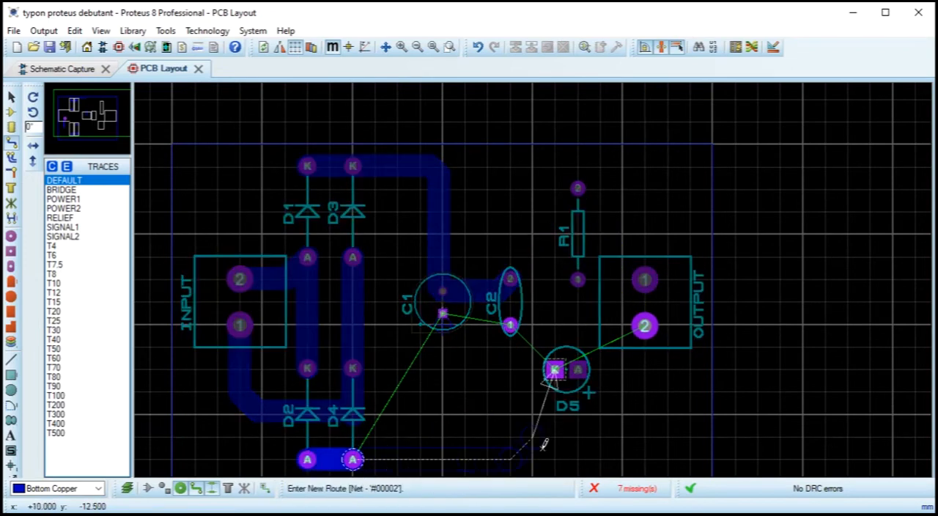
click(547, 424)
click(555, 369)
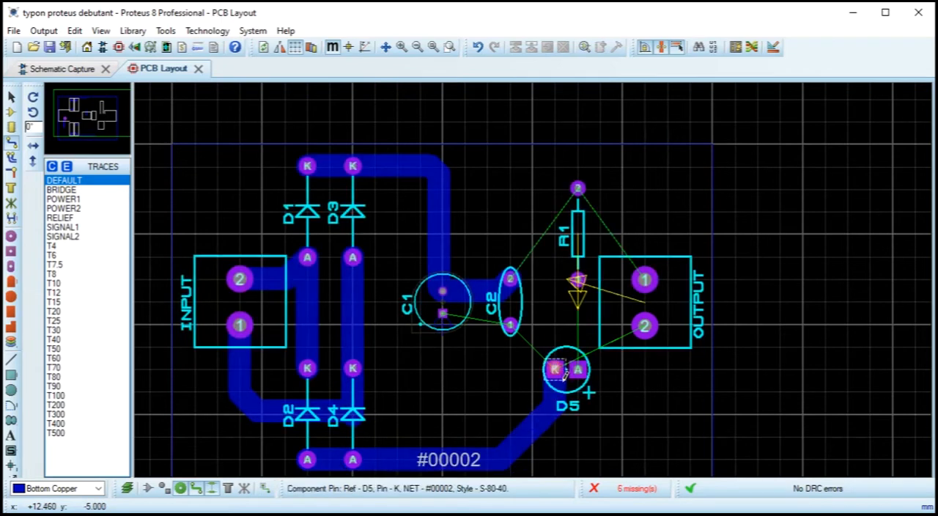
Step: Route tracks between C2 pin 2 and R1 pin 2, and from R1 pin 2 to OUTPUT pin 1
click(573, 186)
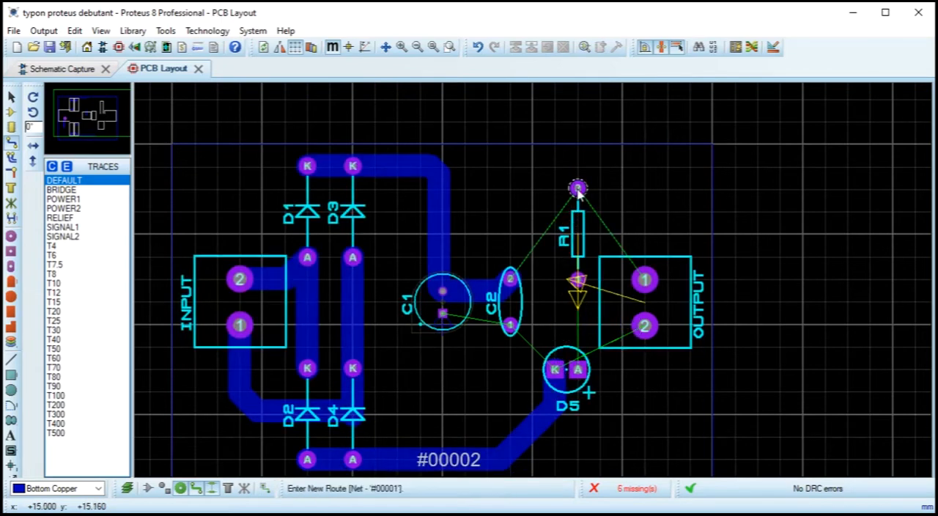
click(510, 278)
click(595, 189)
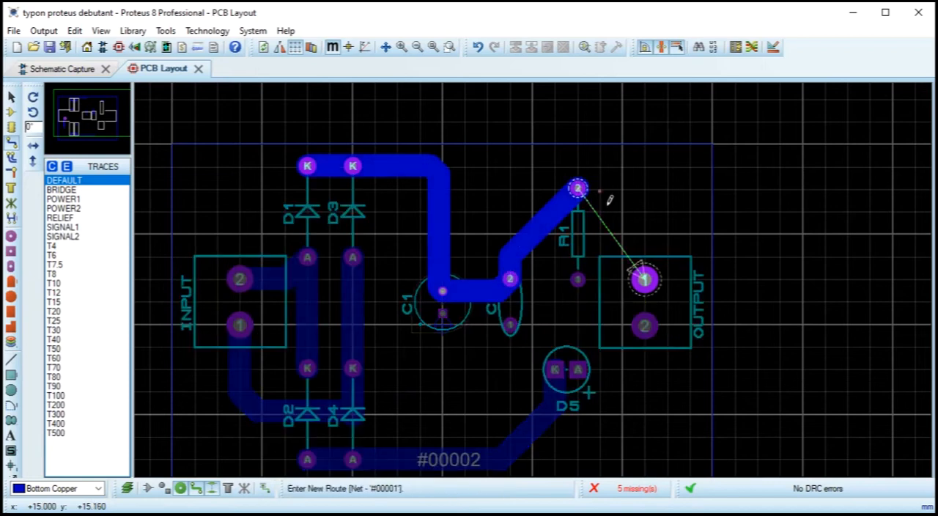
click(645, 281)
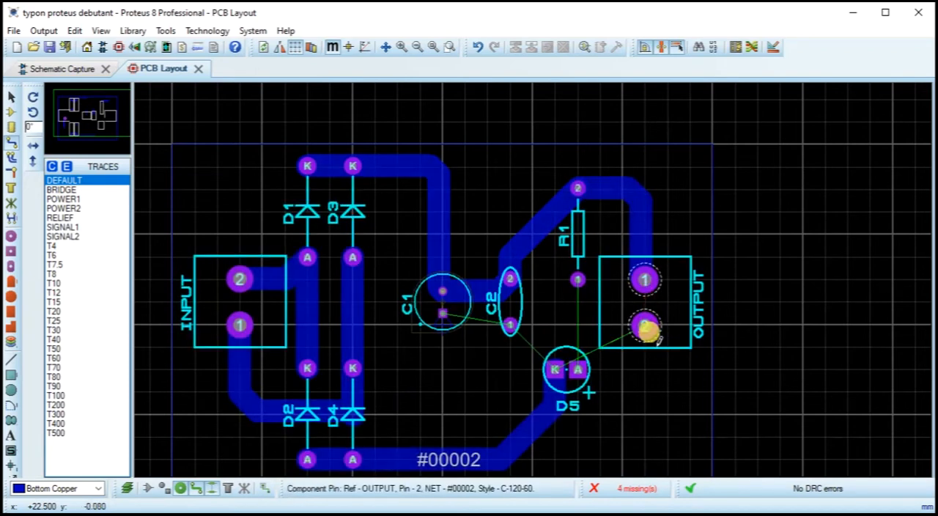
Step: Try to route a vertical track from R1 pin 1 to D5's anode
click(579, 280)
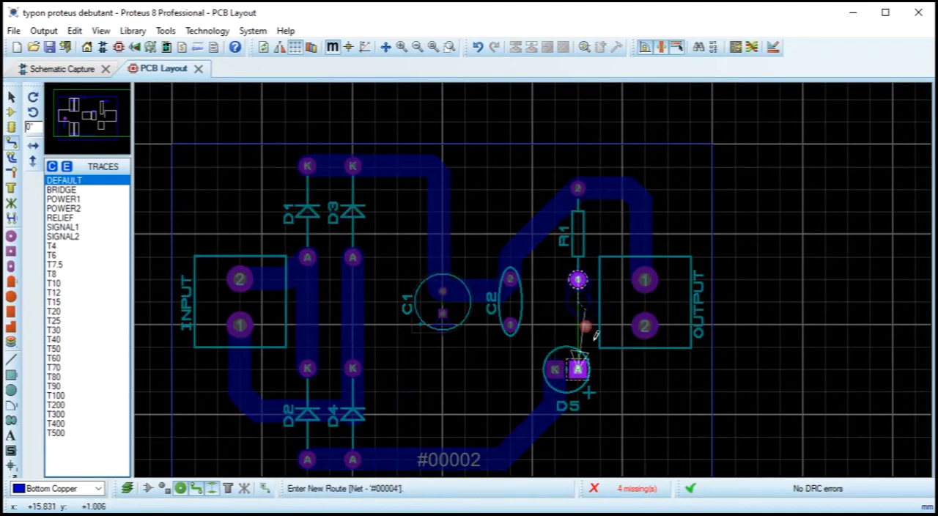
click(578, 370)
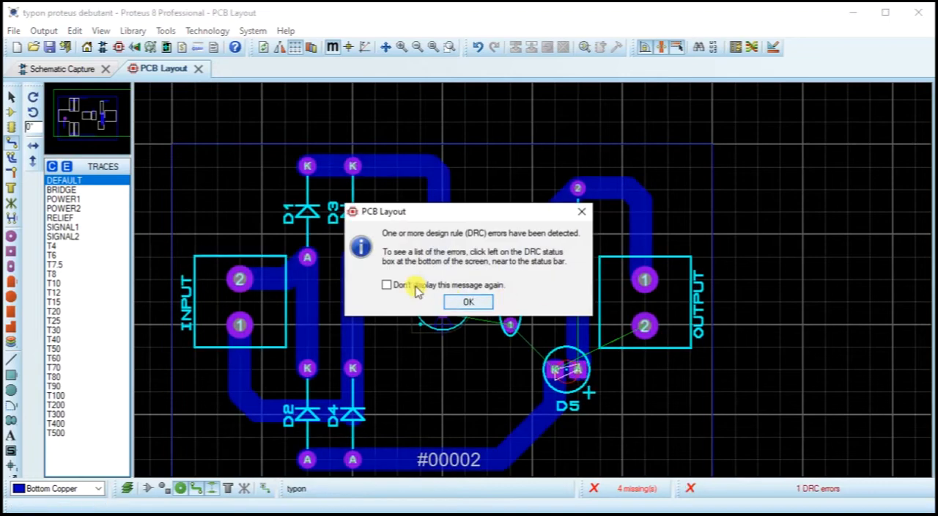
click(467, 302)
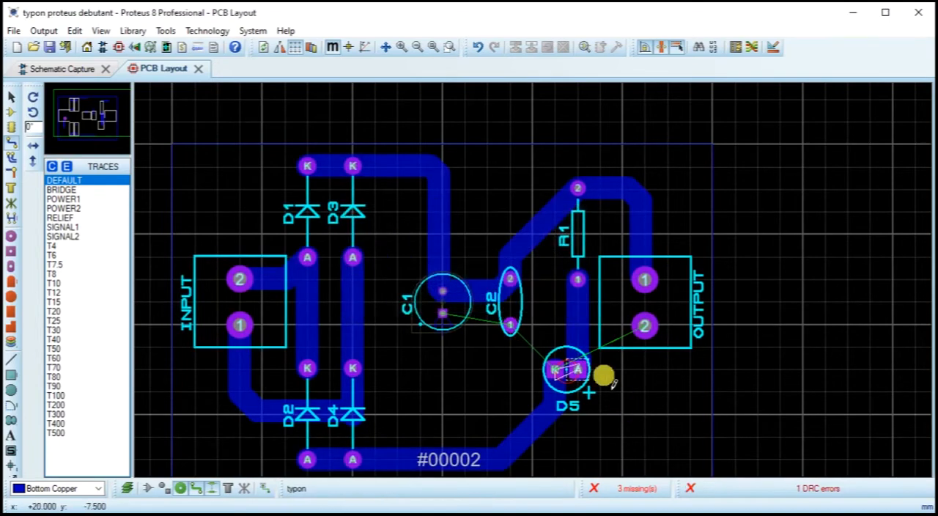
Step: Delete the track between R1 and D5's anode and the track between D4's anode and D5's cathode
scroll(620, 398, up, 5)
right_click(421, 176)
right_click(421, 178)
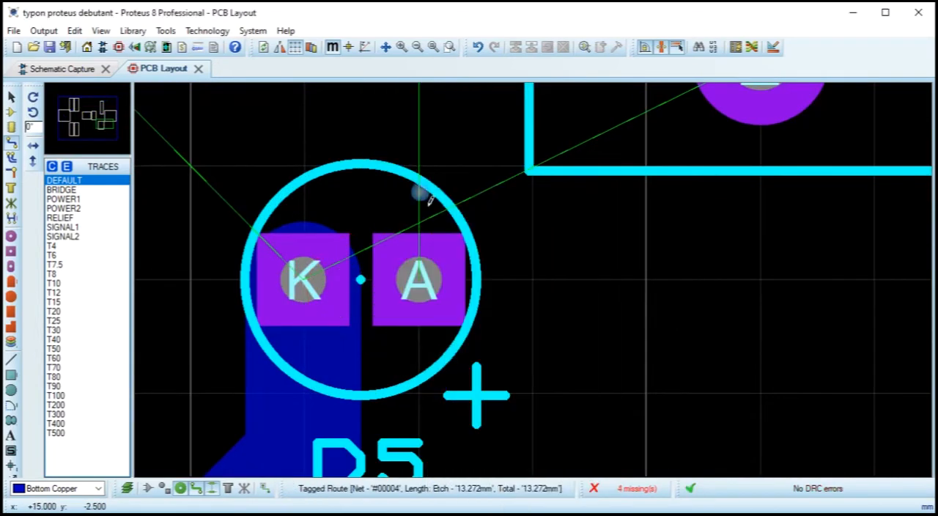
scroll(421, 187, down, 3)
right_click(480, 329)
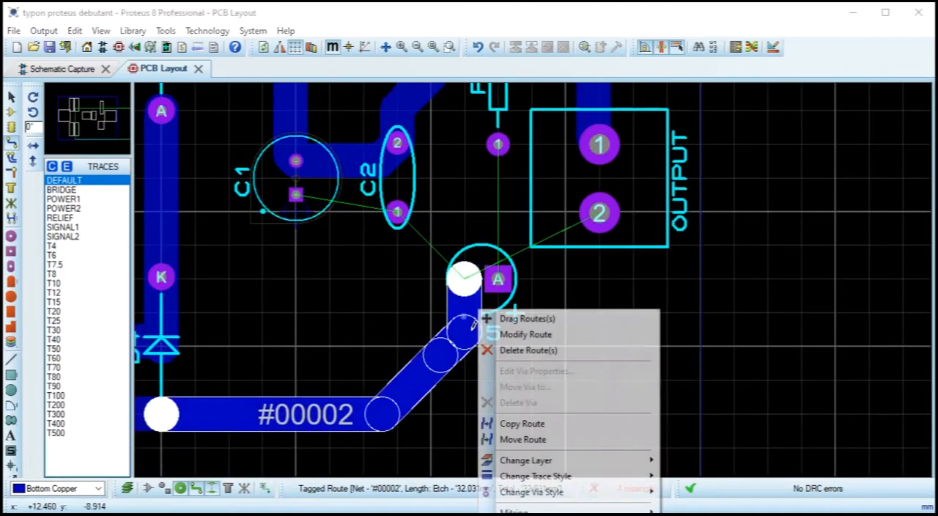
click(512, 347)
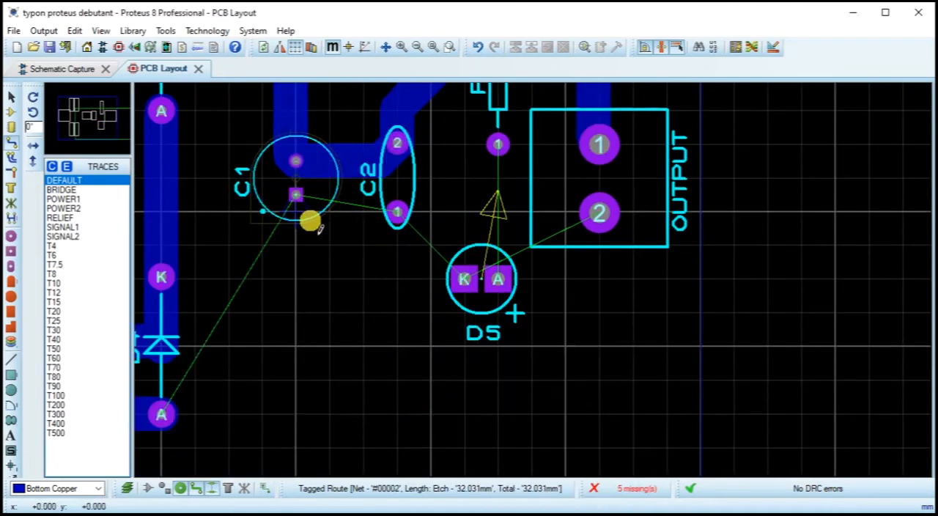
Step: Switch to the schematic and open the PCB package picker from the properties of capacitor C1
scroll(315, 199, down, 2)
drag(438, 265, 458, 317)
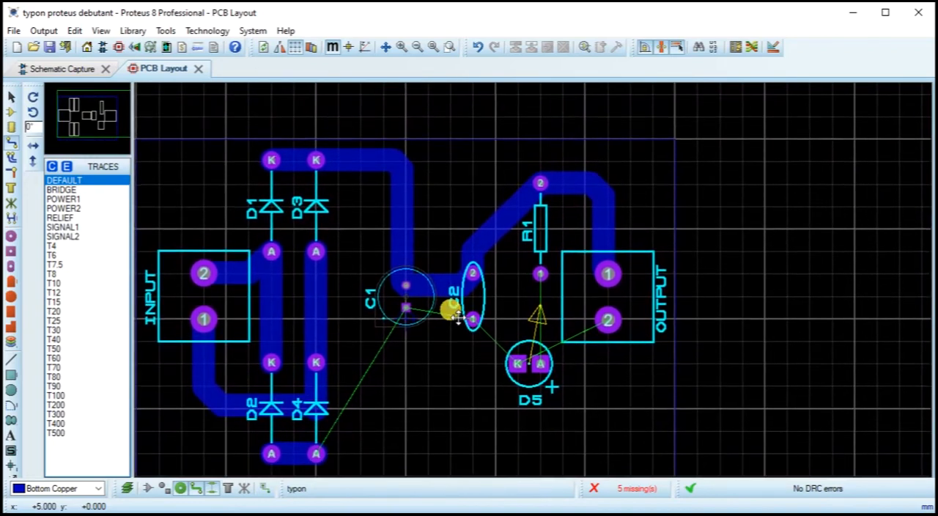
drag(458, 317, 541, 291)
click(108, 70)
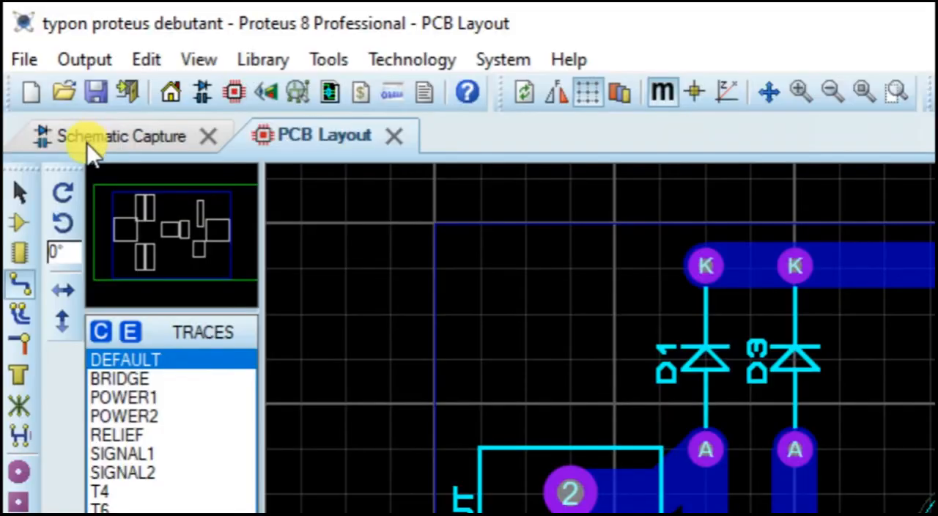
click(49, 69)
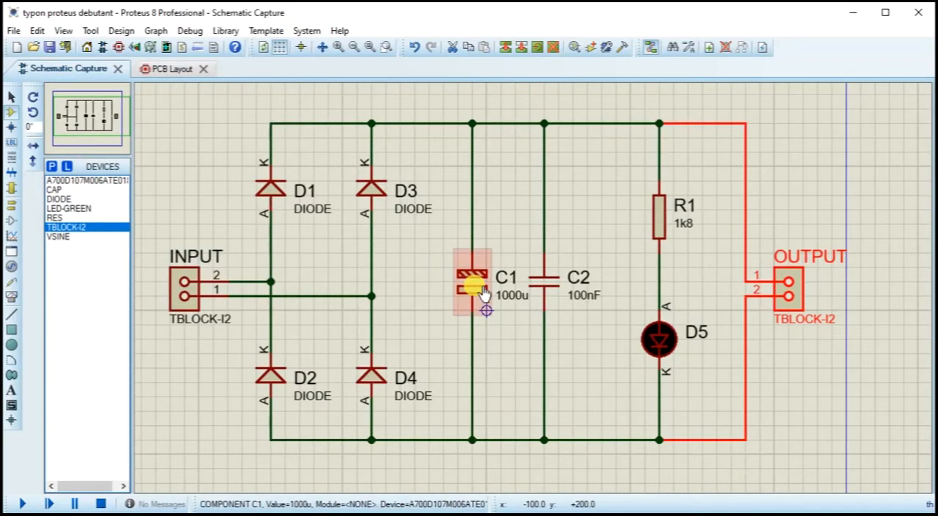
double_click(483, 293)
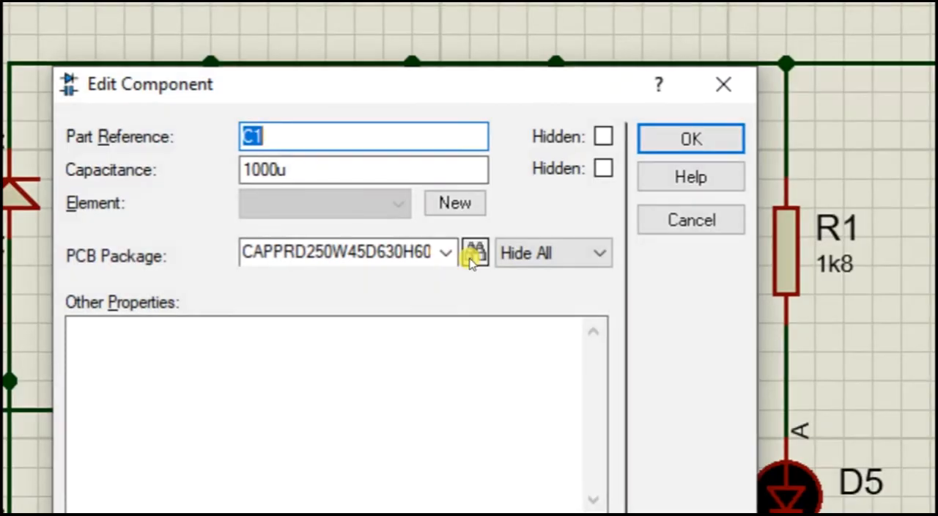
click(504, 218)
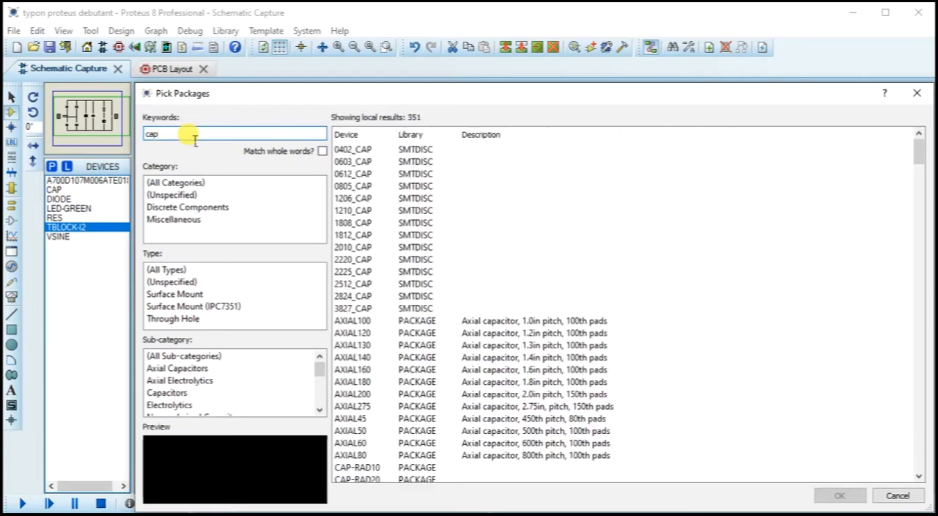
Step: Choose the ELEC-RAD25 radial electrolytic package from the "cap" results and apply it to capacitor C1
scroll(487, 280, down, 20)
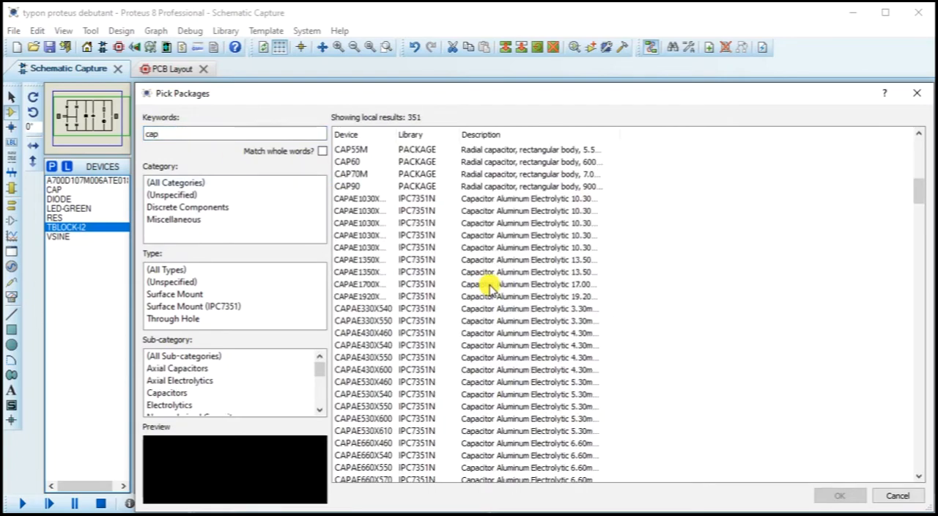
drag(925, 217, 909, 386)
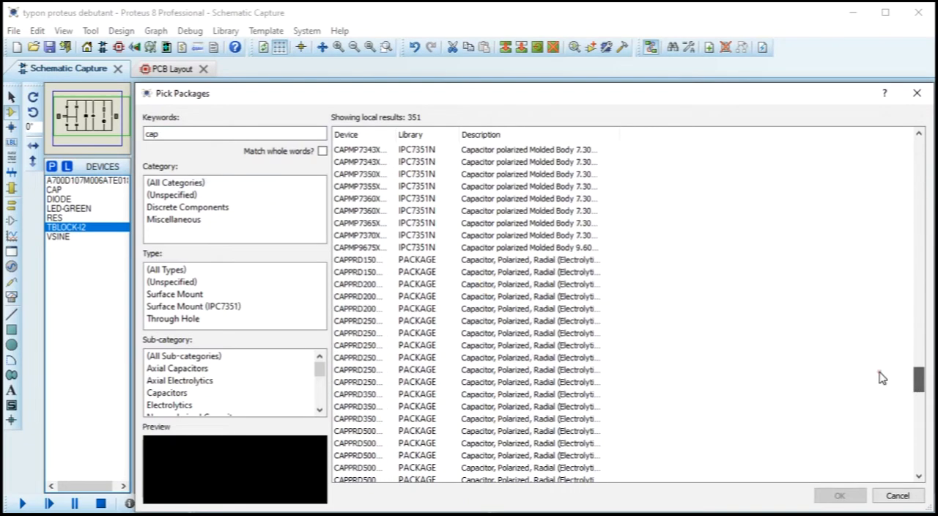
click(357, 249)
scroll(362, 266, down, 12)
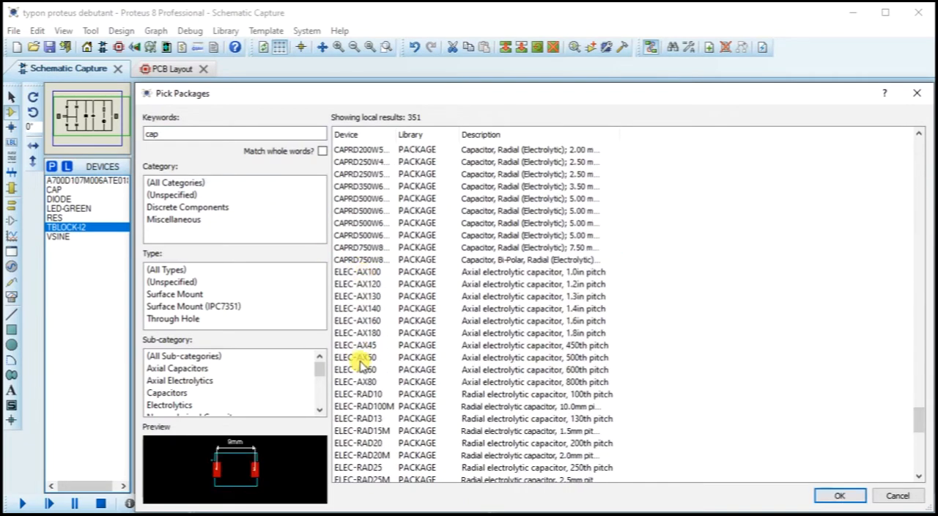
click(361, 358)
click(369, 418)
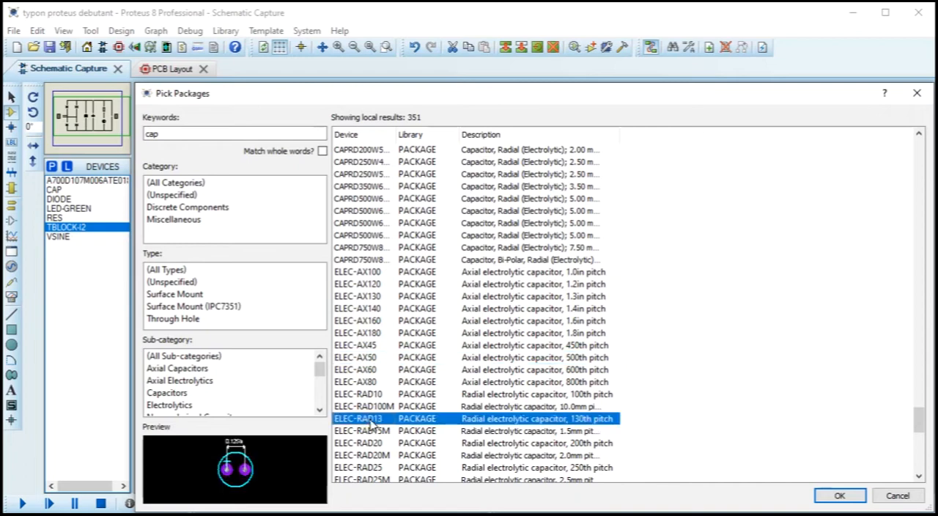
click(371, 443)
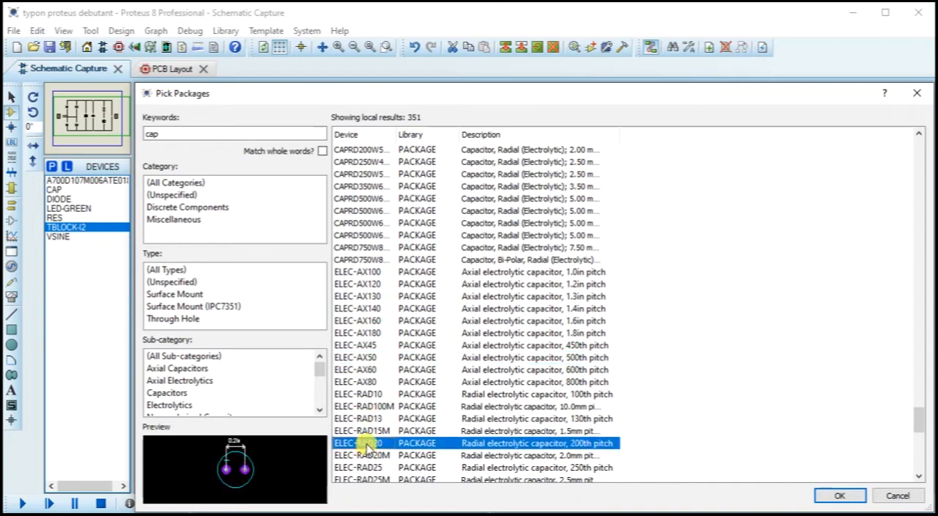
click(369, 455)
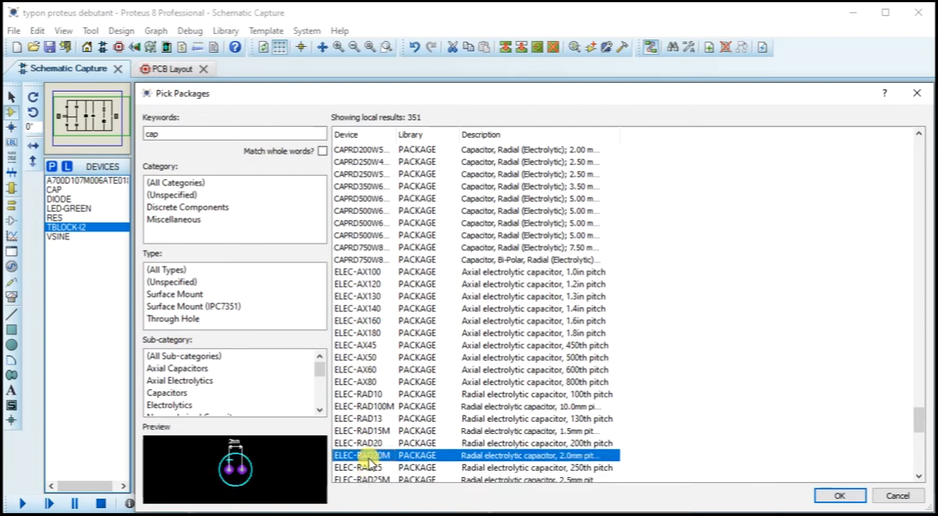
click(369, 468)
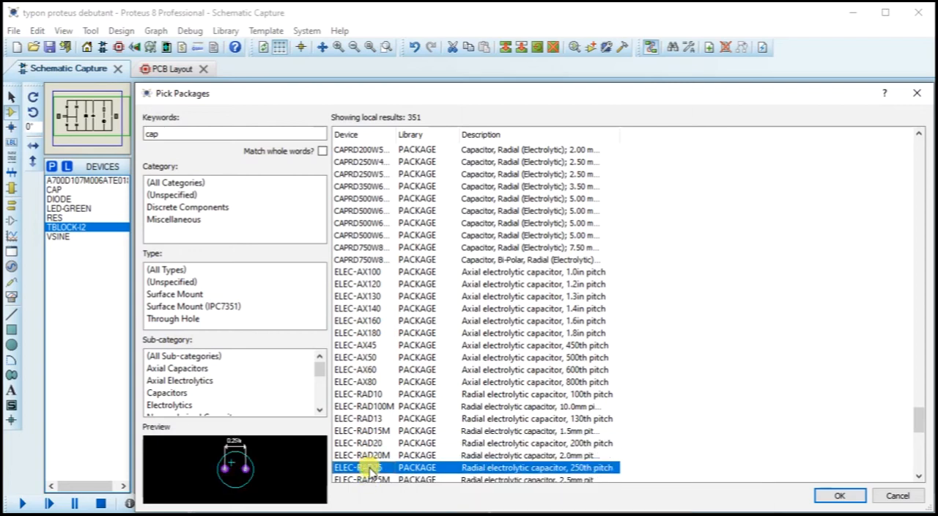
click(838, 496)
click(614, 162)
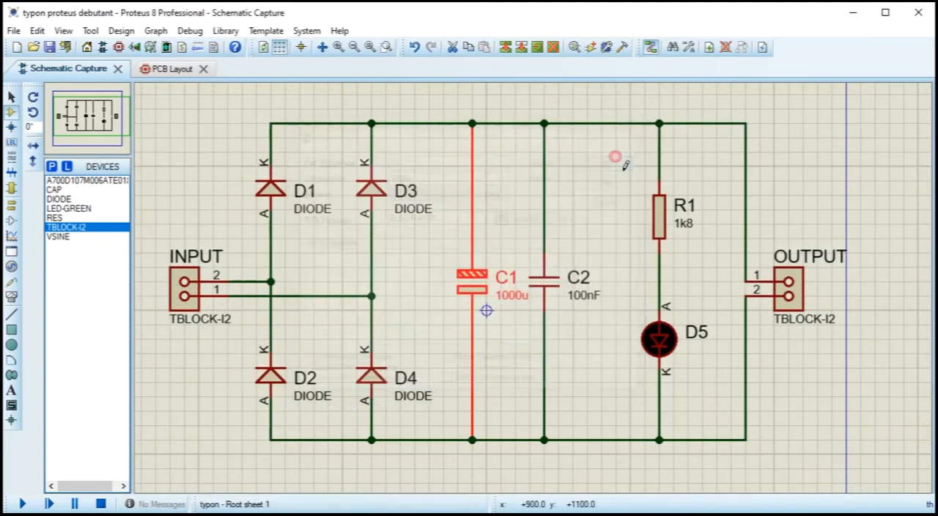
Step: Return to the PCB layout, try to select C1, and undo its package change on the schematic
click(164, 71)
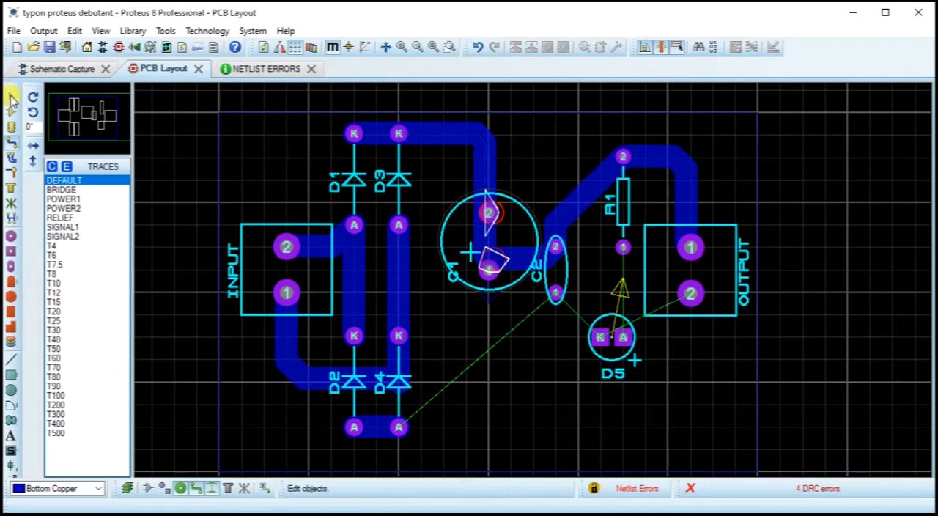
click(11, 98)
click(533, 217)
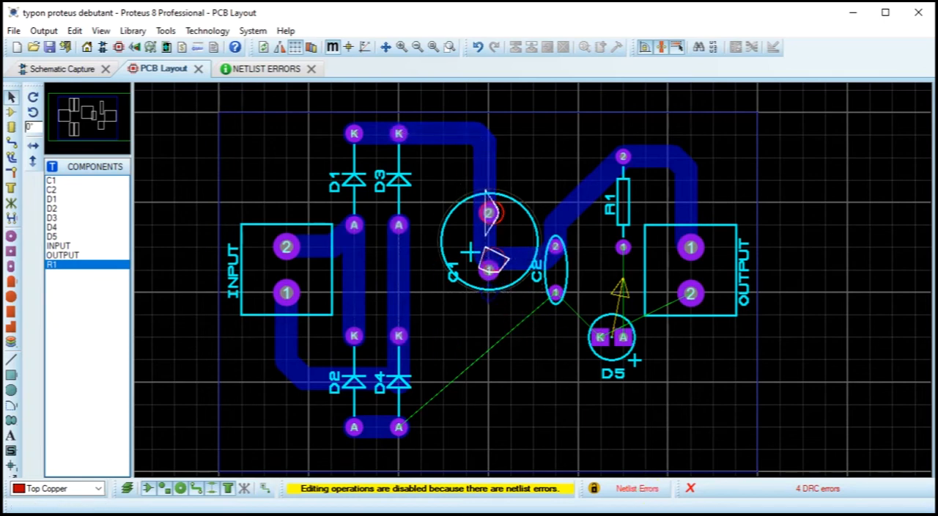
click(464, 208)
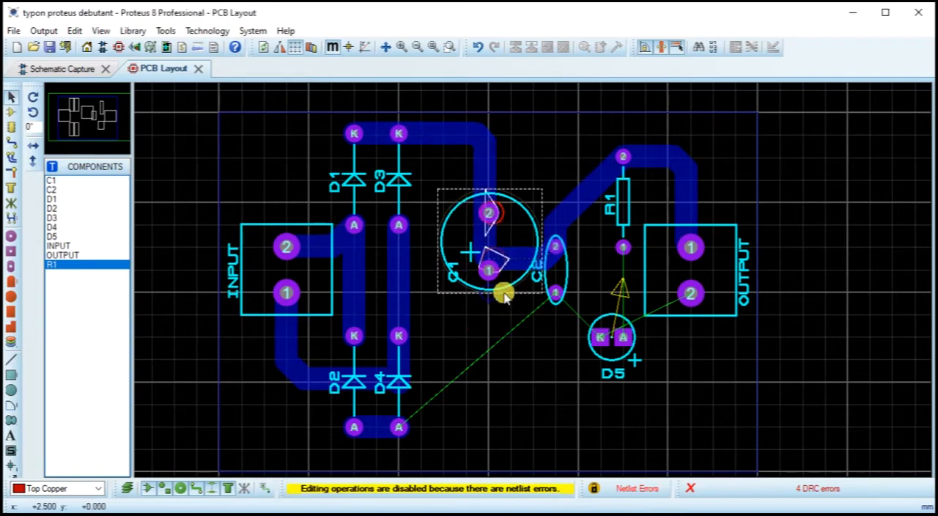
key(ctrl+z)
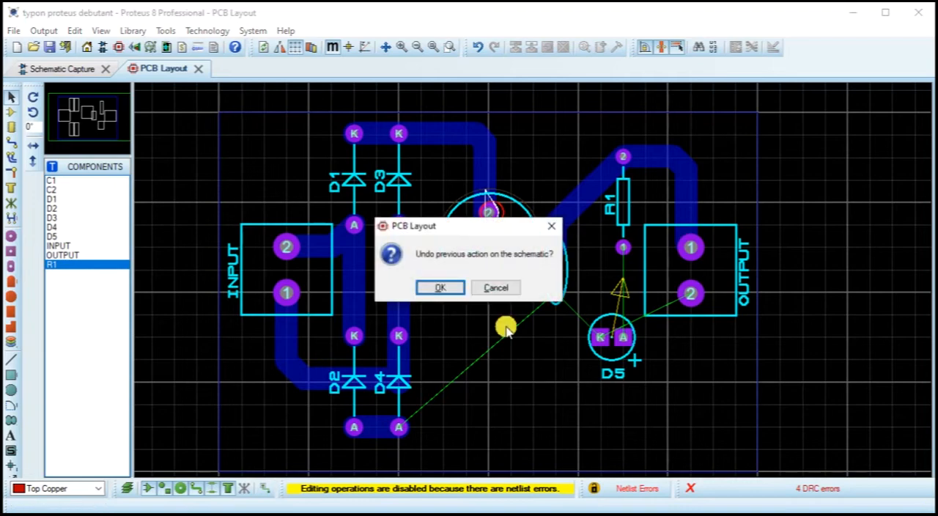
click(439, 288)
Step: Open C1's properties in the schematic and search the PCB packages for "cap"
double_click(468, 284)
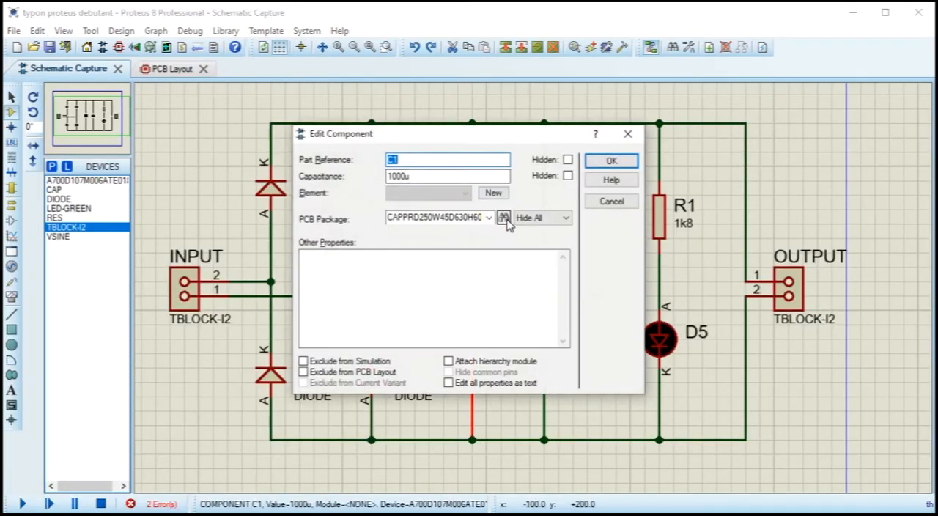
click(503, 218)
click(217, 139)
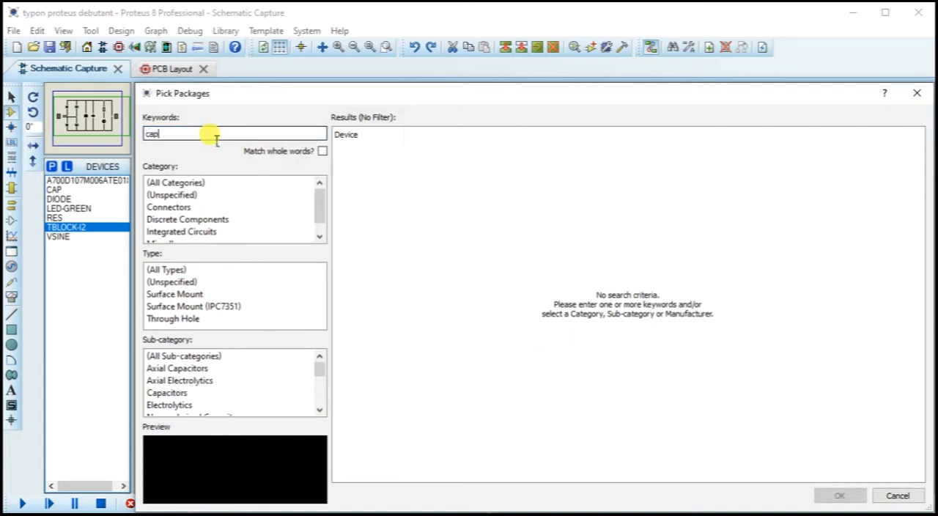
Step: Set C1's PCB package to ELEC-RAD30, the radial electrolytic capacitor with 300th pitch, and apply the component properties
scroll(446, 324, down, 7)
drag(922, 185, 919, 404)
click(381, 383)
scroll(454, 329, down, 5)
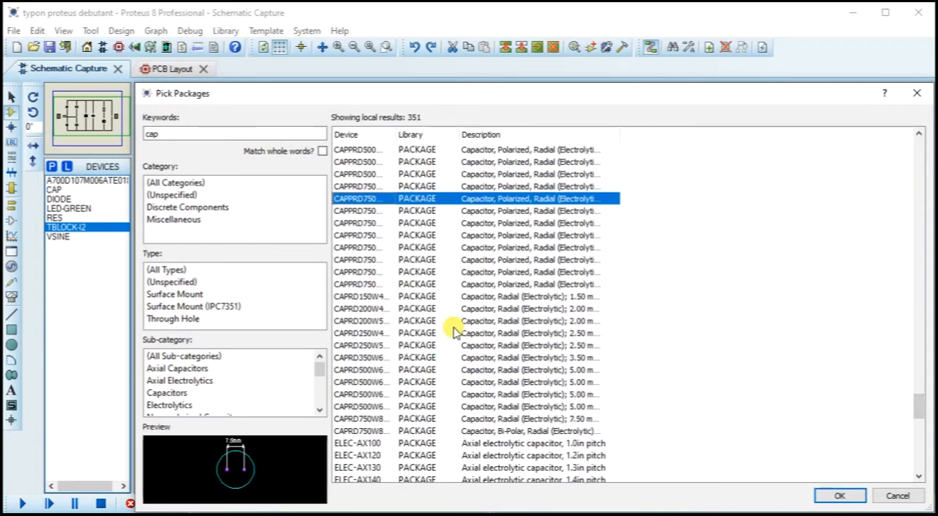
scroll(439, 333, down, 5)
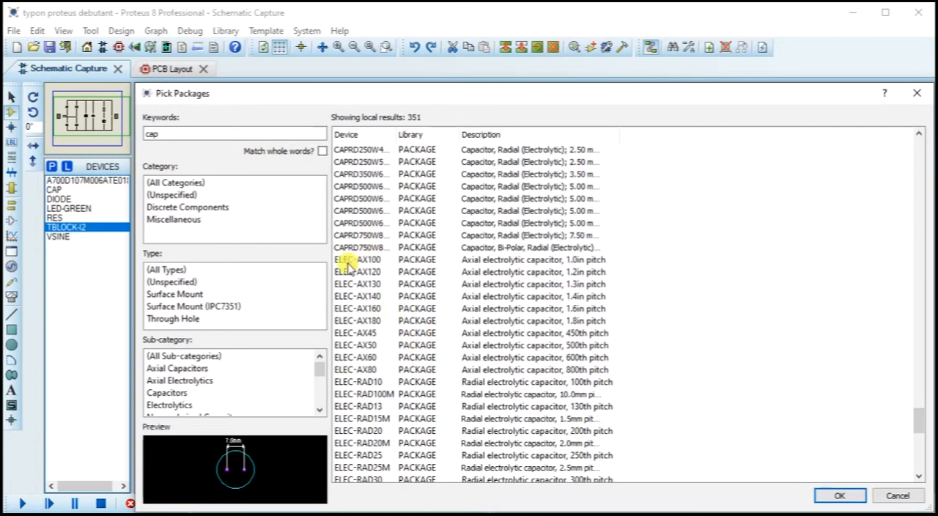
click(347, 260)
scroll(372, 287, down, 5)
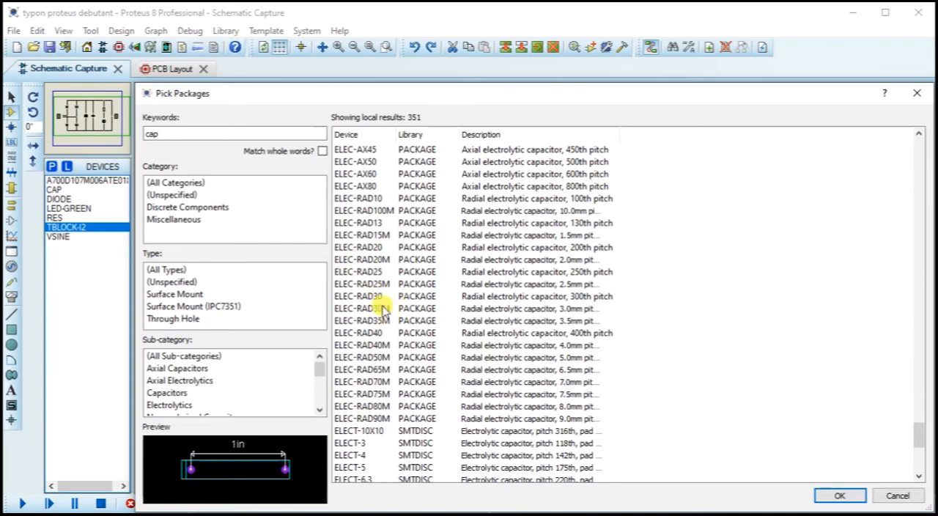
click(380, 298)
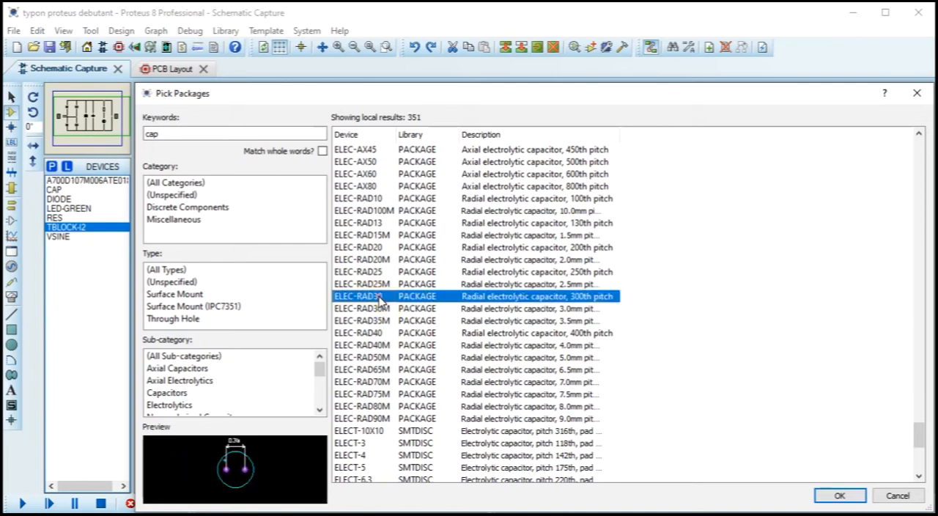
click(839, 495)
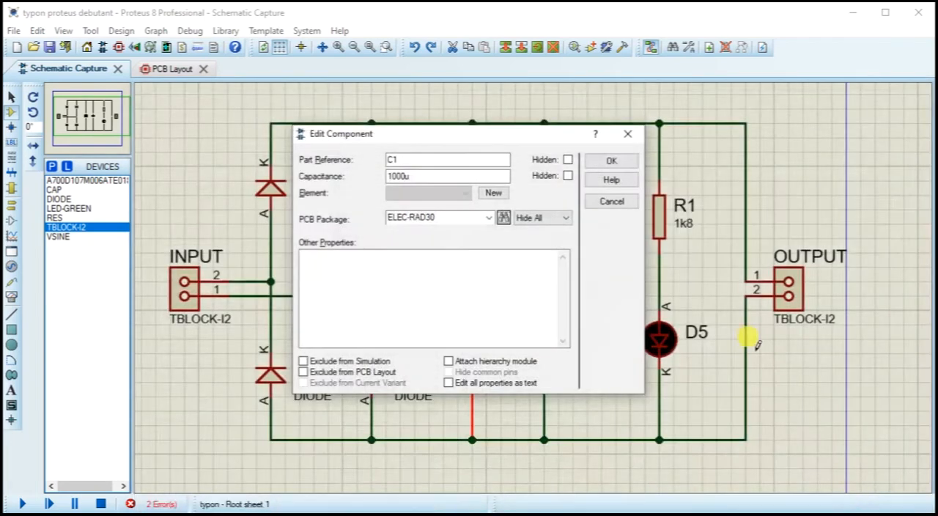
click(608, 161)
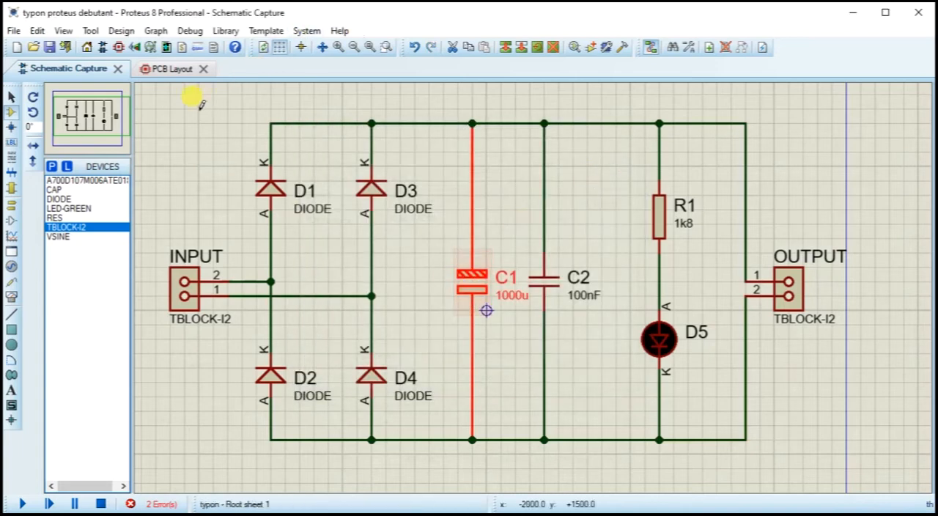
Step: Switch to the PCB layout and move C1 straight down, beside D4 and below the track leading to C2
click(178, 70)
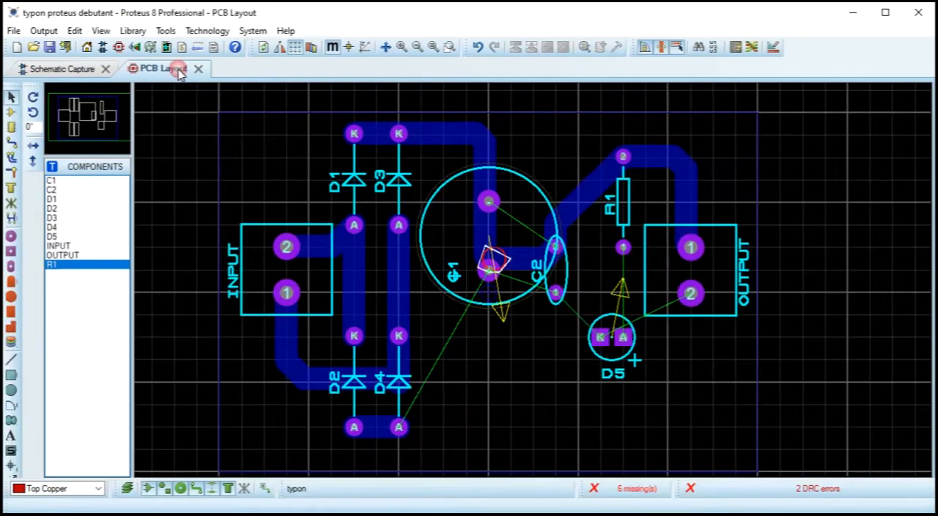
click(517, 175)
drag(522, 182, 520, 295)
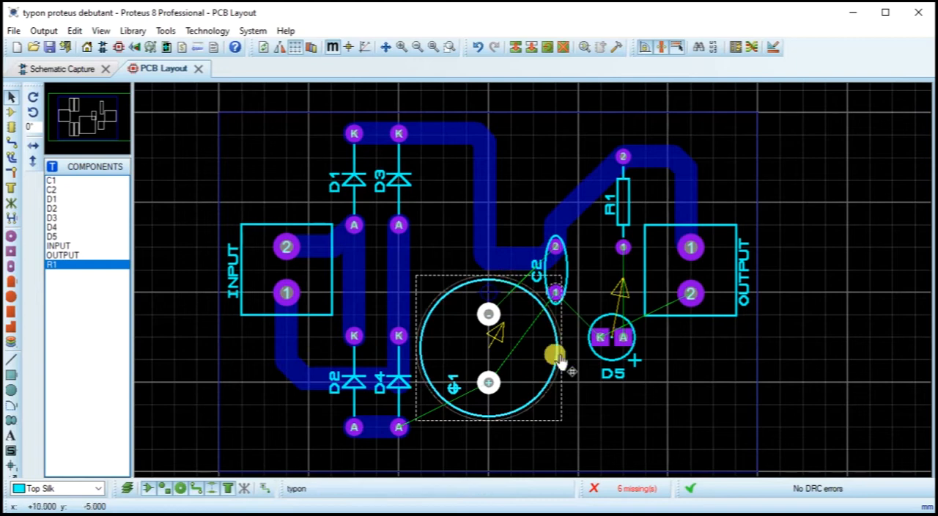
Step: Rotate D5 to 270° and move it down directly below R1, with its anode in line with R1 pin 1
scroll(623, 337, up, 2)
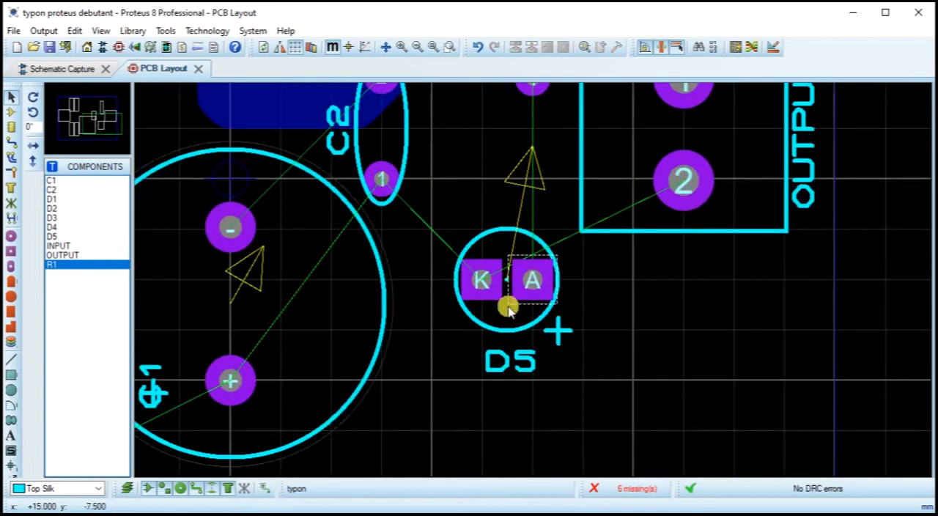
click(500, 334)
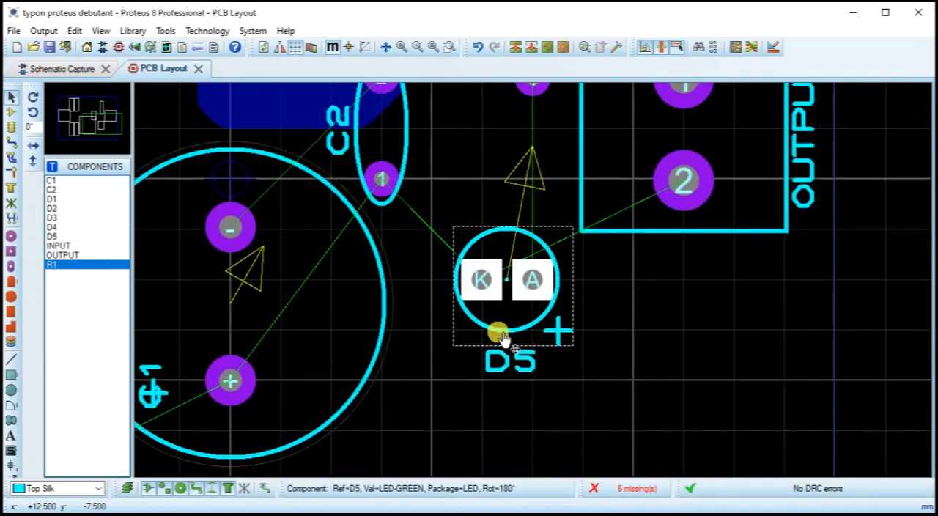
key(KP_Add)
drag(497, 312, 548, 411)
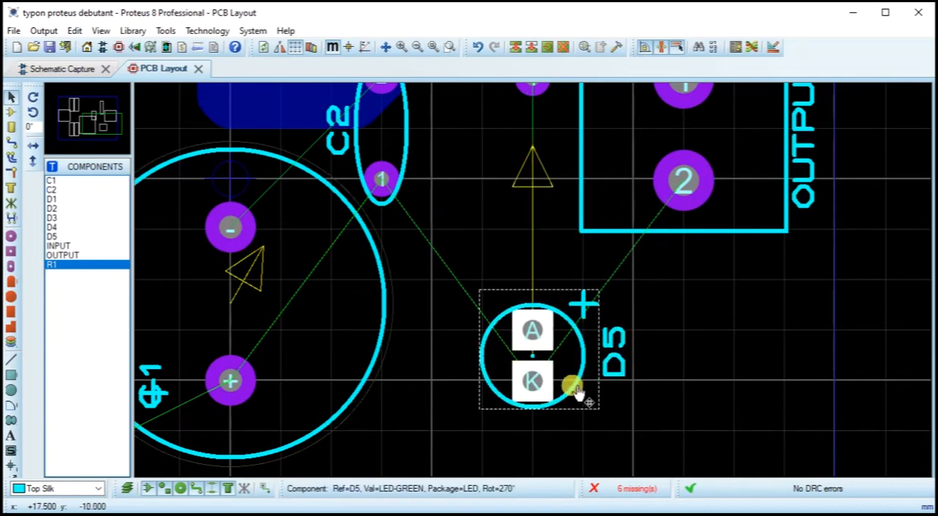
scroll(575, 391, down, 2)
click(561, 296)
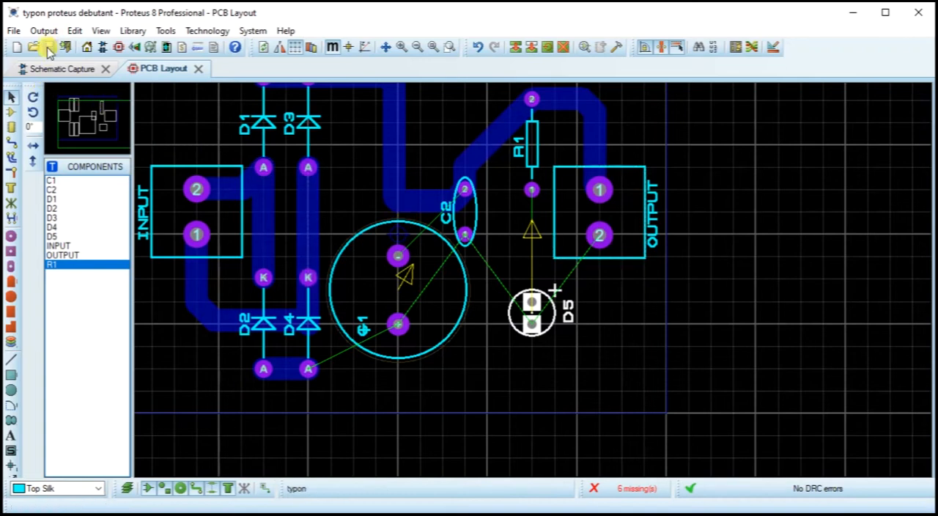
Step: Route bottom copper tracks from D4's anode to C1's positive pad and from C2 pin 2 to C1's negative pad
click(10, 145)
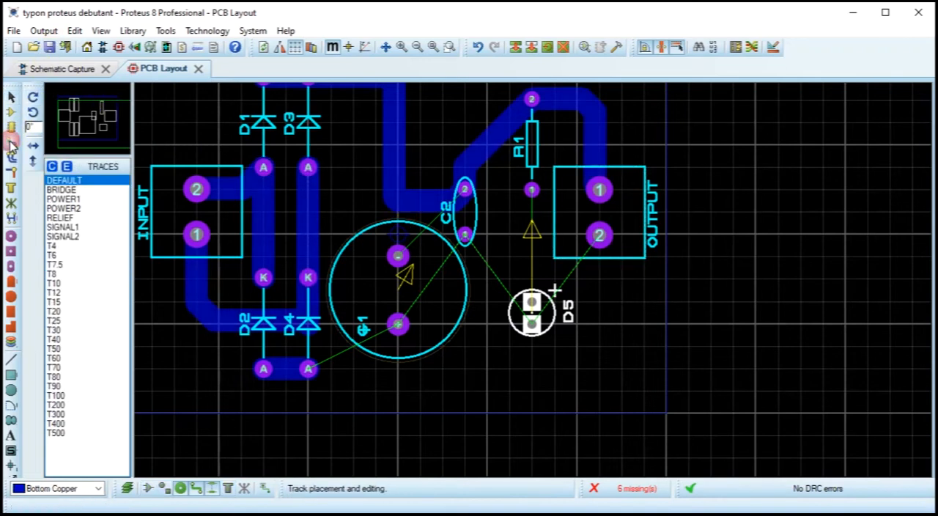
click(308, 370)
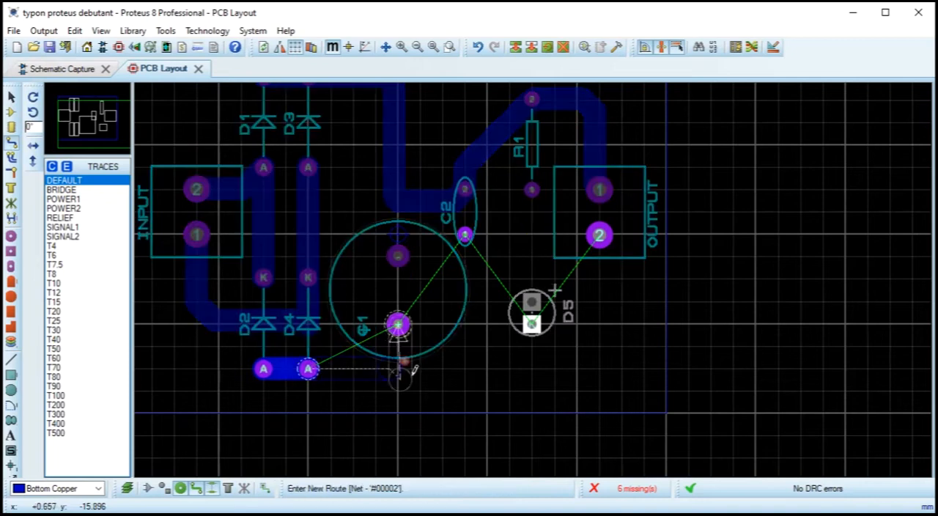
click(397, 324)
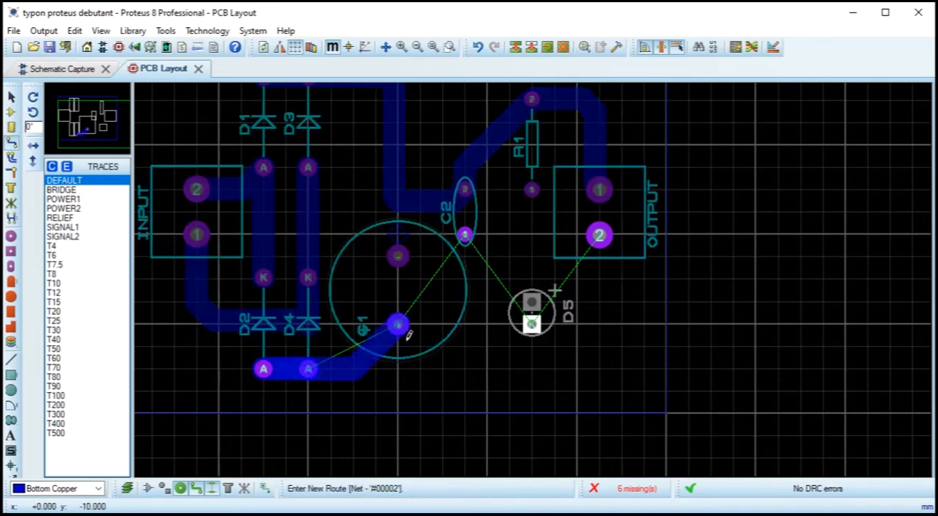
click(464, 186)
click(399, 256)
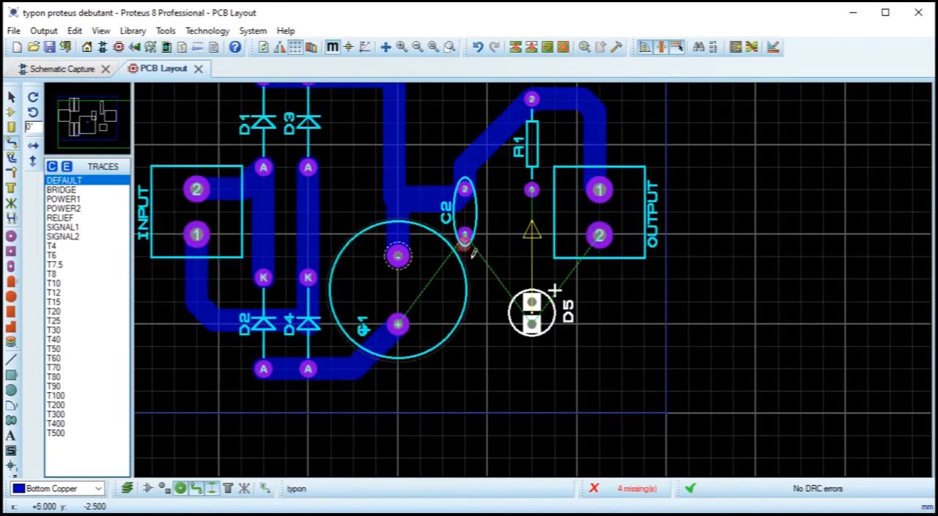
Step: Route tracks to C1's positive pad from C2 pin 1 and from OUTPUT pin 2, passing the latter below D5
click(464, 234)
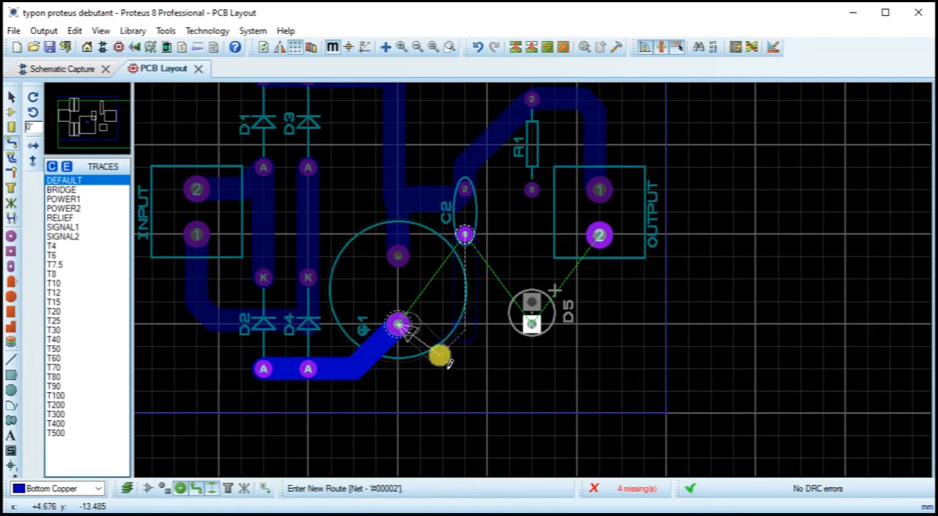
click(397, 324)
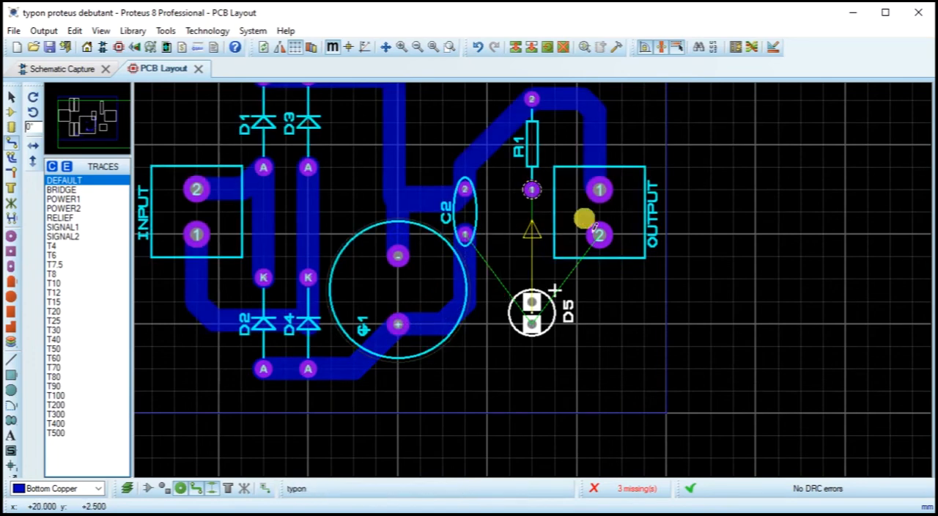
click(599, 234)
click(594, 387)
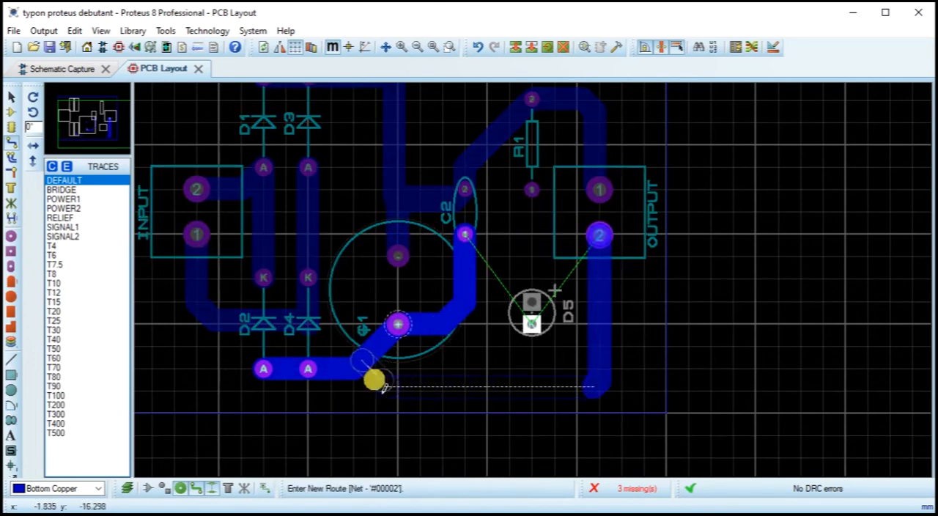
click(358, 371)
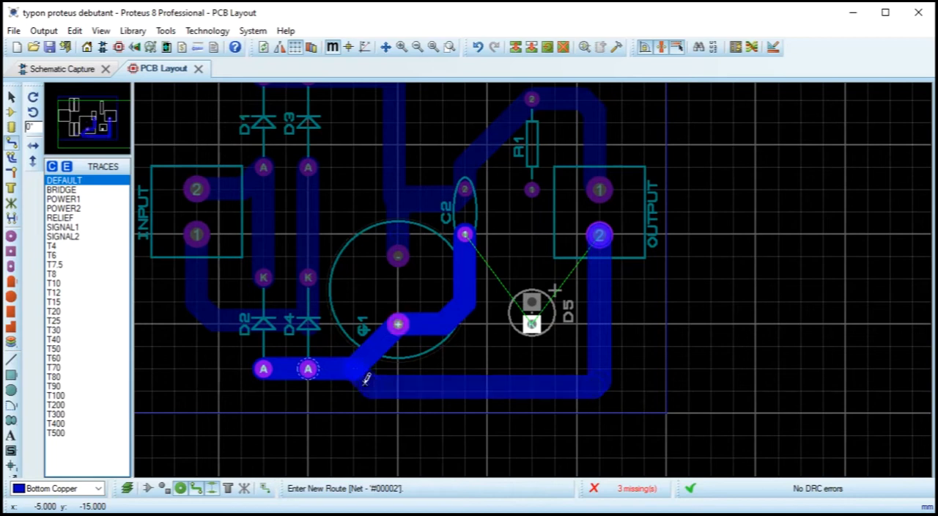
click(396, 326)
Step: Route a bottom copper track straight from D5's anode to R1 pin 1
scroll(523, 300, up, 2)
click(581, 220)
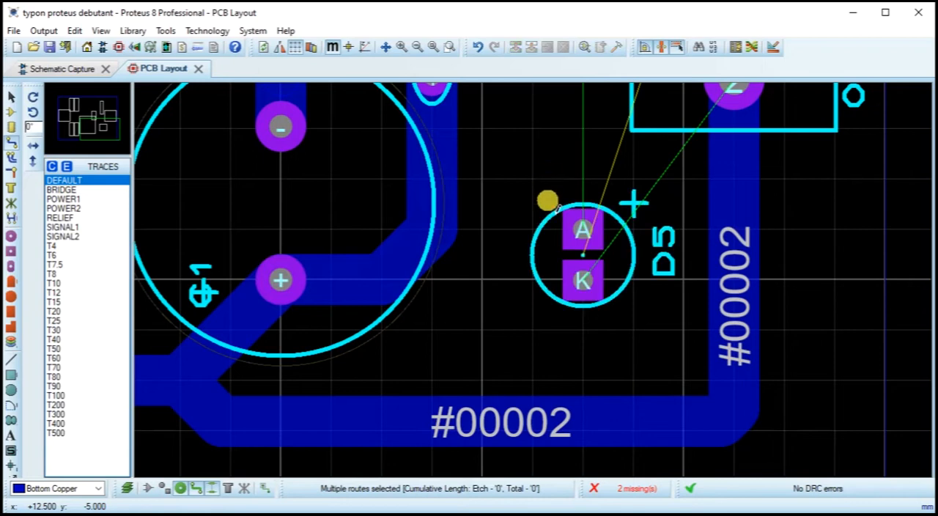
click(581, 227)
scroll(561, 161, down, 1)
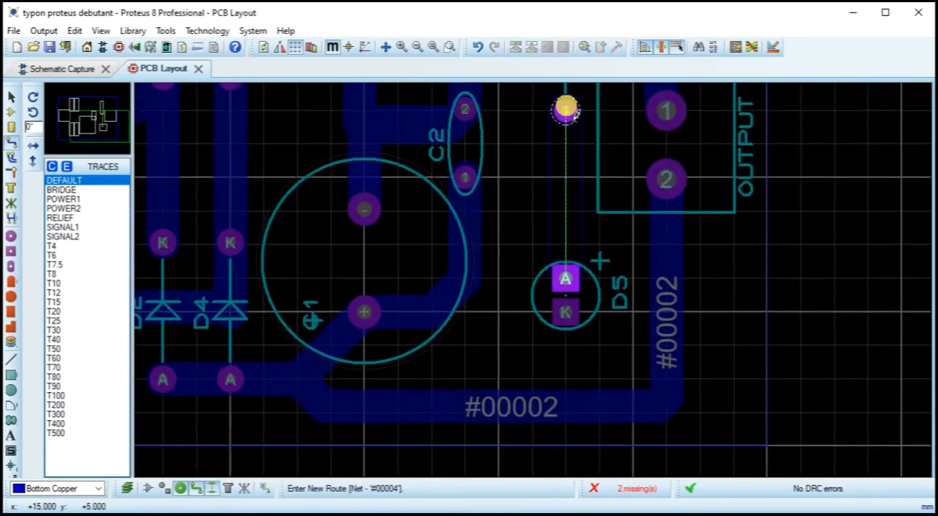
click(565, 107)
Step: Change the track between R1 pin 1 and D5's anode to a narrower trace style
right_click(578, 230)
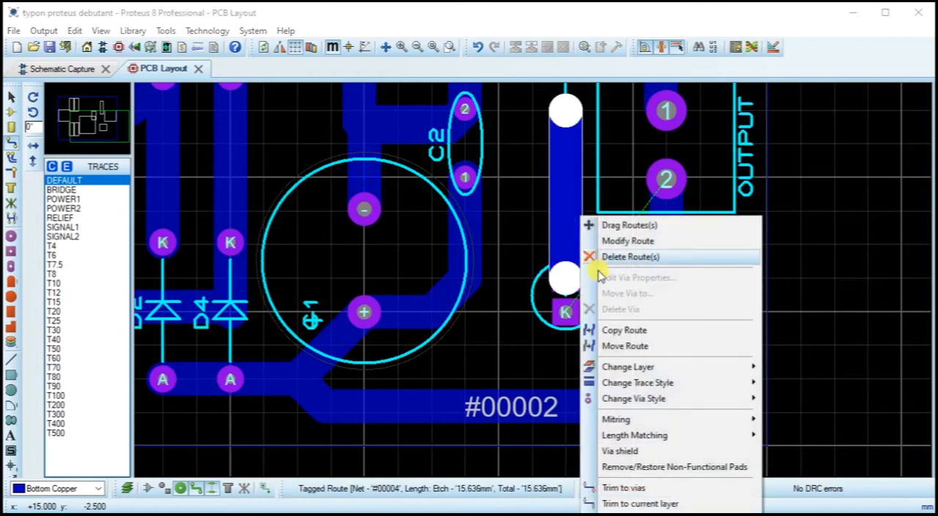
mouse_move(623, 383)
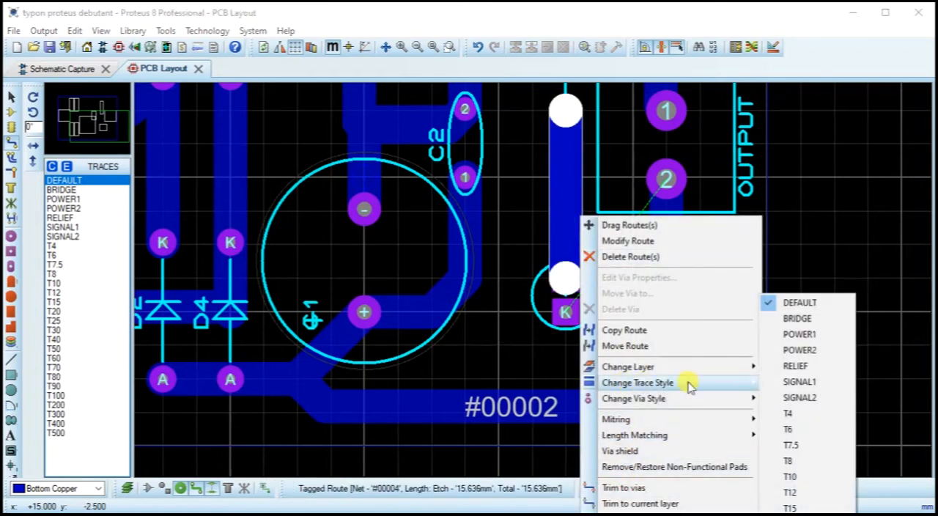
click(790, 514)
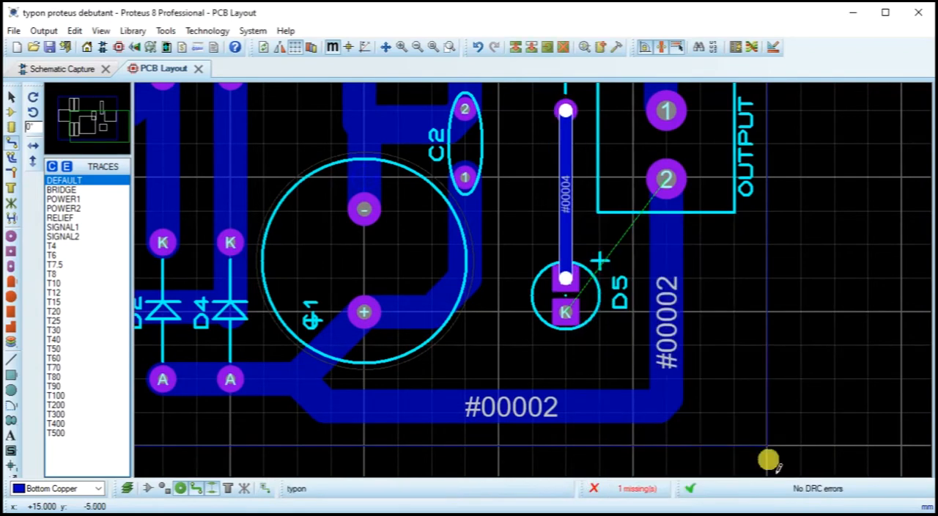
right_click(567, 182)
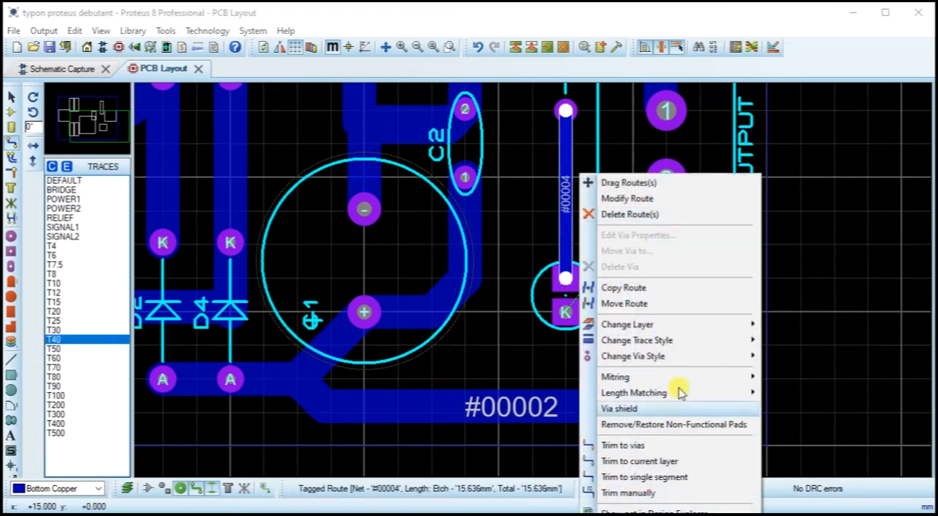
mouse_move(760, 363)
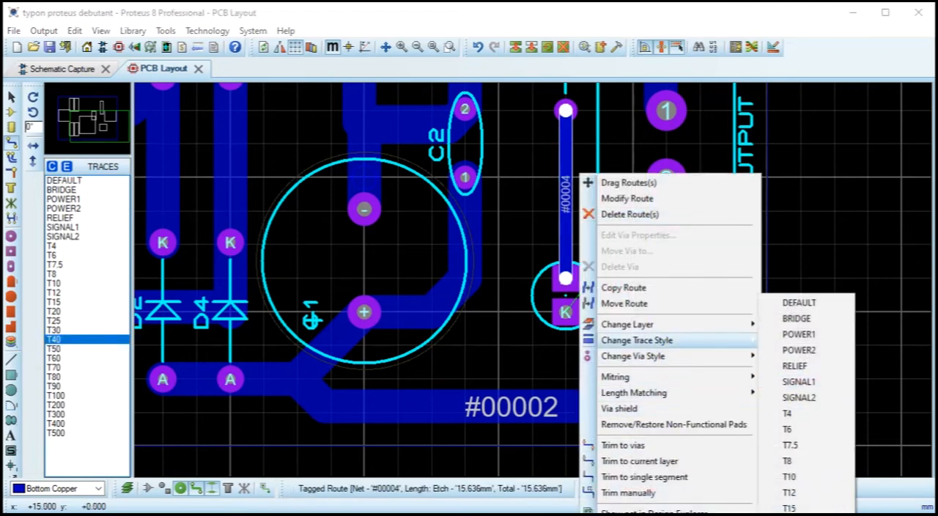
key(Escape)
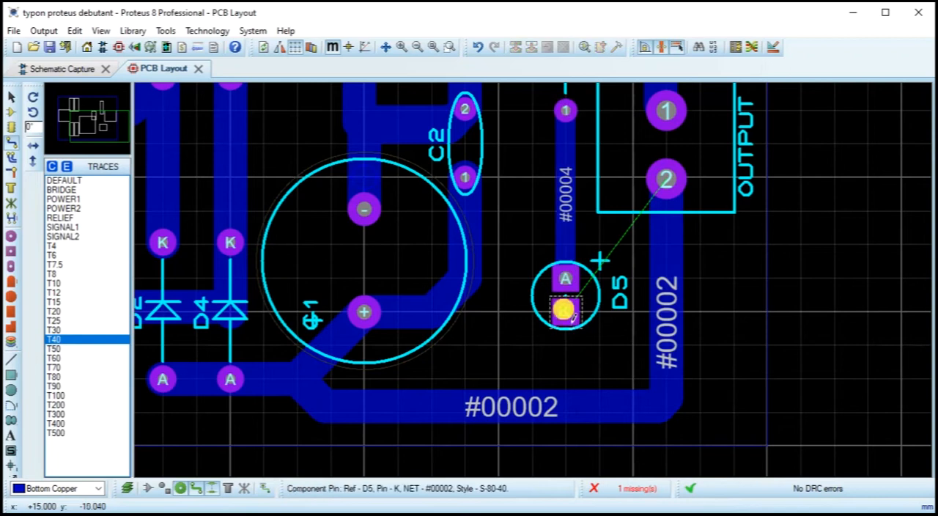
Step: Route a track from D5's cathode straight down to the horizontal track below it and set its trace style to T60
click(564, 312)
click(571, 403)
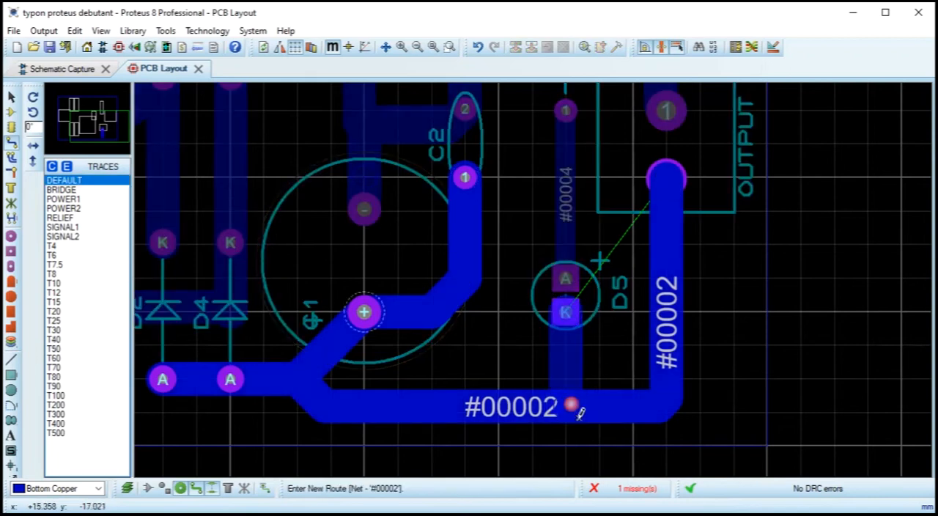
click(673, 378)
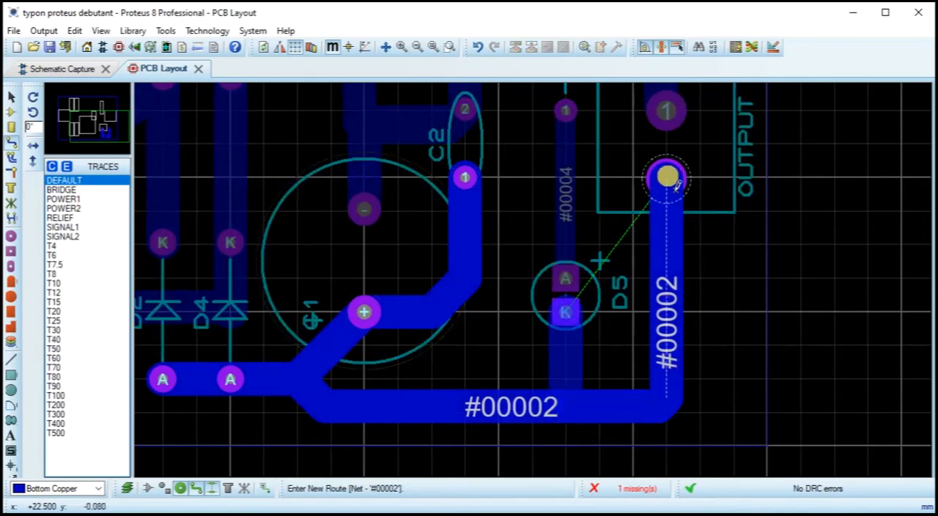
right_click(569, 339)
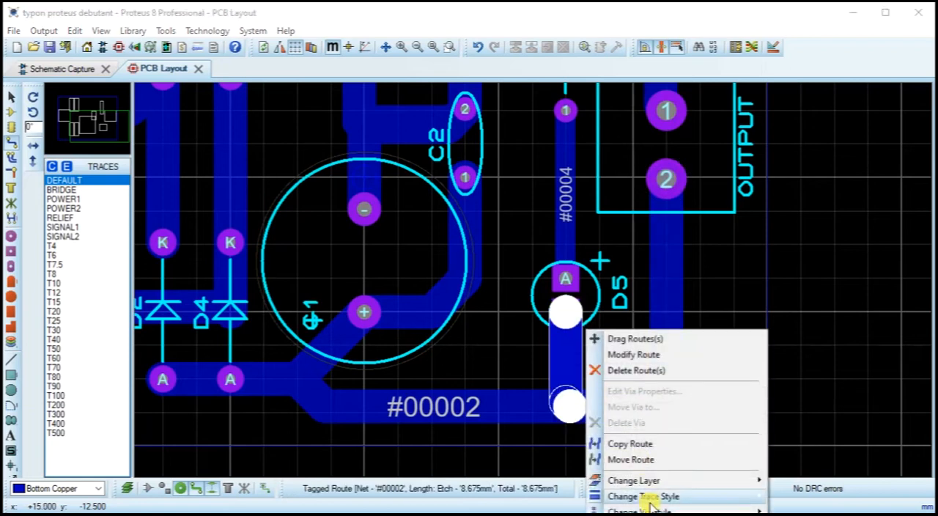
mouse_move(627, 496)
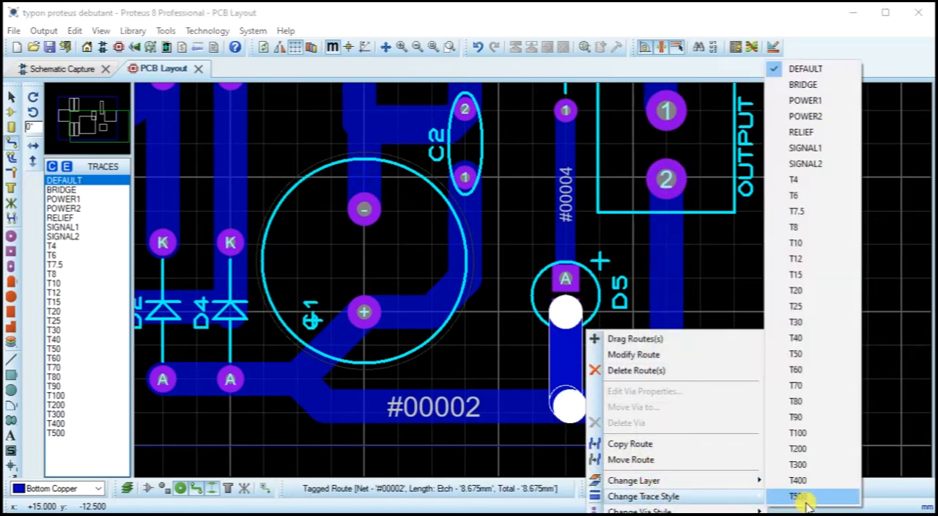
click(813, 370)
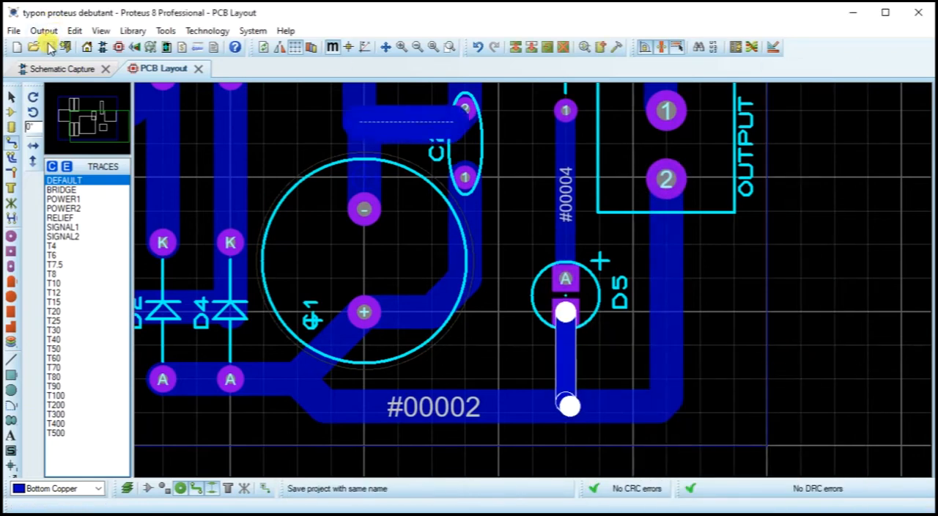
Step: Activate the 2D graphics box tool and make Board Edge the current layer
scroll(500, 293, down, 2)
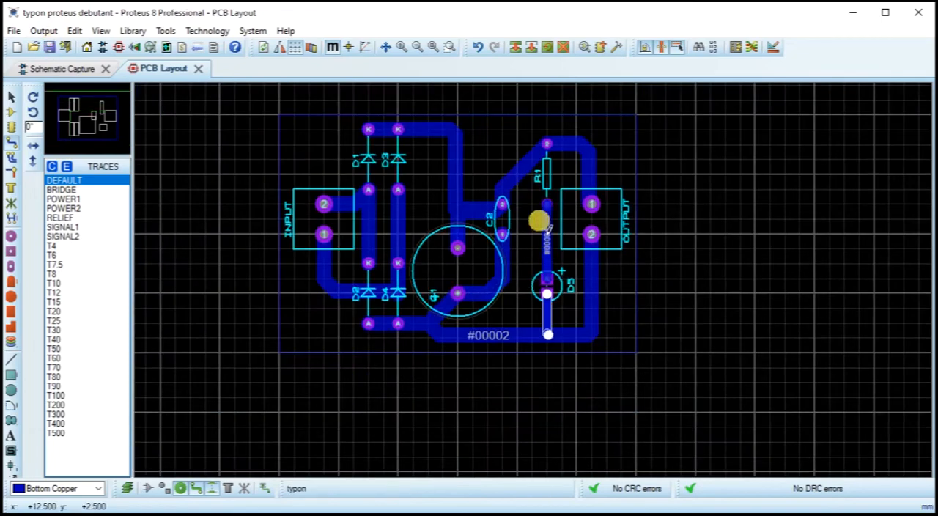
scroll(534, 216, up, 1)
scroll(541, 288, down, 1)
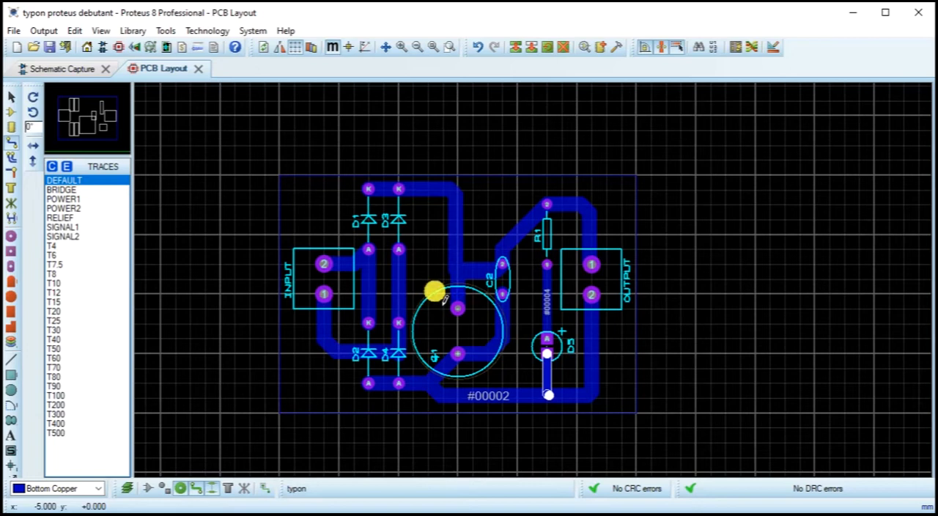
scroll(541, 285, up, 1)
drag(539, 285, 481, 296)
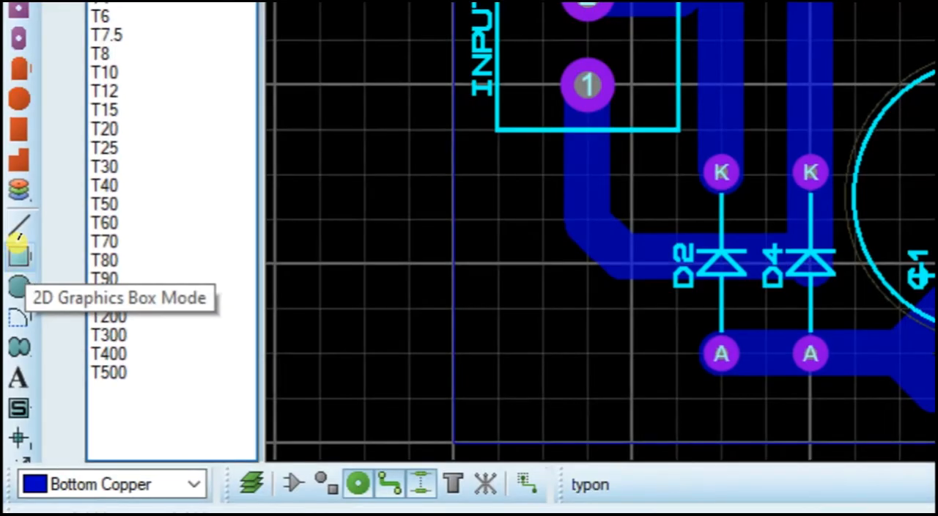
click(15, 378)
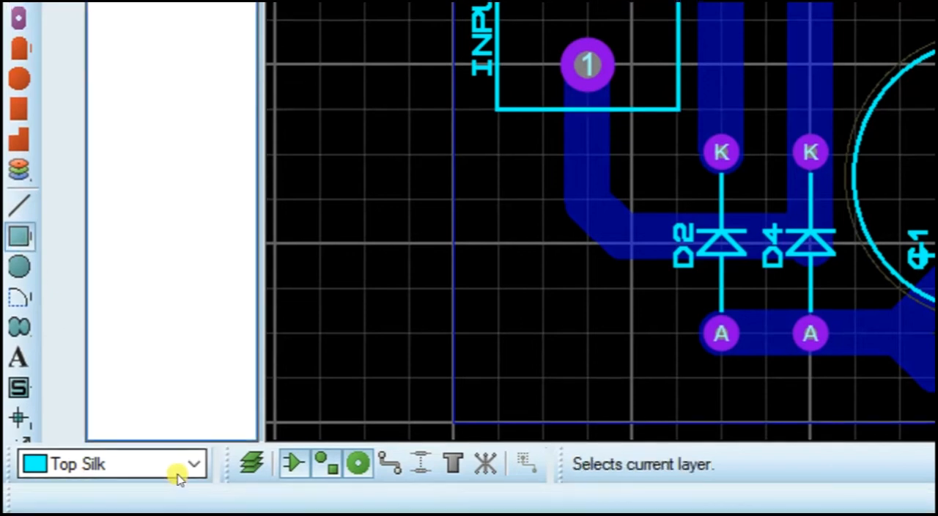
click(181, 469)
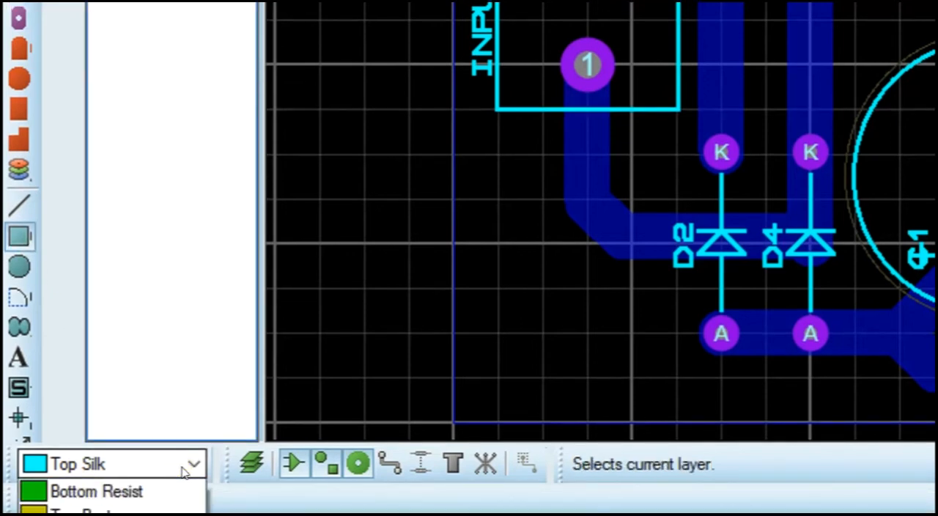
click(81, 512)
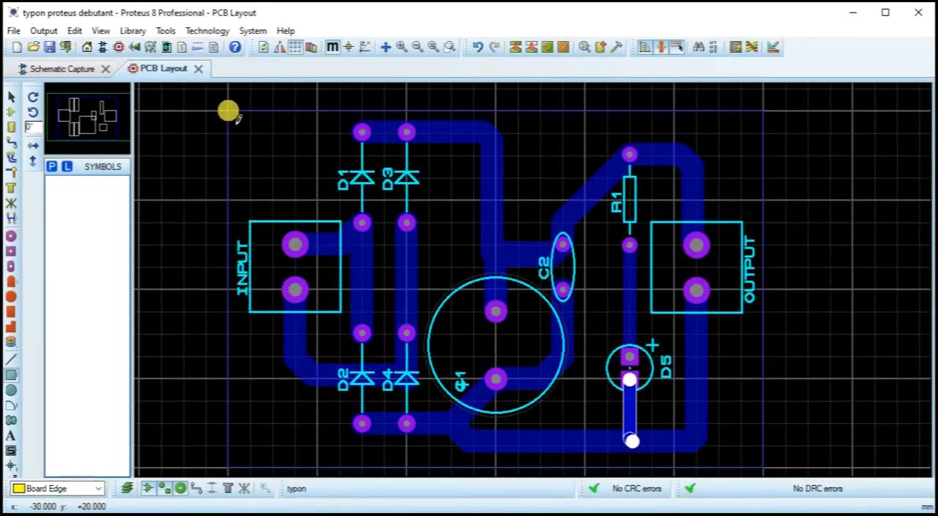
click(228, 110)
drag(229, 111, 642, 371)
scroll(513, 322, down, 2)
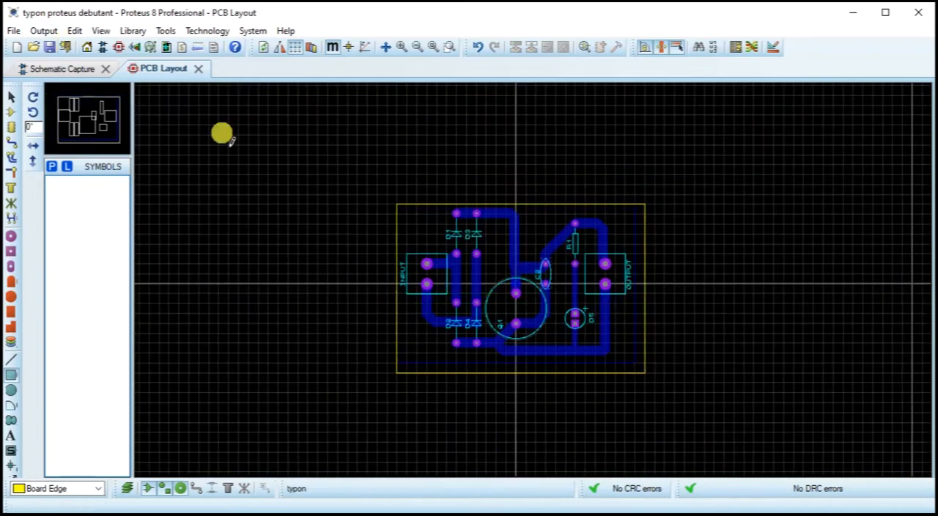
right_click(655, 322)
right_click(655, 322)
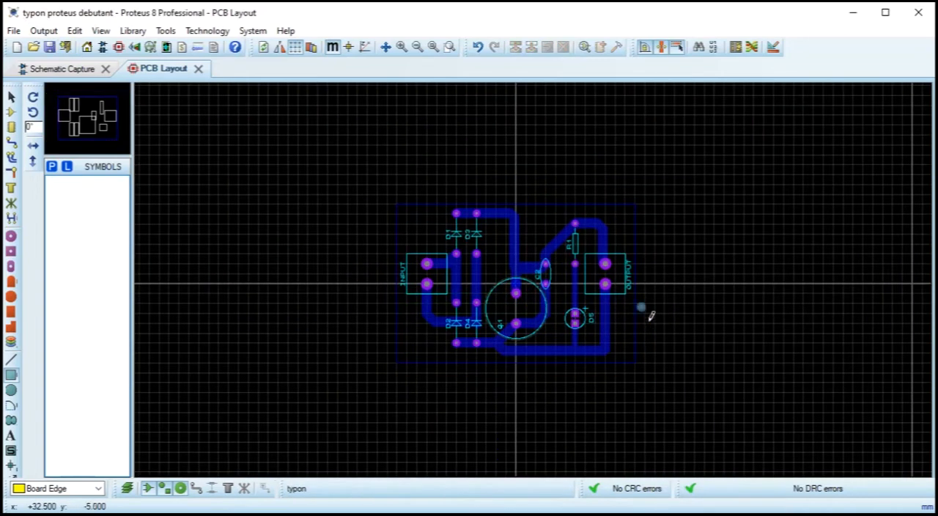
Step: Draw a Board Edge box exactly over the 60 x 40 mm outline around the circuit
drag(408, 214, 649, 370)
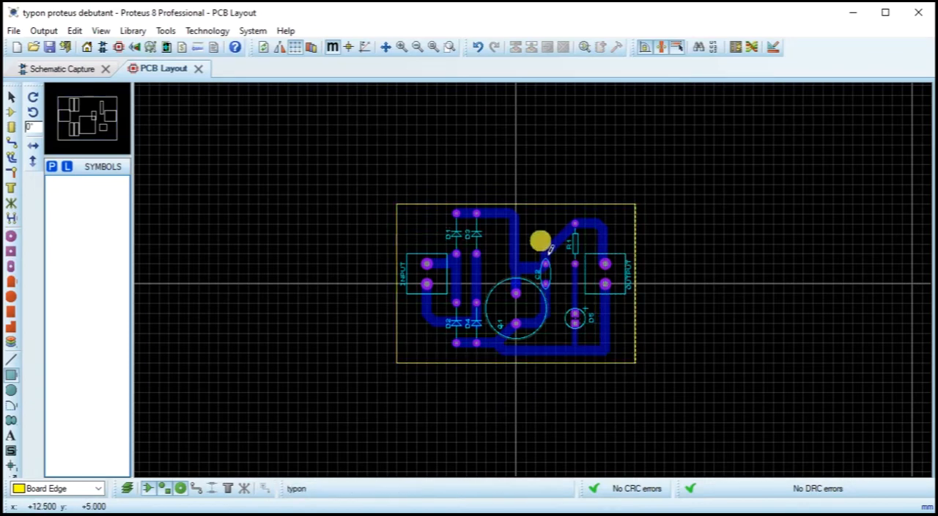
click(437, 47)
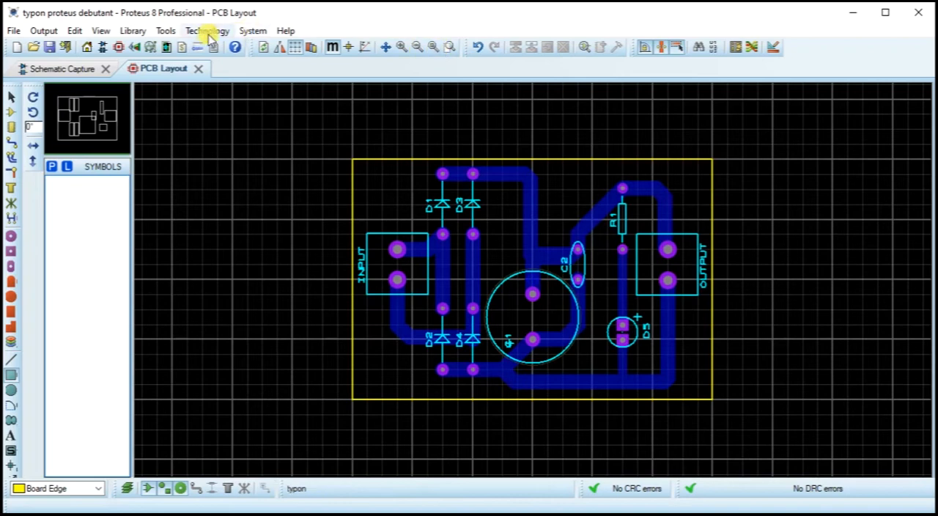
scroll(579, 315, up, 2)
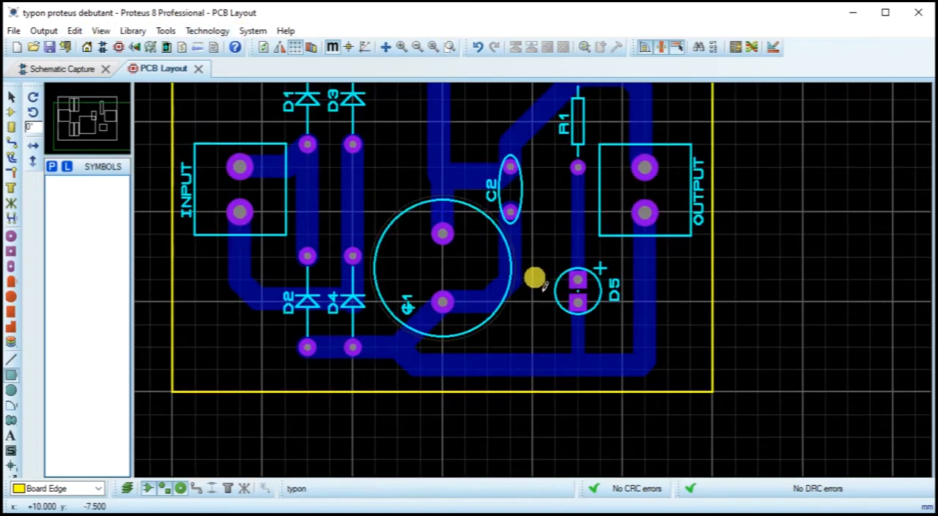
scroll(547, 268, down, 2)
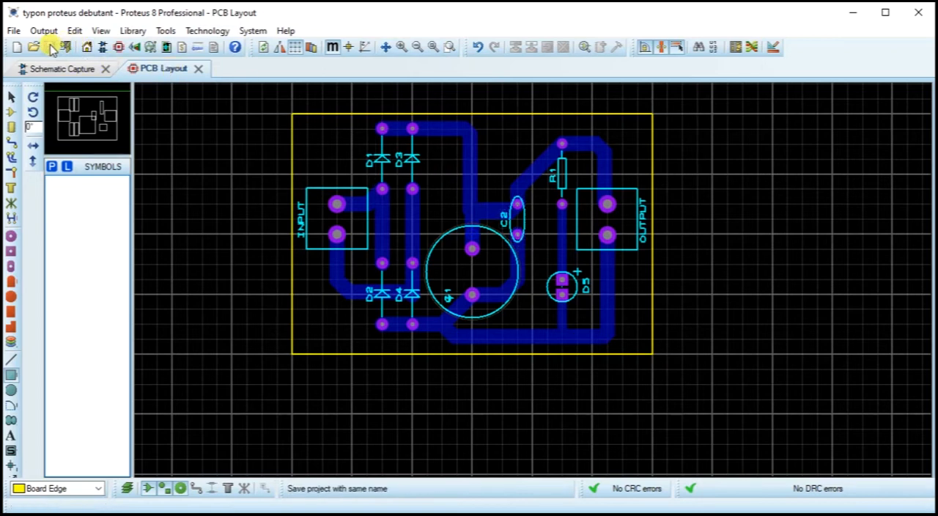
Step: Open the board in the 3D visualizer and examine it from overhead, the front, the left and the back
scroll(643, 237, up, 2)
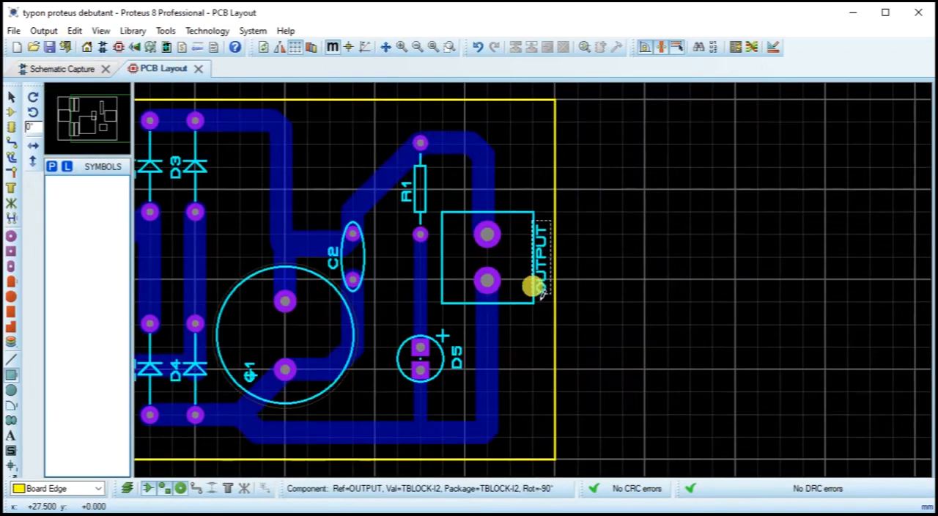
scroll(472, 278, down, 2)
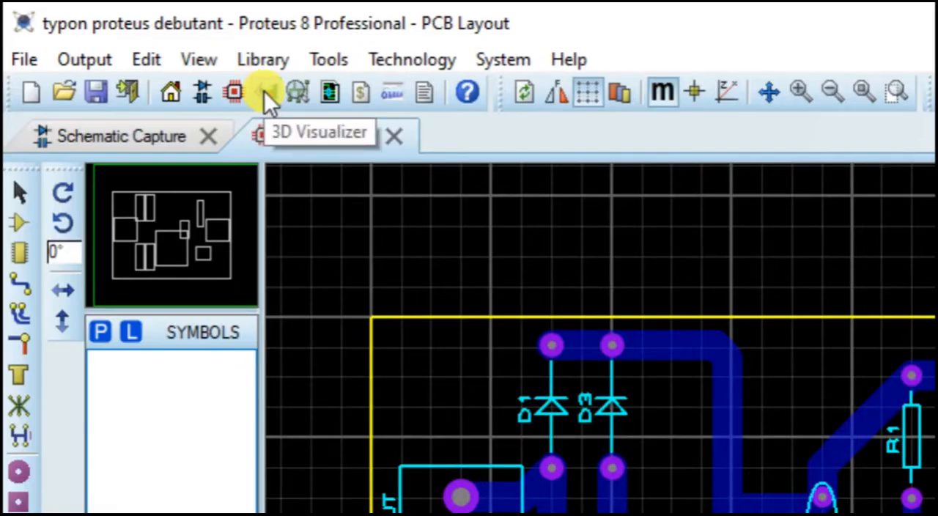
click(265, 91)
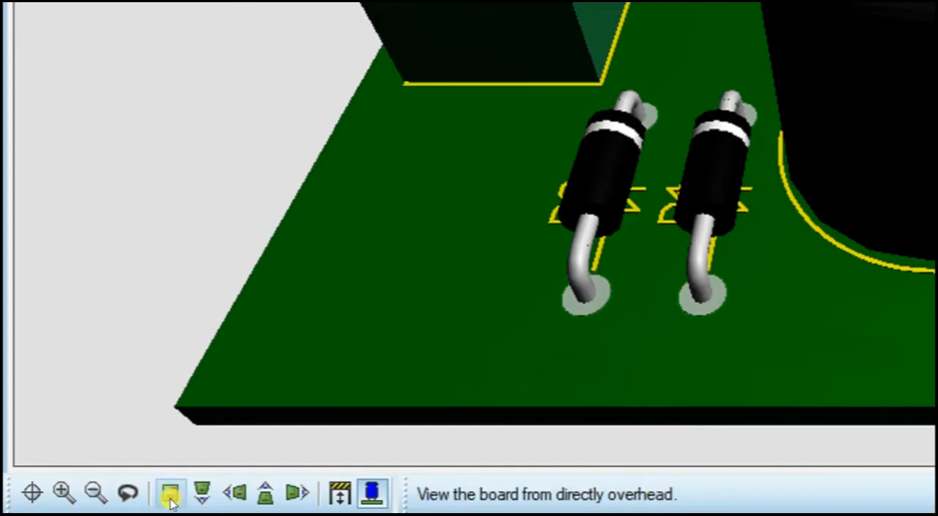
click(86, 502)
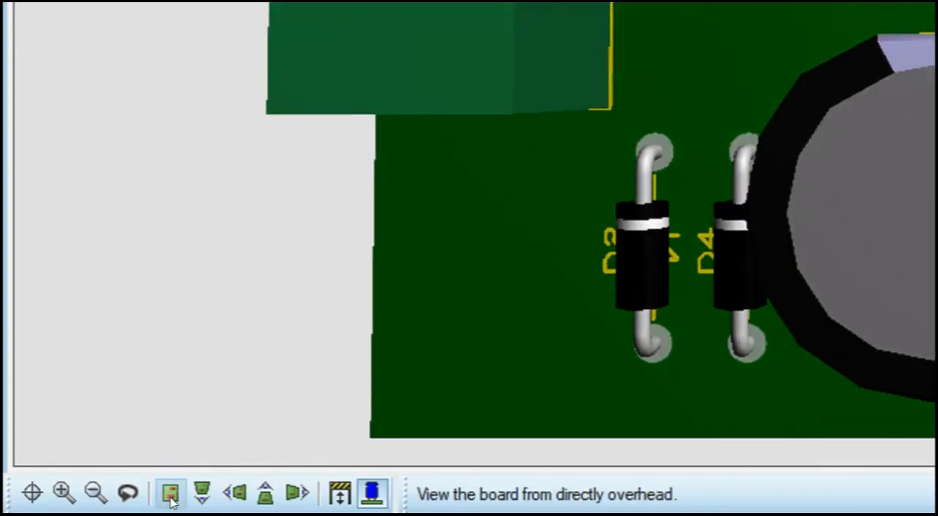
click(198, 495)
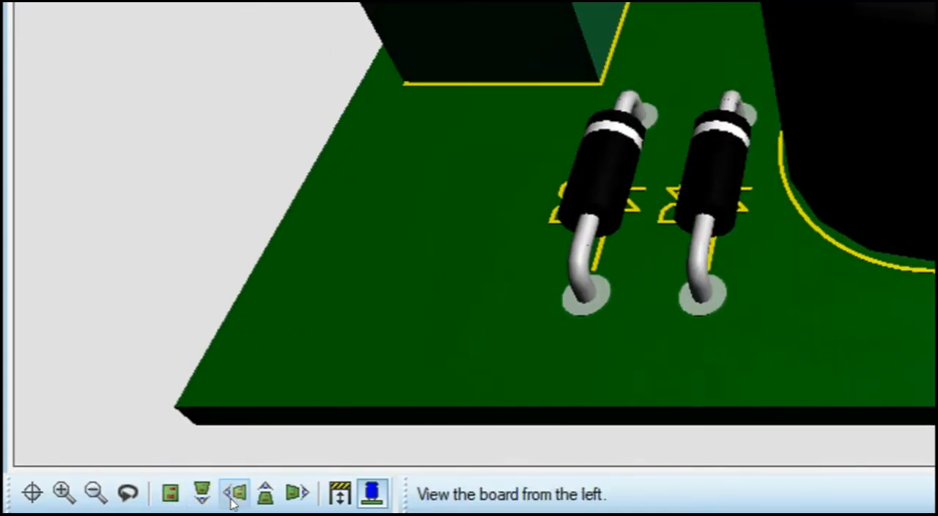
click(234, 494)
click(264, 494)
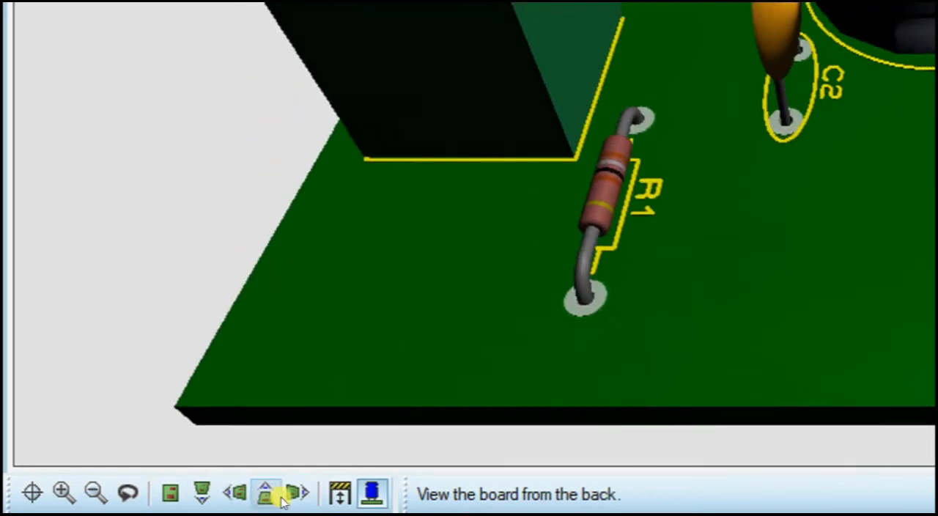
Step: Check the 3D board again from the front and overhead, and start its automatic spin from the front view
click(199, 495)
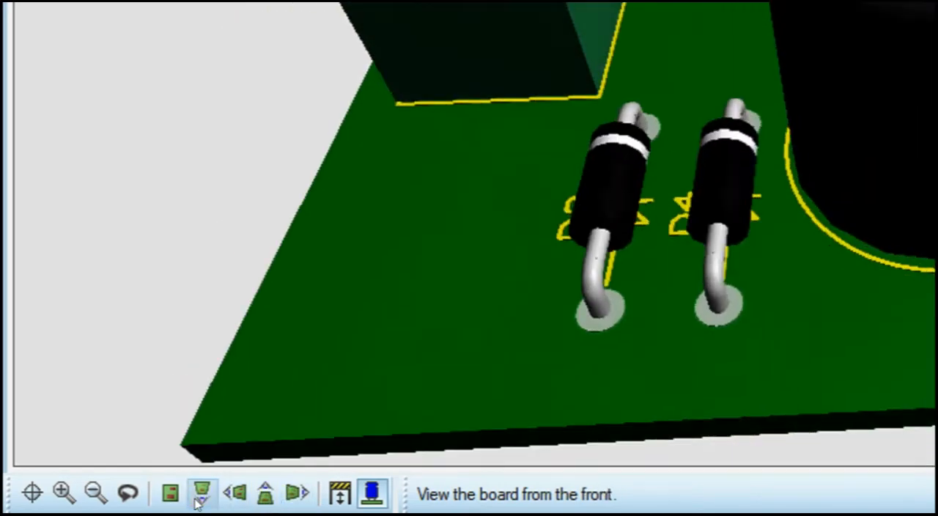
click(169, 495)
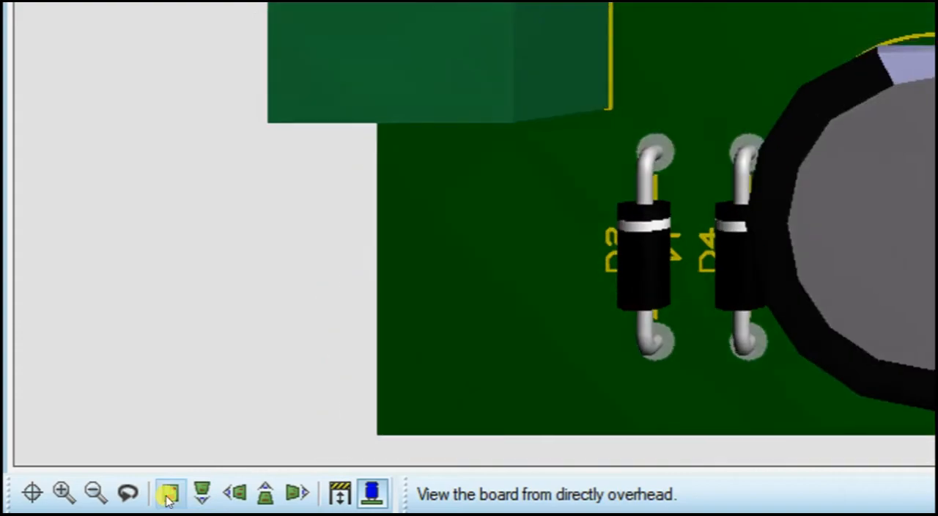
click(201, 494)
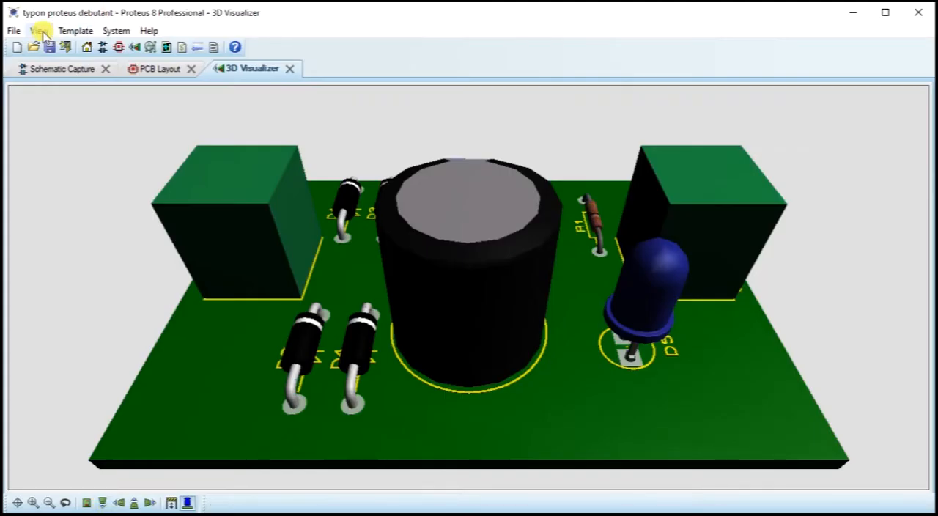
click(39, 31)
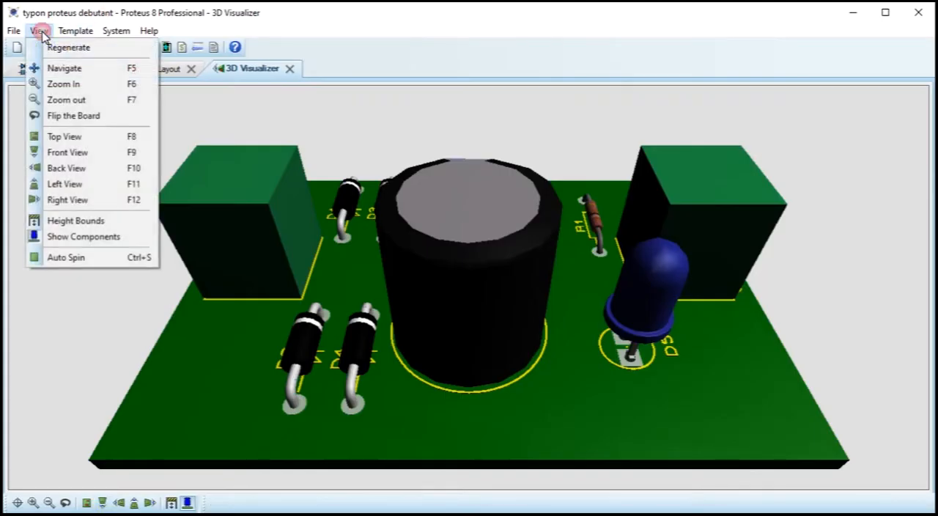
click(60, 254)
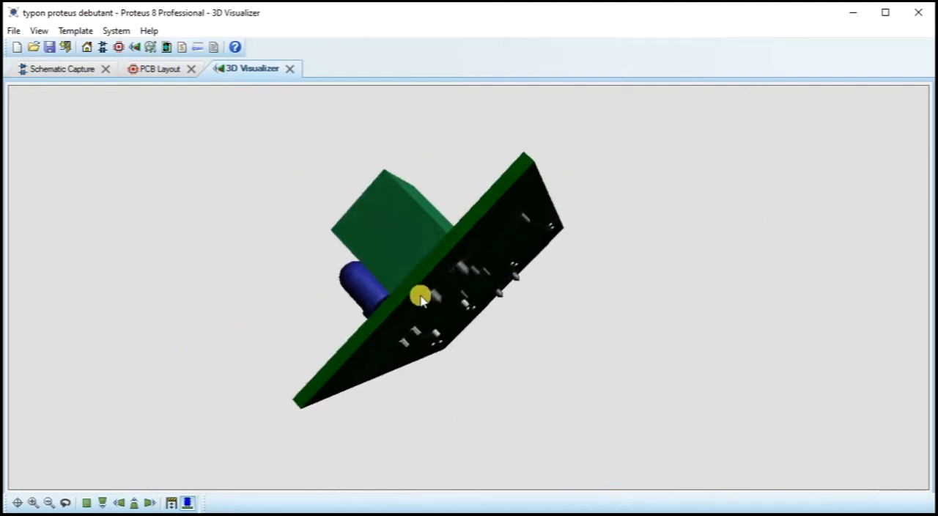
Step: Examine the component and copper sides of the 3D board, toggle its automatic spin, and return to the overhead view
click(432, 286)
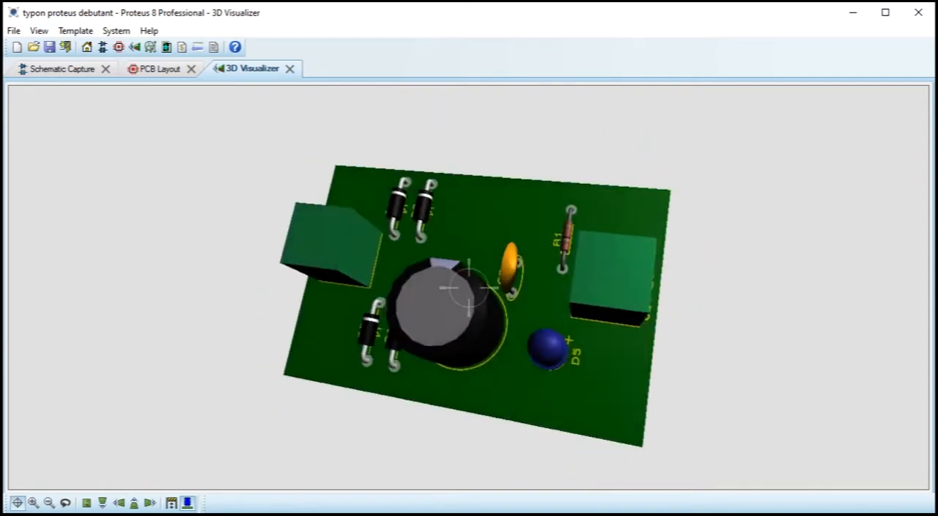
click(486, 300)
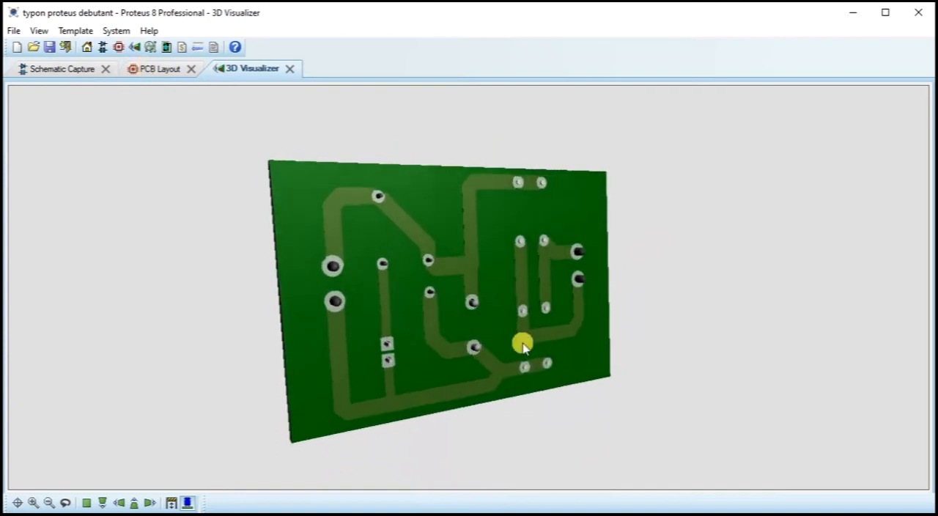
click(18, 502)
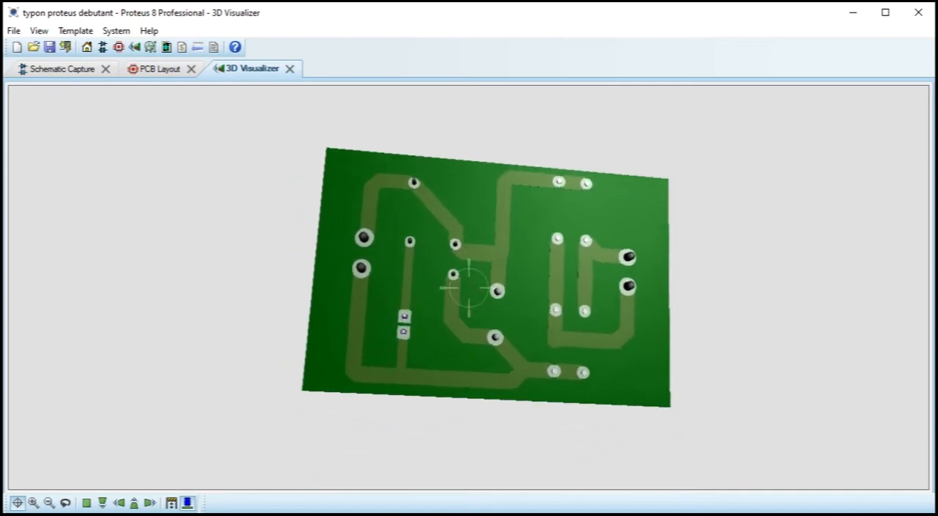
right_click(469, 287)
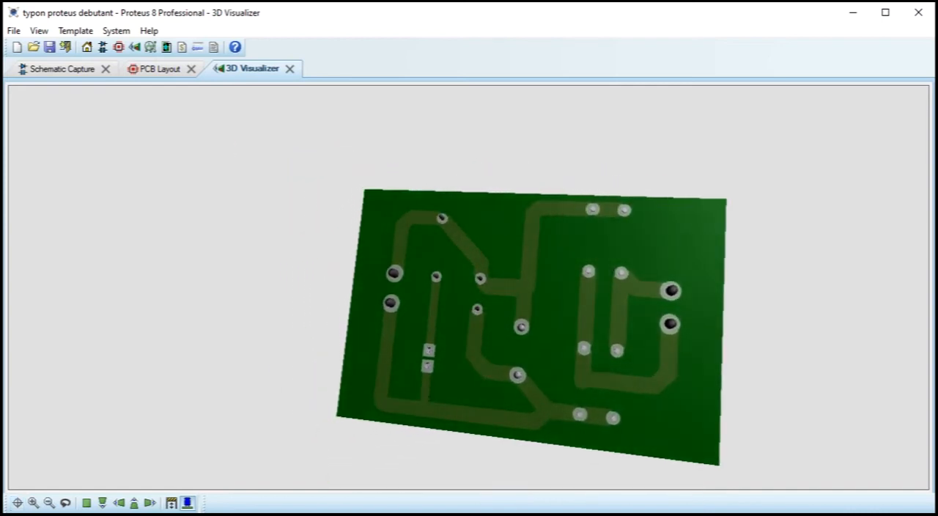
click(39, 30)
click(110, 256)
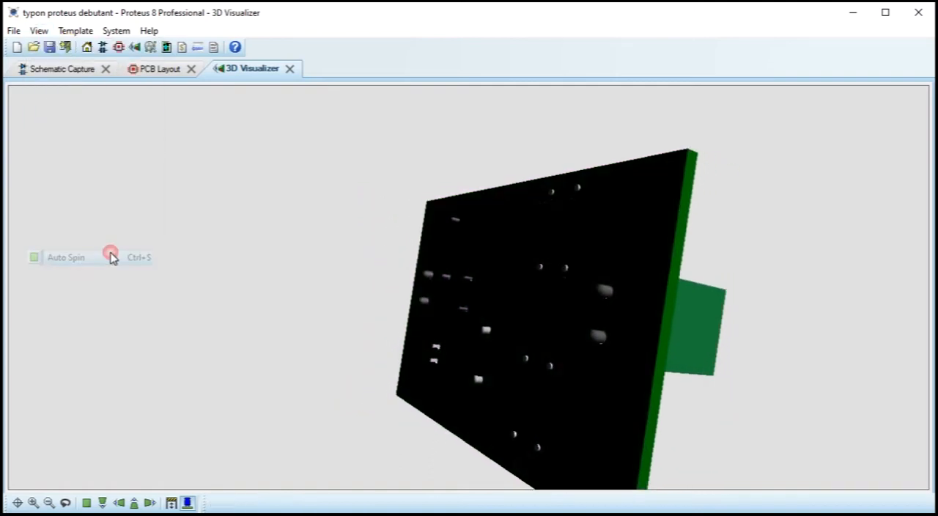
click(86, 503)
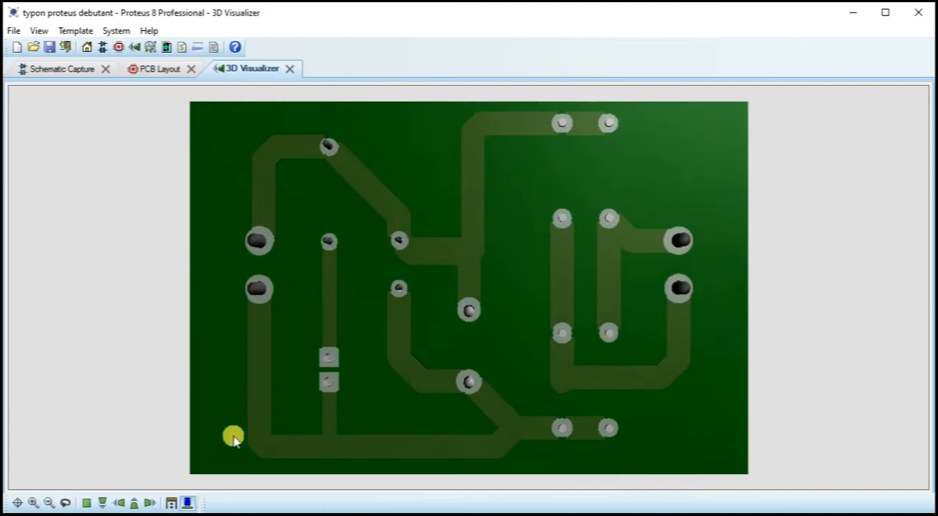
Step: Return to the PCB layout, activate the 2D graphics text tool and make Bottom Copper the current layer
click(155, 70)
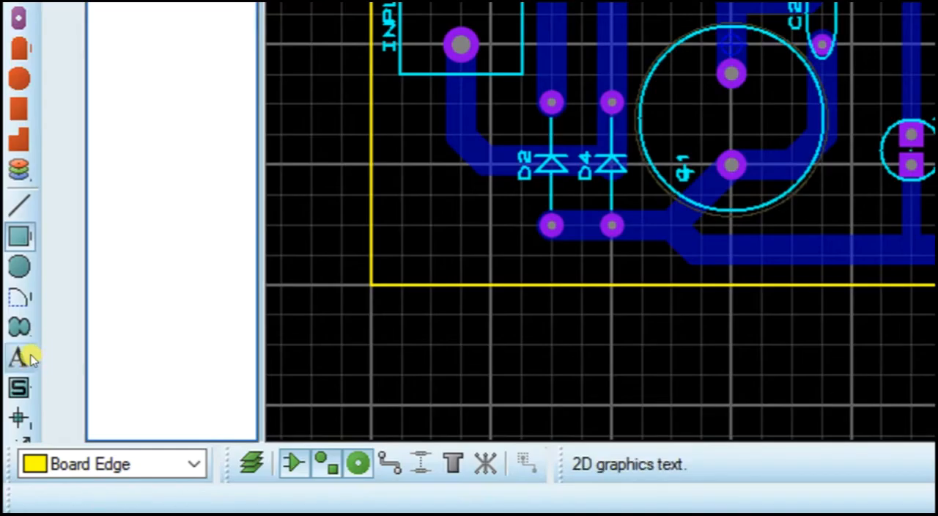
click(14, 436)
click(150, 470)
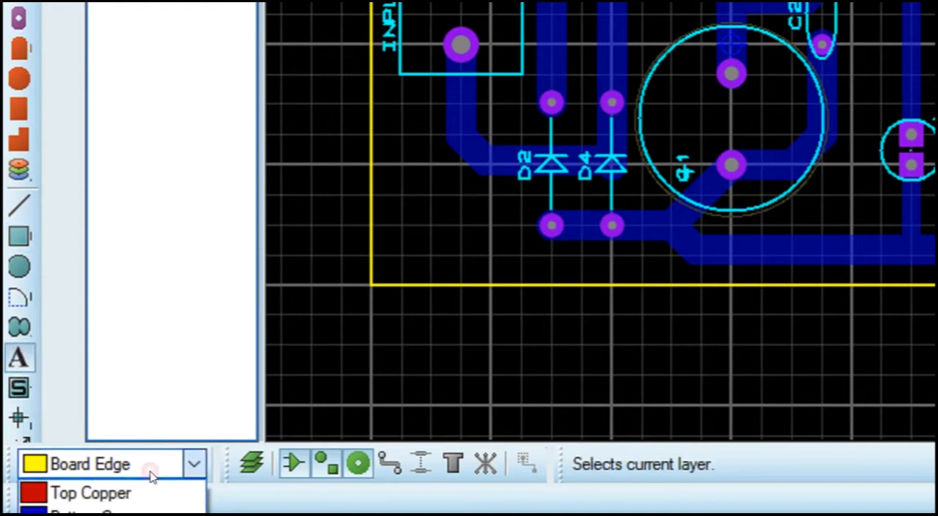
click(62, 510)
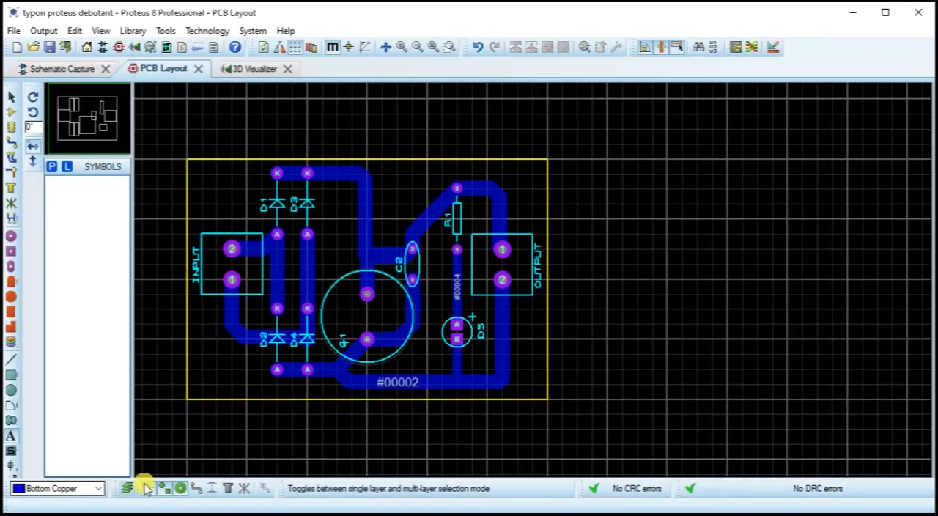
Step: Add the text "ProEric" on Bottom Copper in the Impact font with a height of 0.3in
click(451, 249)
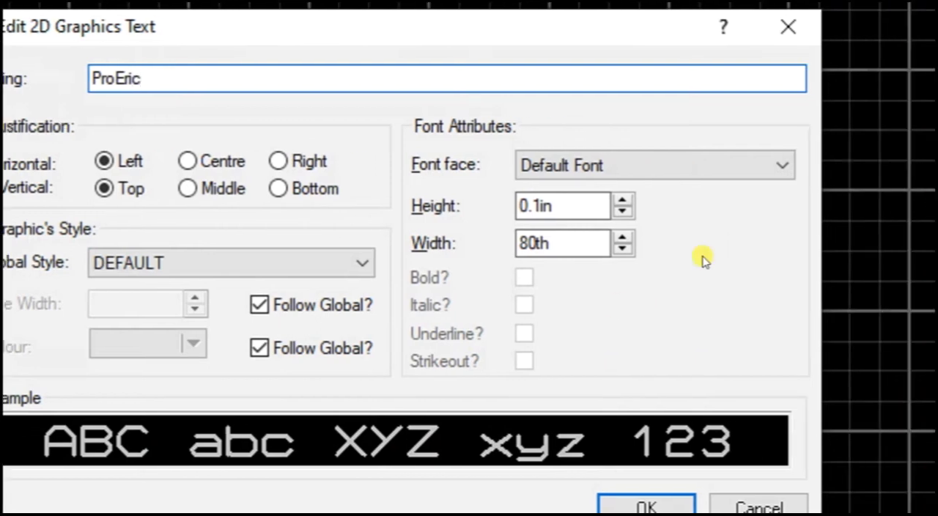
click(781, 174)
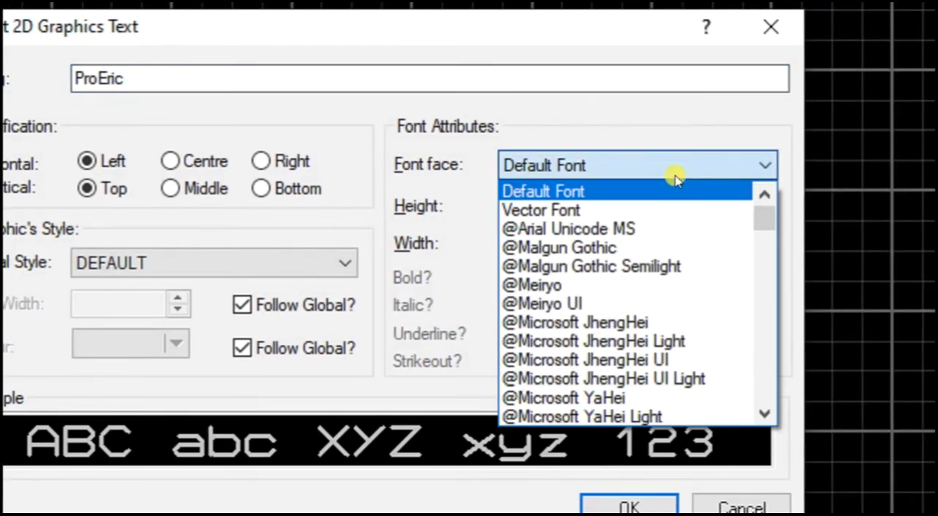
key(i)
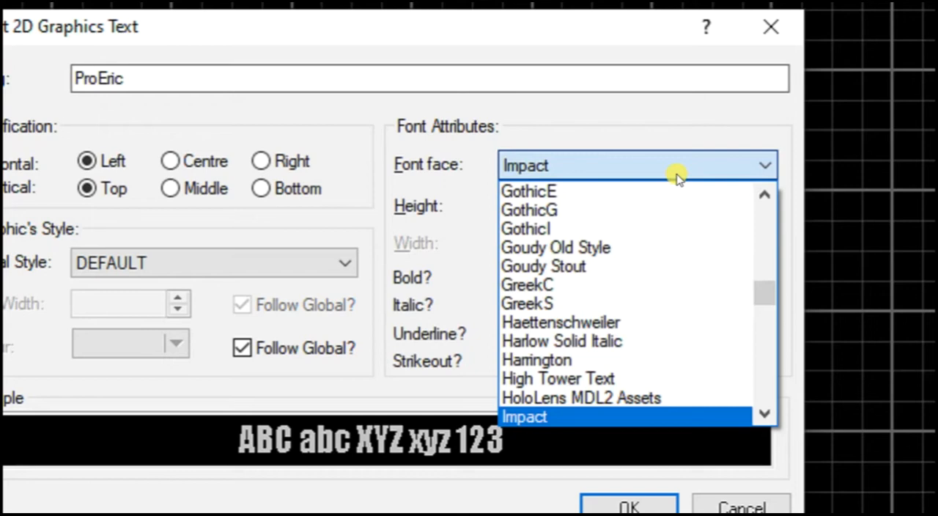
click(678, 177)
click(548, 208)
click(604, 200)
click(605, 202)
click(605, 201)
click(605, 202)
click(605, 201)
click(605, 201)
click(605, 201)
click(605, 201)
click(605, 202)
click(605, 201)
click(605, 202)
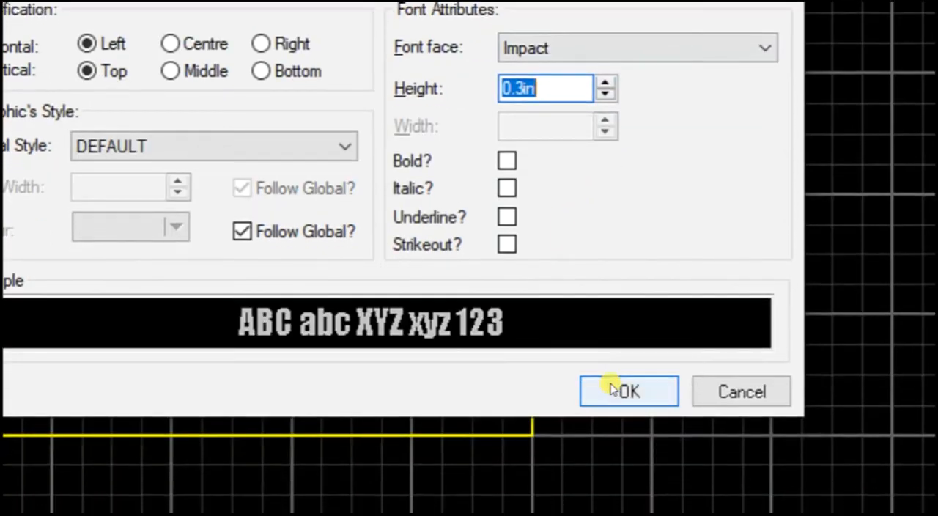
click(610, 506)
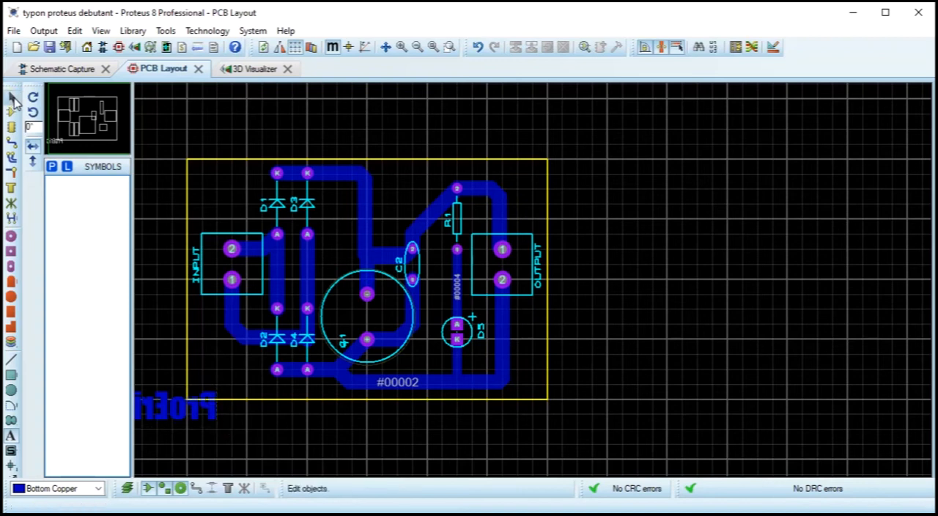
Step: Move the ProEric text onto the board, rotate it to run vertically, and place it in the corner below the INPUT connector
click(13, 99)
click(192, 414)
drag(192, 414, 257, 384)
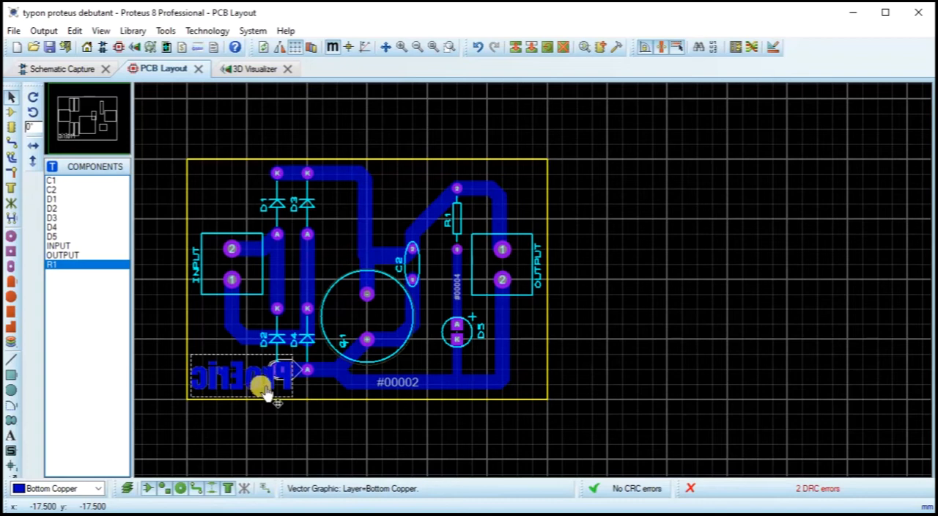
key(KP_Add)
drag(311, 397, 191, 340)
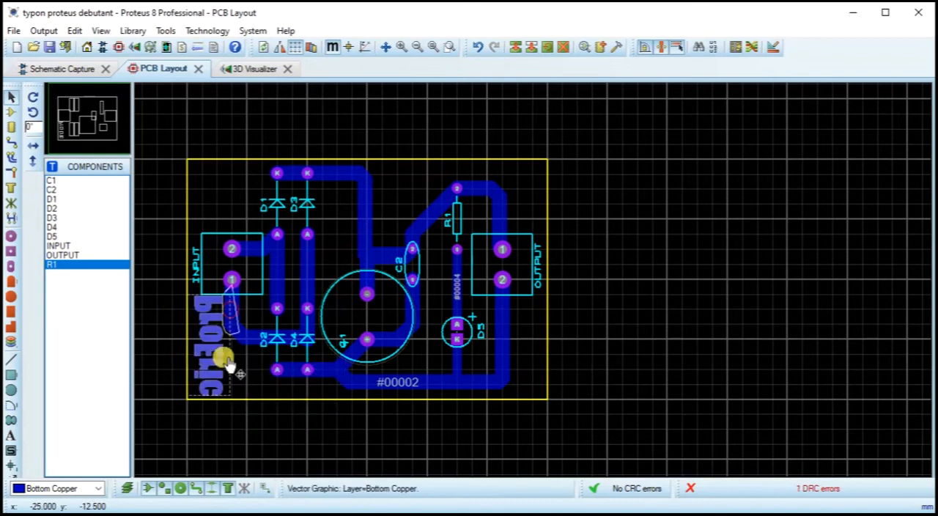
Step: Nudge the ProEric text towards the board edge, away from the track leaving INPUT pin 1
scroll(217, 338, up, 1)
mouse_move(534, 271)
mouse_down()
mouse_move(512, 274)
mouse_move(528, 283)
mouse_up()
scroll(549, 293, down, 2)
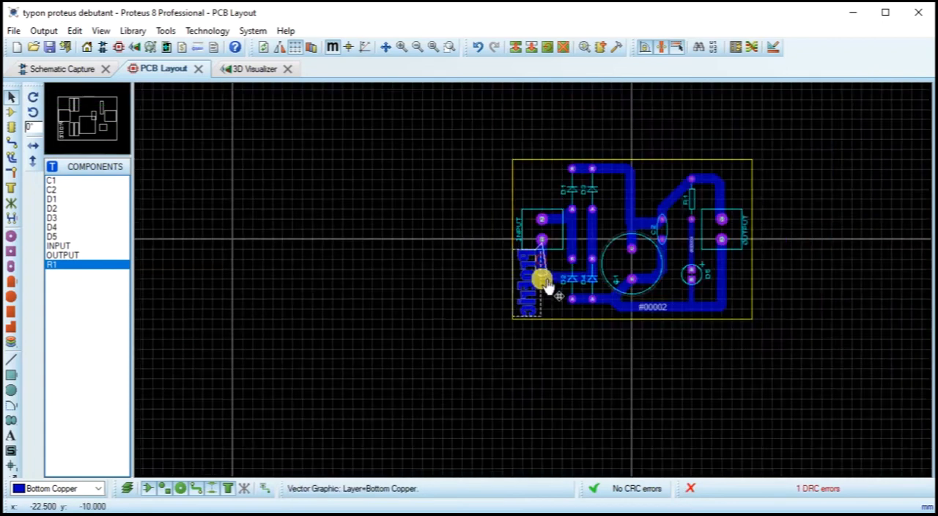
scroll(578, 256, up, 2)
scroll(428, 293, up, 1)
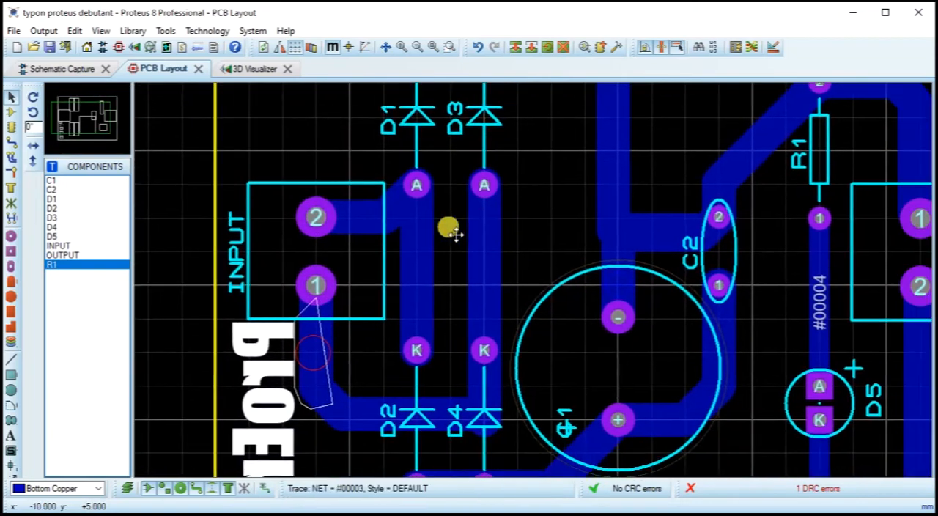
scroll(477, 247, down, 1)
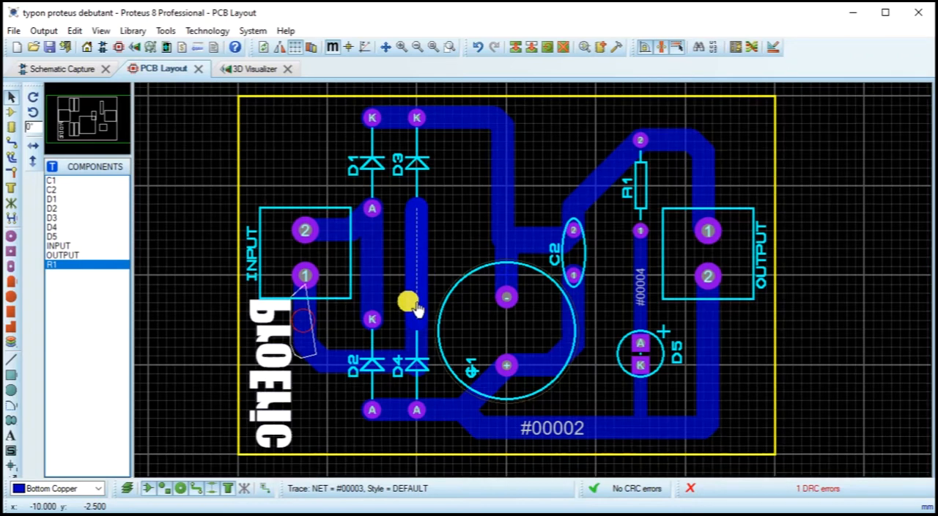
click(279, 359)
drag(274, 364, 270, 373)
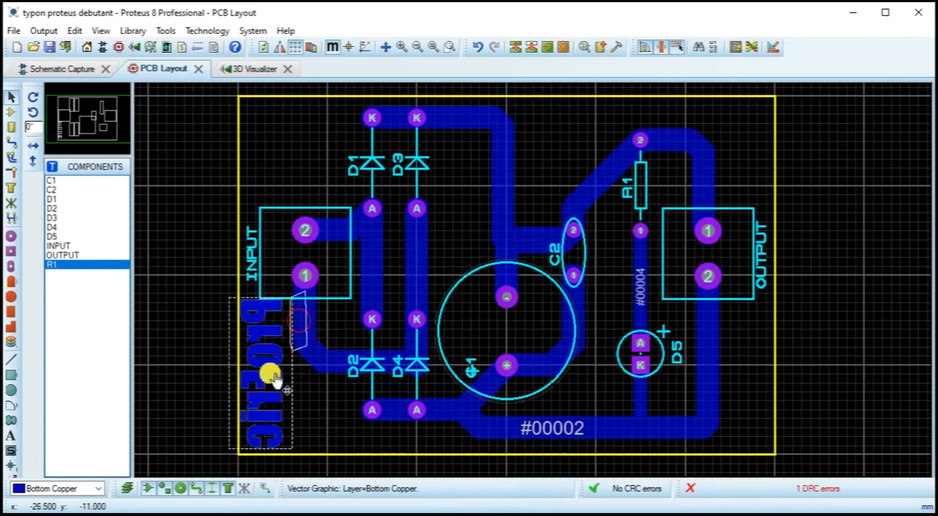
Step: Shift the vertical track below INPUT pin 1 away from the ProEric text, and recentre the text between track and board edge
click(312, 328)
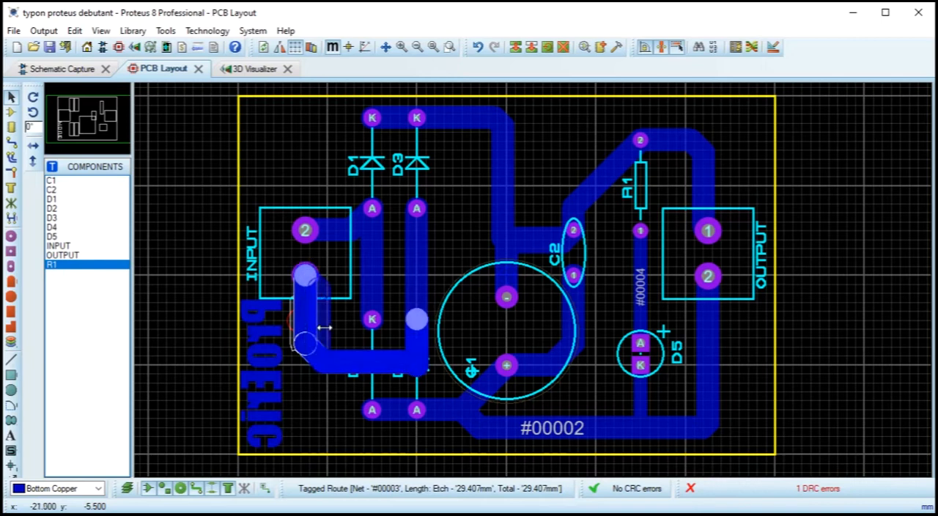
drag(324, 327, 321, 329)
drag(267, 378, 271, 380)
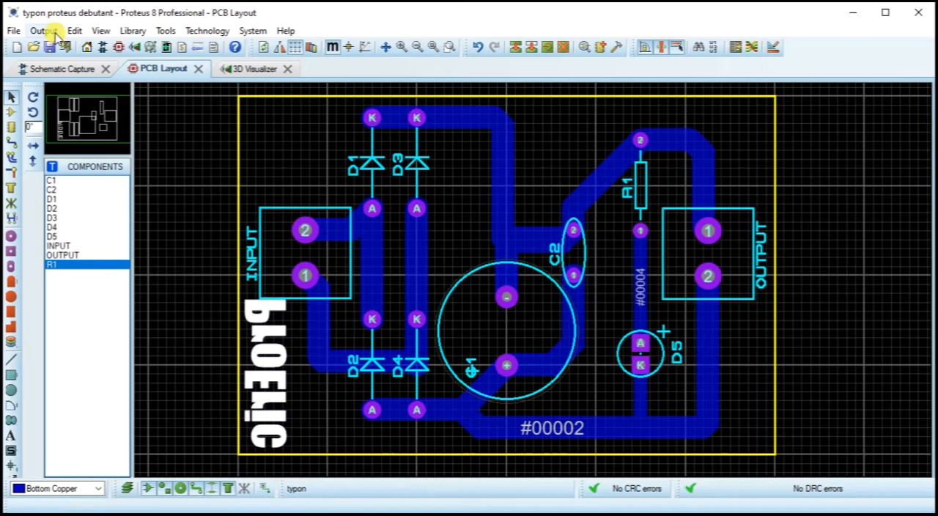
click(57, 35)
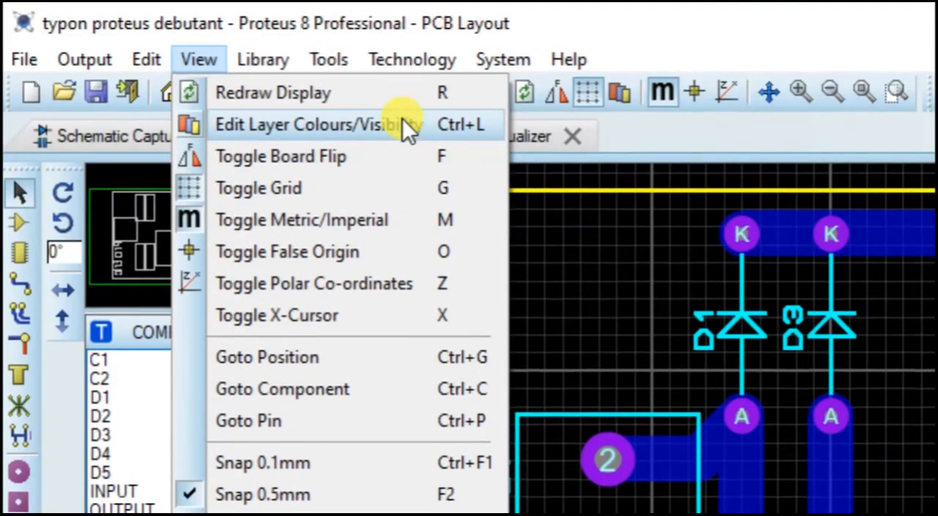
mouse_move(401, 67)
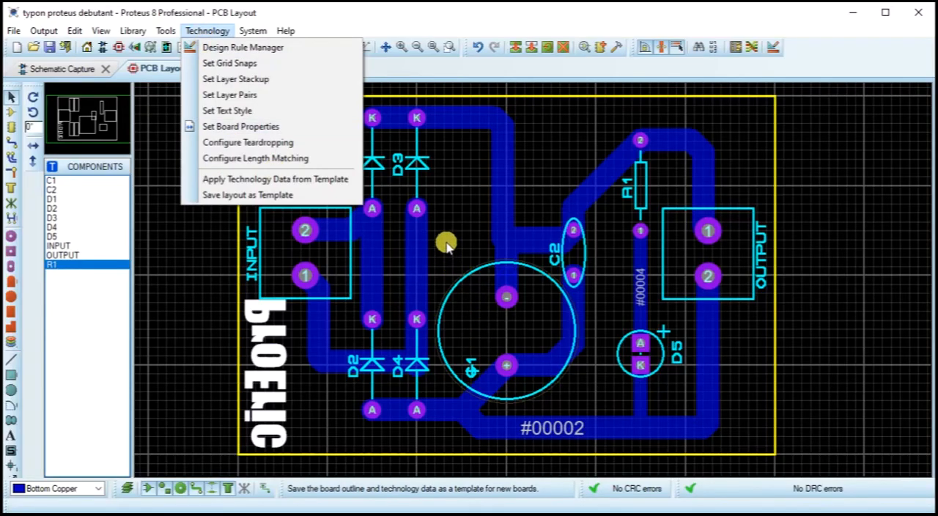
click(447, 245)
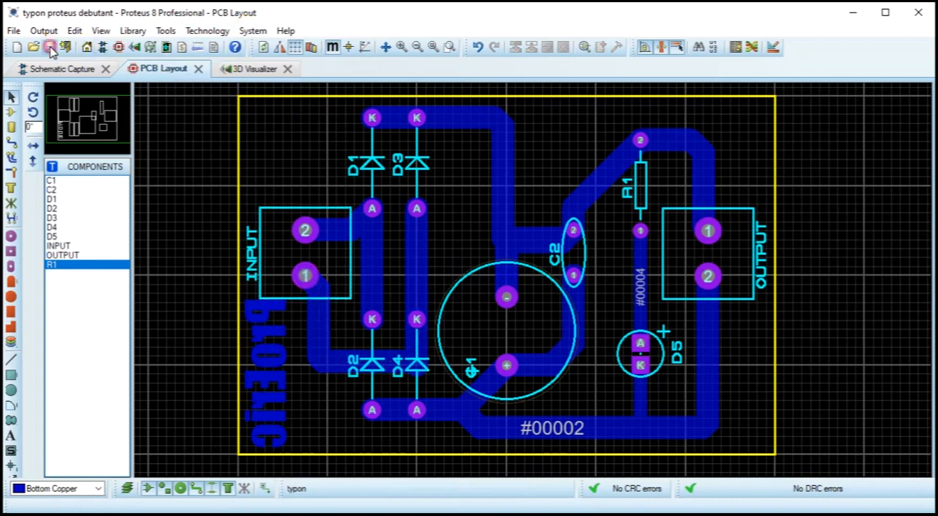
Step: Open the 3D visualizer again, start the automatic spin, and examine the ProEric text on the board's copper side
click(246, 68)
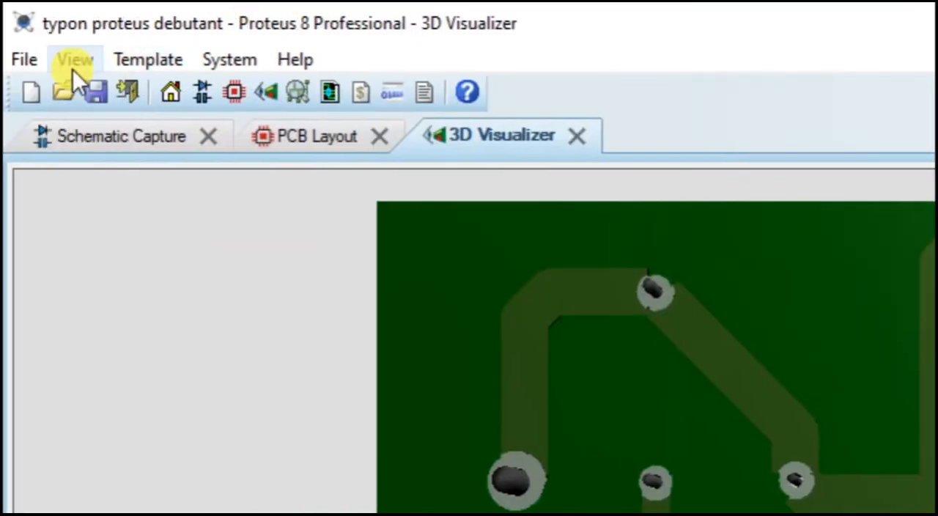
click(73, 60)
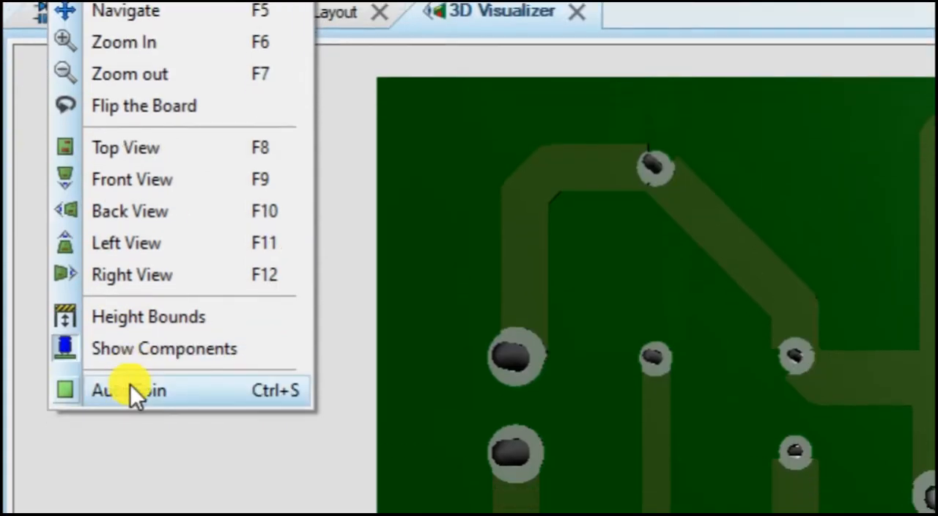
click(131, 510)
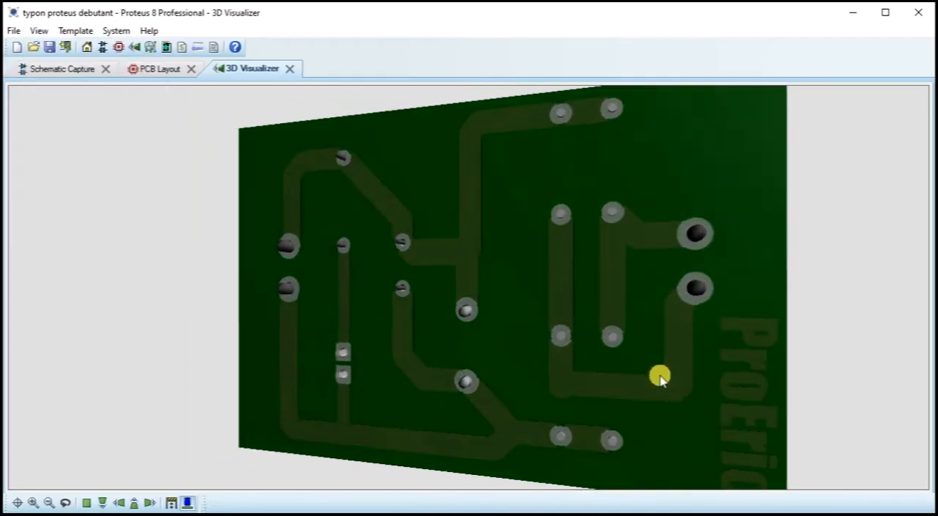
middle_click(610, 350)
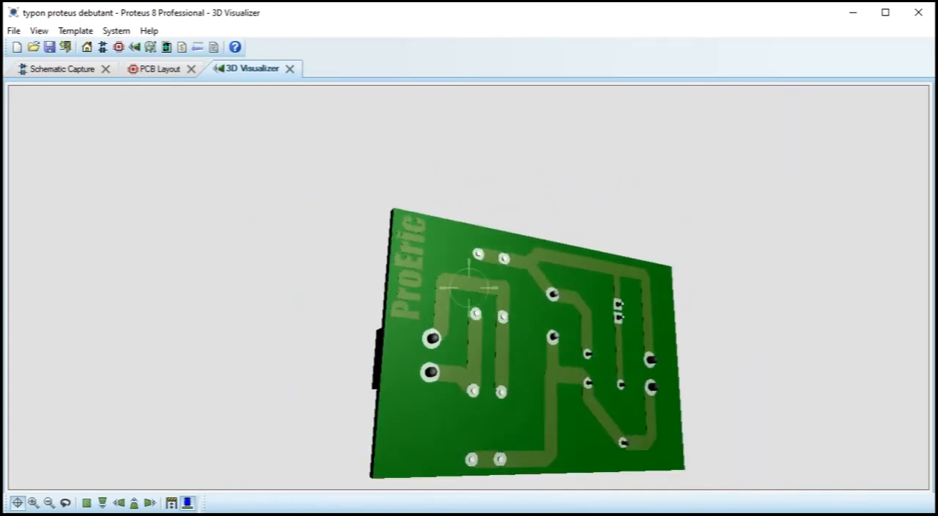
right_click(469, 287)
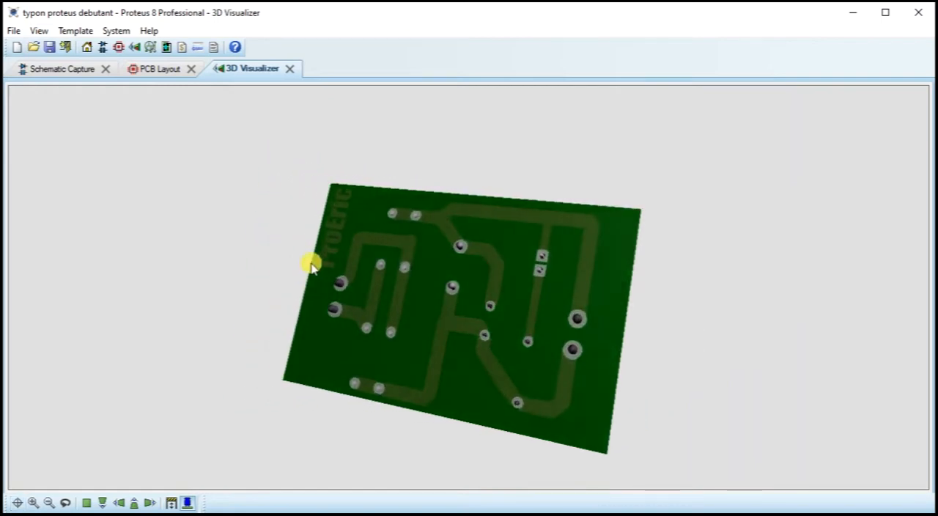
Step: Return to the PCB layout and generate a power plane on Bottom Copper with no net and the DEFAULT boundary
click(159, 71)
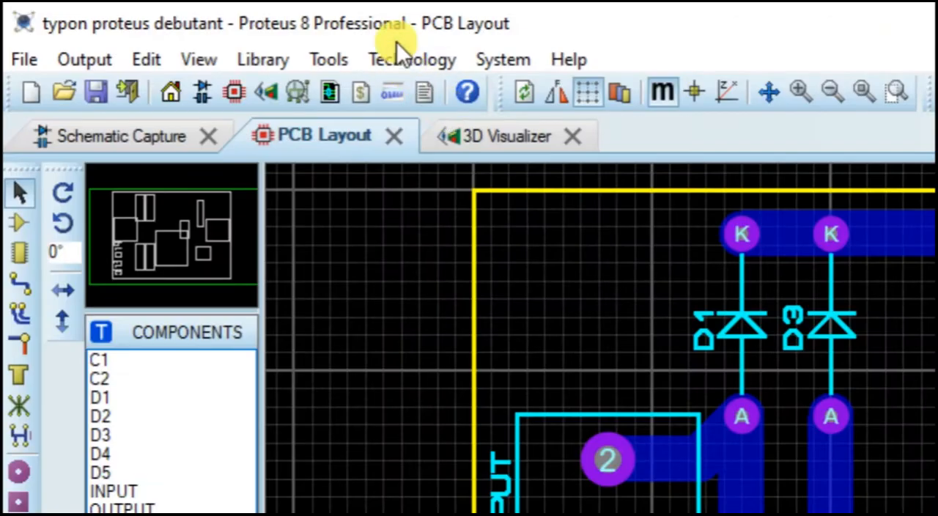
click(411, 55)
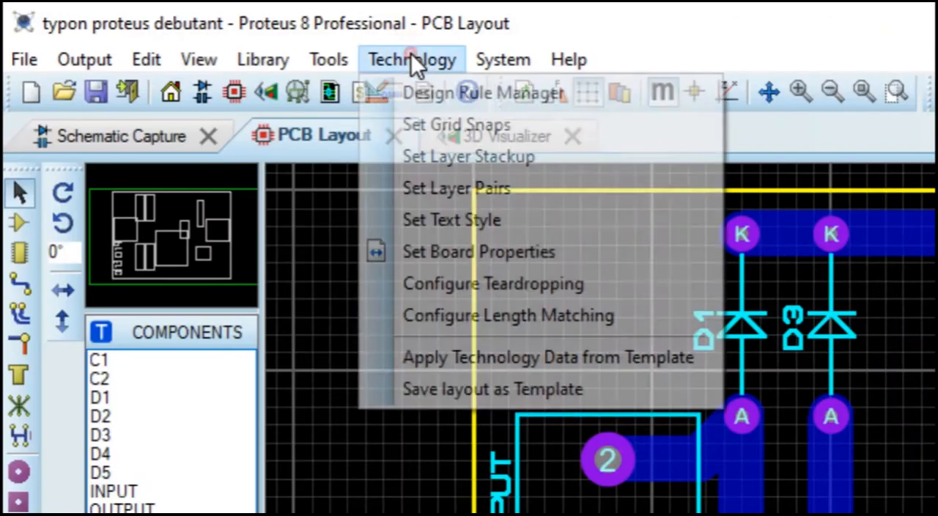
mouse_move(505, 57)
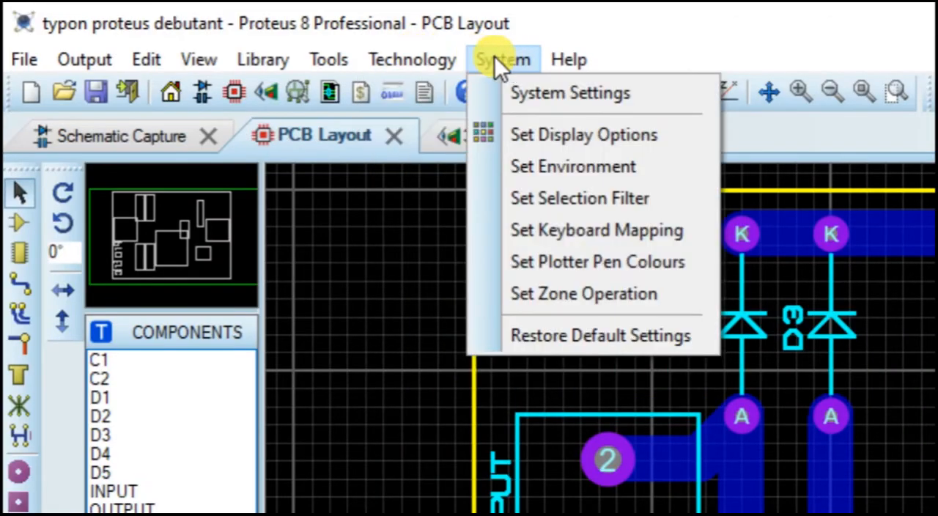
mouse_move(346, 50)
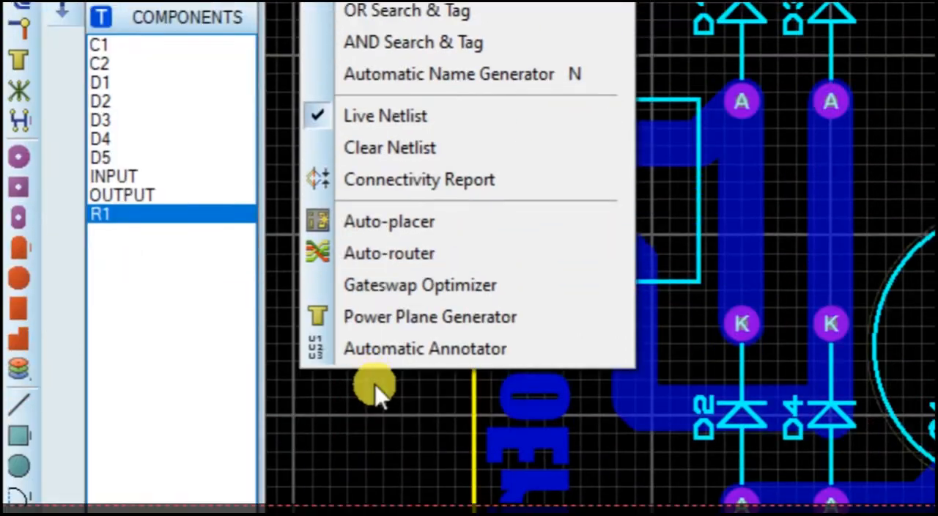
click(408, 318)
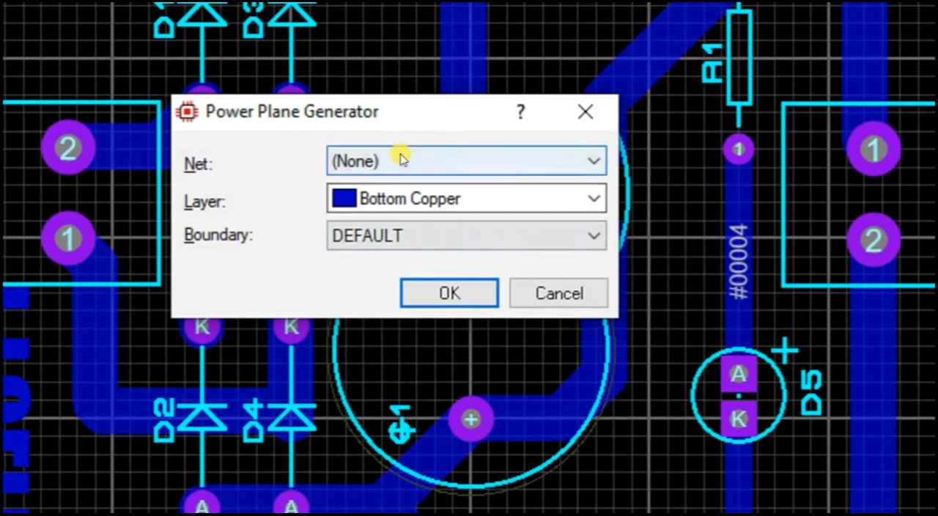
click(401, 130)
click(401, 160)
click(392, 203)
click(392, 202)
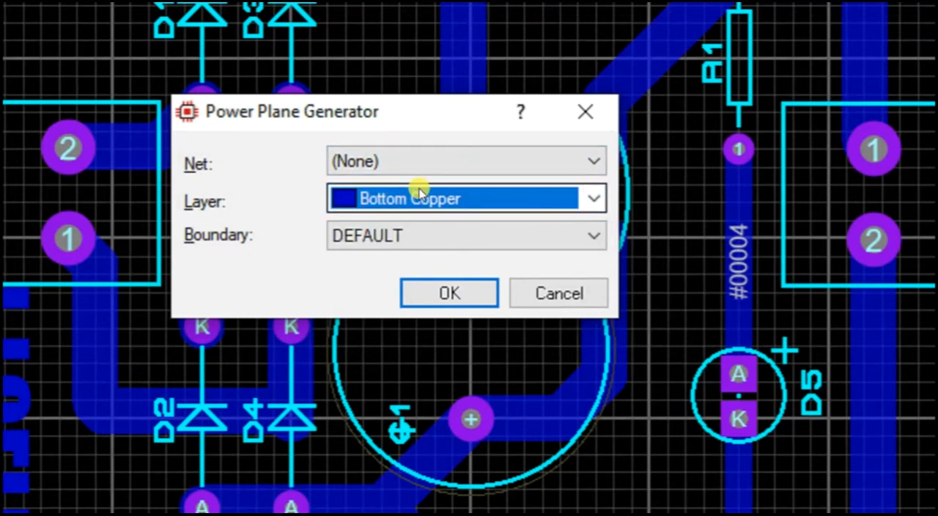
click(405, 236)
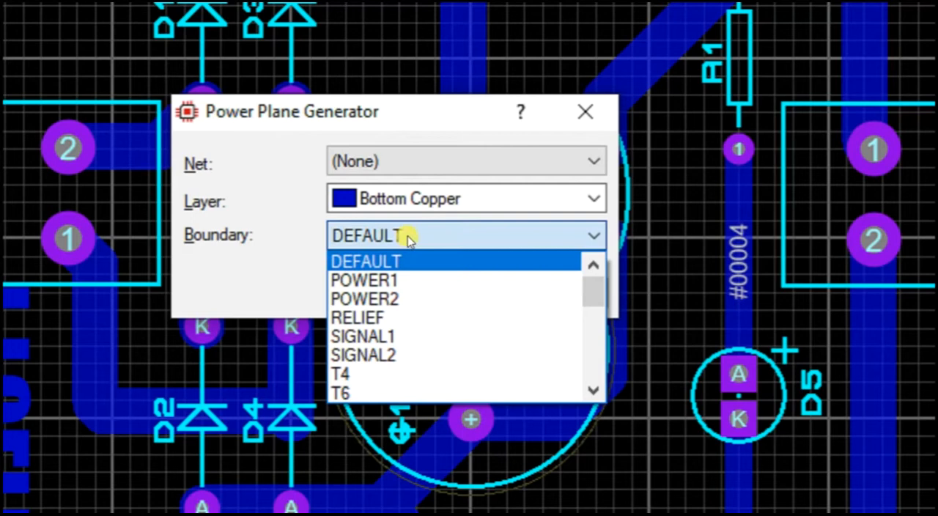
click(413, 235)
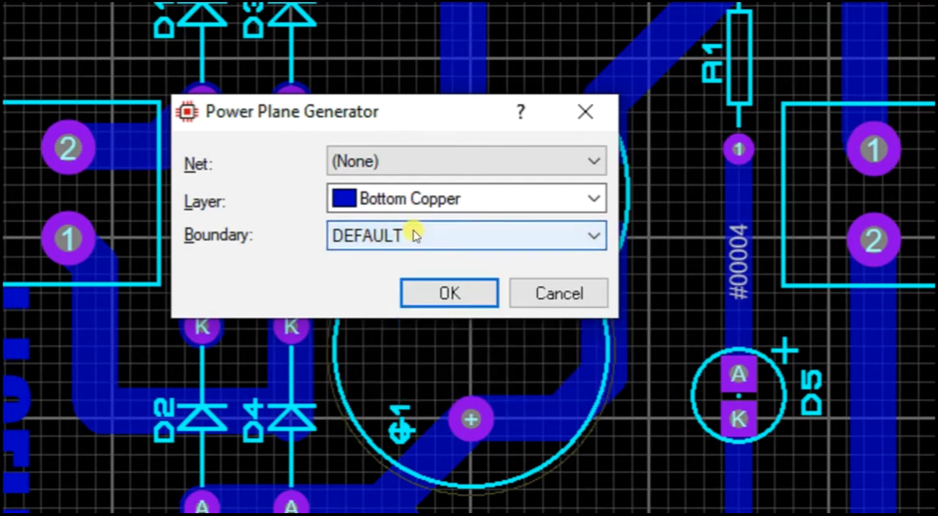
click(453, 293)
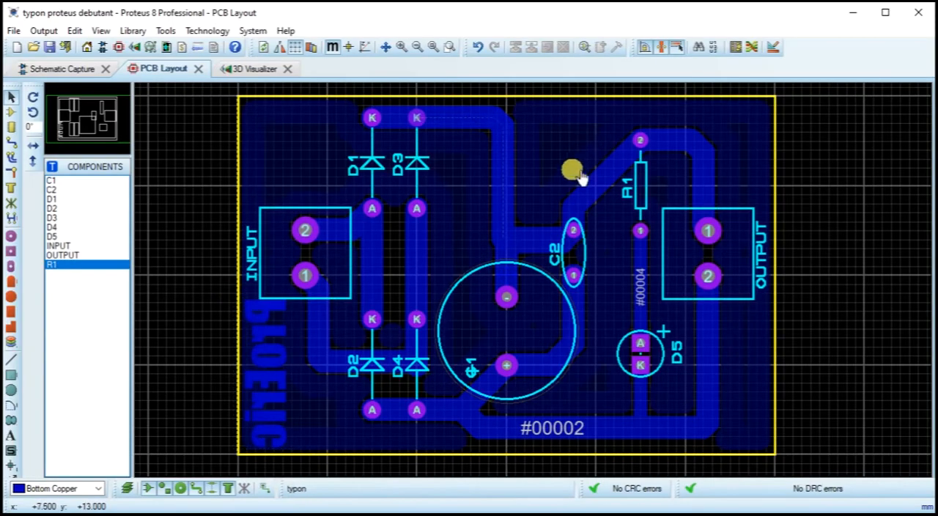
Step: Edit the new copper zone to use a 40th clearance and the Normal display colour
click(551, 206)
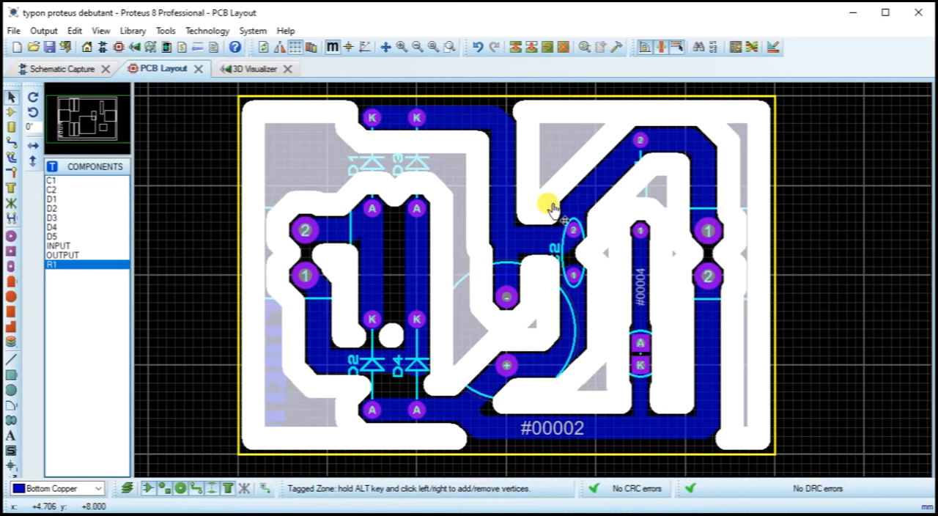
click(551, 206)
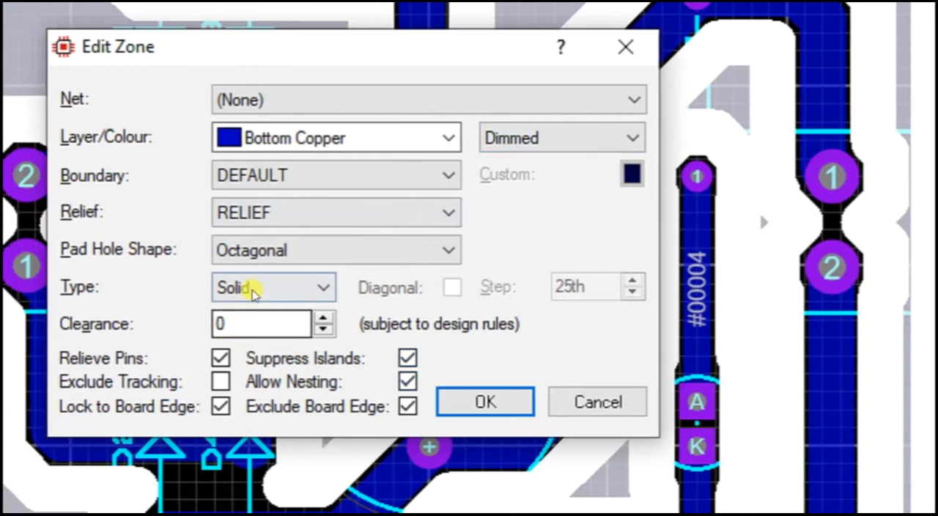
click(337, 320)
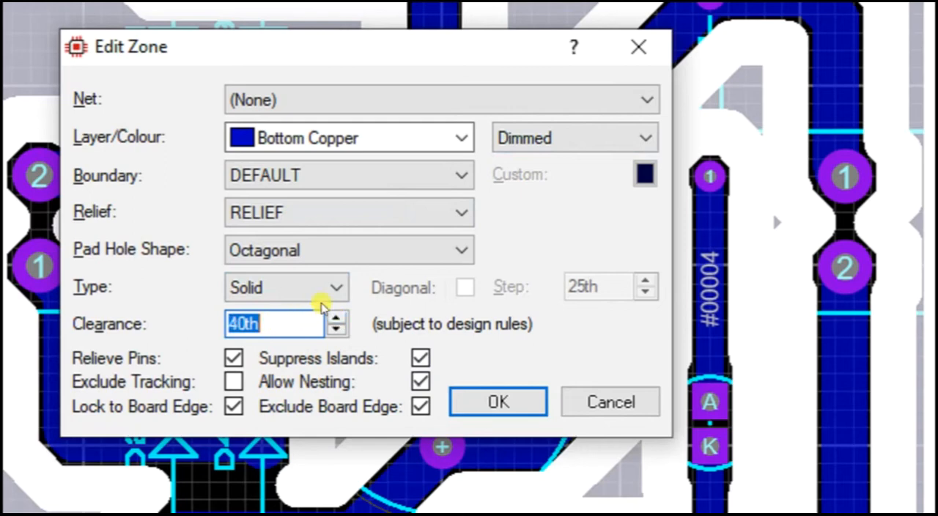
click(550, 142)
click(551, 161)
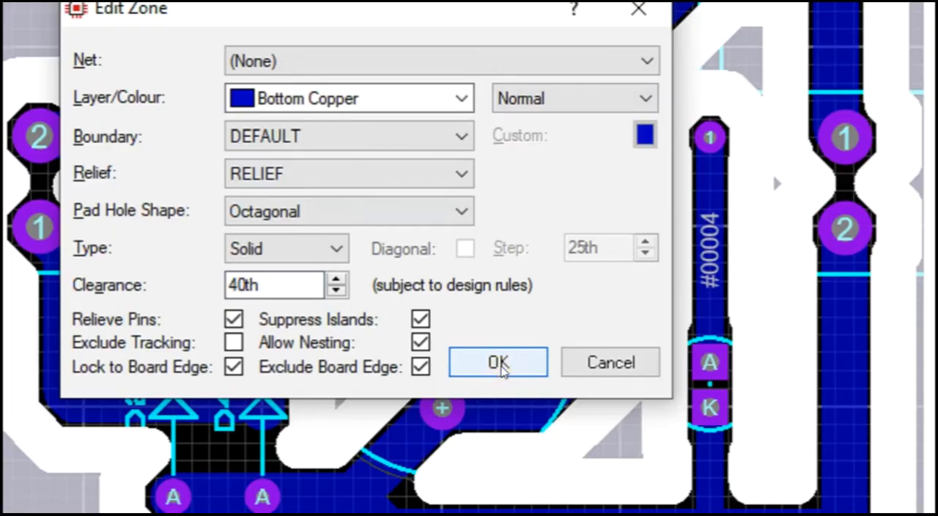
click(498, 363)
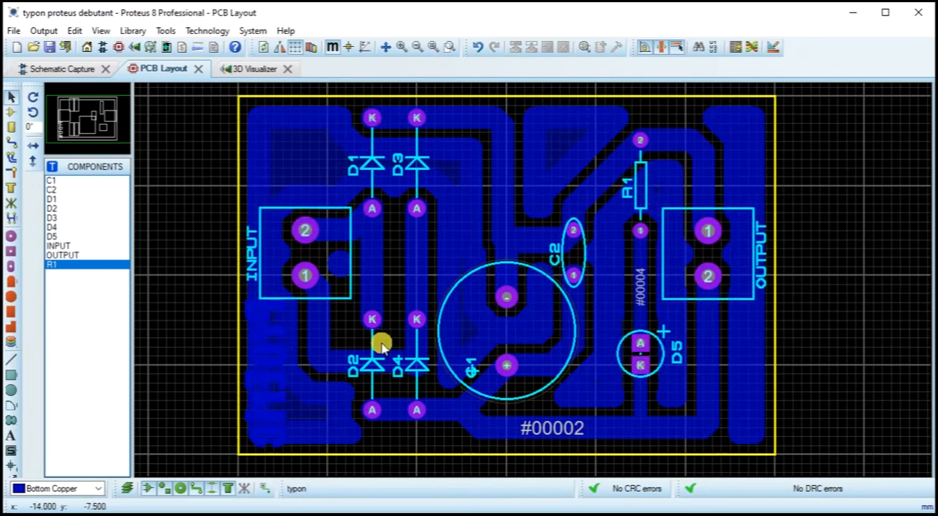
Step: Check the power plane on the board's copper side in 3D, and save the project from the PCB layout
click(235, 71)
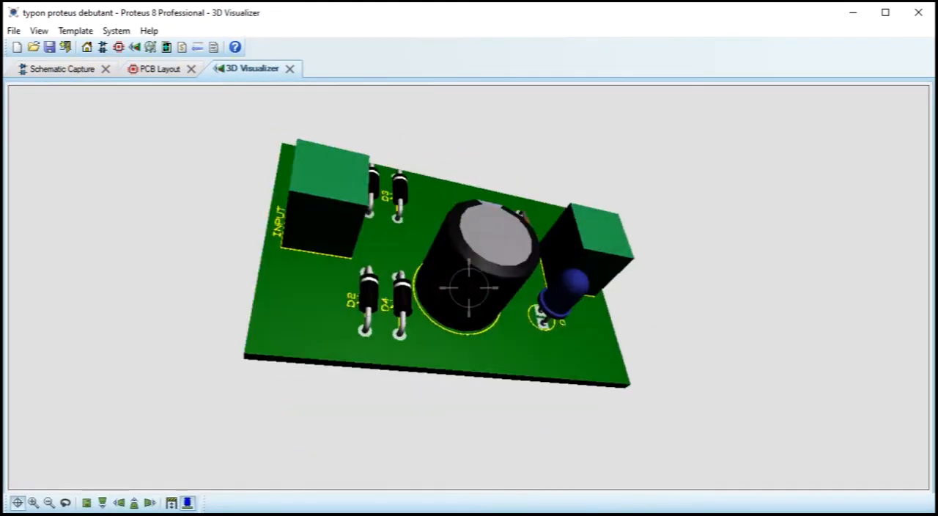
drag(468, 287, 469, 287)
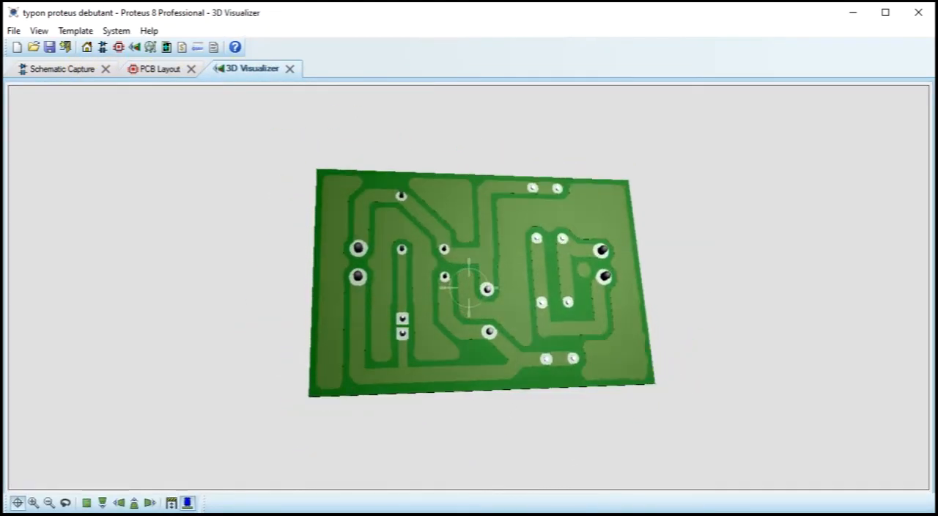
click(146, 68)
click(49, 47)
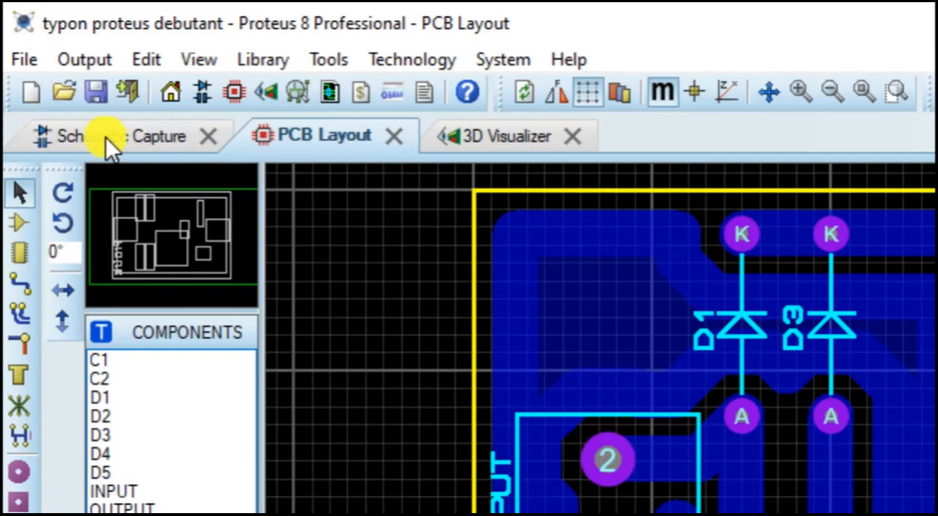
Step: In the schematic, place a GROUND terminal on the lower supply wire directly below diode D2
click(106, 137)
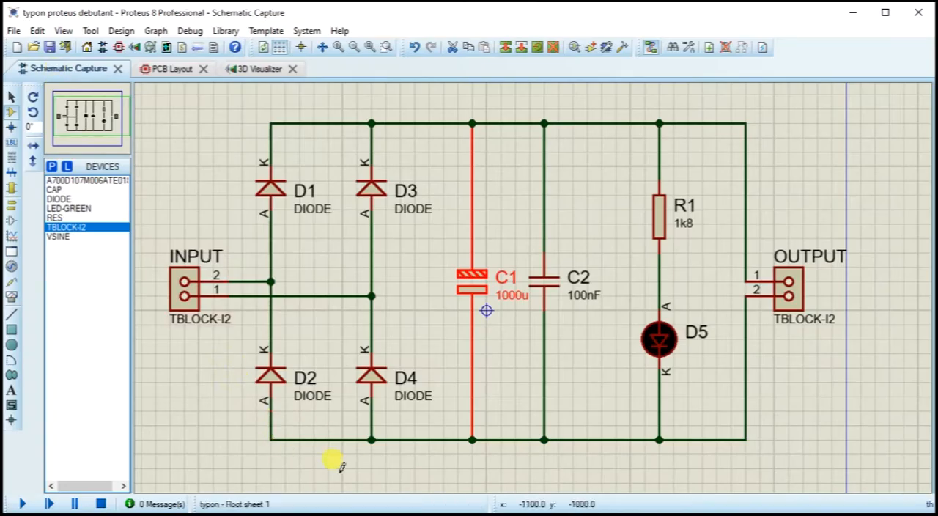
click(13, 209)
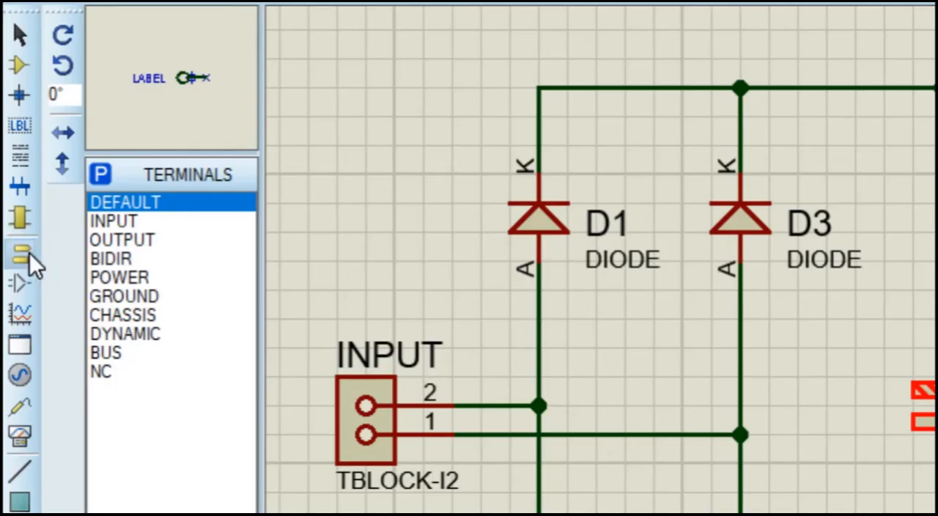
click(119, 294)
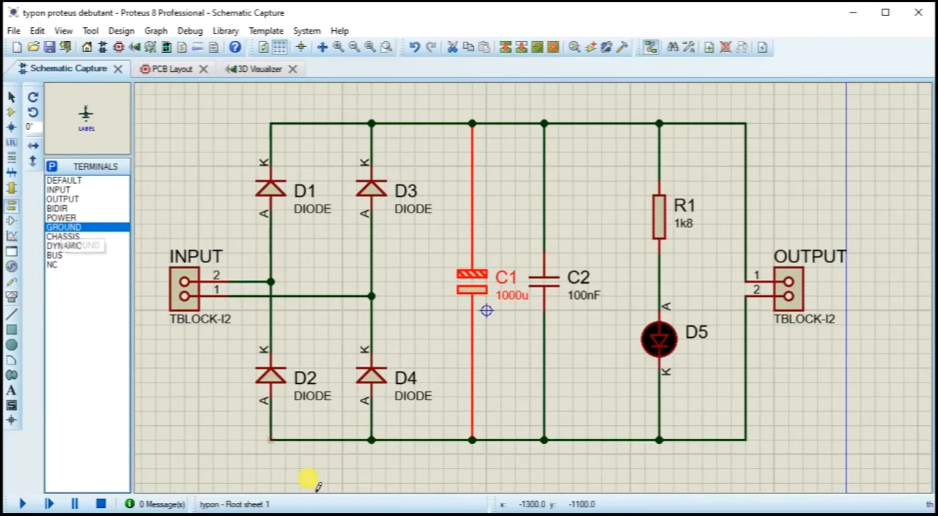
click(313, 479)
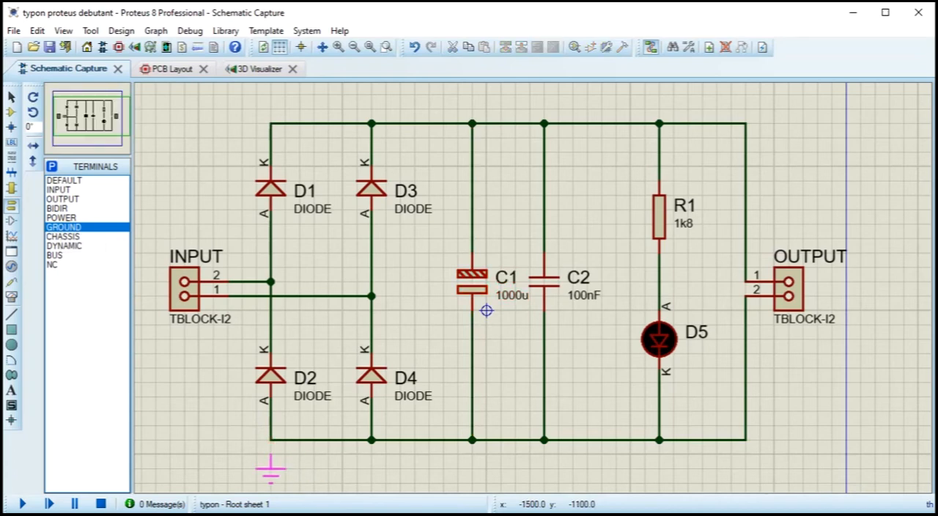
click(279, 461)
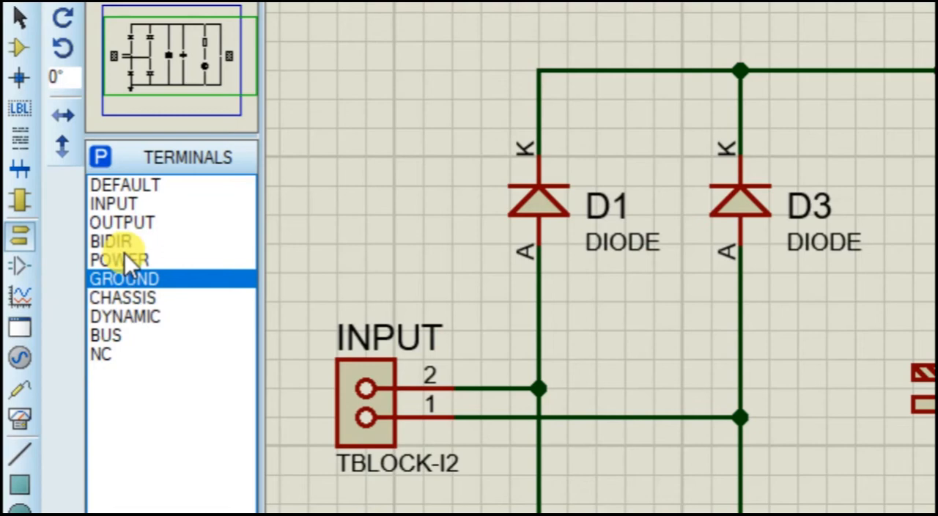
Step: Place a POWER terminal labelled VCC on the upper supply wire between C1 and C2, and save the project
click(126, 256)
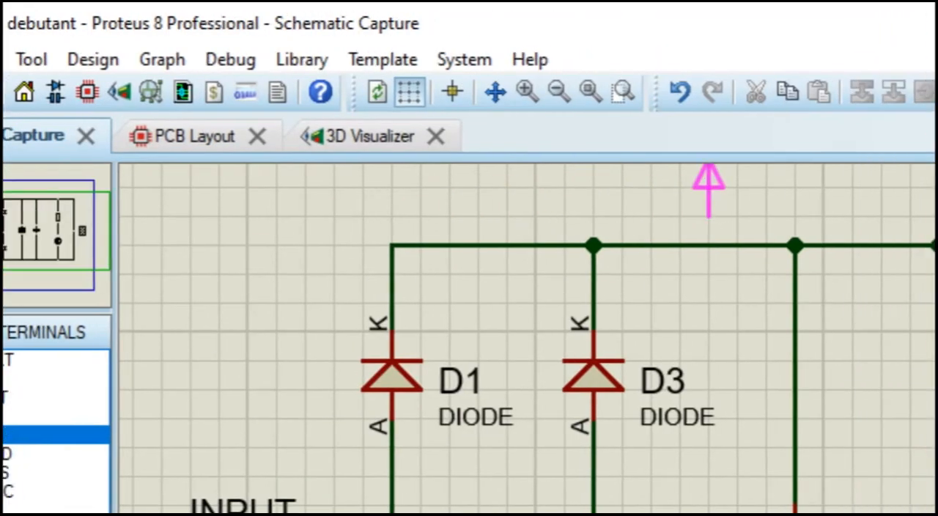
click(851, 246)
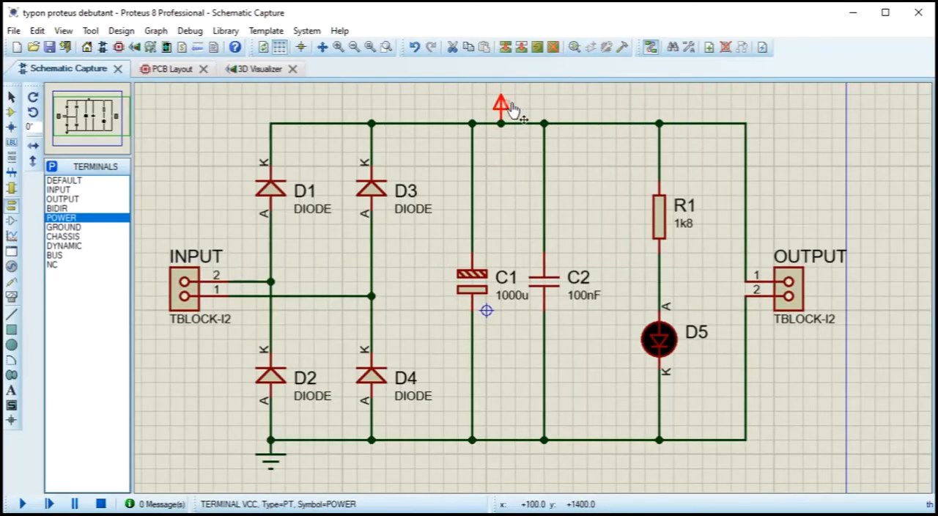
double_click(699, 245)
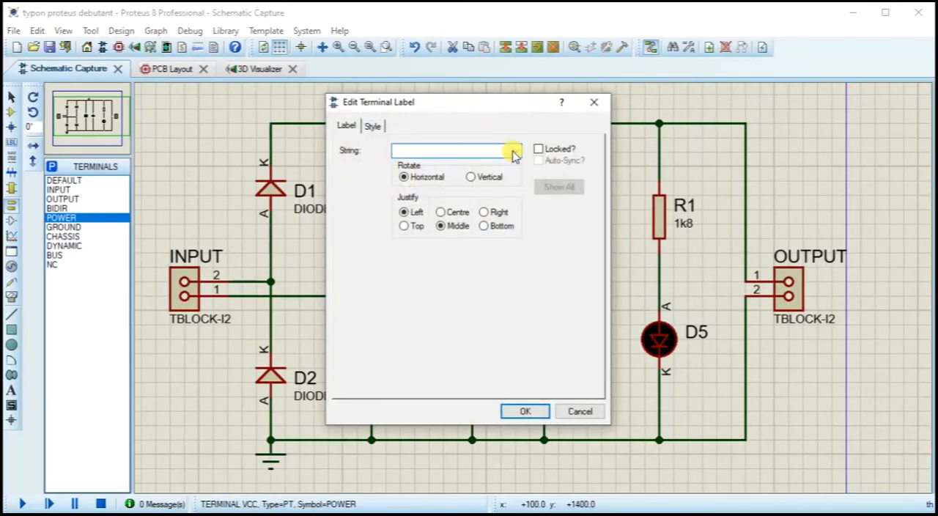
click(513, 152)
click(458, 169)
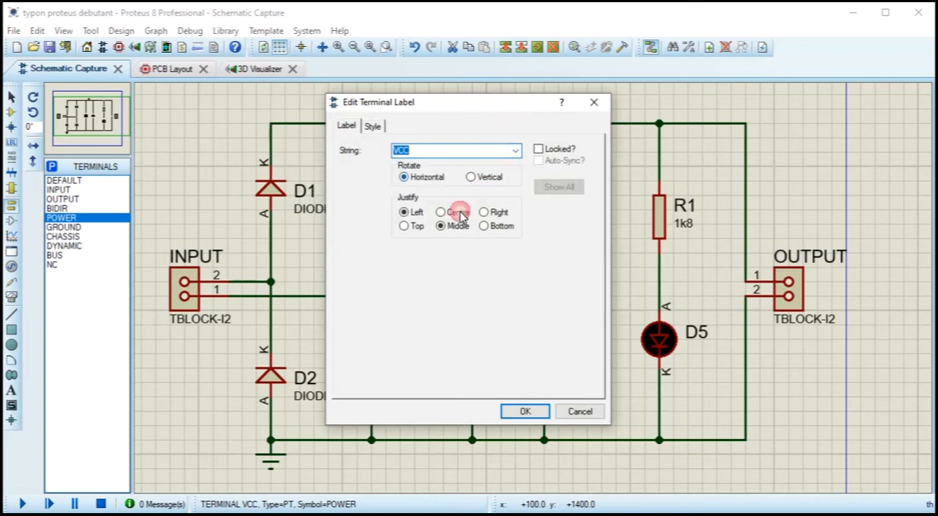
click(525, 411)
click(51, 48)
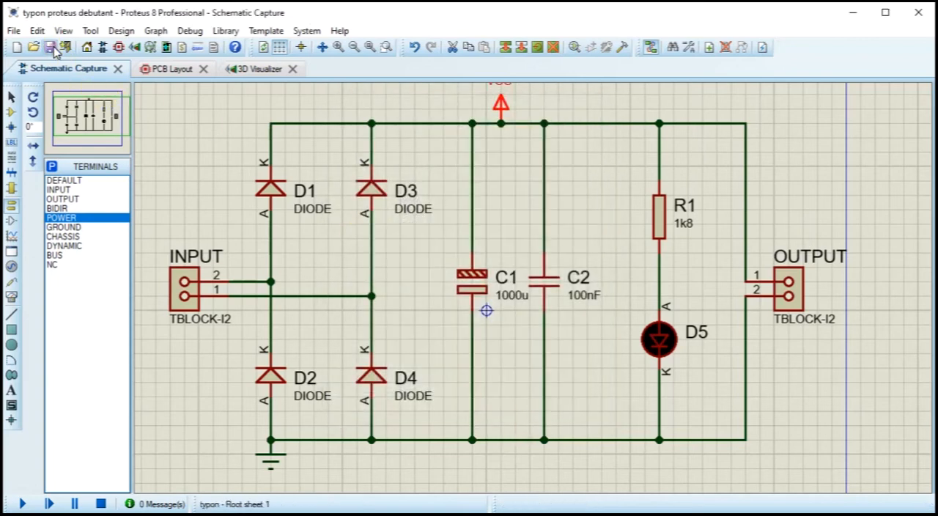
Step: Back in the PCB layout, assign the bottom copper zone to the GND=POWER net
click(171, 72)
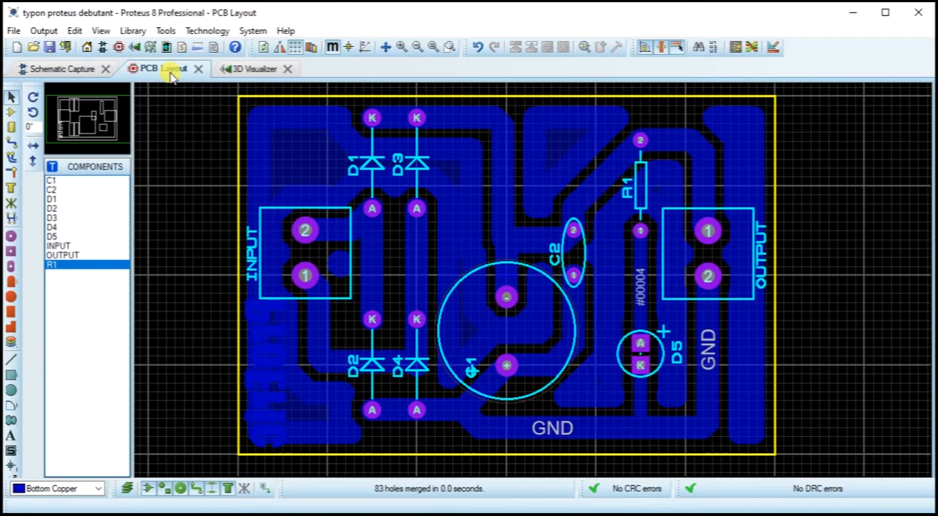
click(353, 435)
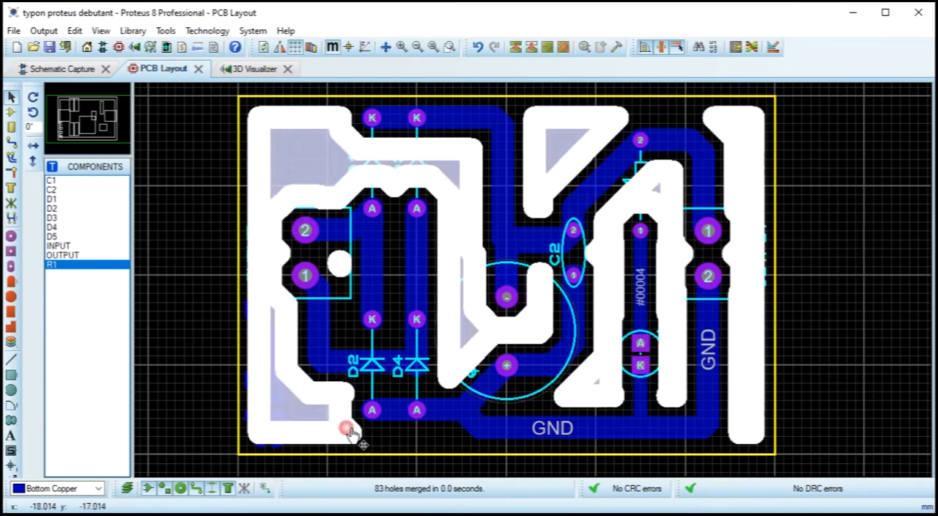
click(353, 435)
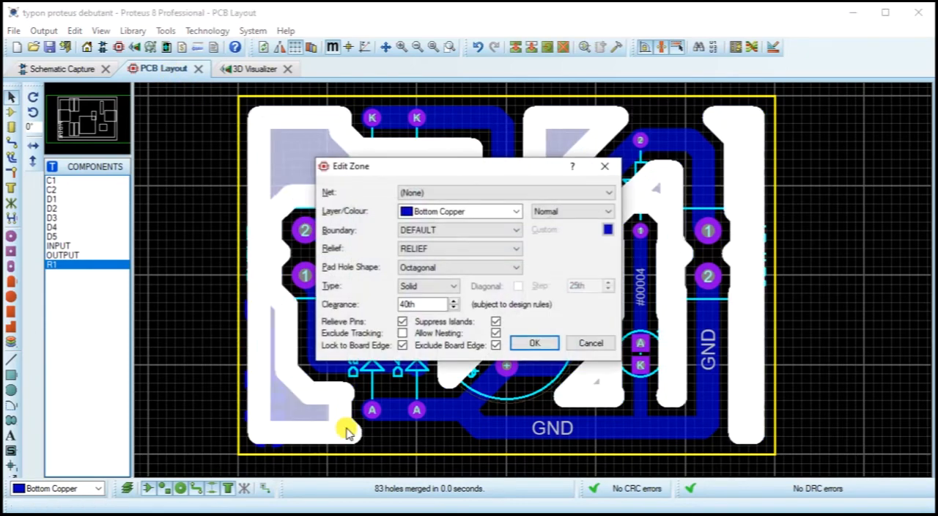
click(458, 194)
click(442, 214)
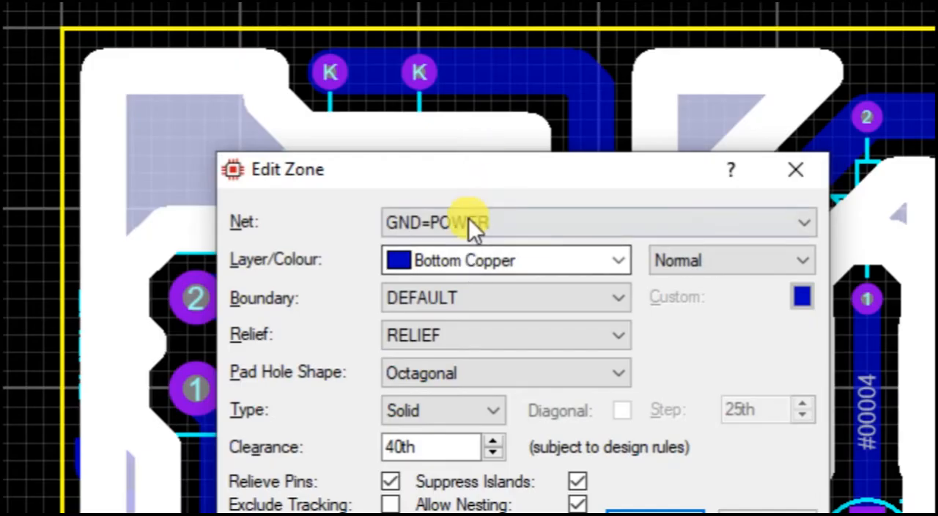
click(441, 195)
click(441, 249)
click(449, 230)
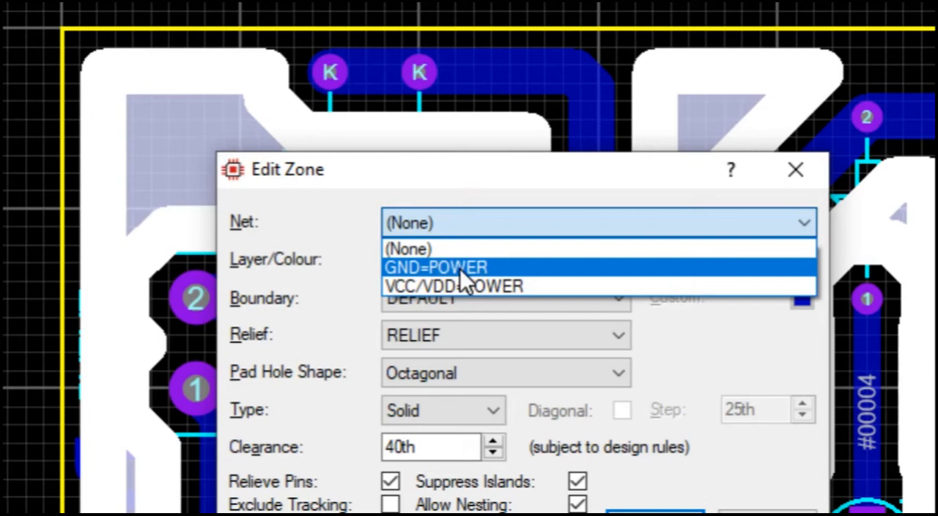
click(460, 269)
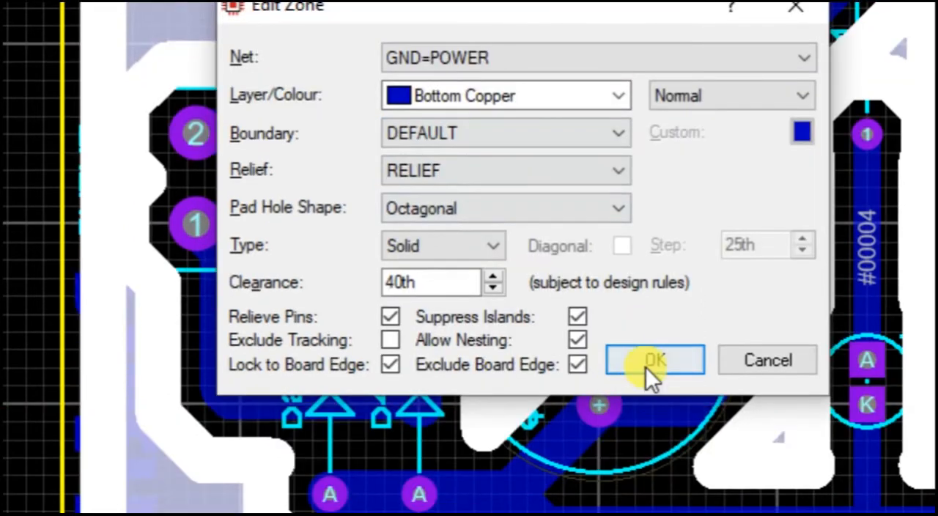
click(654, 469)
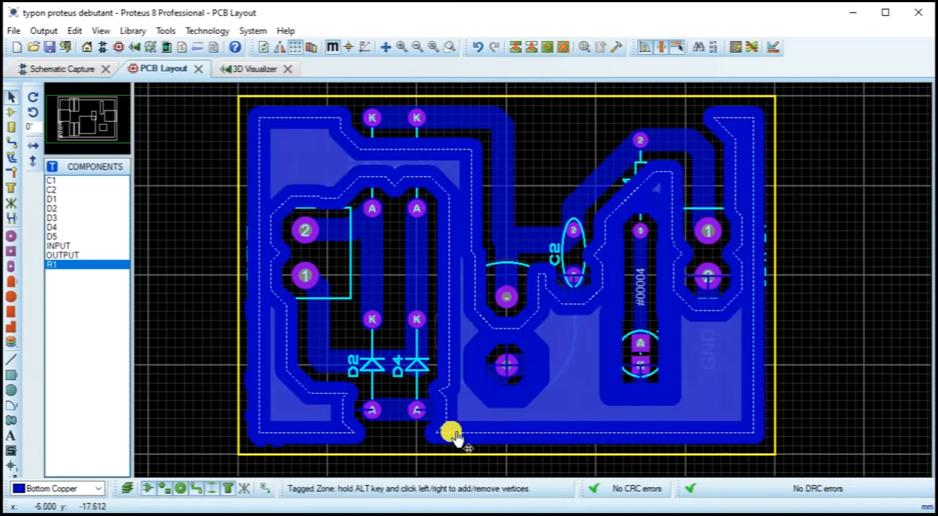
Step: Set the bottom copper zone's clearance to 20th
double_click(449, 433)
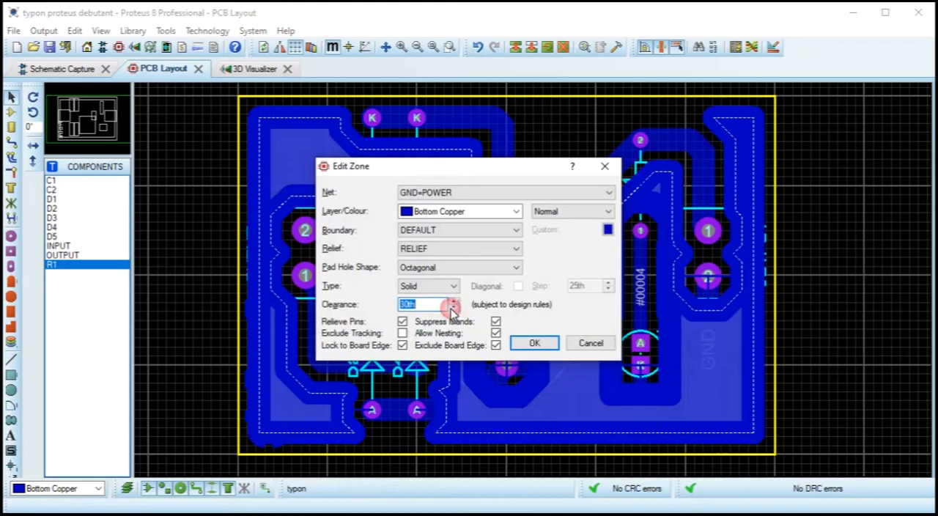
click(522, 344)
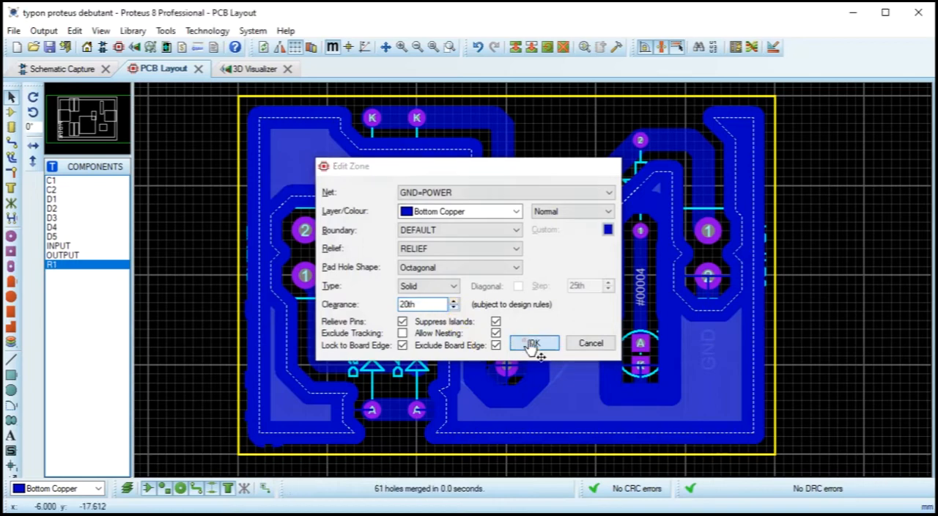
click(546, 164)
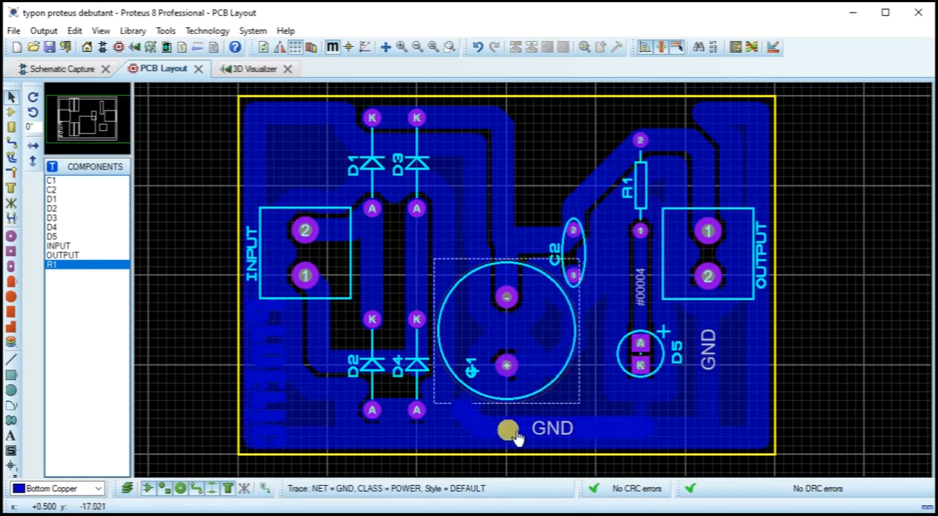
Step: Reopen the bottom copper zone's properties and set its clearance to 30th
click(500, 441)
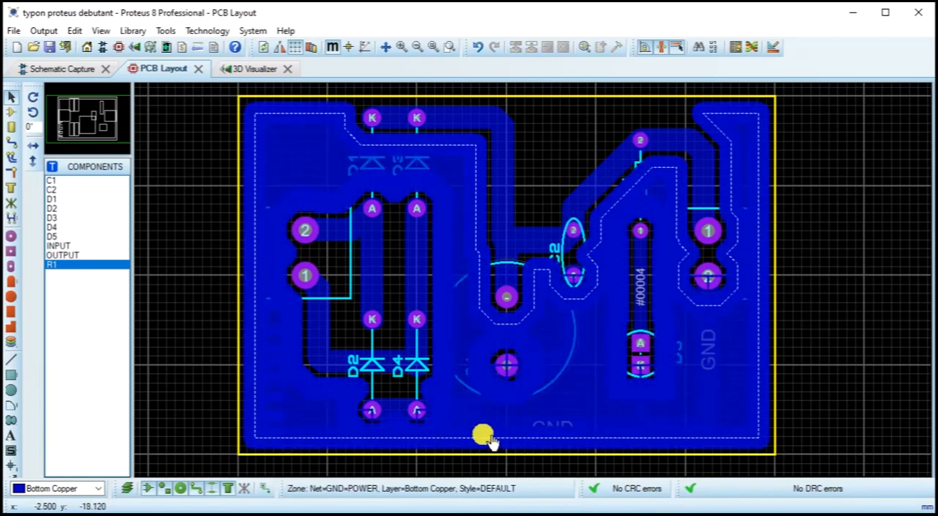
click(485, 435)
click(487, 441)
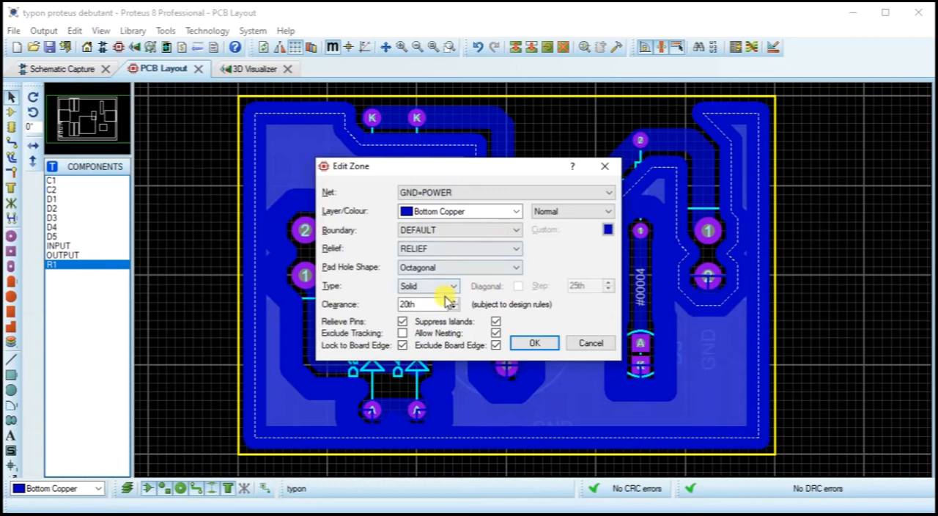
click(532, 343)
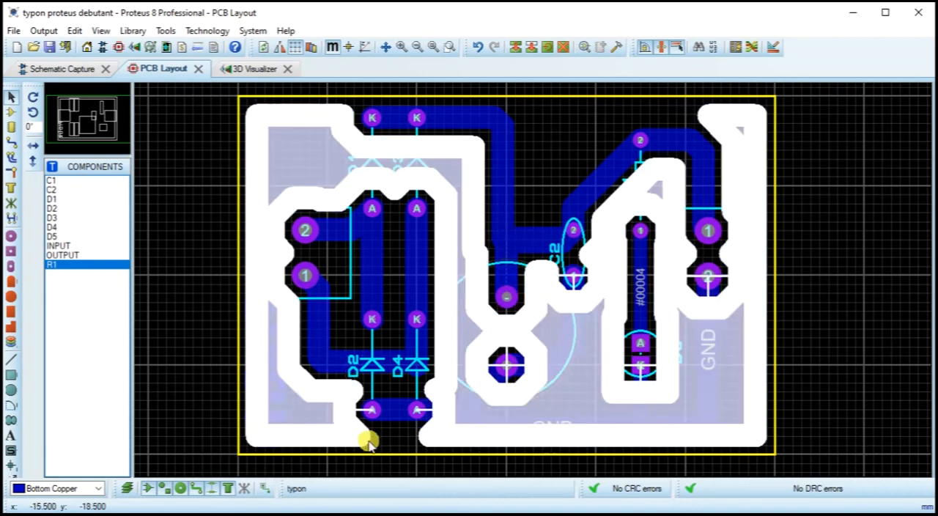
Step: Assign the bottom copper zone to the VCC/VDD=POWER net
click(329, 438)
click(329, 438)
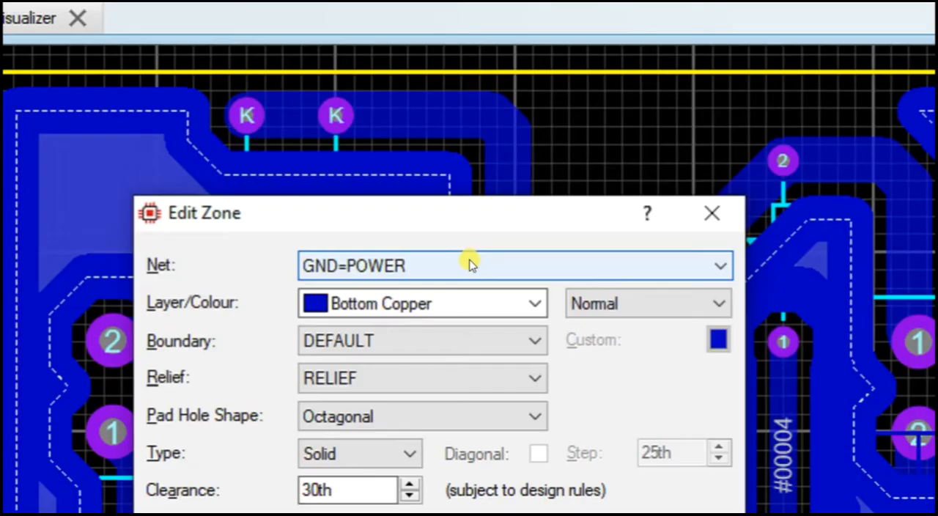
click(483, 193)
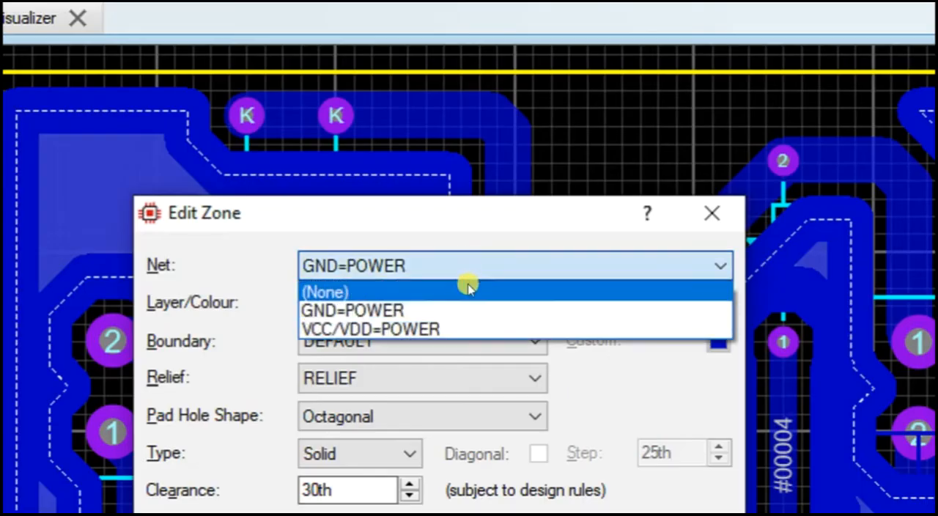
click(459, 330)
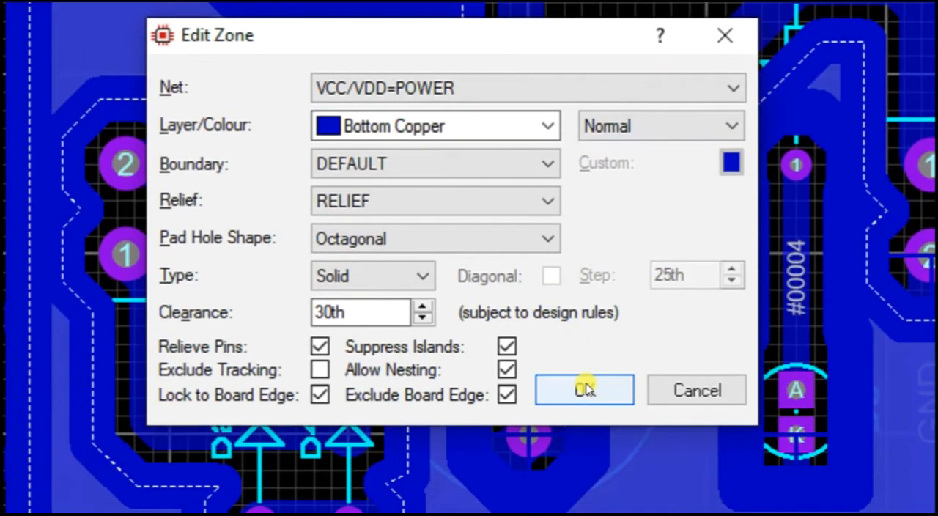
click(592, 391)
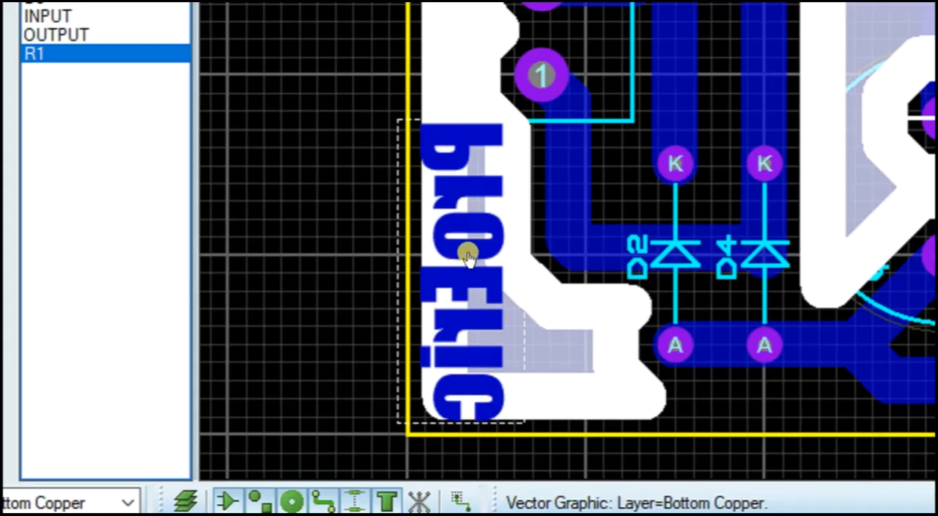
Step: Draw a bottom copper zone around the copper text below the INPUT connector, with its type set to Empty
click(467, 207)
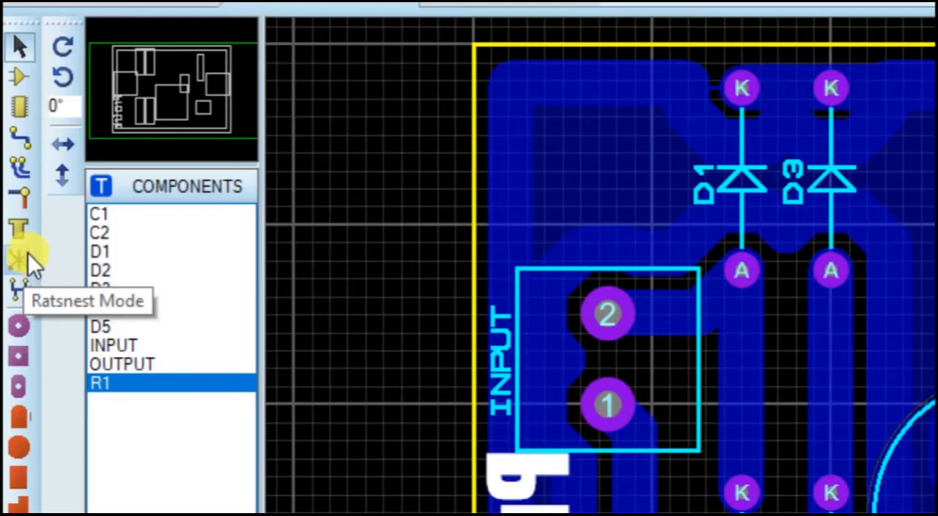
click(19, 228)
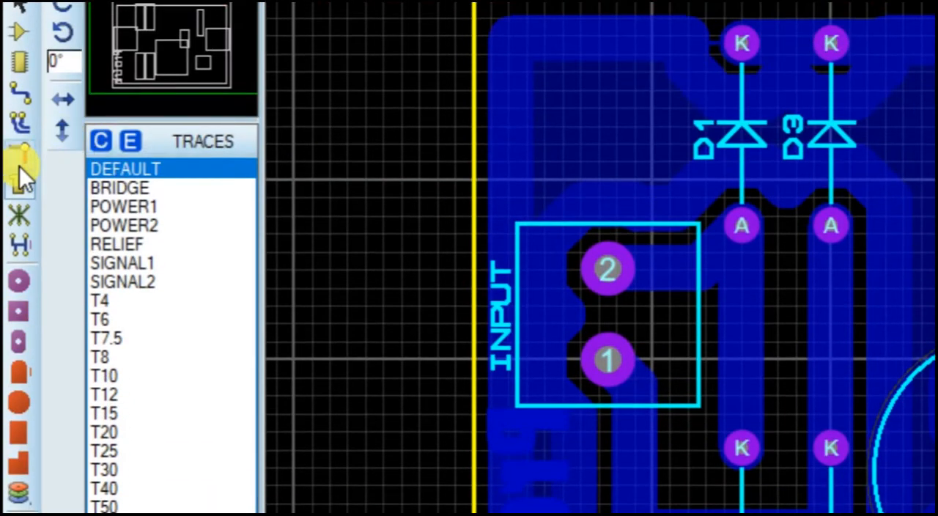
drag(438, 377, 621, 393)
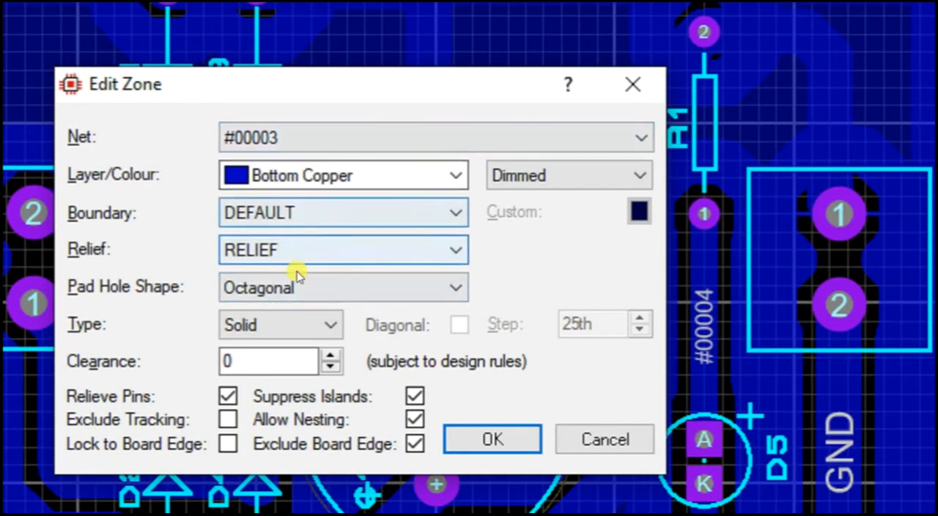
click(294, 331)
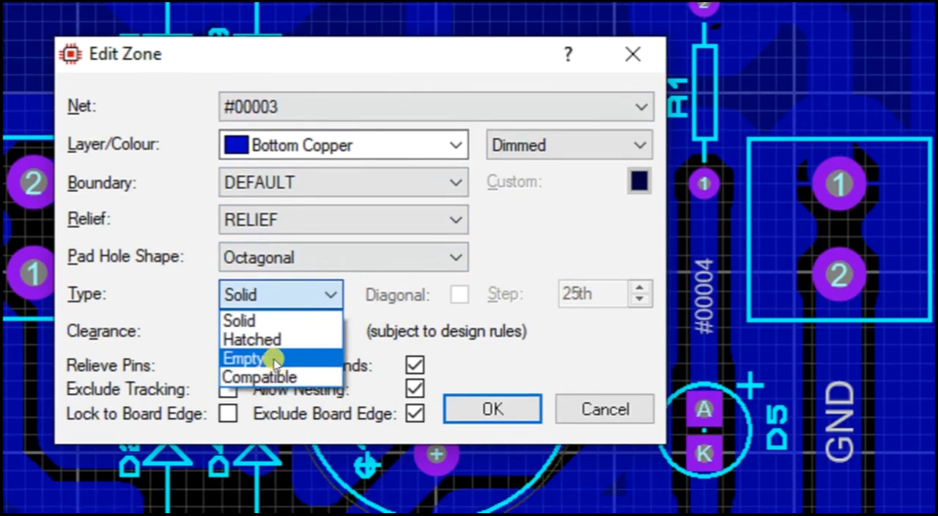
click(272, 359)
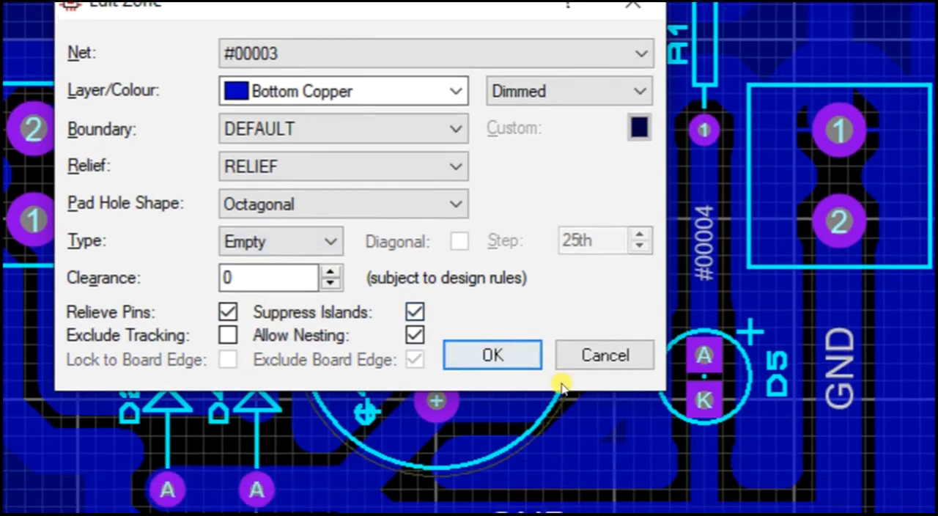
click(503, 413)
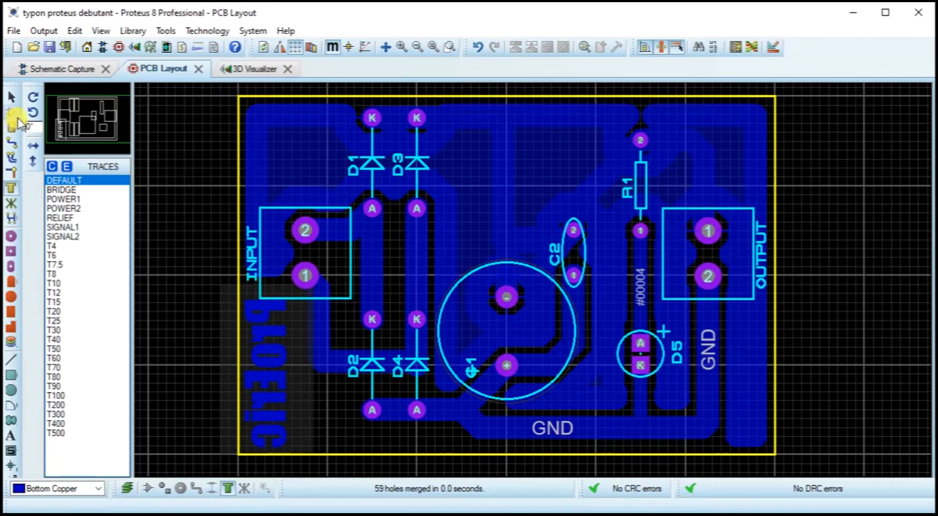
Step: Narrow the empty zone from both sides so it frames the copper text closely inside the board's left edge
click(11, 97)
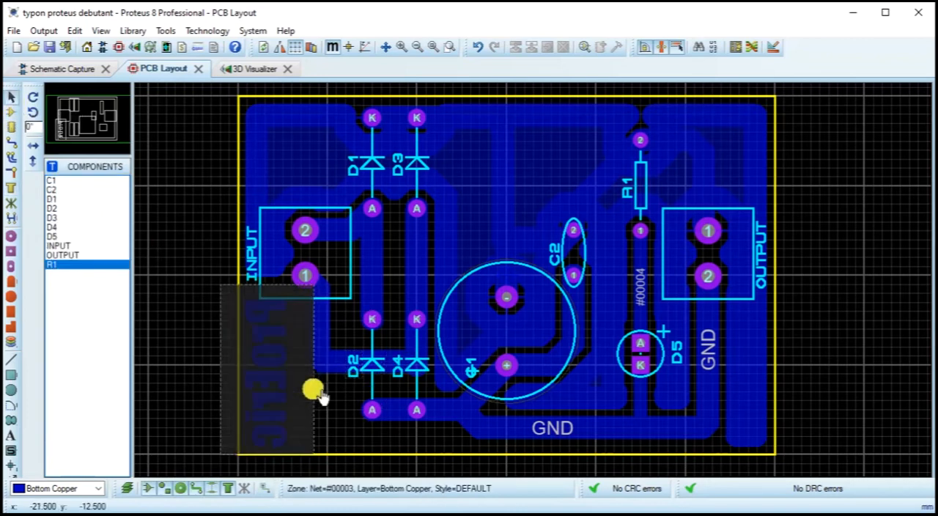
click(282, 385)
drag(219, 369, 241, 370)
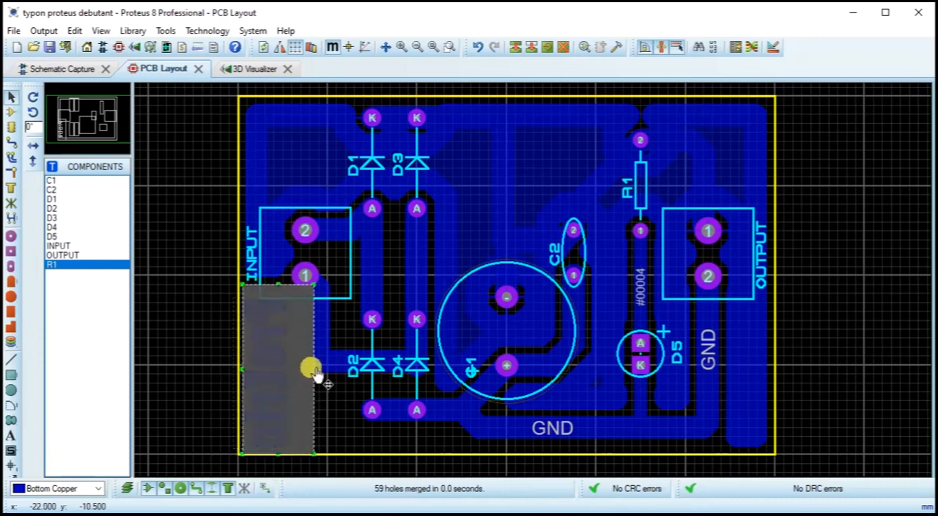
mouse_move(315, 369)
mouse_down()
mouse_move(299, 369)
mouse_move(304, 377)
mouse_up()
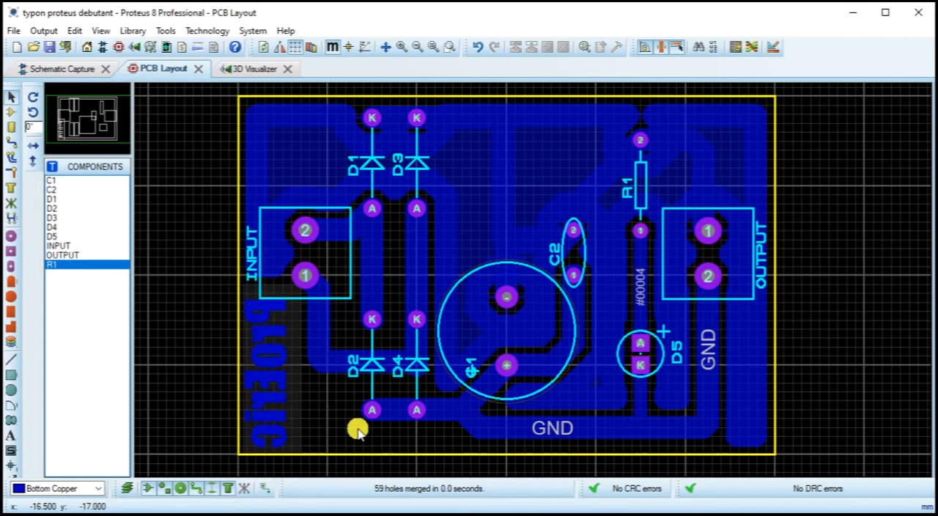
Step: Assign the main bottom copper zone to the GND=POWER net
double_click(761, 445)
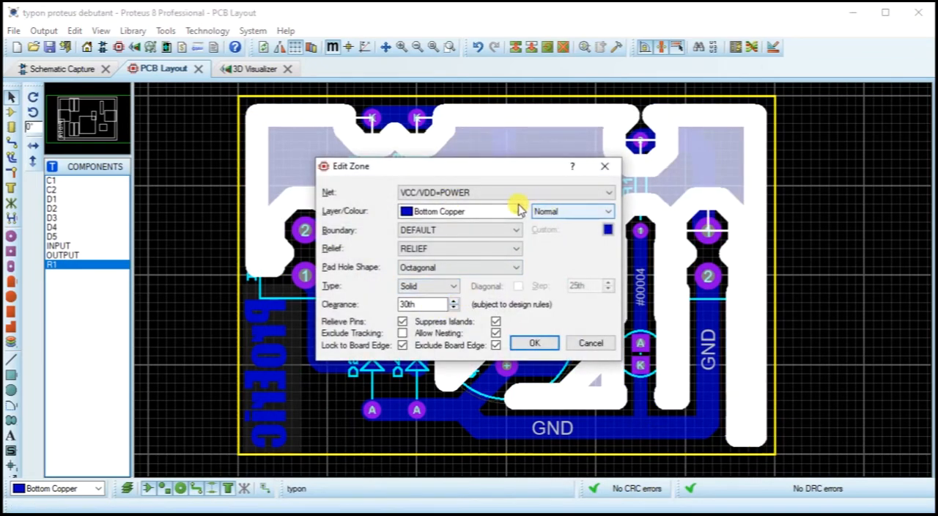
click(503, 192)
click(444, 214)
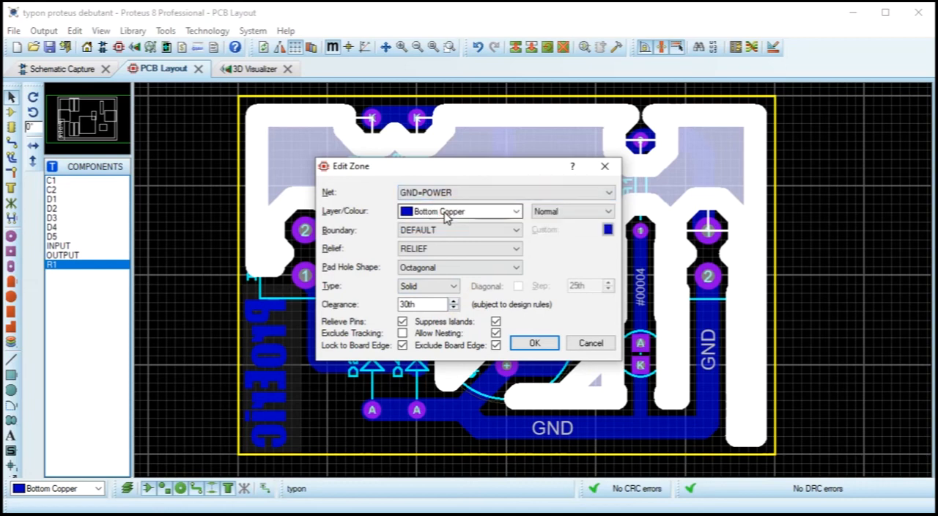
click(534, 342)
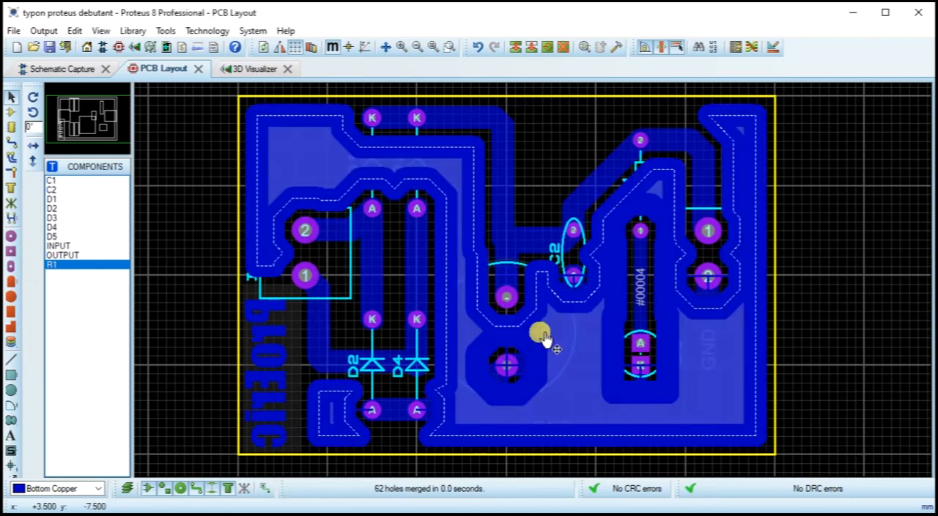
Step: Move capacitors C2 and C1 about 8 mm toward the board's upper edge and inspect the conflicting tracks around them
click(537, 332)
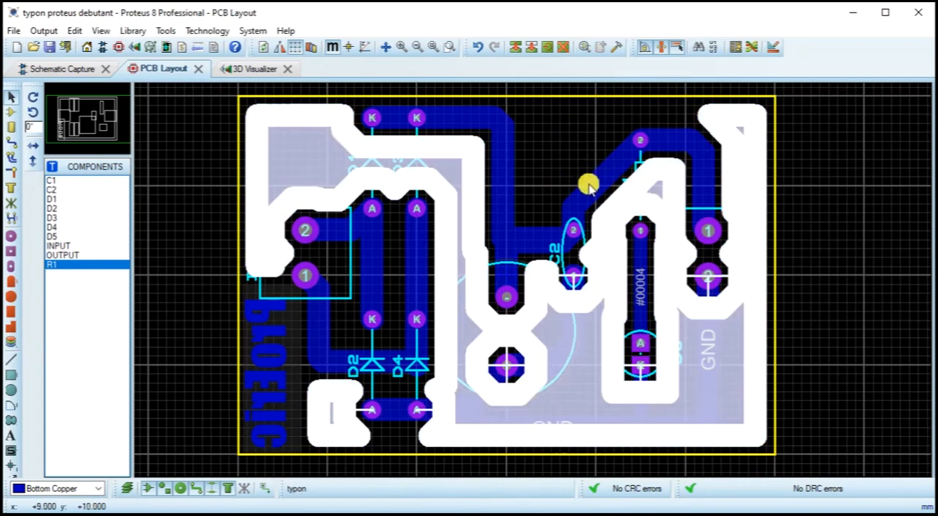
click(517, 264)
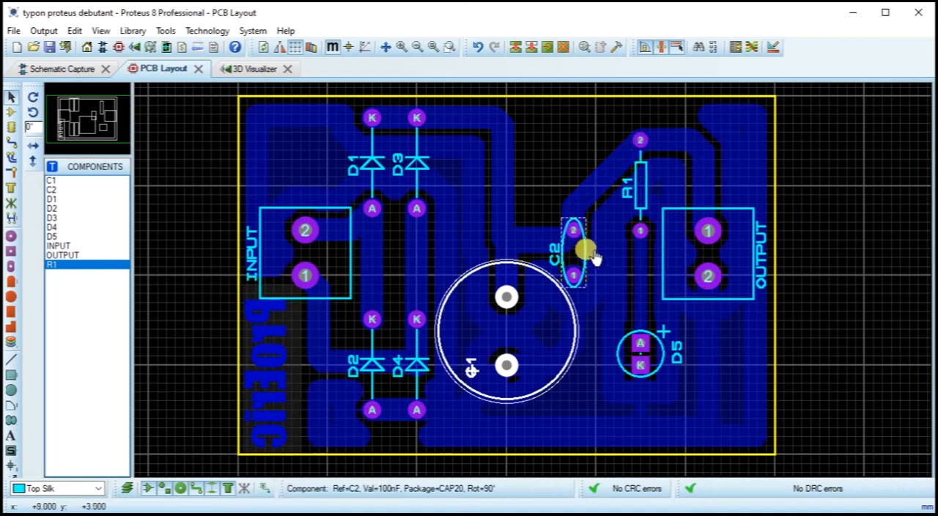
drag(592, 260, 590, 186)
drag(520, 263, 517, 192)
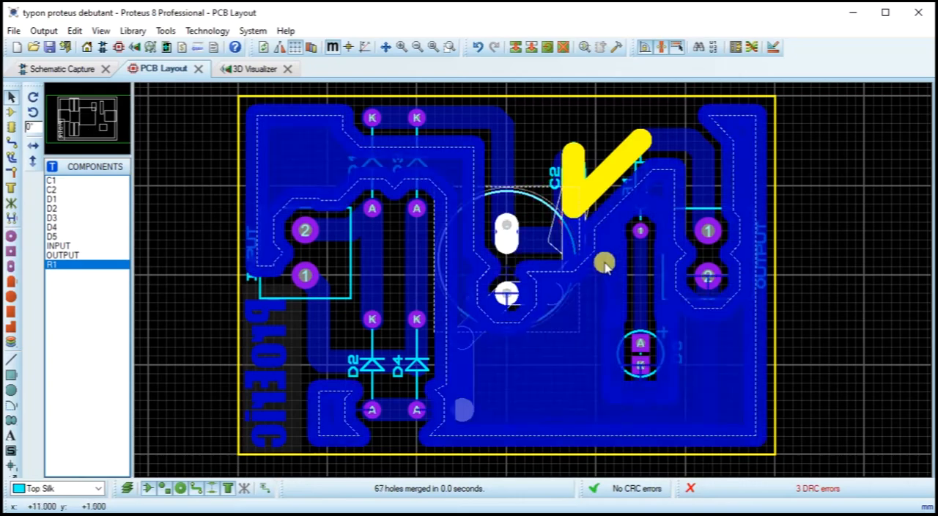
scroll(573, 219, up, 1)
scroll(534, 285, up, 2)
scroll(535, 296, down, 1)
double_click(534, 329)
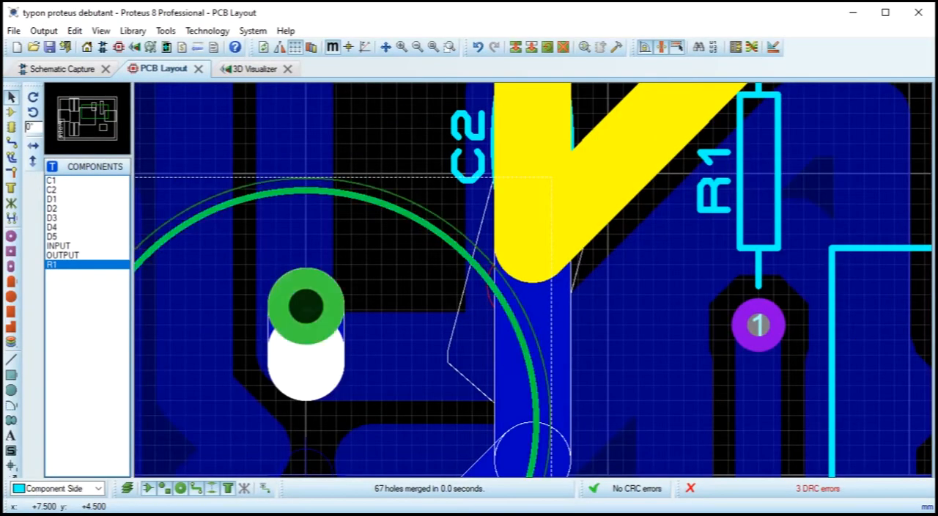
click(552, 319)
scroll(531, 278, down, 2)
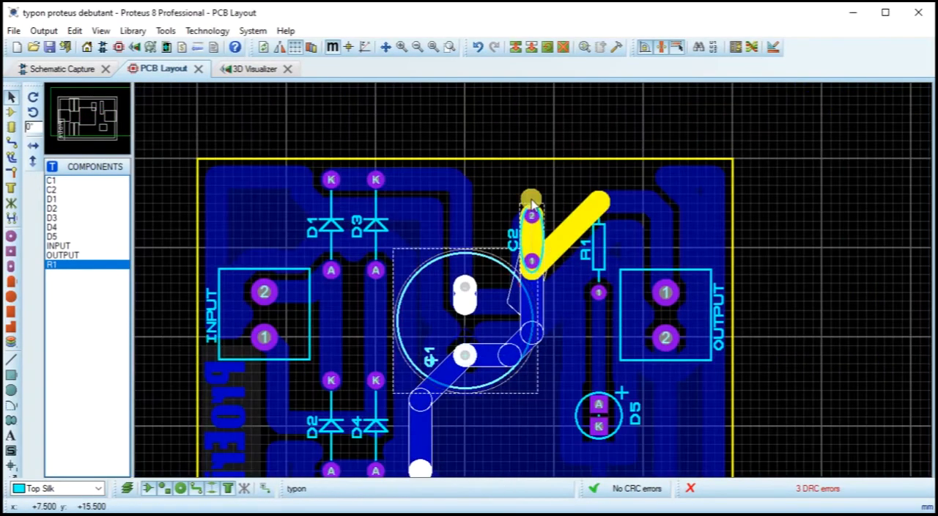
click(533, 159)
click(503, 182)
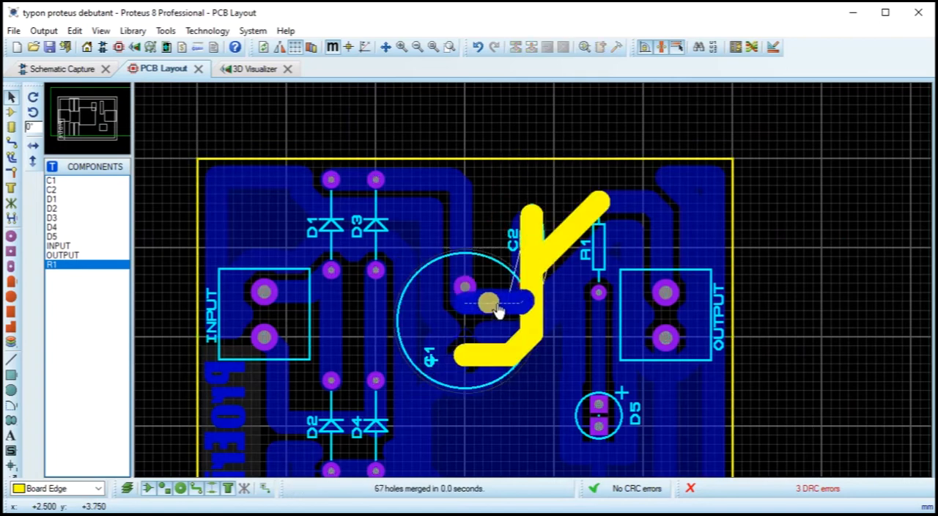
Step: Delete the displaced tracks linking C1 with C2, C2 with R1, and C1's lower pad with C2
right_click(492, 303)
right_click(493, 304)
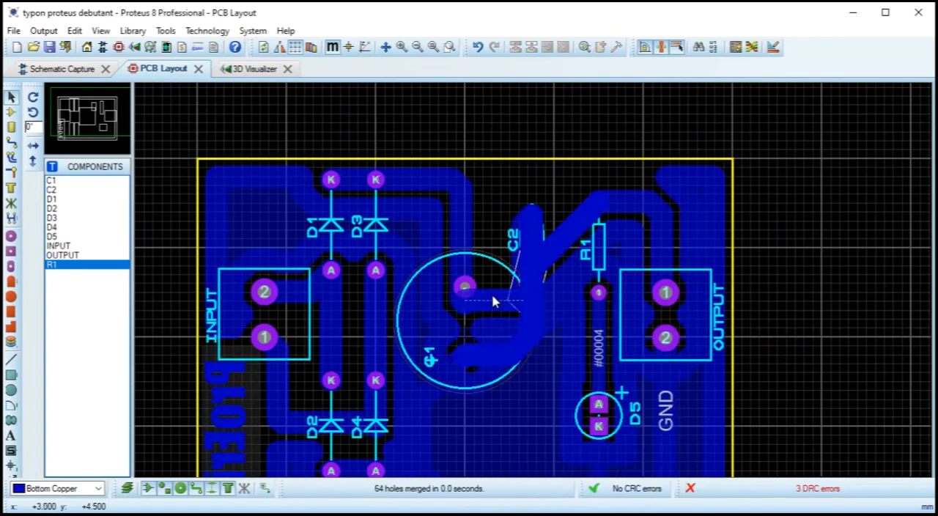
click(492, 300)
right_click(492, 304)
right_click(493, 305)
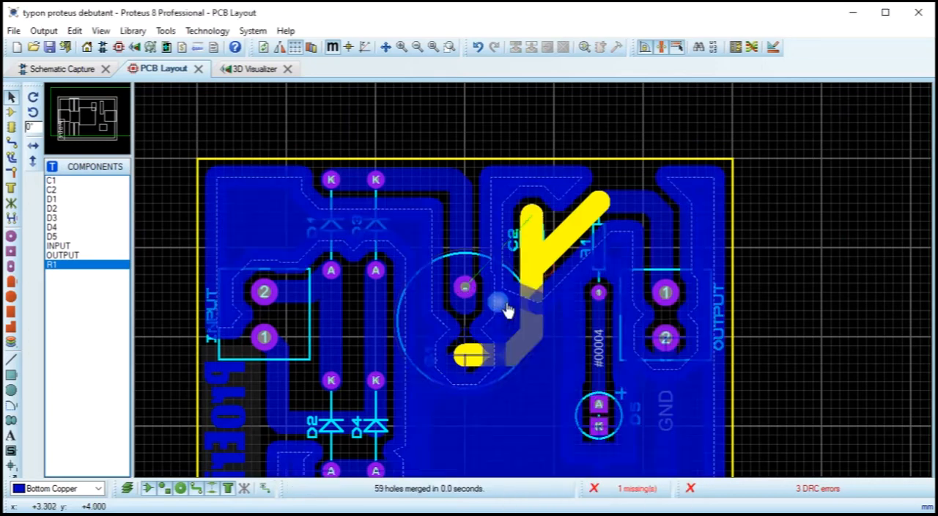
right_click(565, 244)
right_click(564, 243)
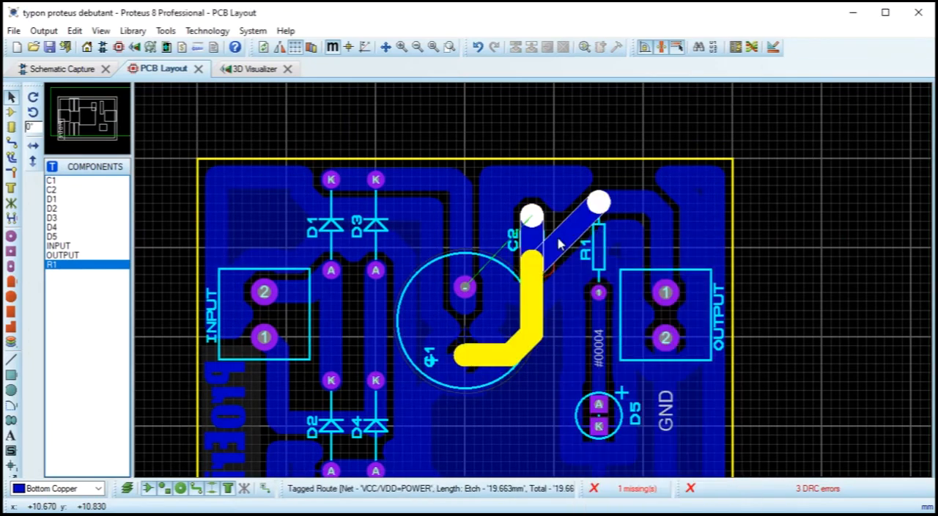
right_click(543, 308)
right_click(542, 307)
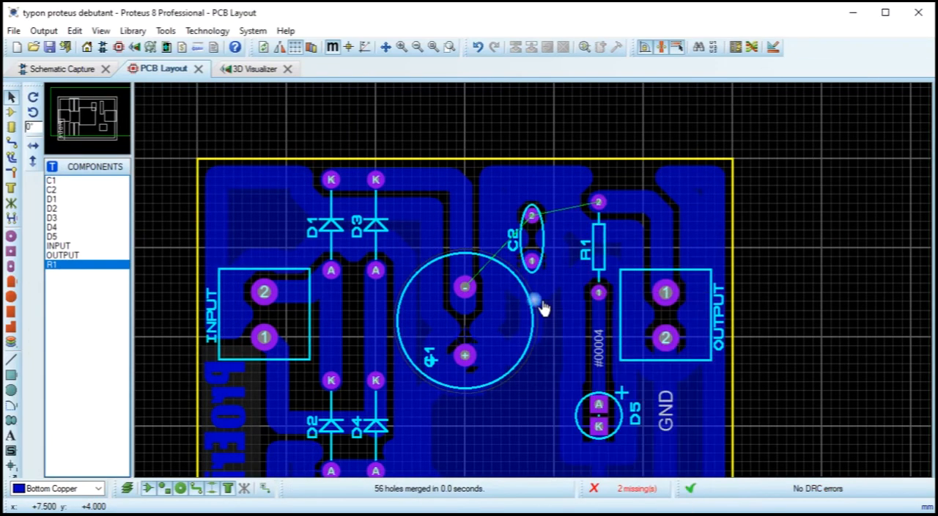
Step: Move capacitor C1 about 3 mm toward the board's upper edge
drag(471, 255, 472, 228)
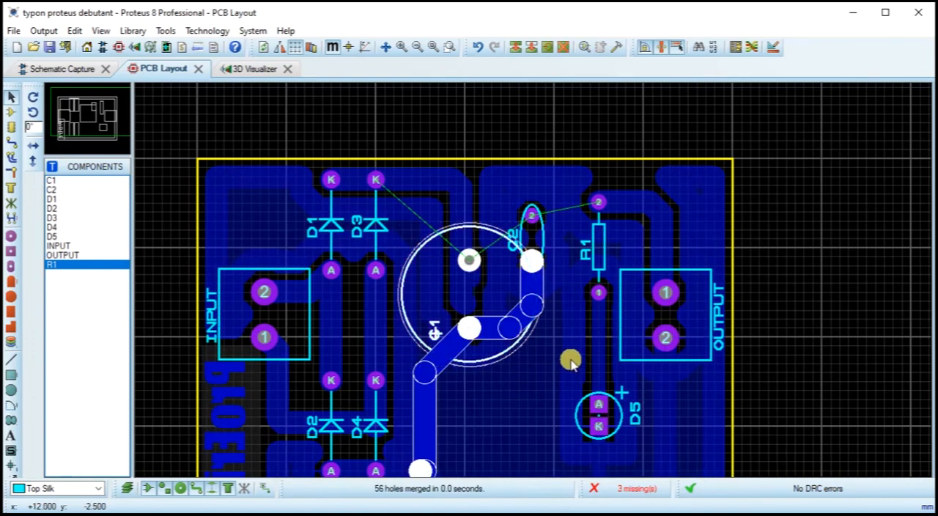
Step: Try to route the VCC/VDD track from D3's cathode to C1's minus pad and on to C2 pad 2
click(11, 141)
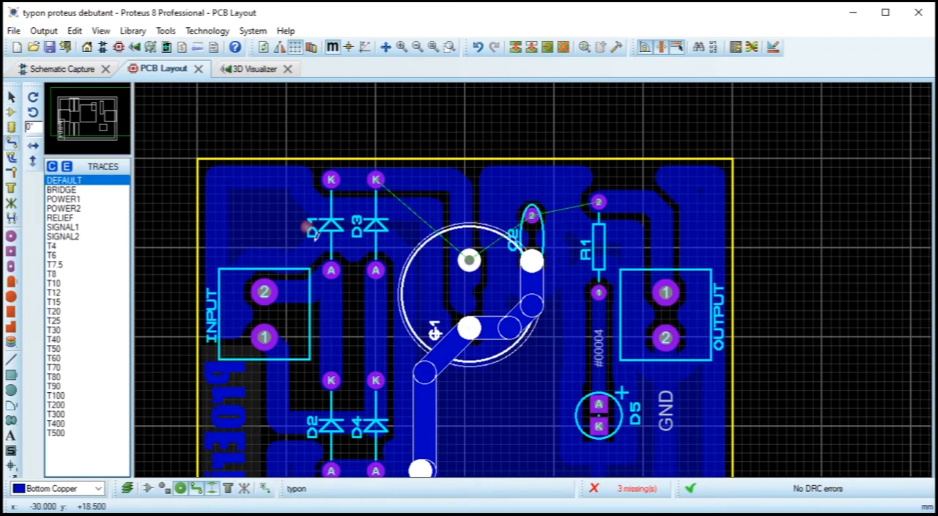
click(377, 179)
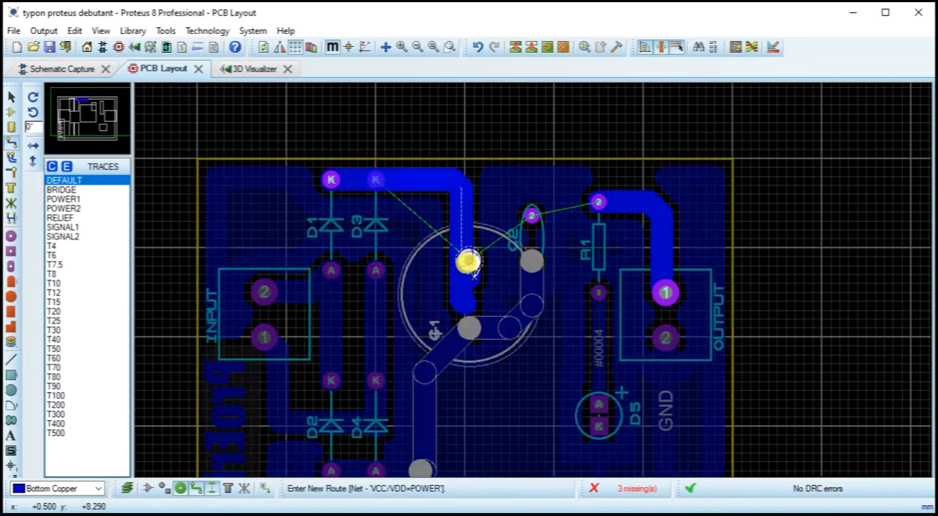
click(467, 260)
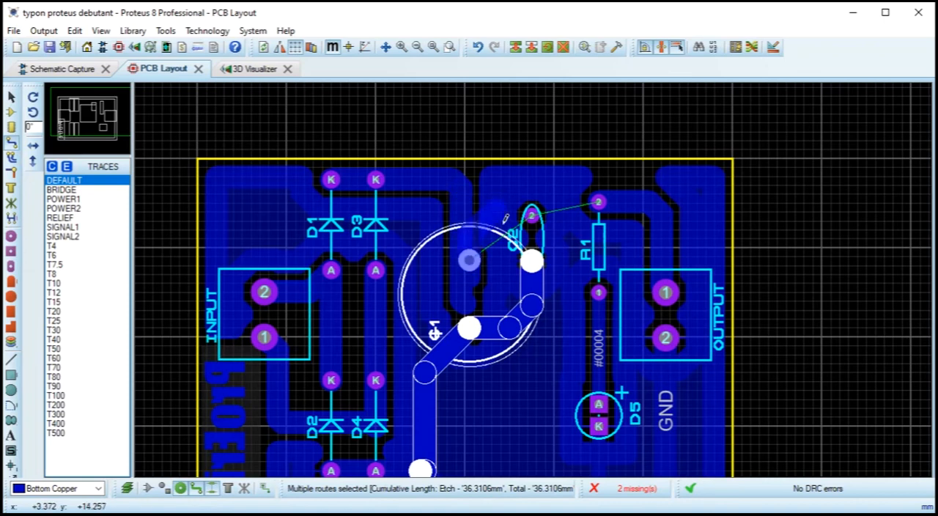
double_click(531, 215)
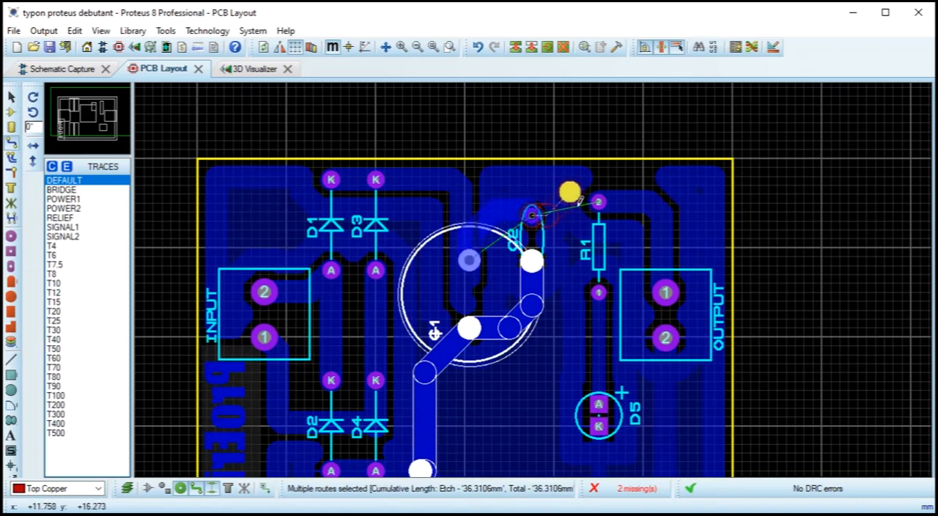
key(Escape)
key(Delete)
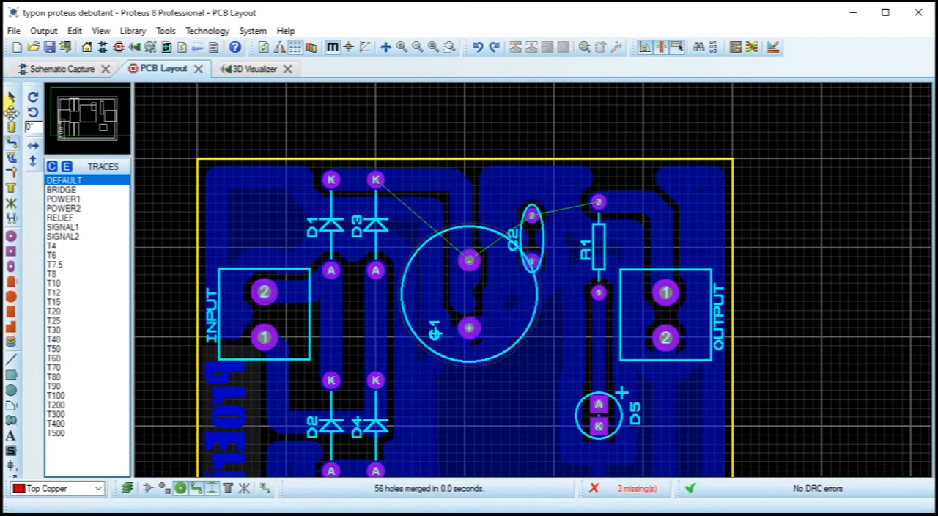
Step: Delete the GND copper plane from the board
click(10, 101)
click(694, 211)
right_click(693, 211)
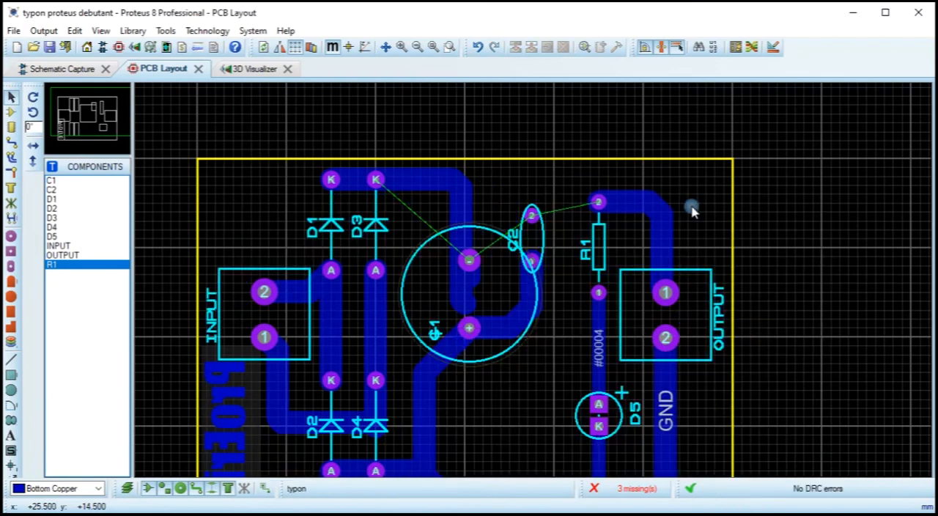
Step: Delete the old track running from D3's cathode down to C1
click(458, 188)
right_click(469, 276)
right_click(469, 276)
right_click(480, 282)
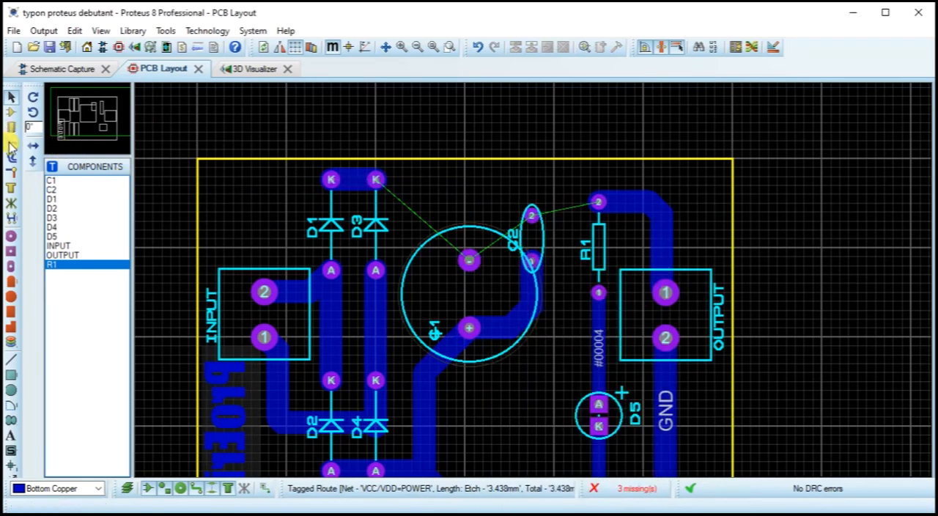
Step: Cancel the track started from D3's cathode on Top Copper and set the routing layer to Bottom Copper
click(10, 143)
click(379, 183)
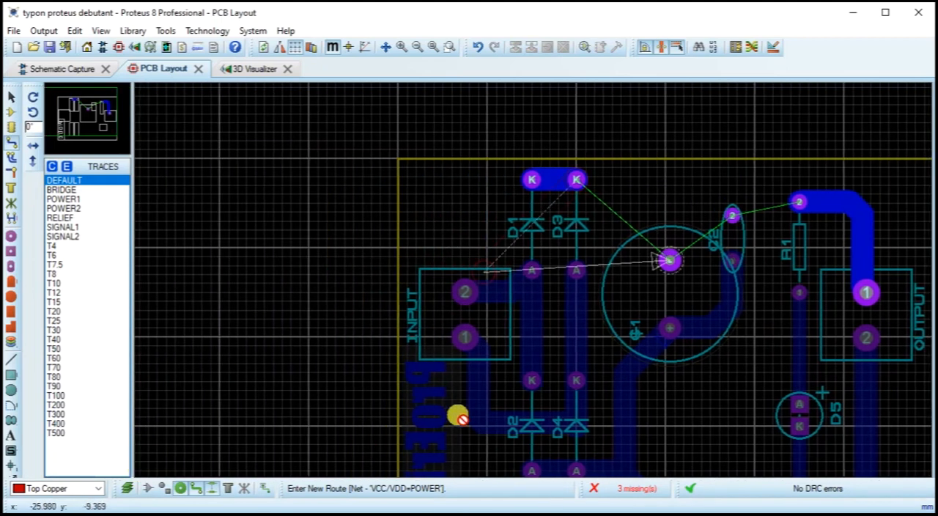
click(502, 278)
key(Escape)
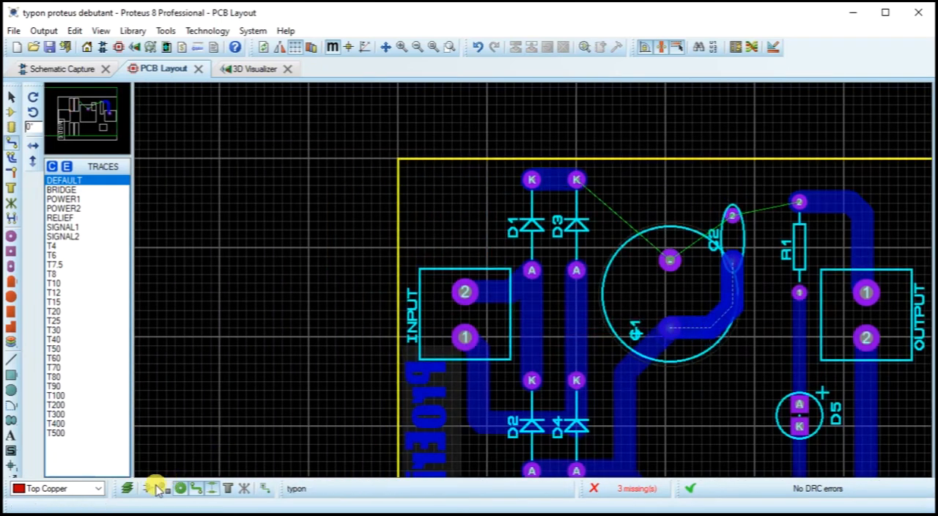
click(96, 488)
click(73, 511)
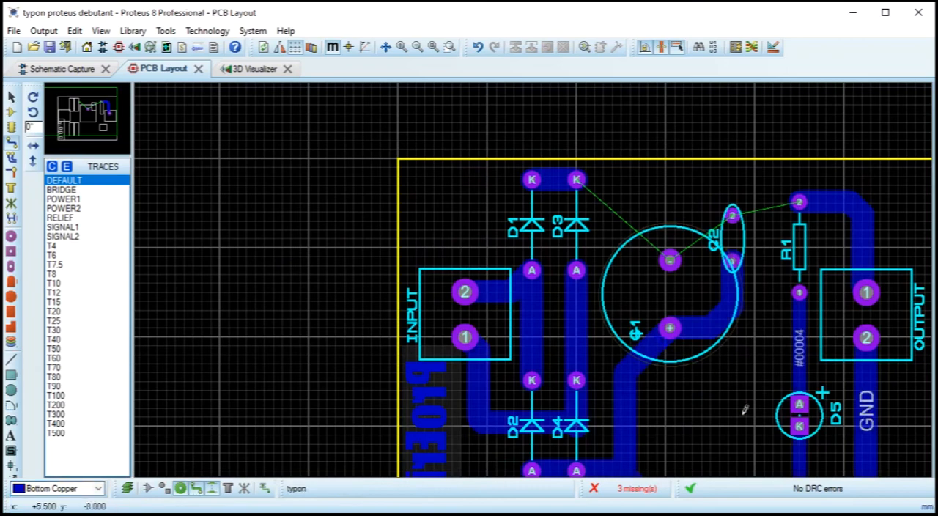
Step: Route Bottom Copper tracks from D3's cathode to C1's minus pad and from their bend to pad 2 of C2 and R1
scroll(665, 352, down, 1)
scroll(530, 273, up, 2)
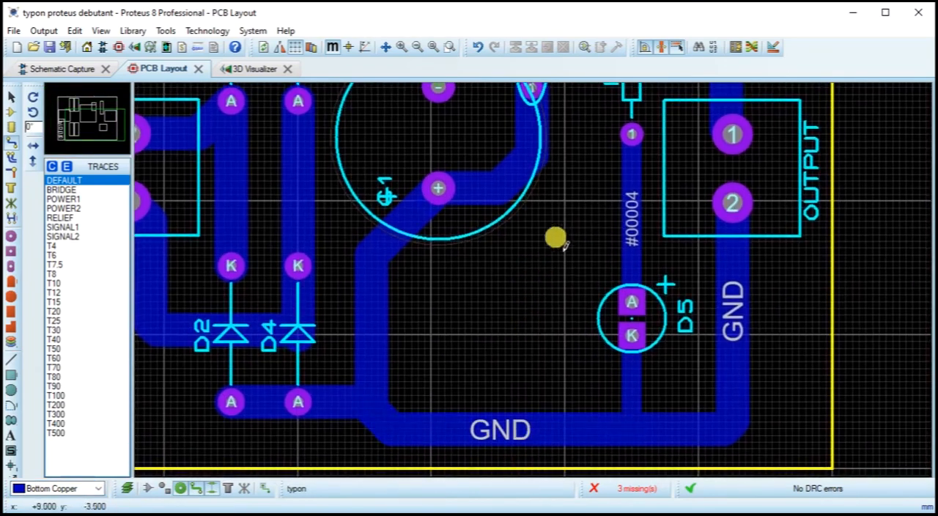
drag(564, 250, 557, 441)
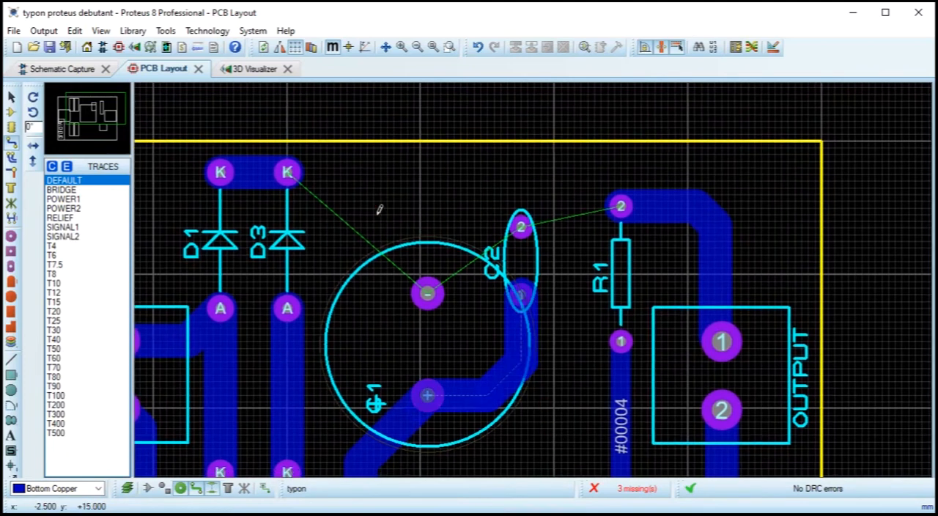
click(287, 171)
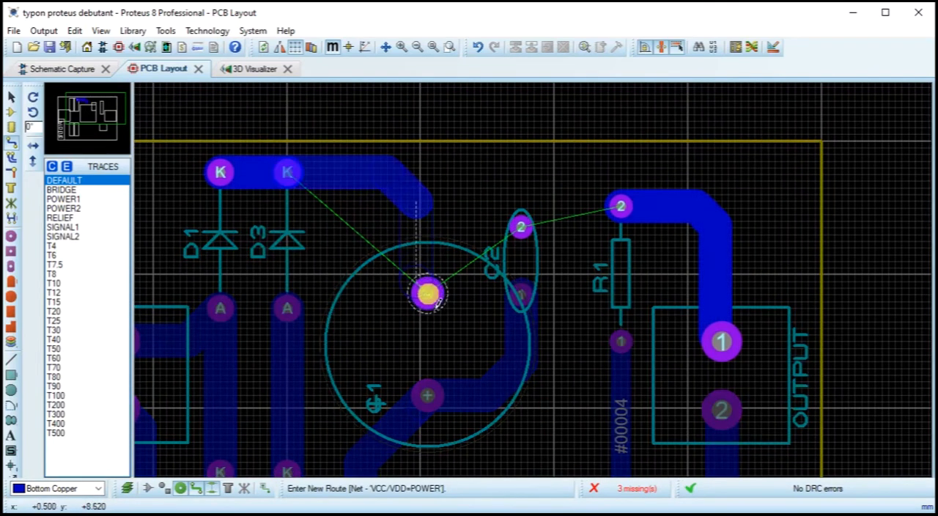
click(427, 294)
click(418, 201)
click(521, 228)
click(520, 228)
scroll(624, 247, down, 2)
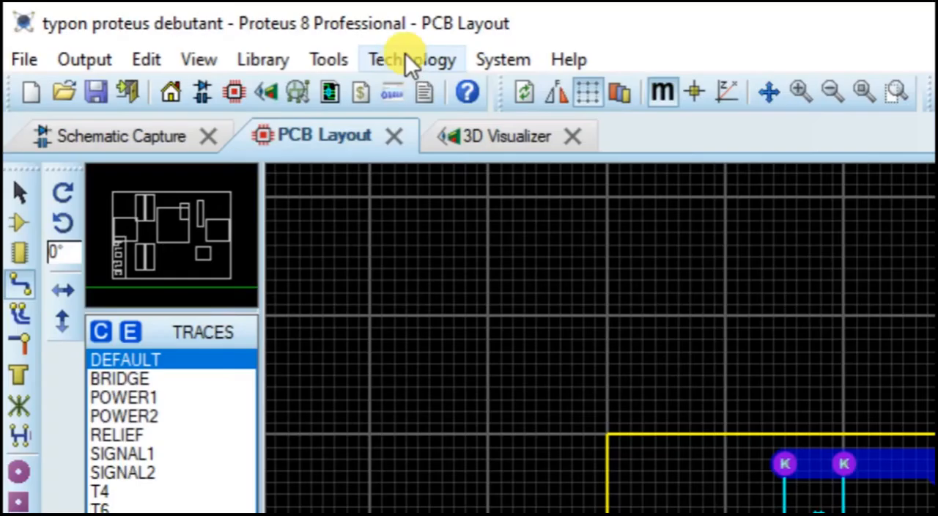
Step: Generate a power plane on Bottom Copper for the GND=POWER net with the DEFAULT boundary
click(423, 59)
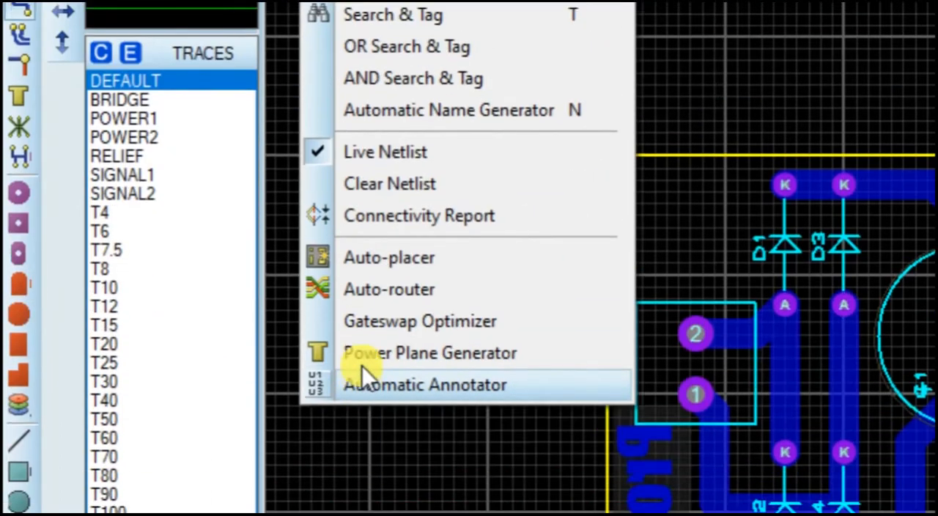
click(370, 354)
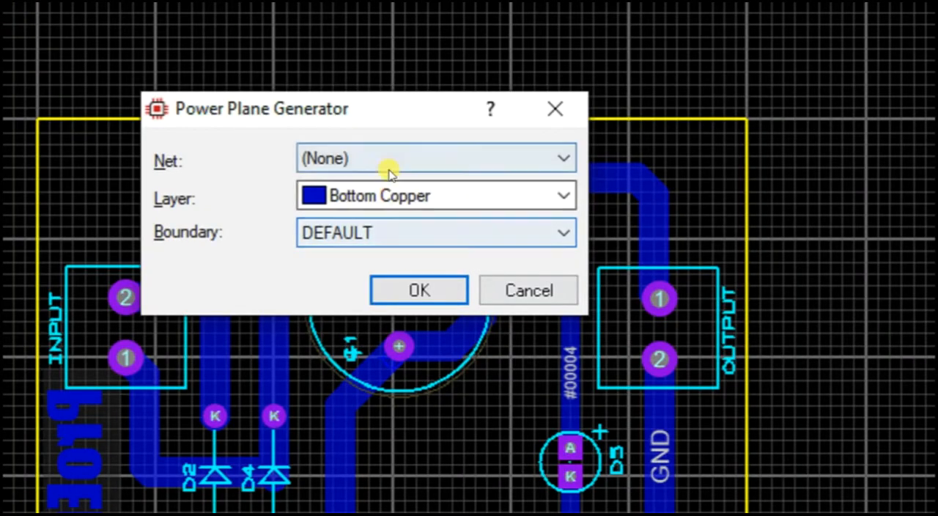
click(480, 236)
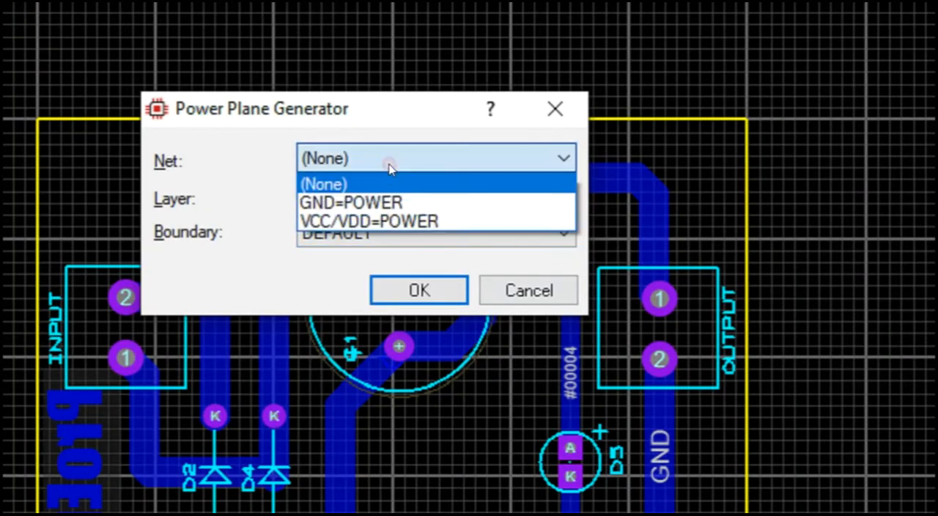
click(380, 203)
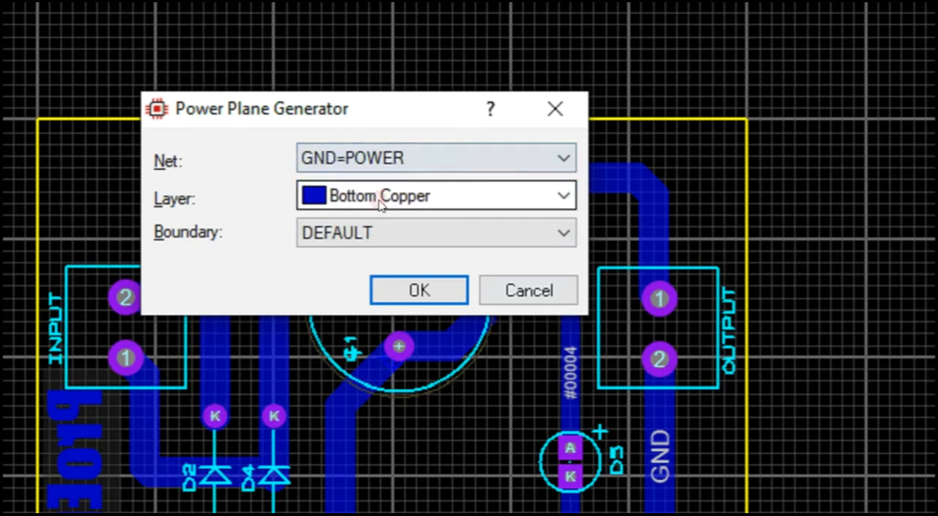
click(423, 293)
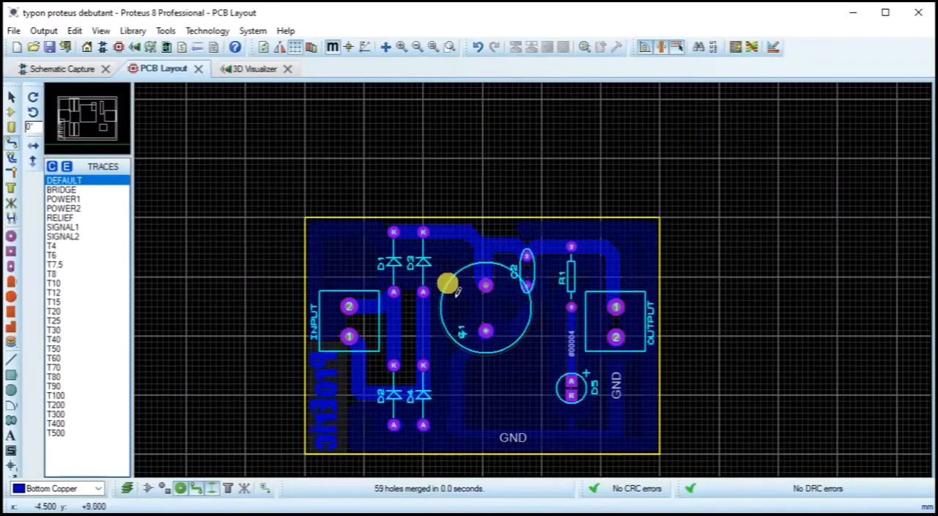
Step: Review the properties of the GND zone and accept them as they are
click(10, 99)
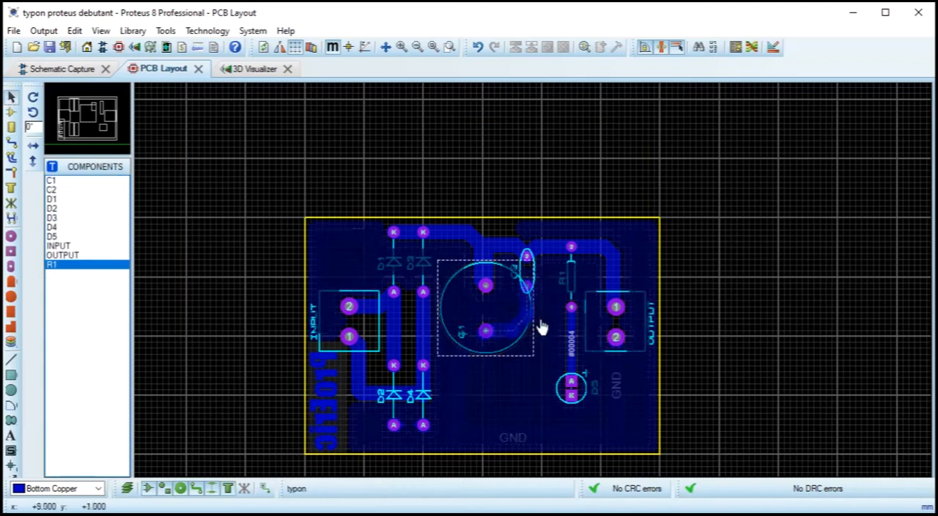
click(657, 273)
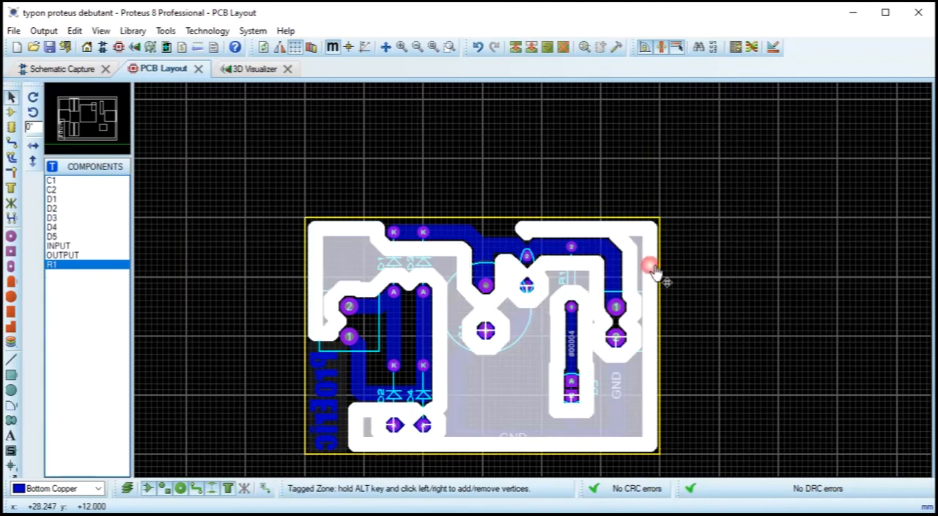
click(652, 268)
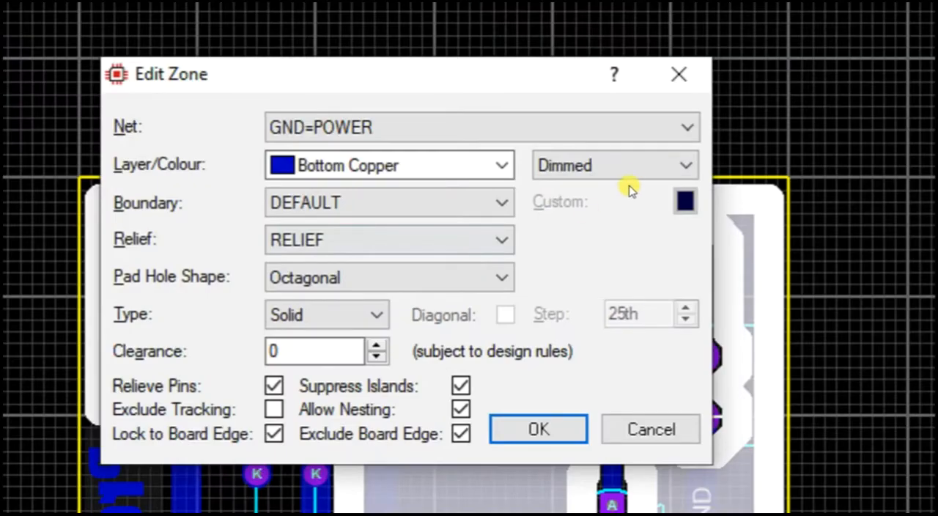
click(631, 167)
click(619, 190)
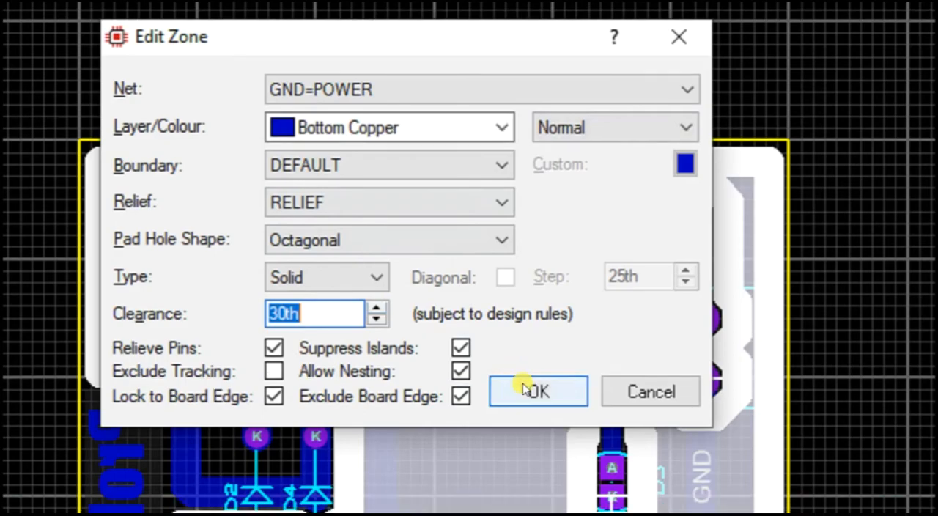
click(533, 428)
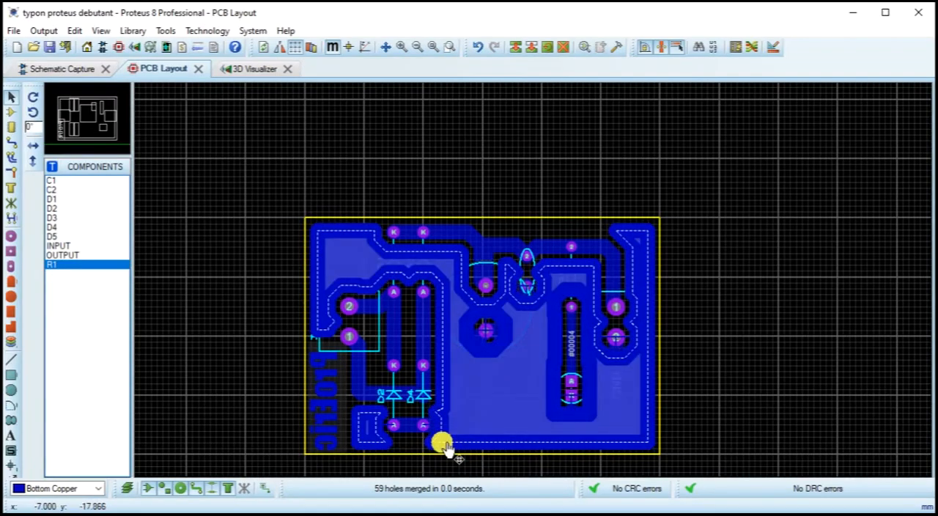
Step: Change the GND zone's fill type to Hatched
double_click(444, 443)
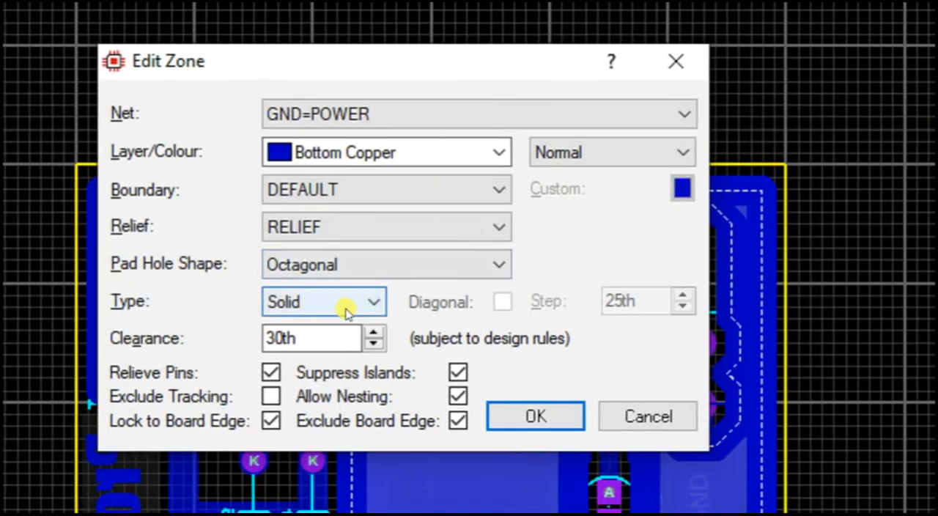
click(452, 286)
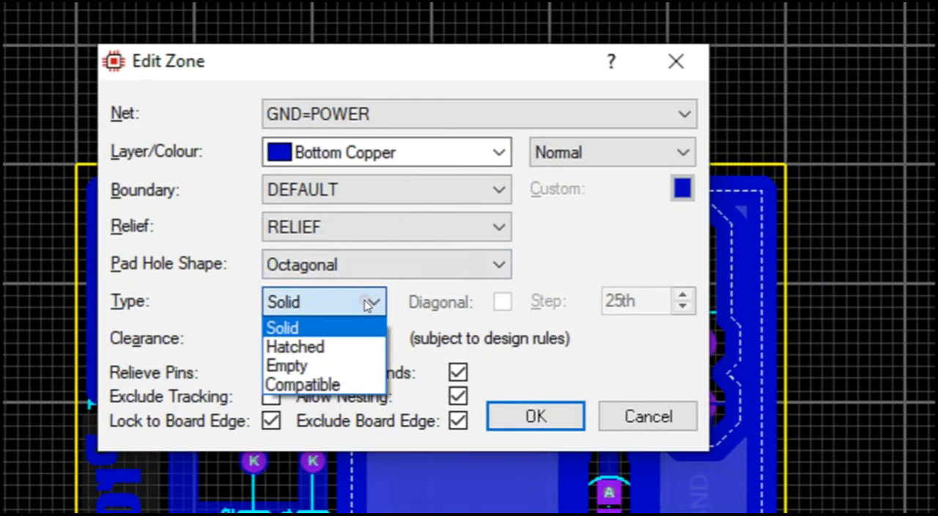
click(317, 345)
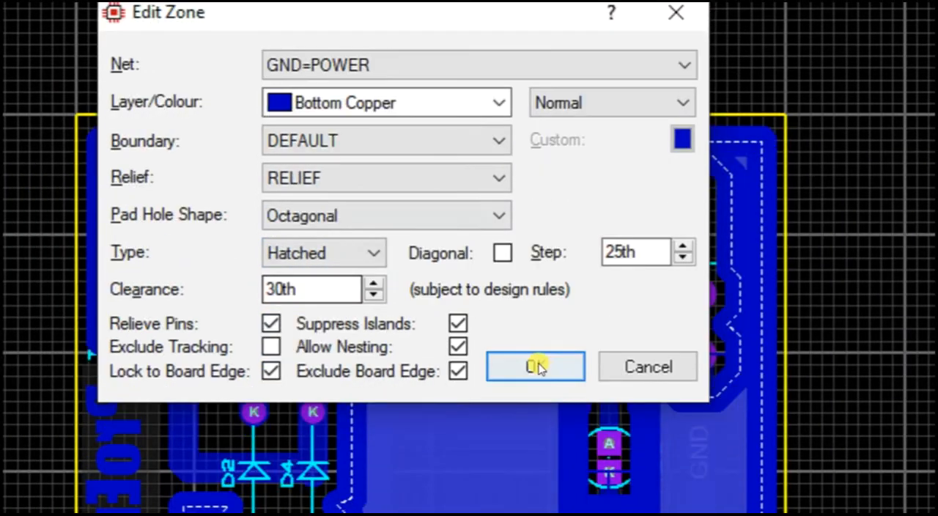
click(536, 416)
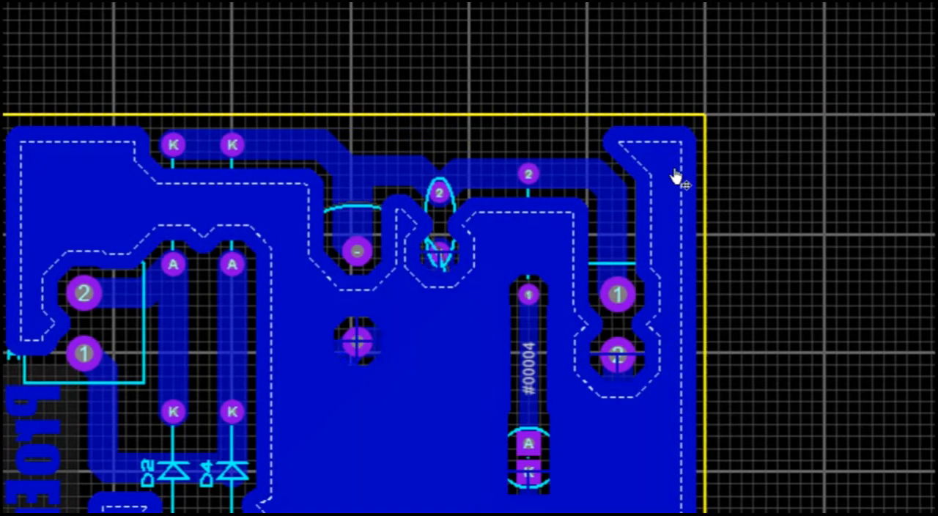
Step: Set the GND zone's fill type back to Solid
double_click(760, 170)
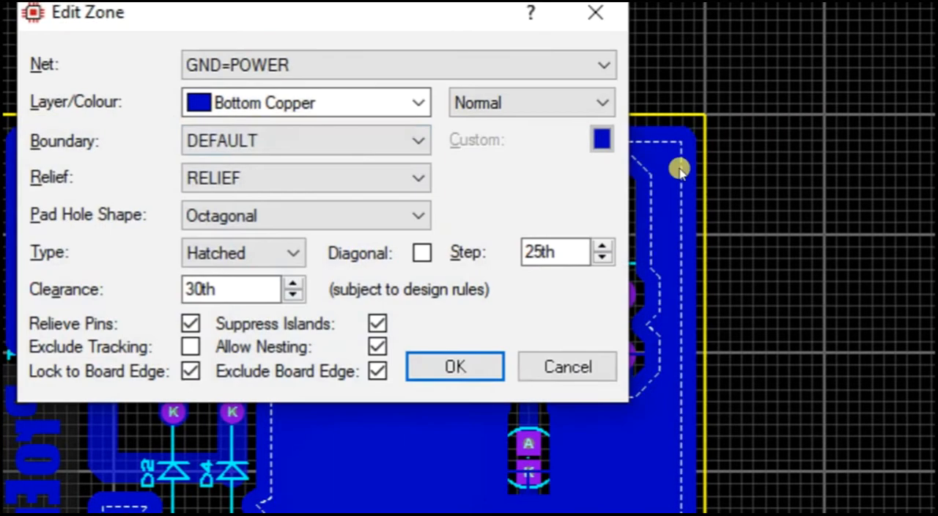
click(247, 253)
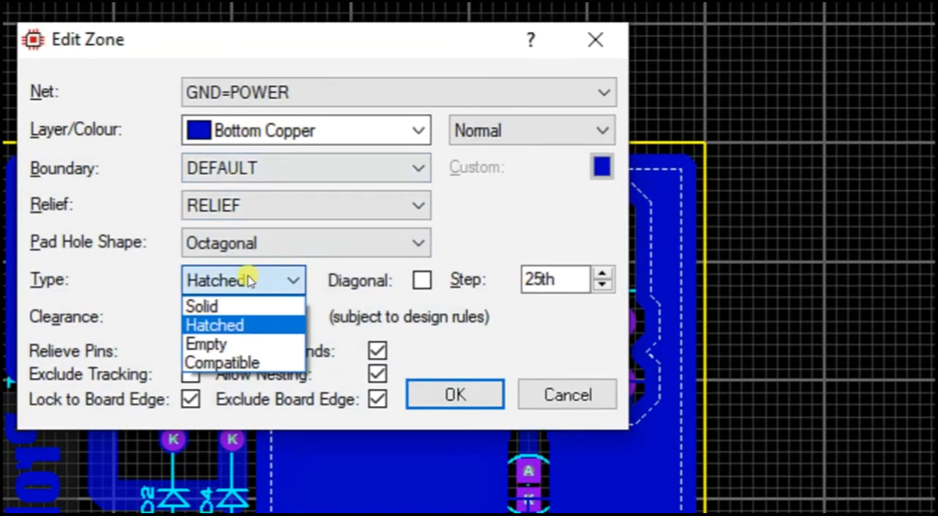
click(236, 306)
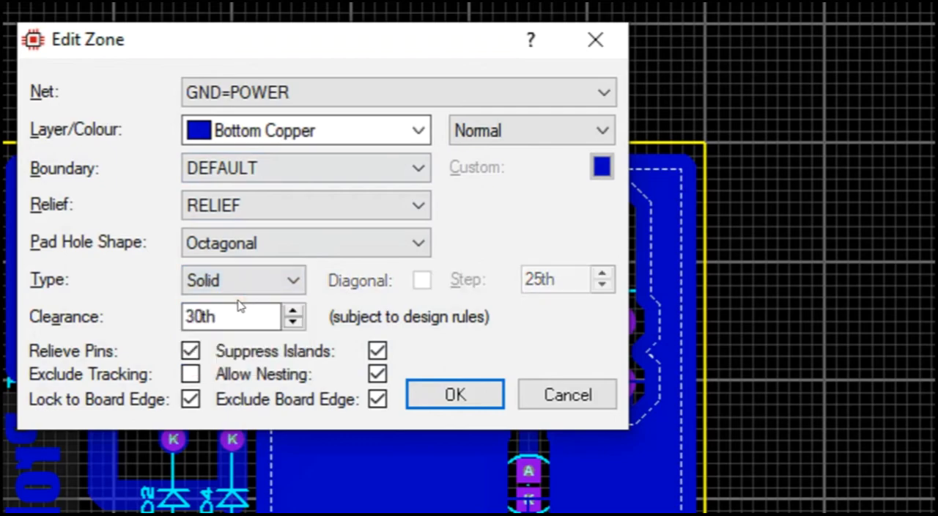
click(454, 379)
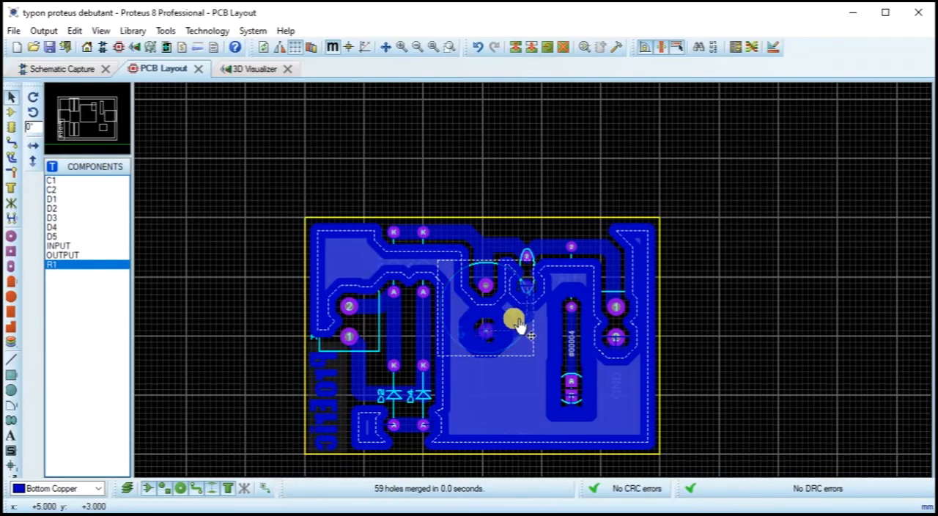
scroll(505, 344, up, 1)
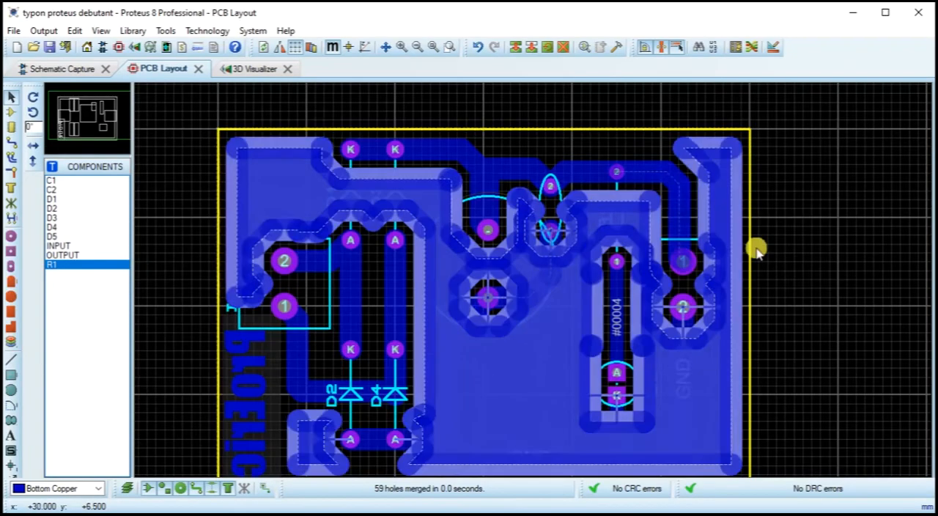
scroll(762, 253, down, 2)
scroll(542, 286, up, 1)
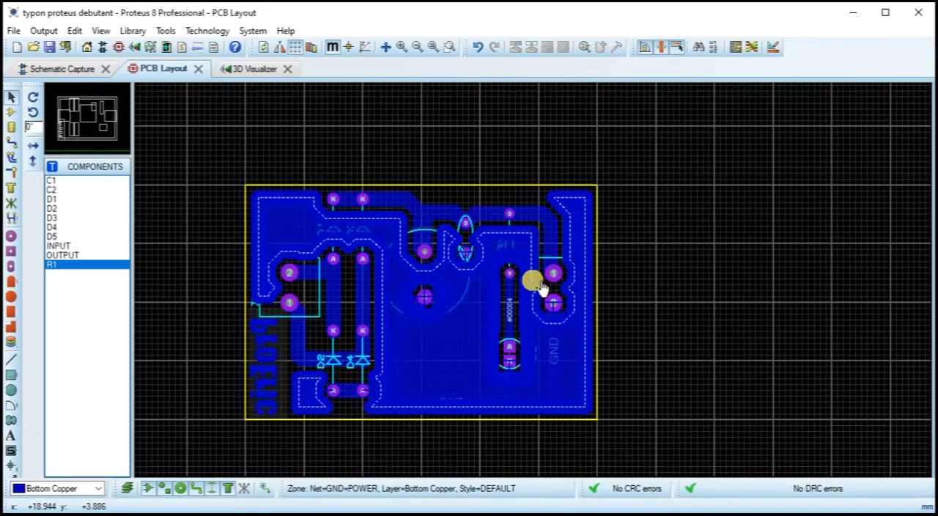
scroll(542, 287, up, 1)
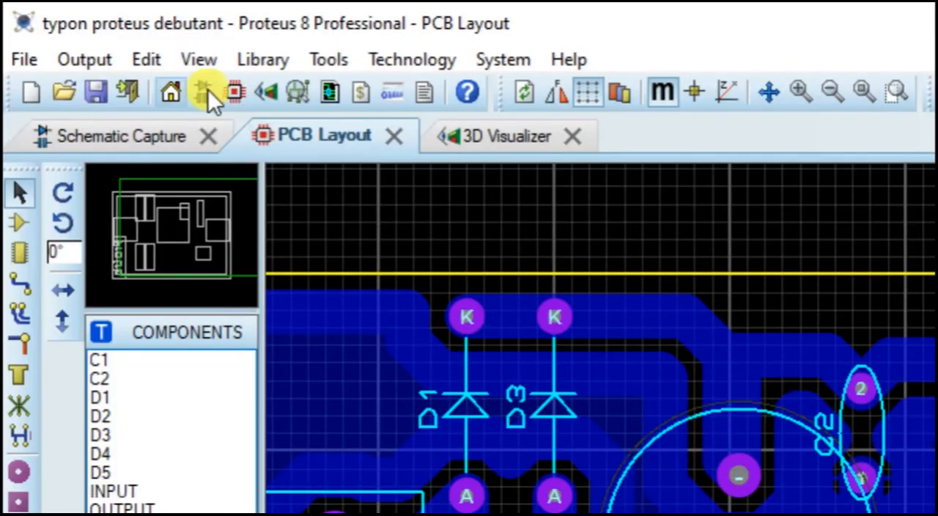
Step: Inspect the board's copper side in the 3D Visualizer from overhead and from the front, and start auto spin
click(490, 143)
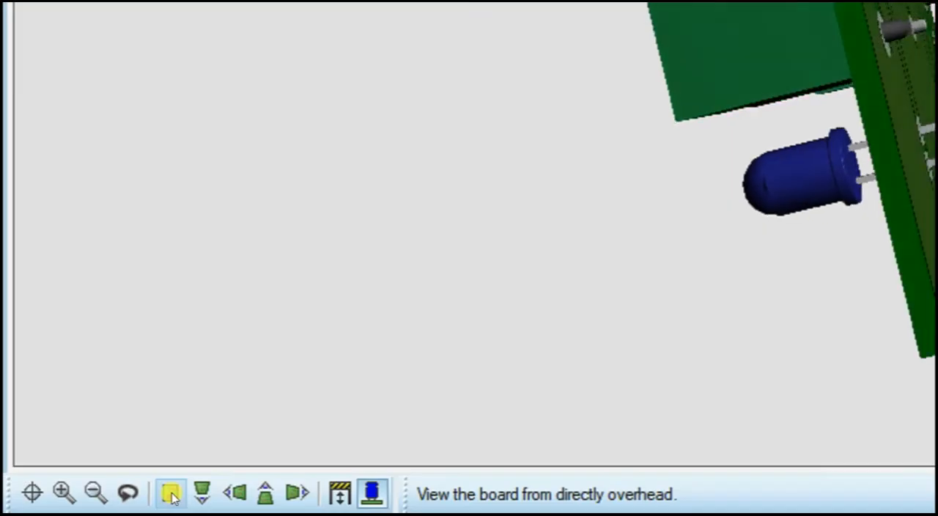
click(170, 495)
click(200, 493)
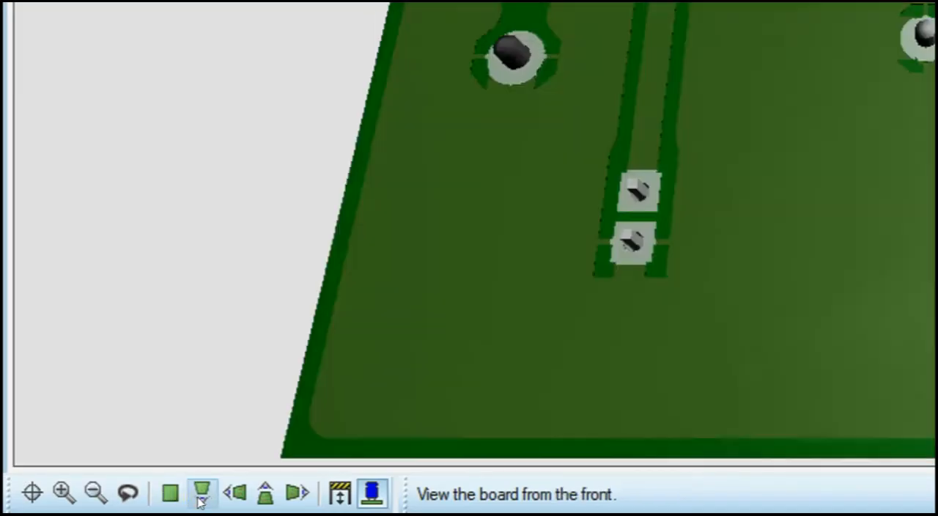
click(170, 494)
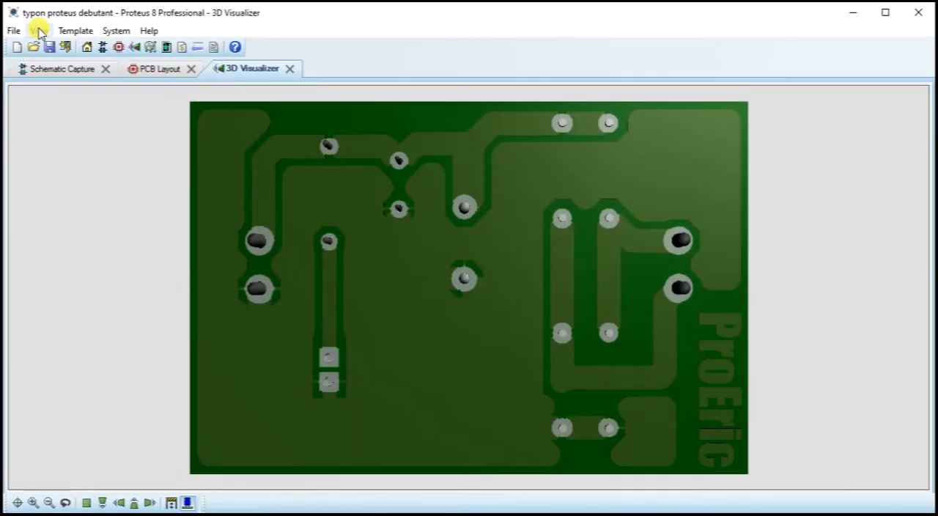
click(41, 30)
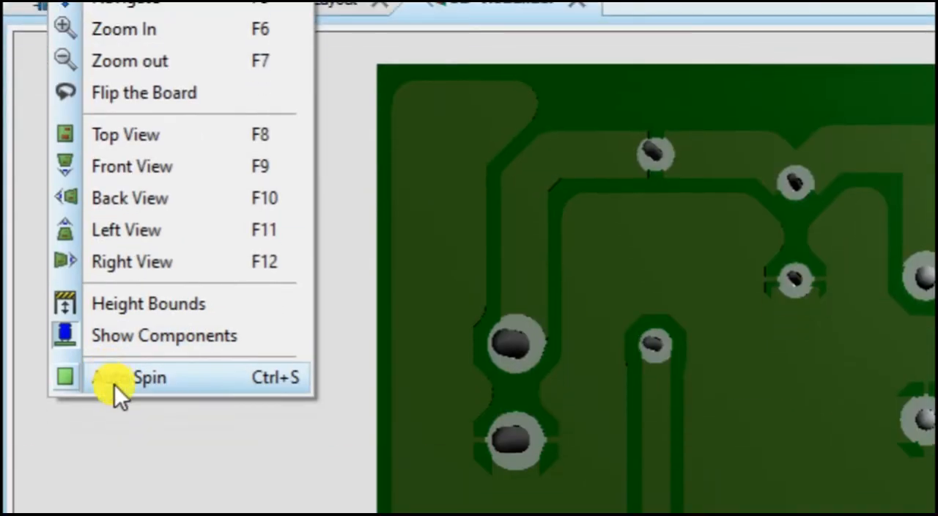
click(61, 248)
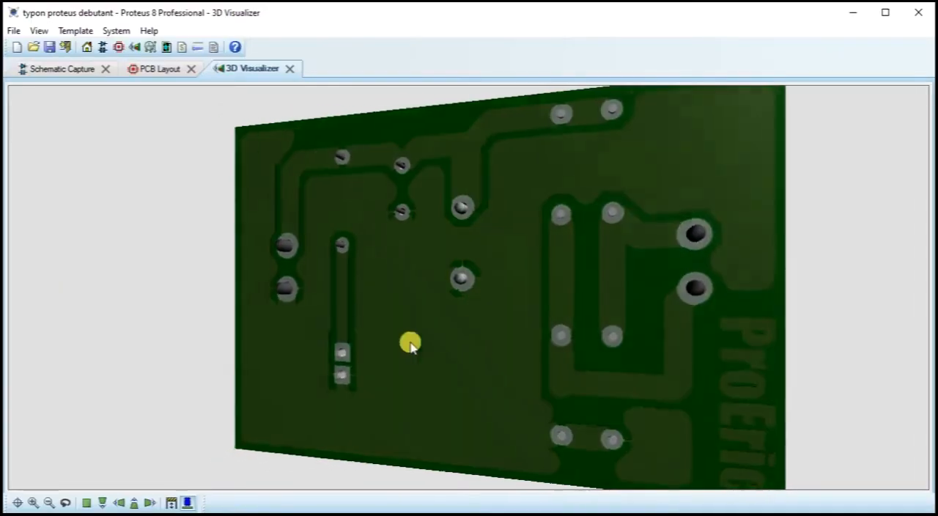
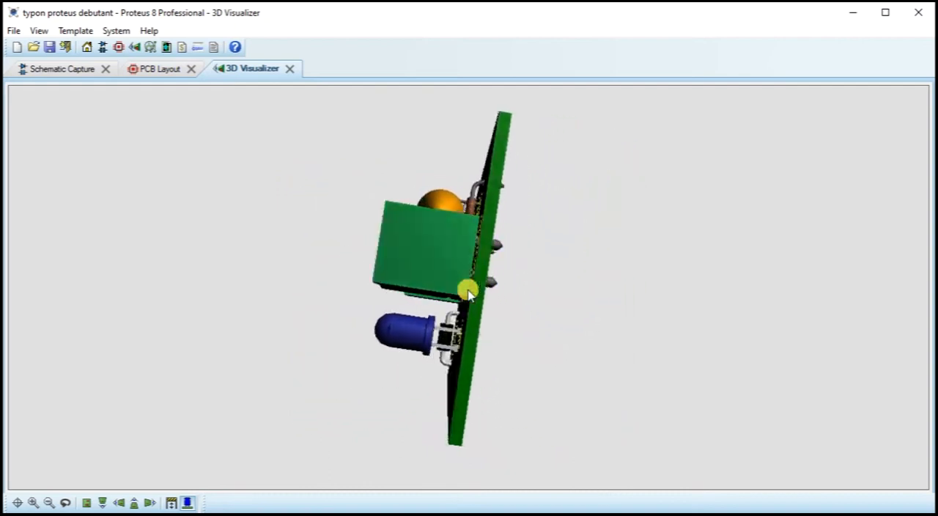
Step: Orbit the board in the 3D Visualizer to examine its component side and its underside
click(525, 356)
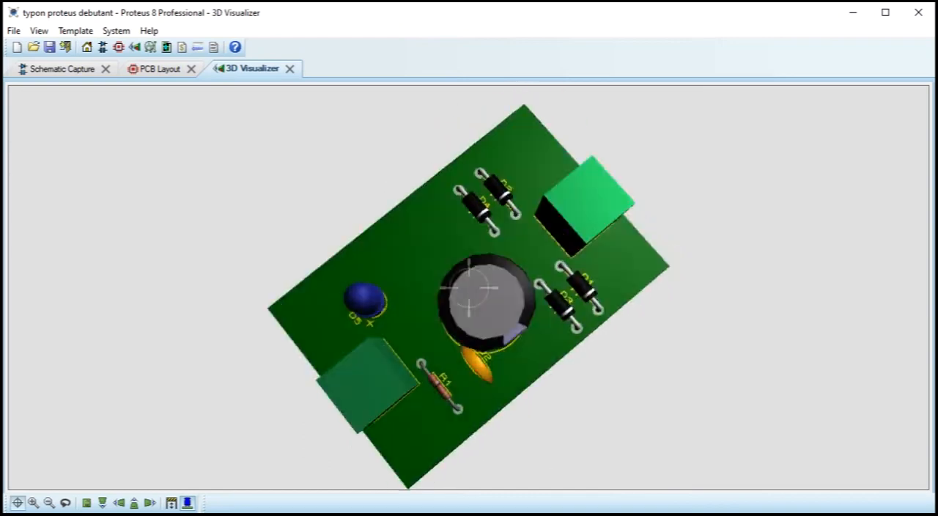
right_click(469, 288)
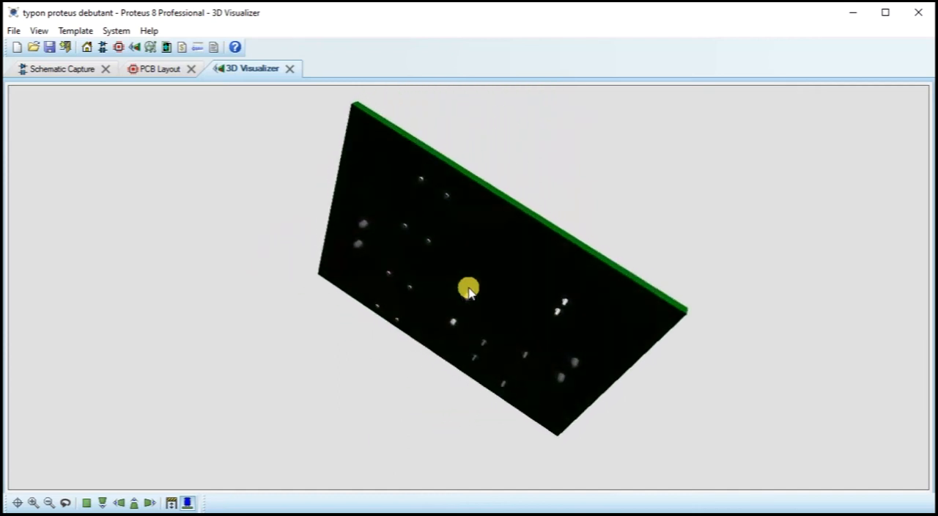
click(474, 332)
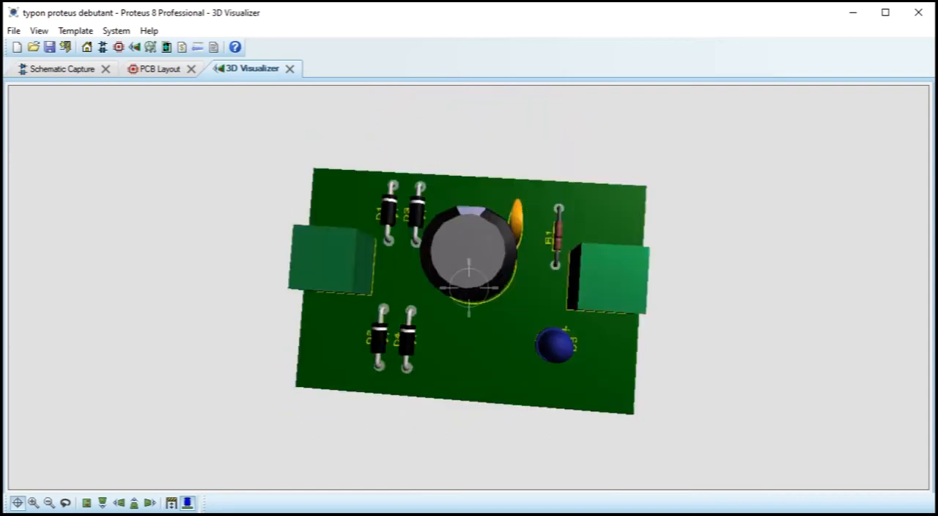
right_click(470, 284)
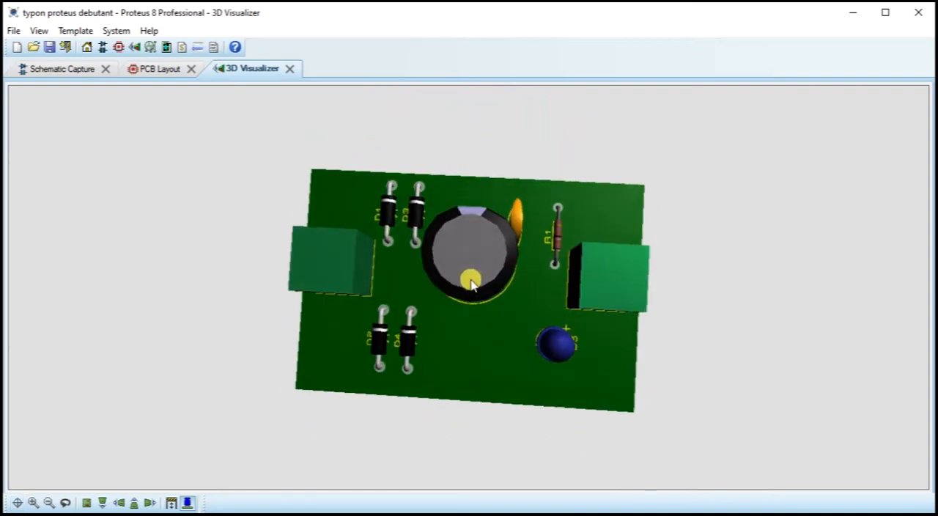
Step: Review the bridge rectifier schematic and check the component properties of diode D1, including its PCB package
click(156, 70)
click(82, 70)
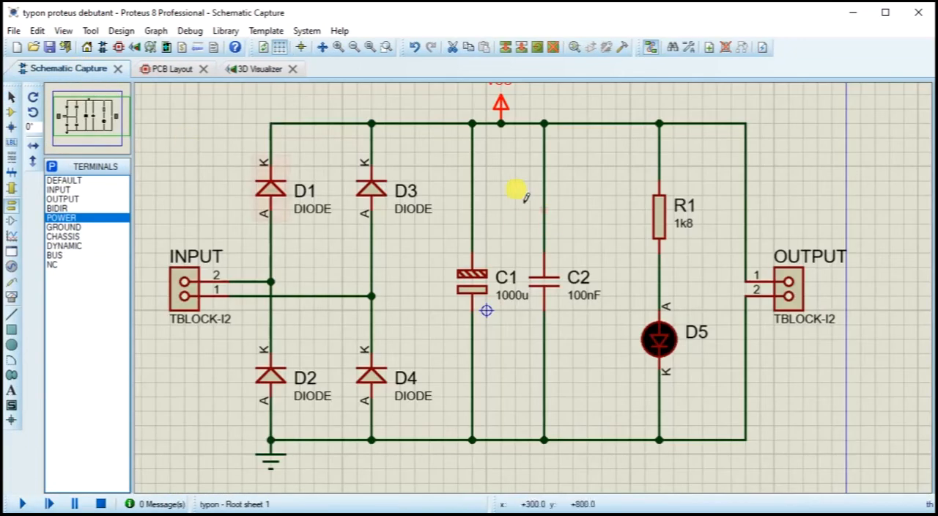
scroll(624, 272, down, 1)
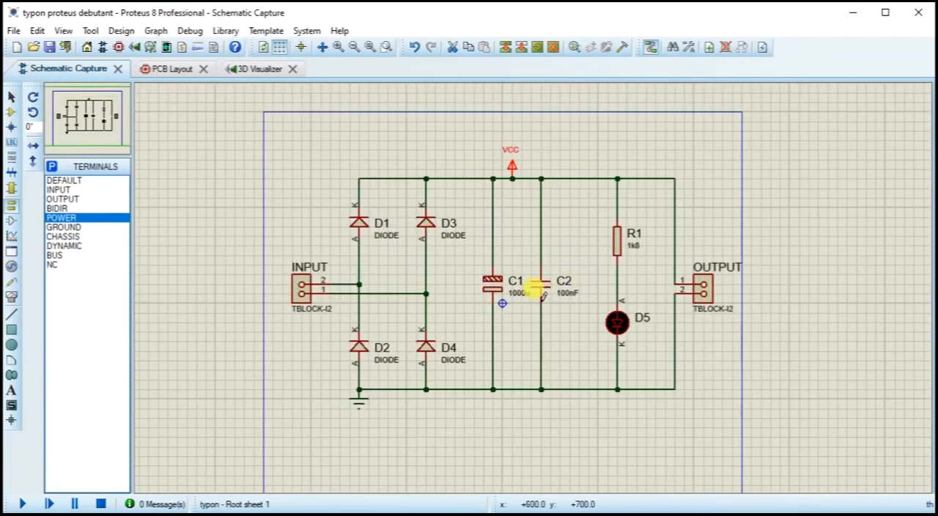
scroll(573, 242, up, 1)
scroll(533, 315, down, 1)
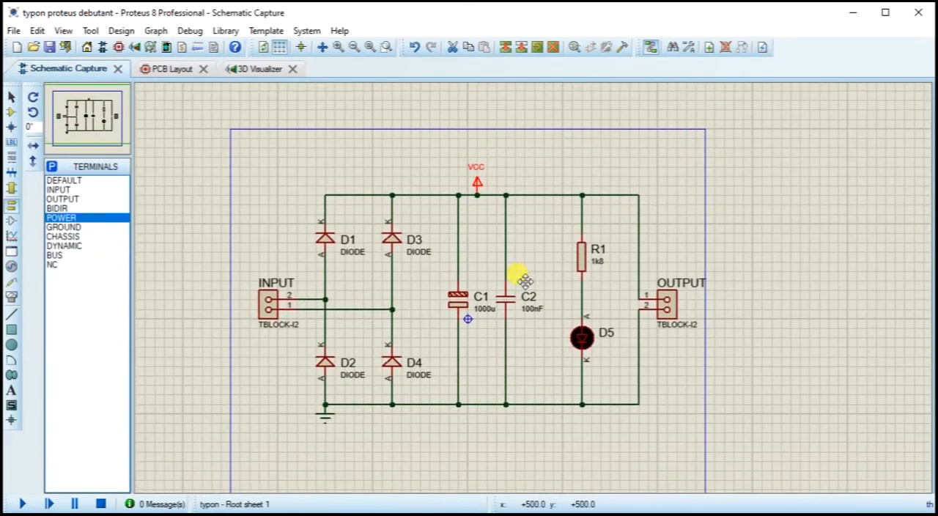
scroll(540, 294, up, 1)
drag(540, 295, 545, 252)
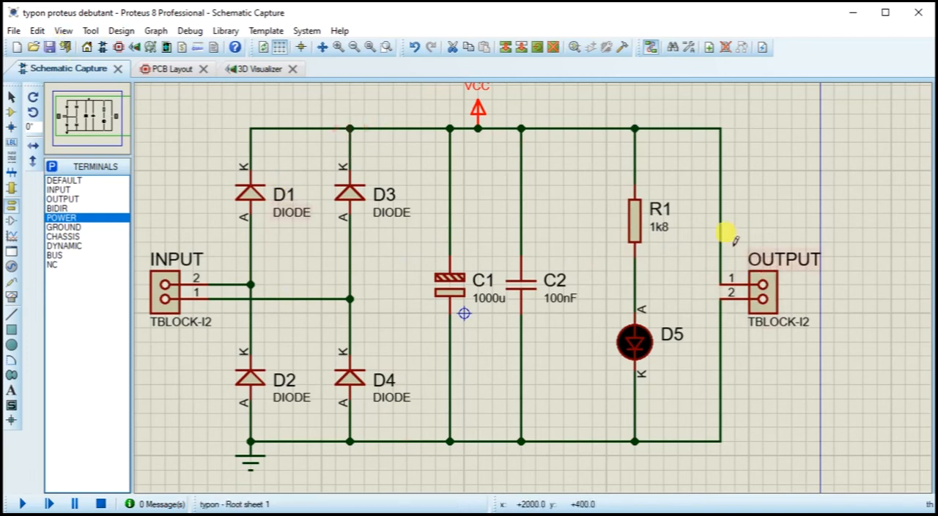
double_click(249, 188)
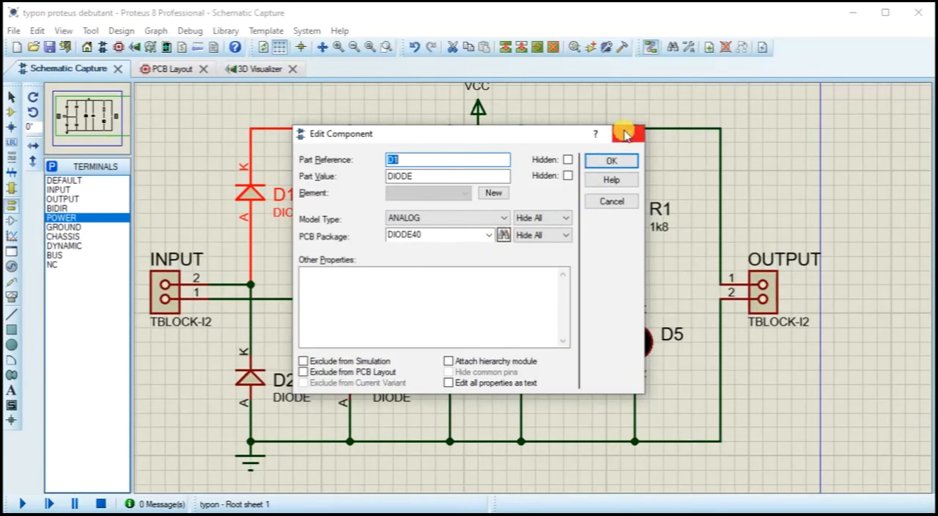
click(627, 134)
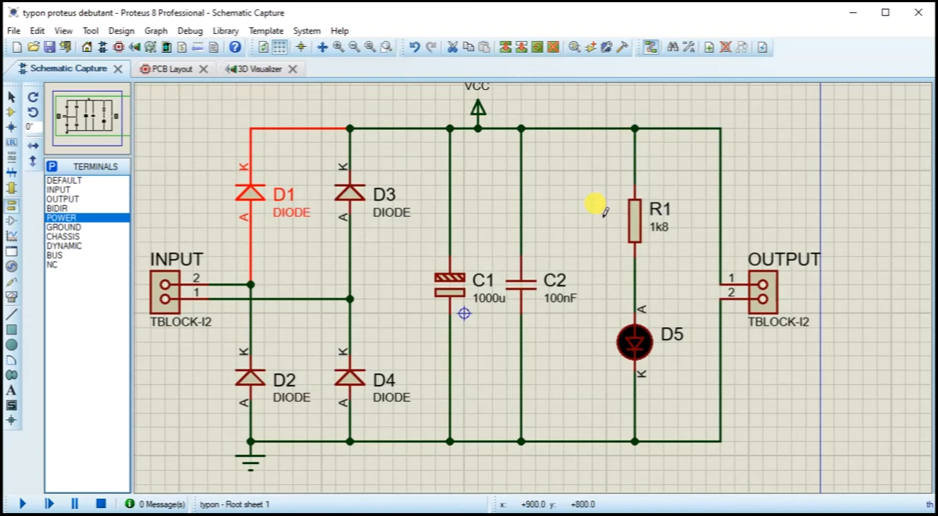
Step: Look over the PCB layout and the 3D board once more, and return to the schematic
click(168, 71)
scroll(434, 359, down, 3)
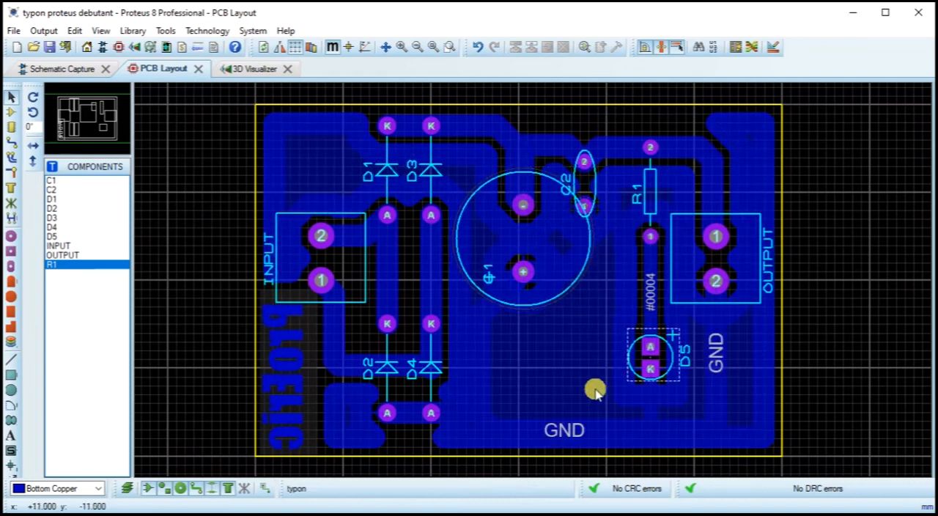
click(244, 69)
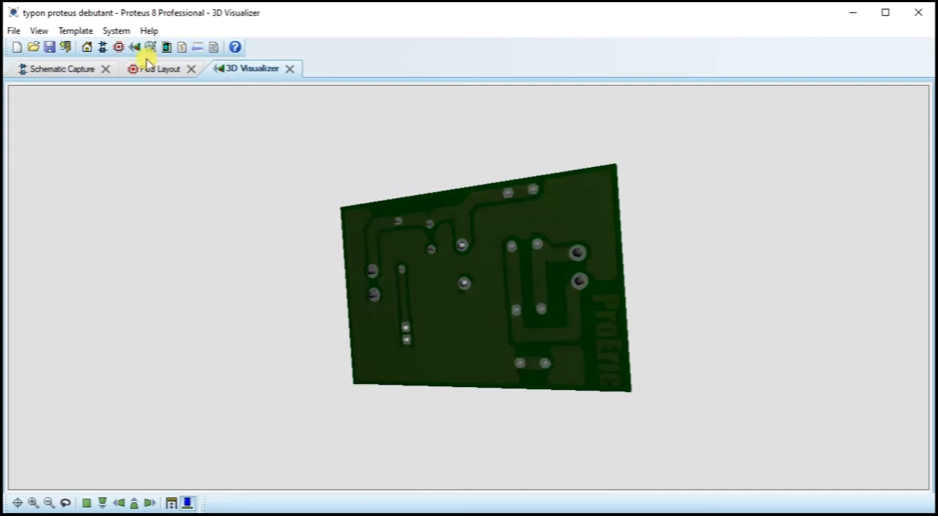
click(156, 70)
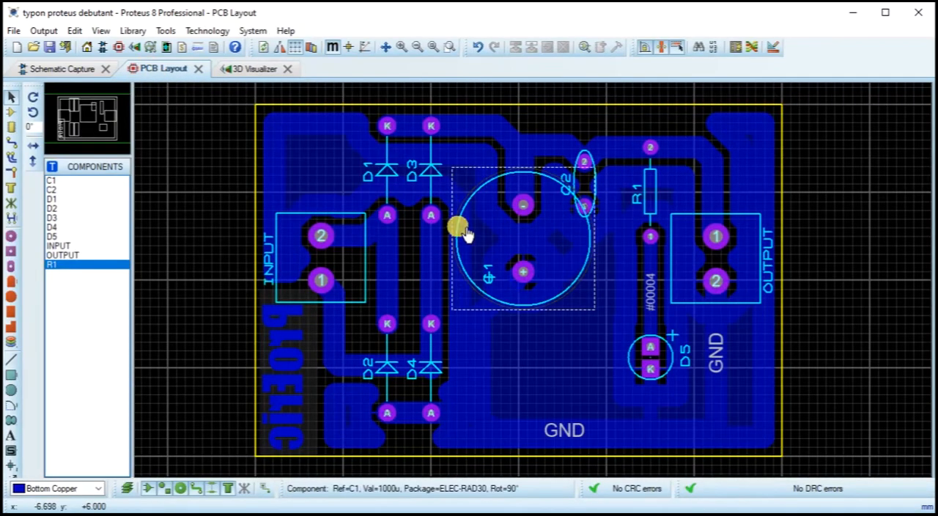
click(62, 70)
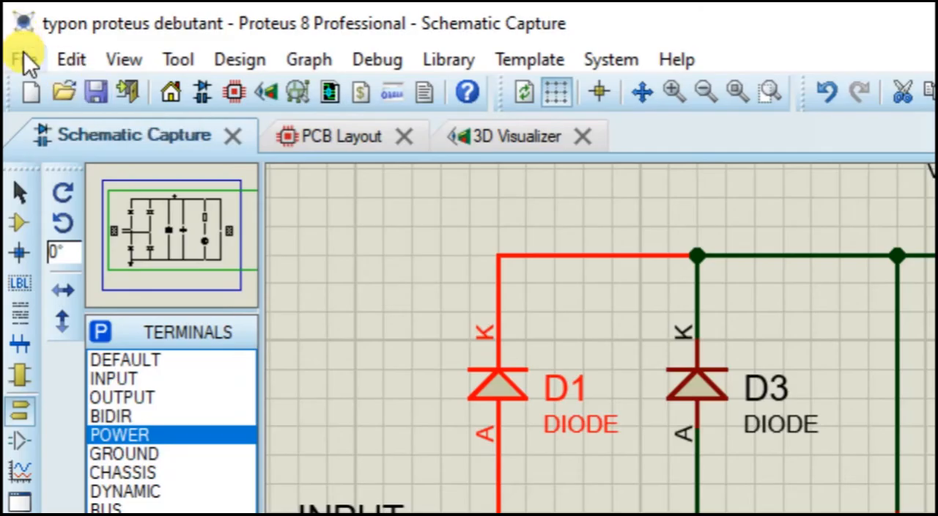
Step: Open the print settings for the schematic design and dismiss the preview tip so it is not displayed again
click(23, 59)
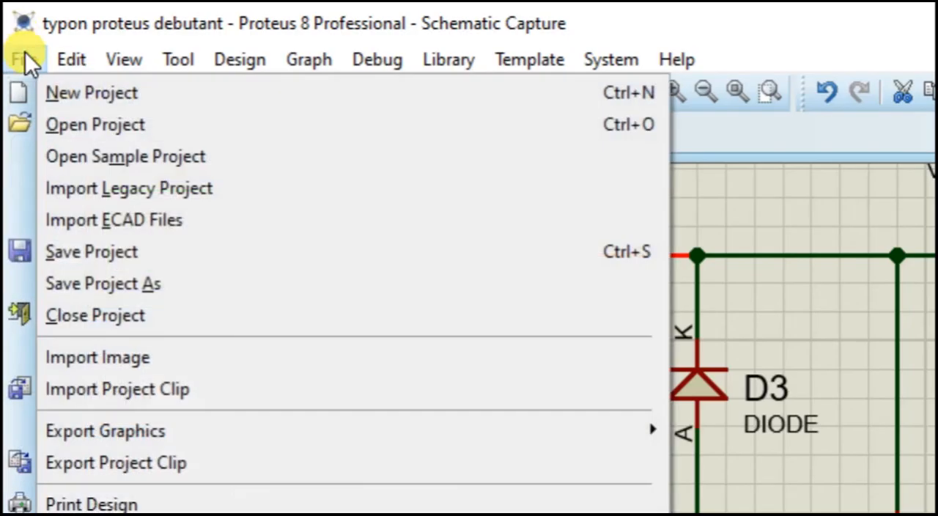
click(25, 52)
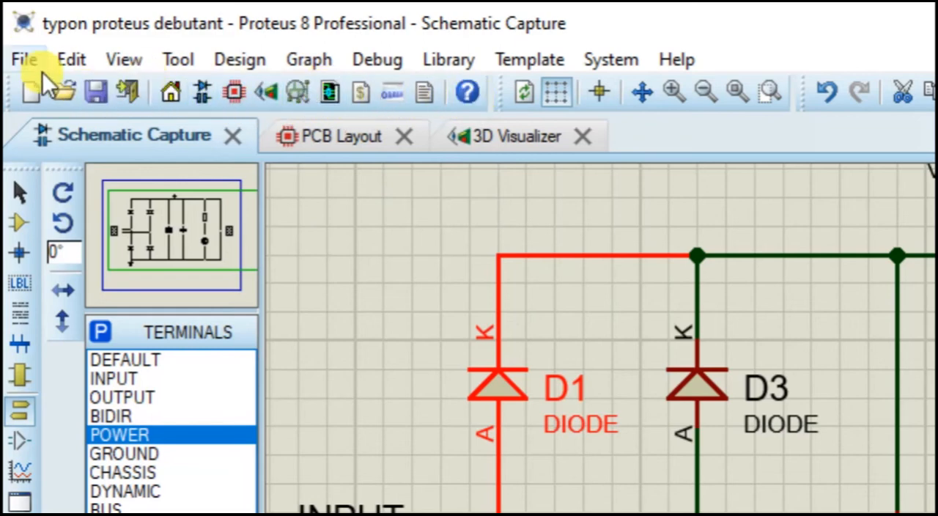
click(69, 63)
click(109, 58)
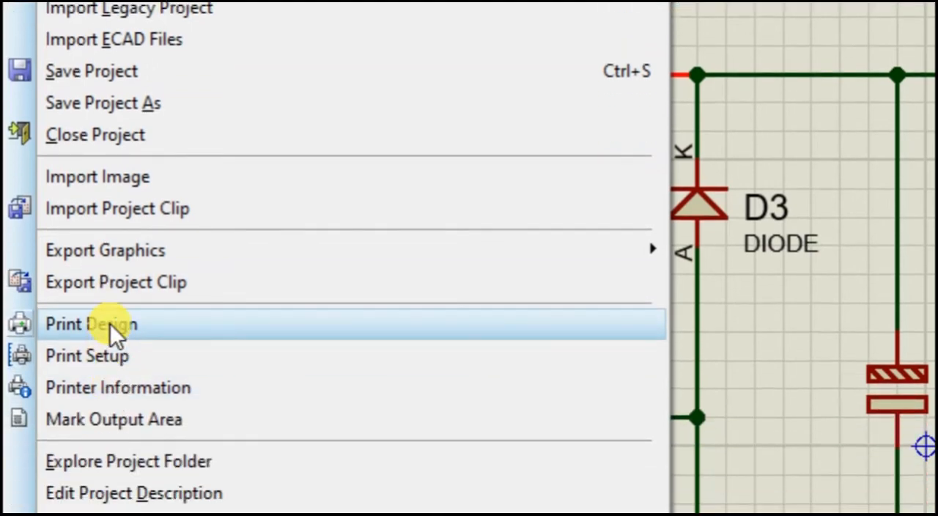
click(110, 323)
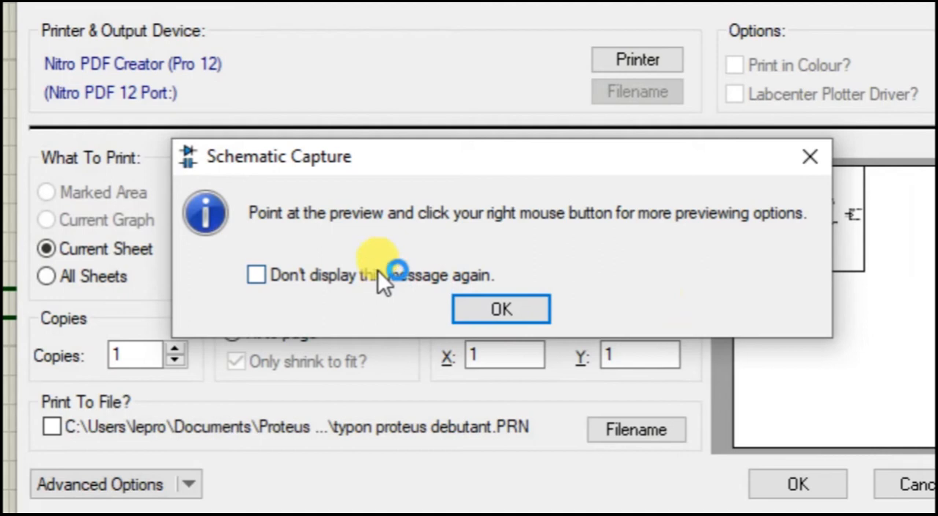
click(260, 283)
click(497, 311)
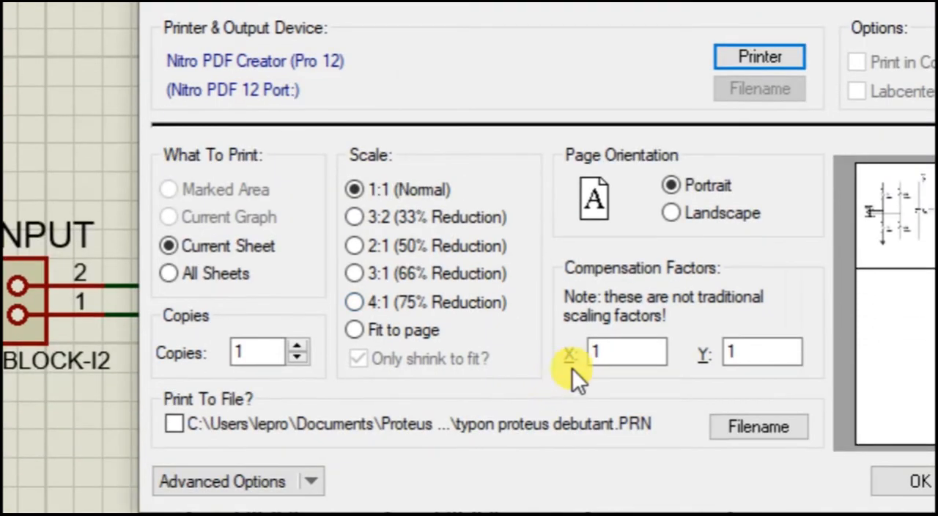
Step: Try landscape orientation, then print the current schematic sheet in portrait at 1:1 scale with Nitro PDF Creator
click(672, 213)
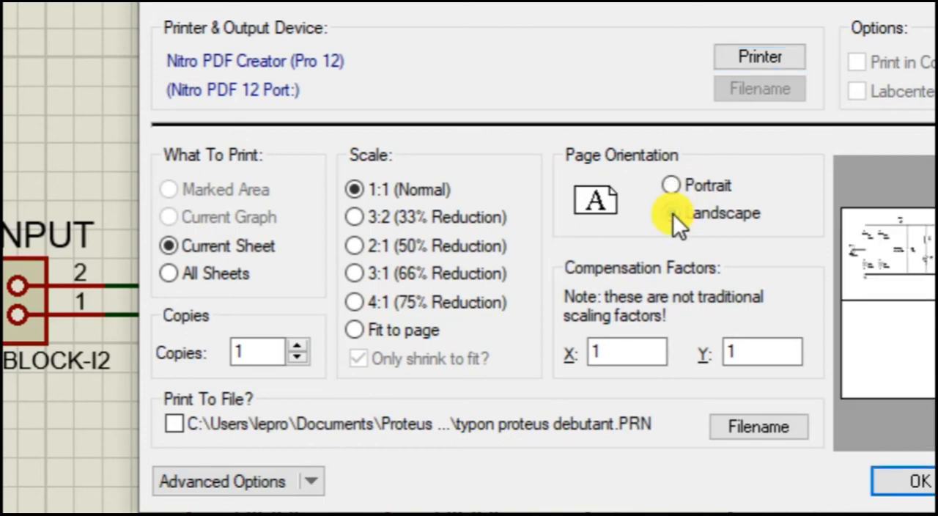
click(672, 186)
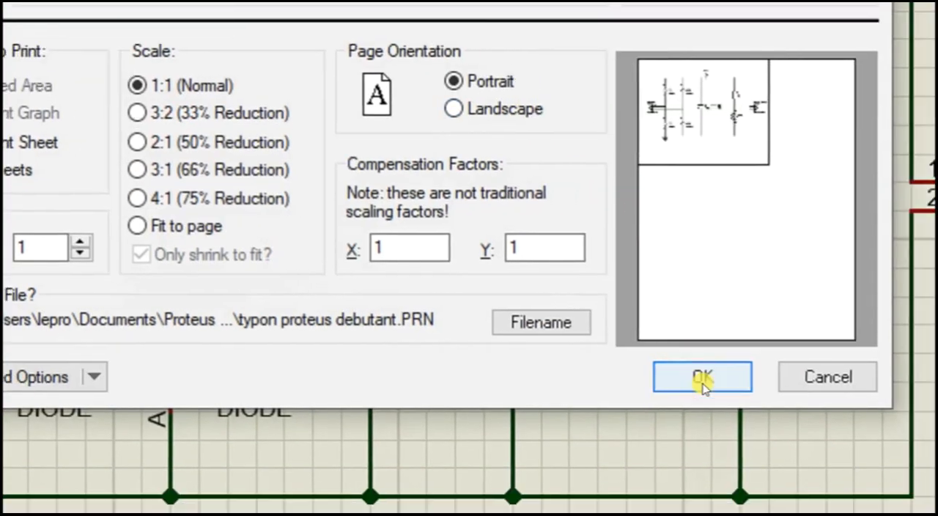
click(699, 377)
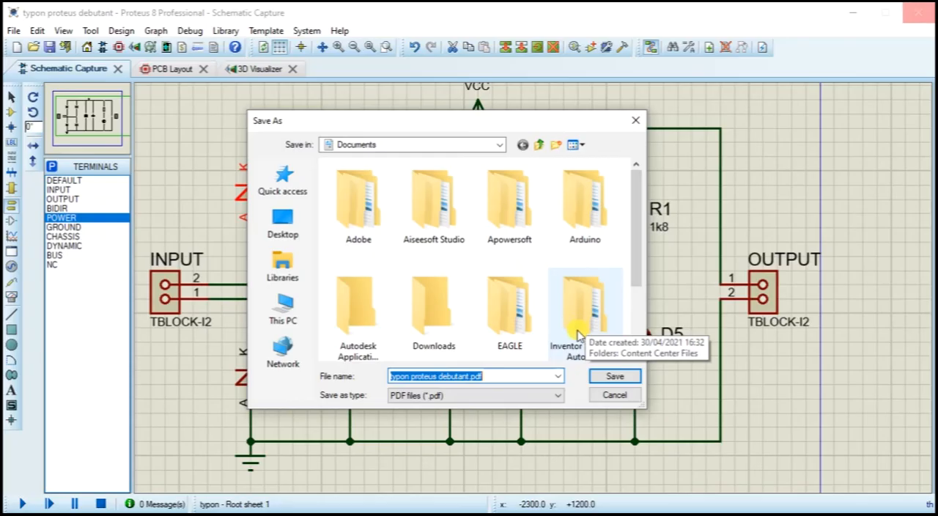
Step: Save the schematic printout as "typon proteus debutant.pdf" in the "Proteus debutant" folder under Documents
scroll(546, 366, down, 1)
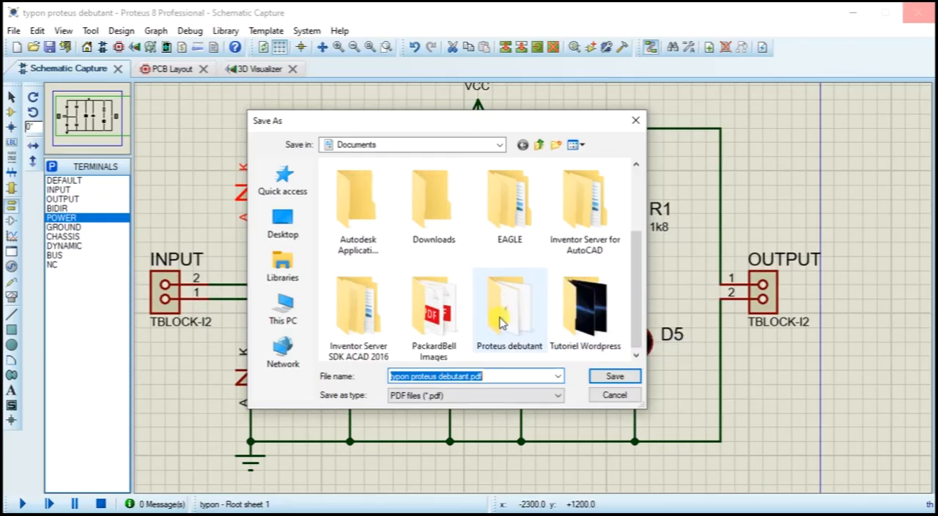
click(357, 350)
key(Right)
key(Right)
key(Left)
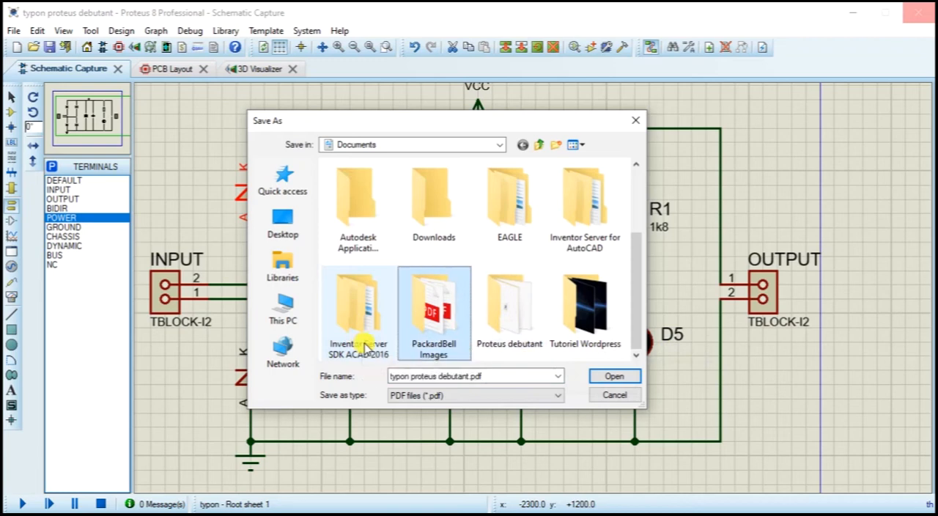
click(523, 300)
double_click(523, 300)
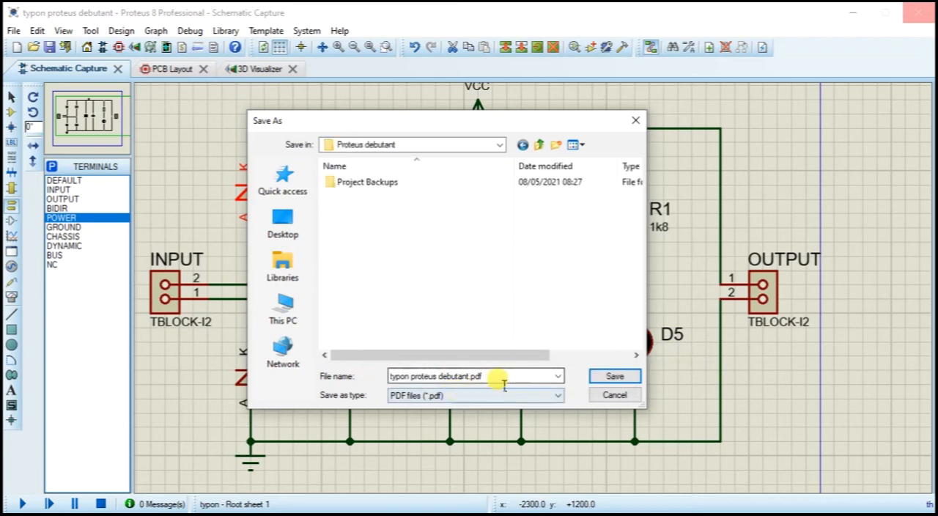
click(619, 376)
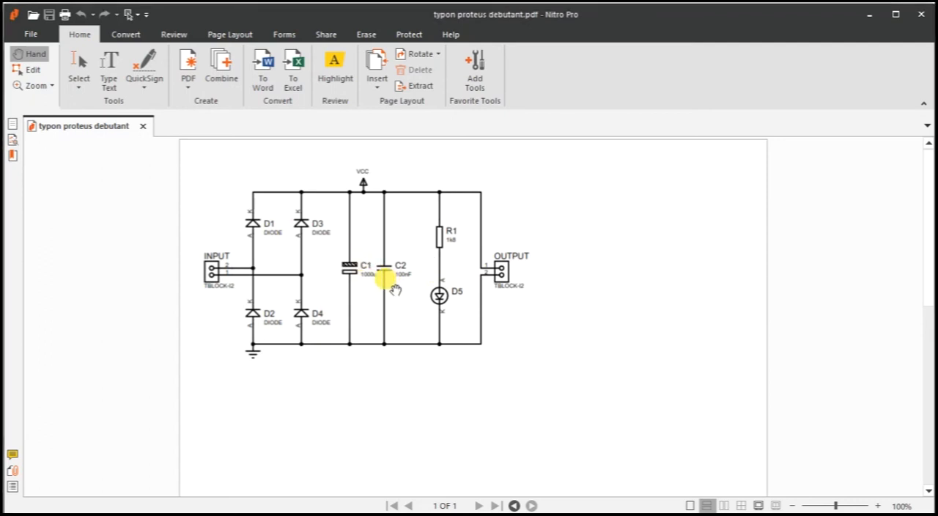
Step: Examine the printed schematic in Nitro Pro at close range, from the input to the output terminal block, and close the PDF
scroll(396, 279, up, 5)
scroll(387, 271, down, 4)
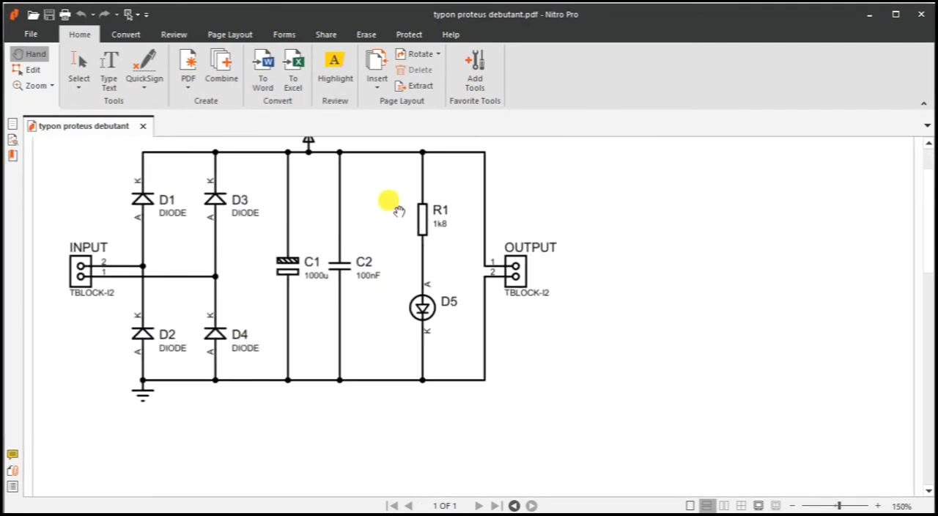
scroll(398, 263, up, 1)
scroll(352, 245, down, 2)
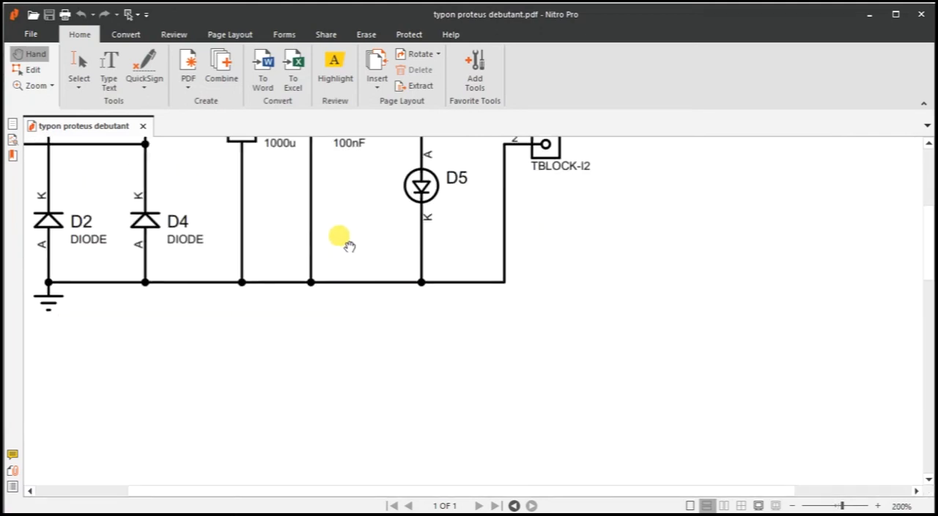
scroll(350, 245, up, 3)
scroll(351, 245, up, 1)
drag(352, 268, 517, 234)
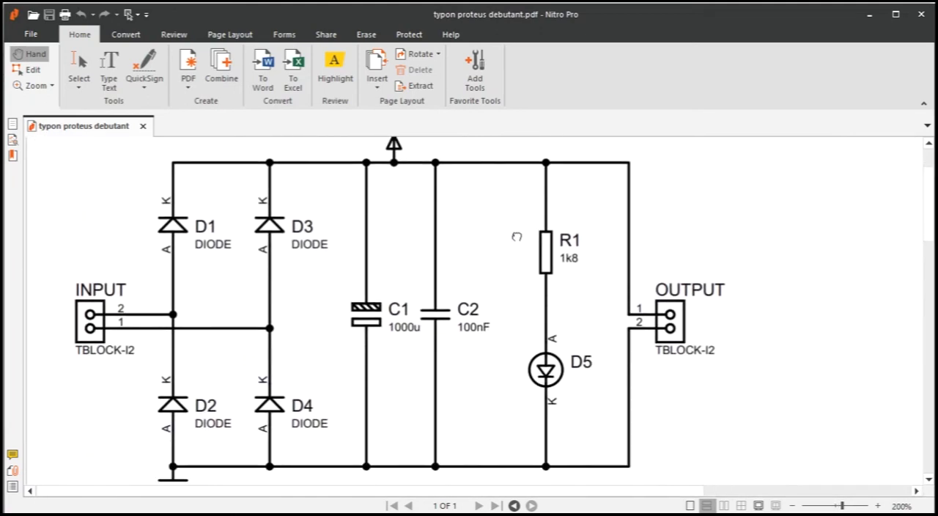
scroll(498, 256, down, 2)
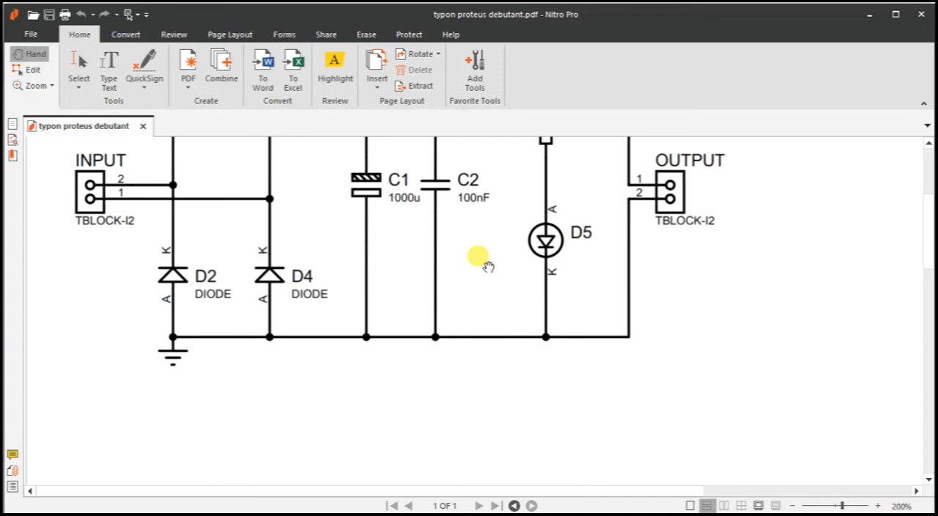
scroll(461, 253, up, 3)
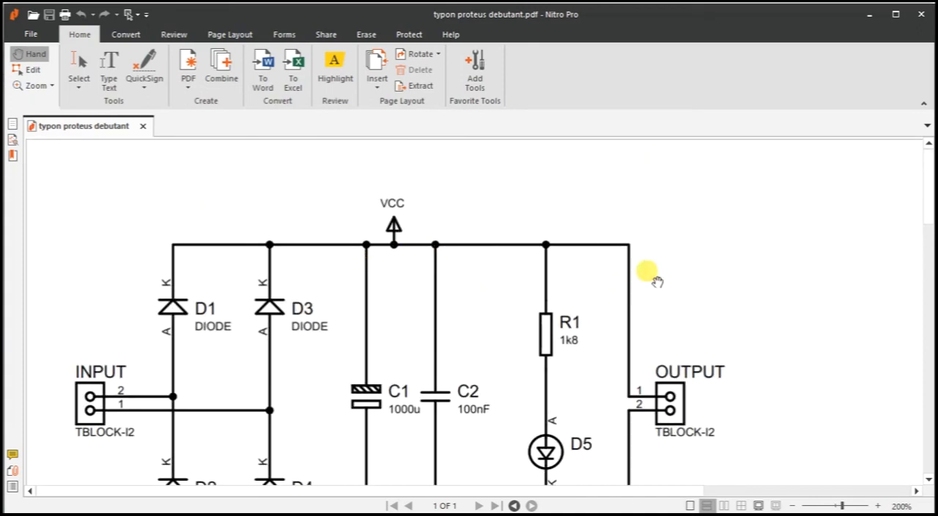
click(920, 14)
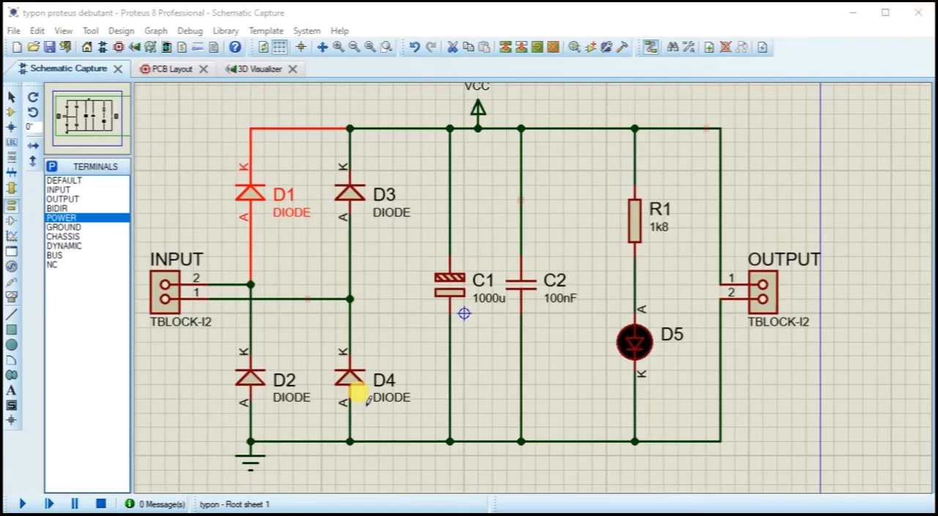
Step: Switch to the PCB layout and open its layout print settings
click(161, 69)
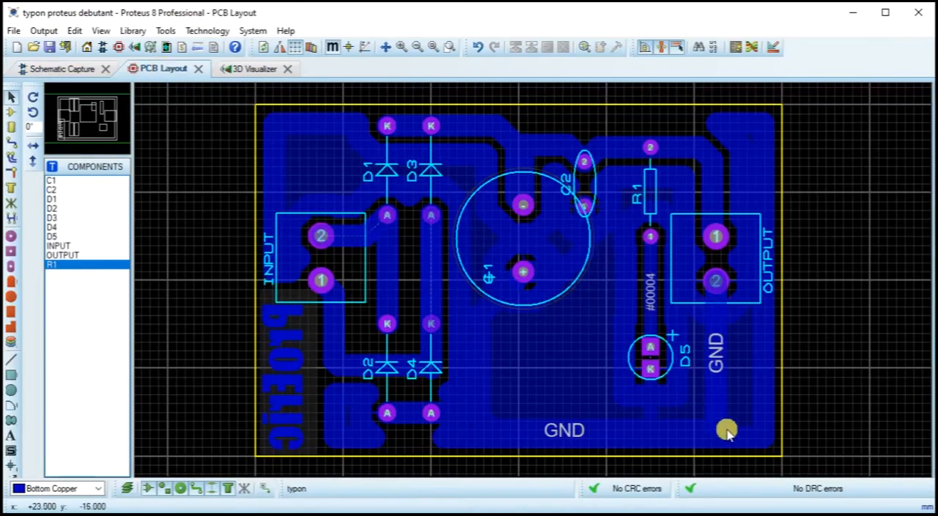
click(14, 31)
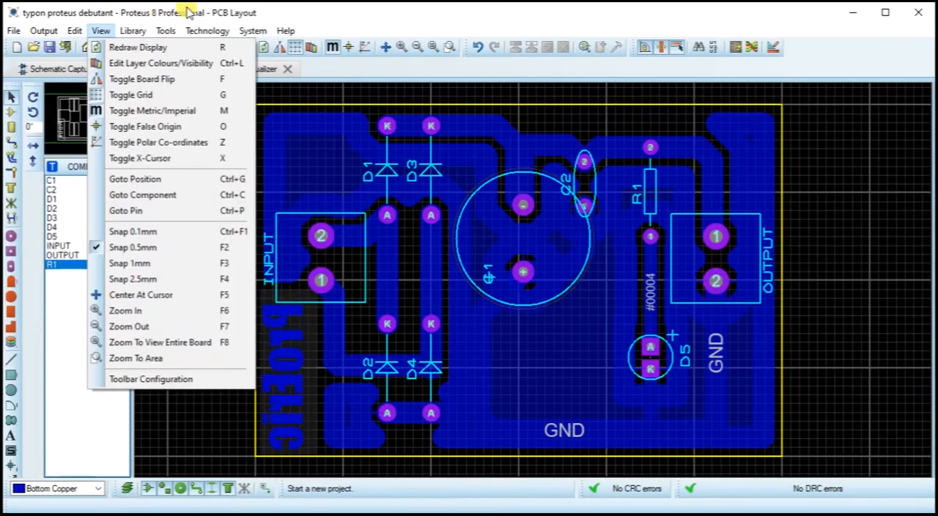
click(295, 12)
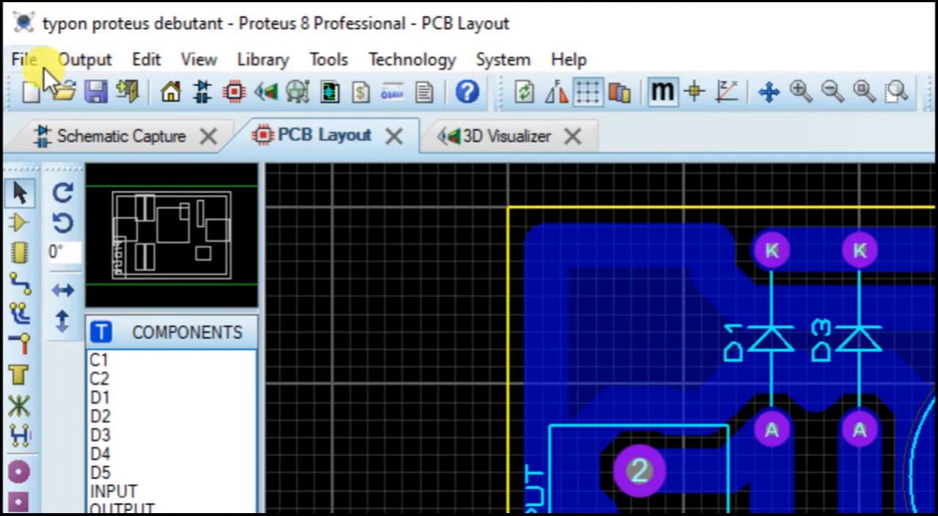
click(86, 61)
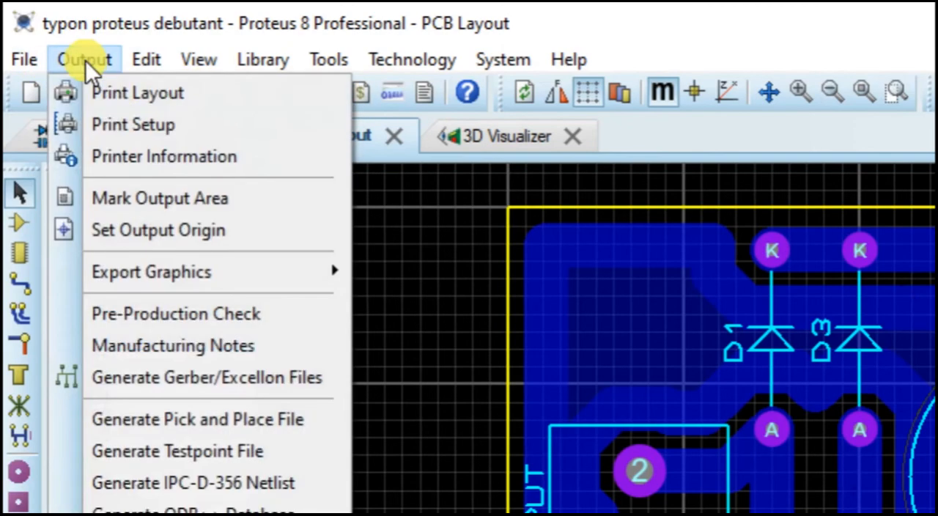
click(117, 94)
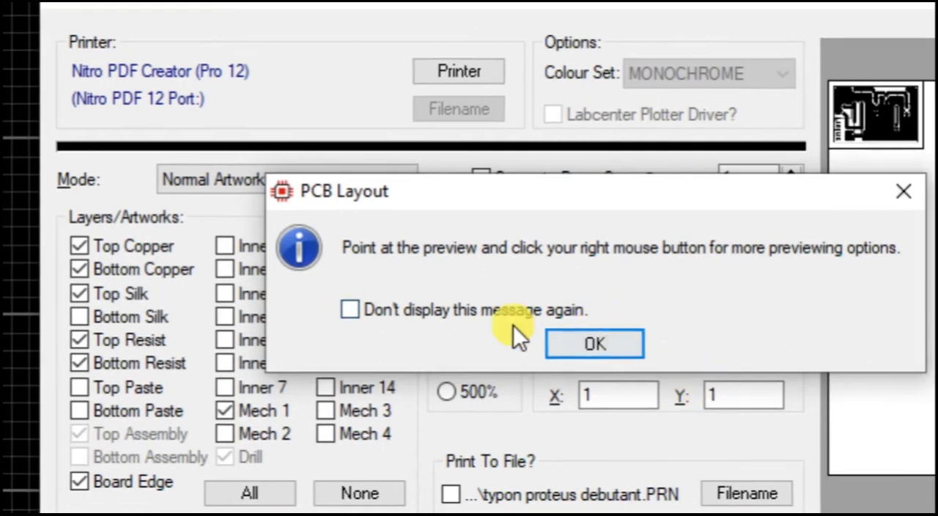
click(461, 312)
click(594, 346)
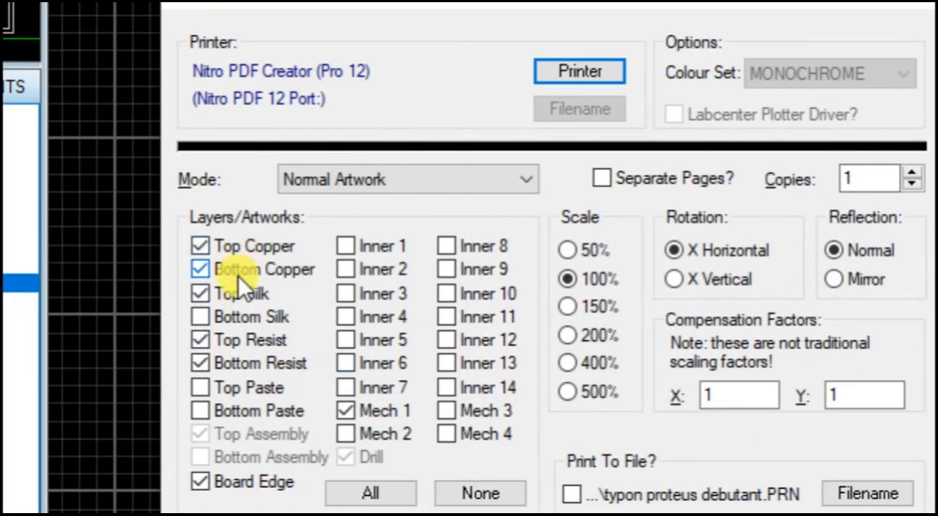
Step: Print only the Bottom Copper, Mech 1 and Board Edge layers at 100% scale, with X Horizontal rotation and Normal reflection
click(236, 272)
click(237, 271)
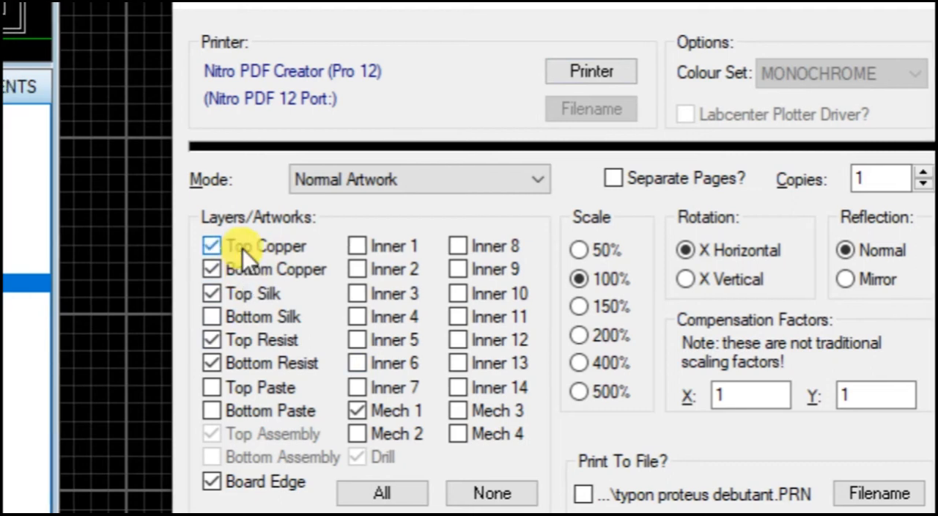
click(243, 248)
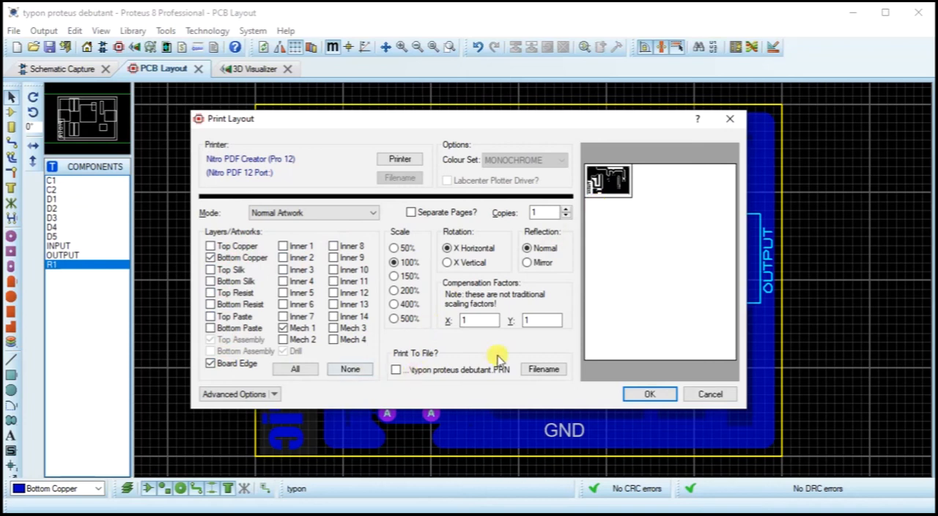
click(448, 250)
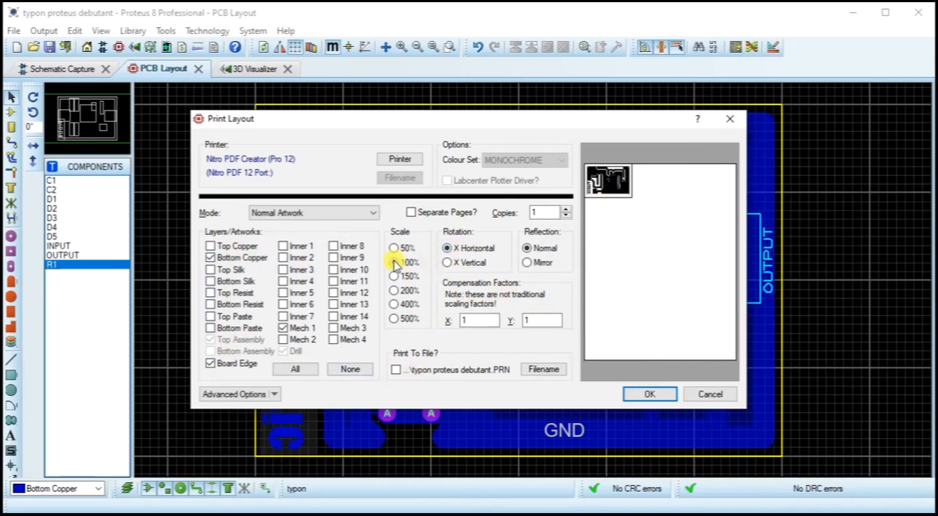
click(651, 395)
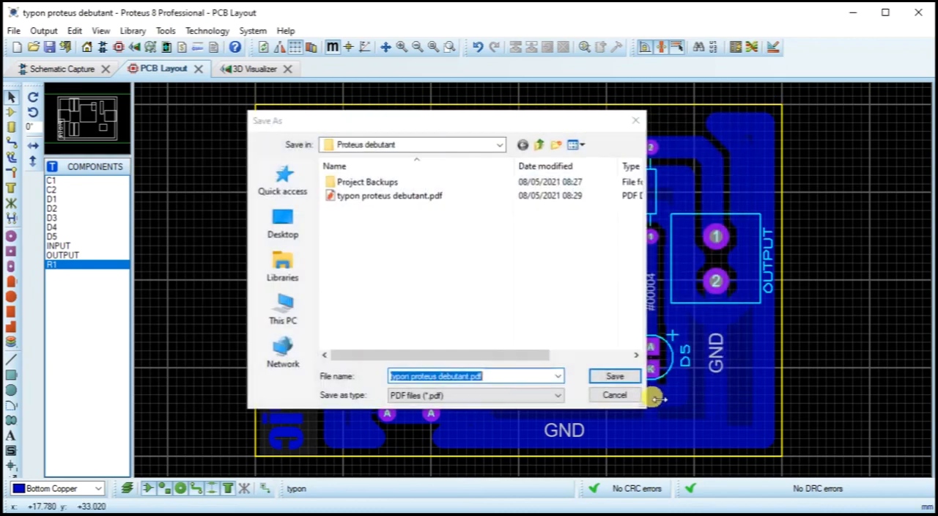
Step: Append the bottom copper printout to the end of the existing "typon proteus debutant.pdf" in the "Proteus debutant" folder
click(363, 197)
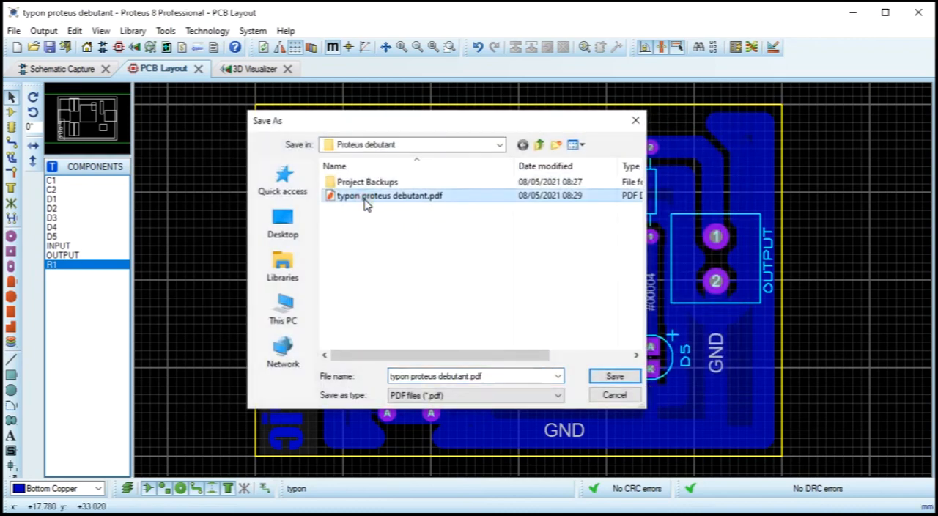
click(621, 377)
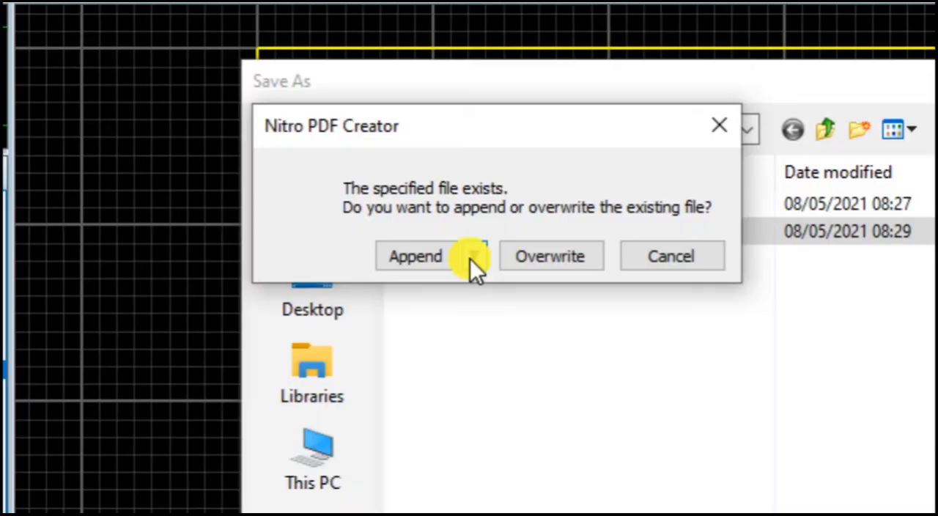
click(473, 256)
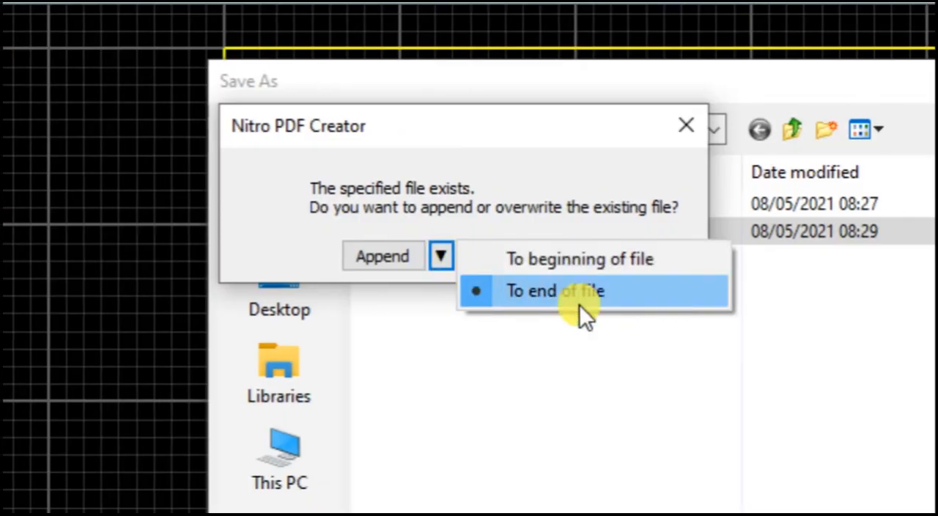
click(582, 258)
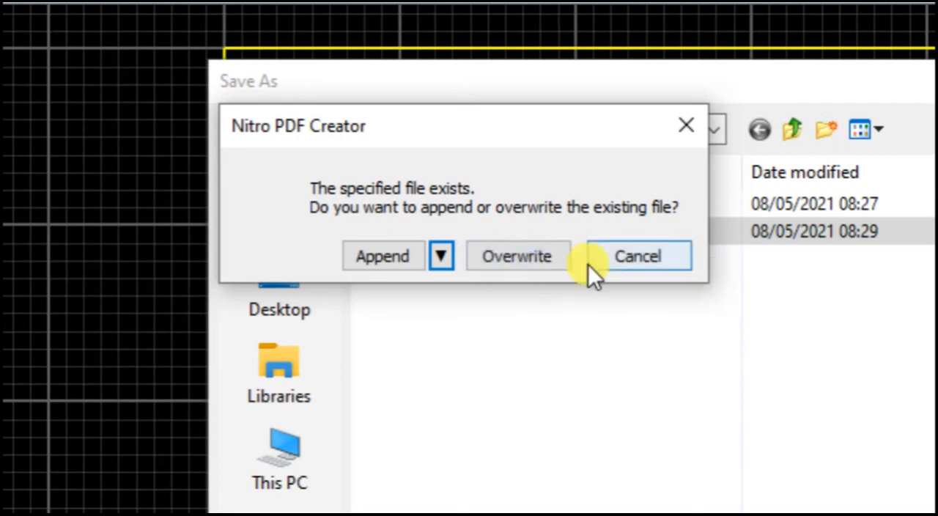
click(440, 256)
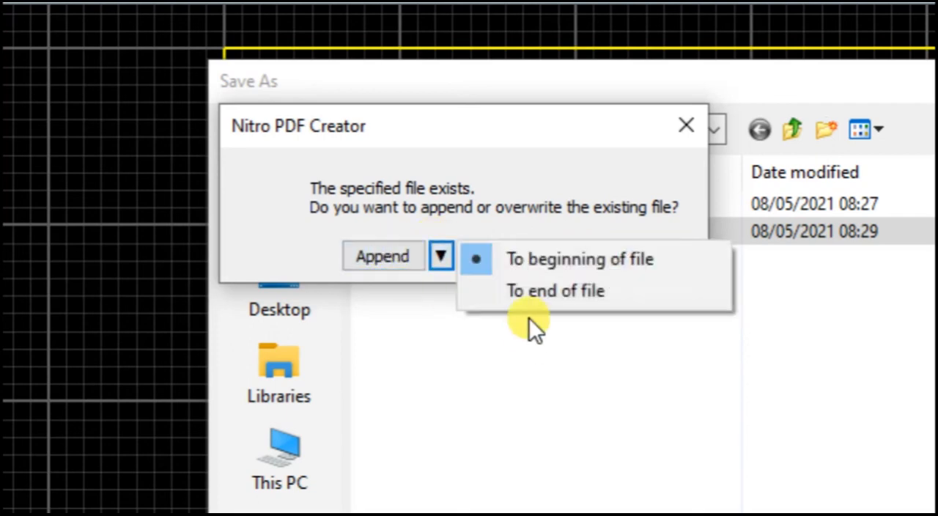
click(538, 293)
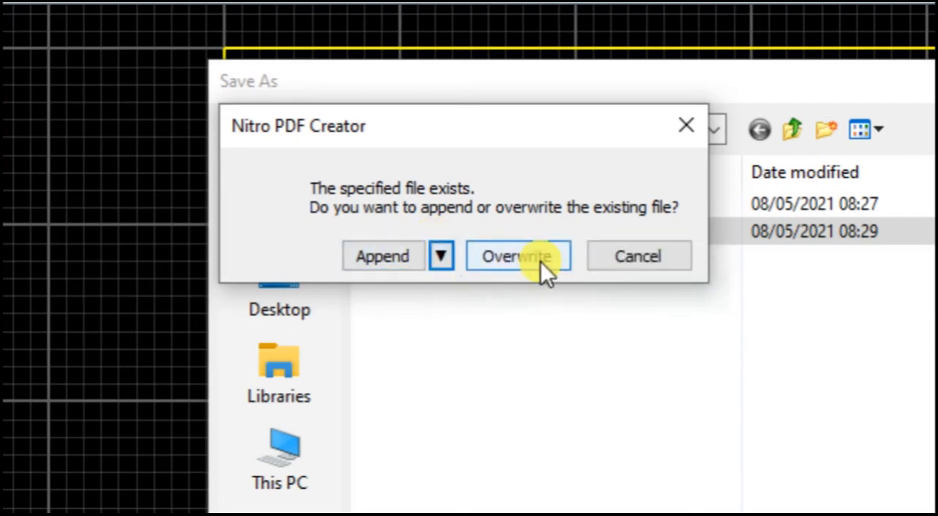
click(376, 254)
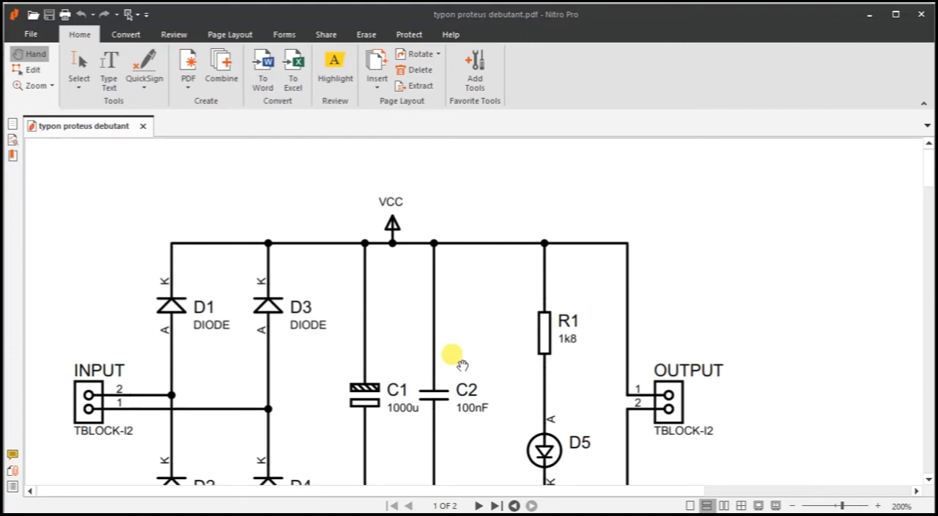
Step: Review the schematic page and the appended copper artwork page in Nitro Pro, and close the PDF
scroll(454, 358, down, 1)
scroll(403, 322, down, 2)
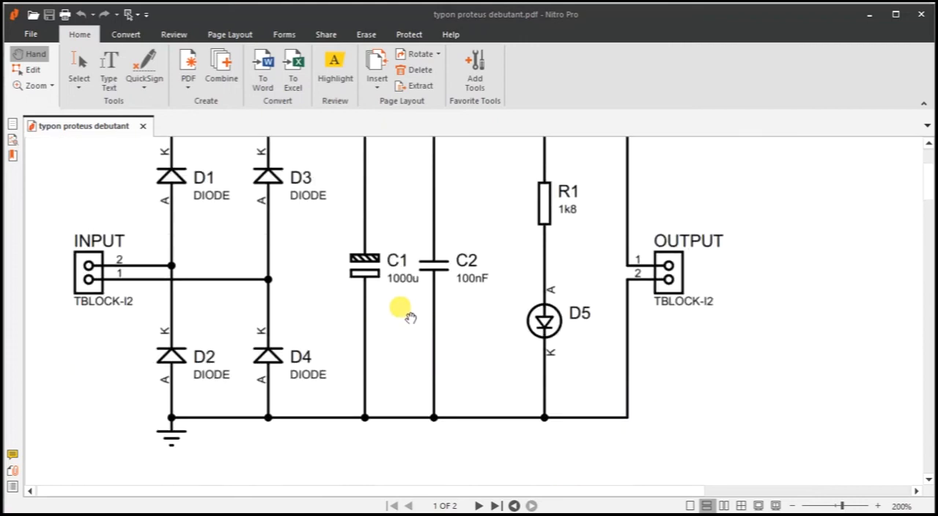
scroll(411, 320, down, 2)
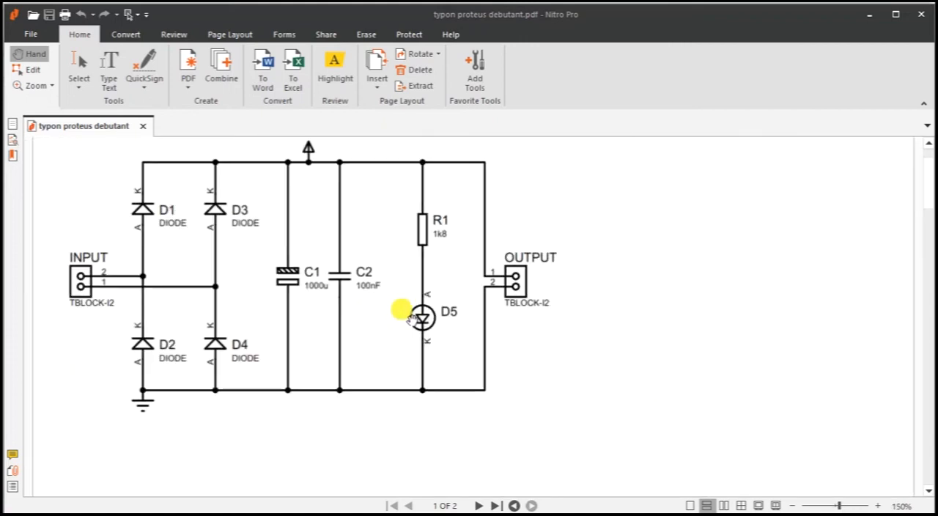
scroll(411, 320, down, 5)
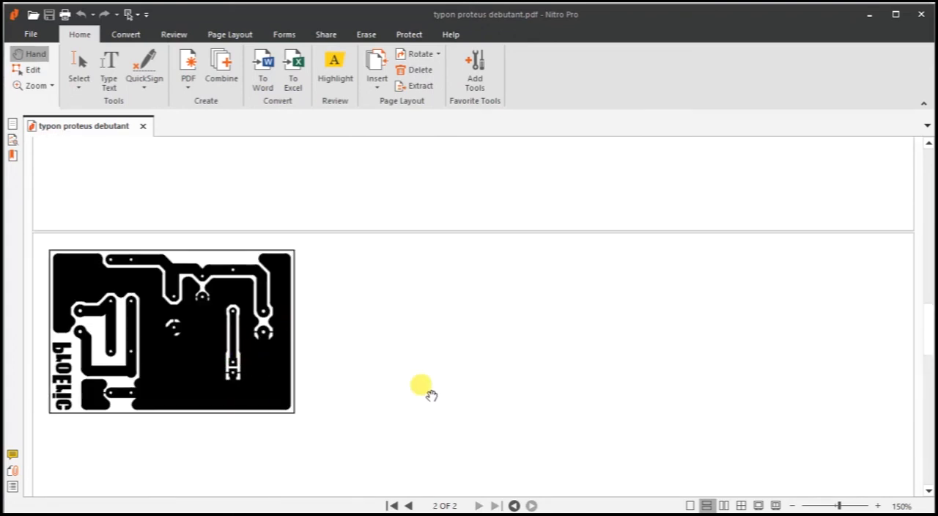
click(925, 16)
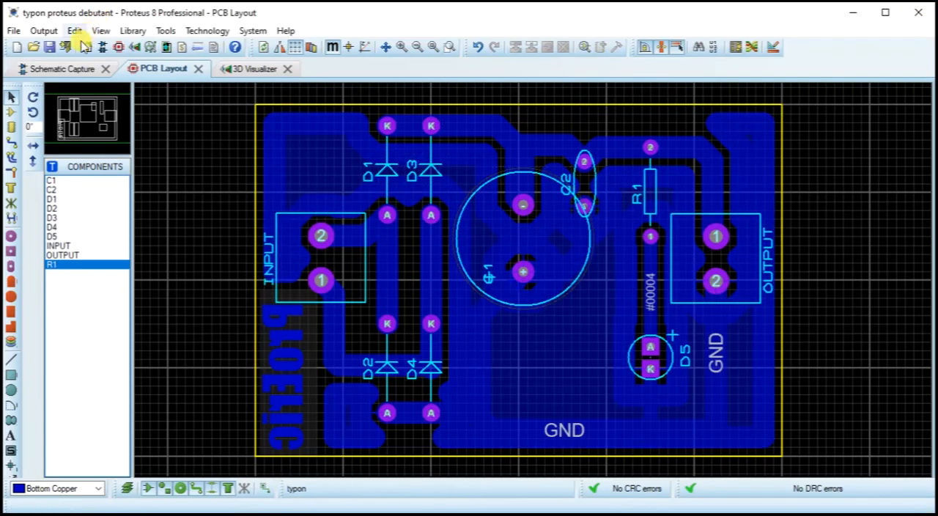
Step: Print the component placement artwork of the PCB layout with Bottom Copper excluded and Top Silk included, at 100% scale
click(38, 32)
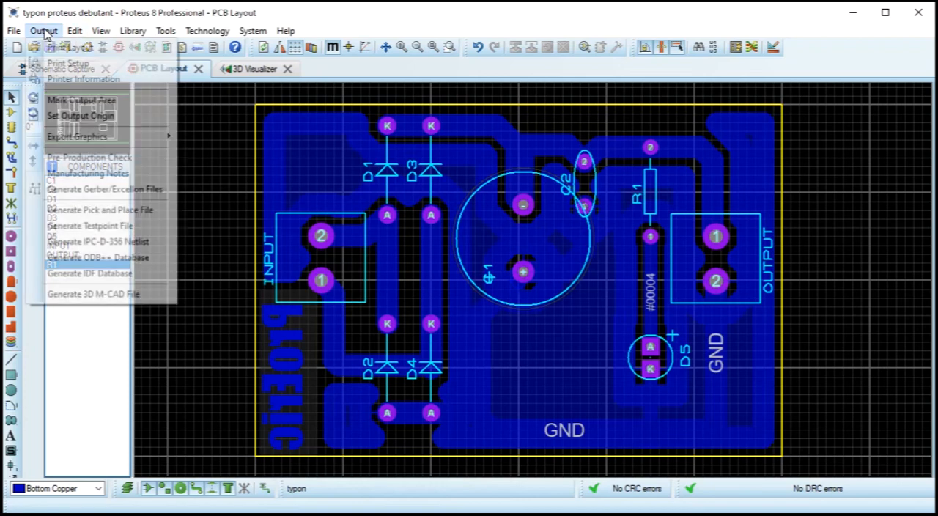
click(44, 46)
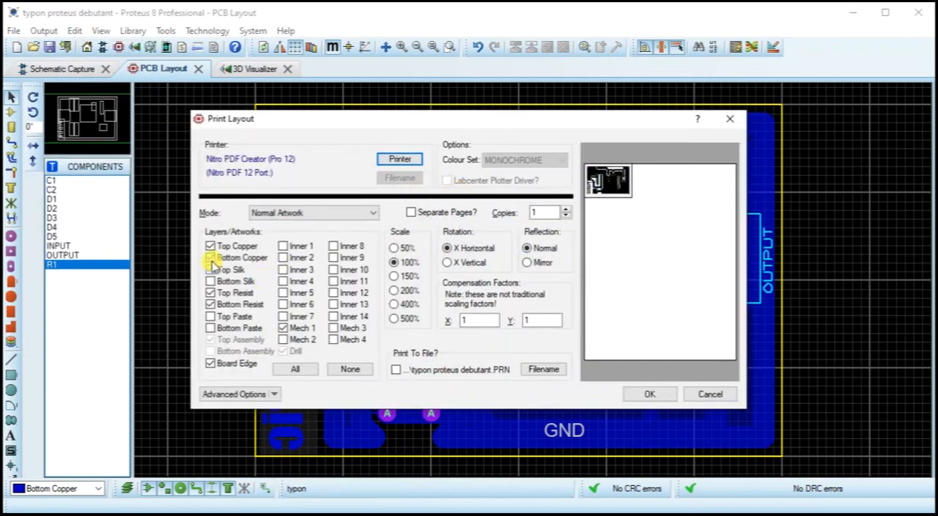
click(211, 260)
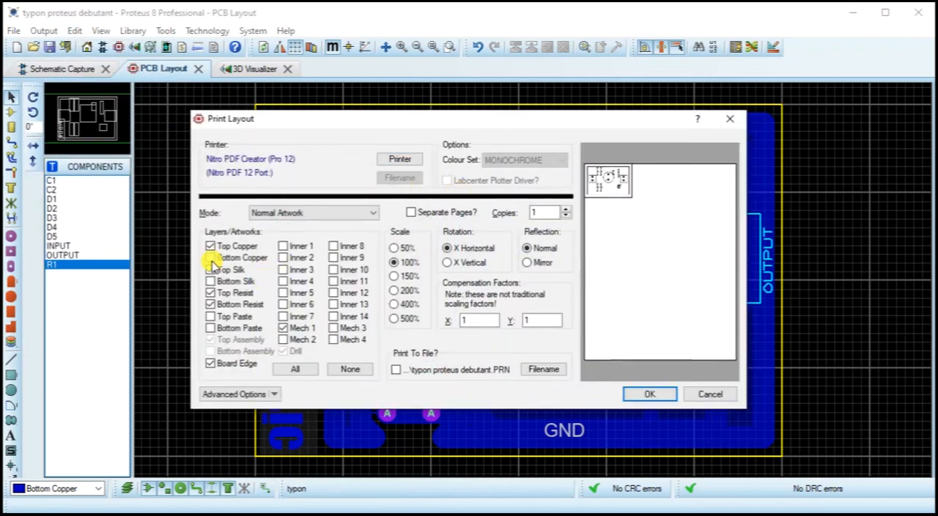
click(211, 269)
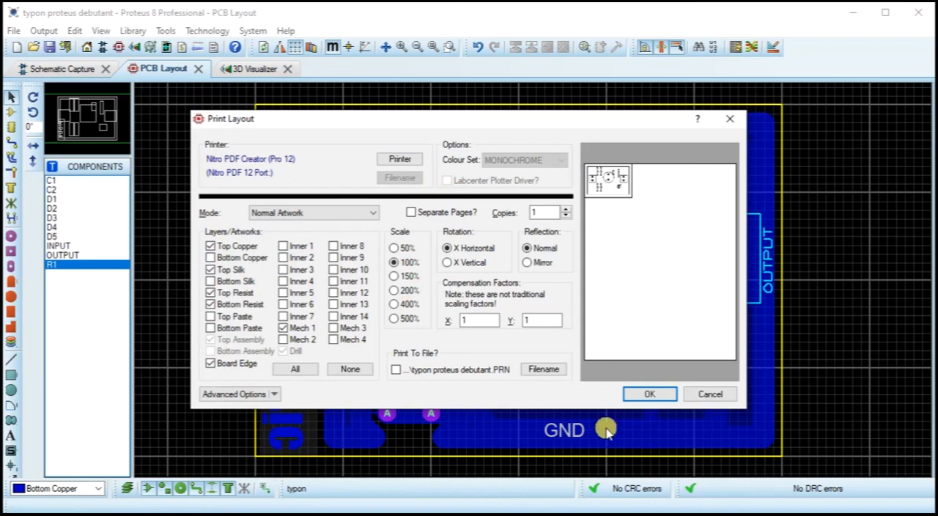
click(649, 394)
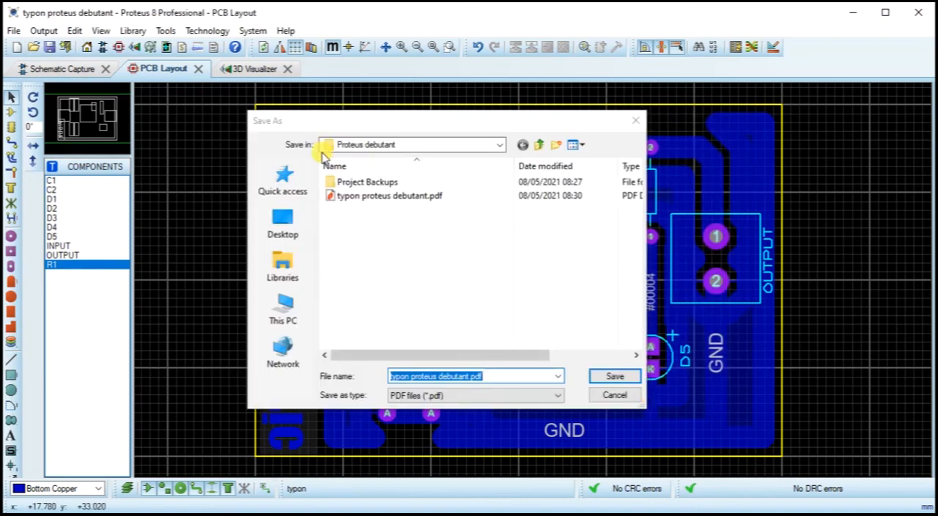
Step: Append the component placement printout to the existing "typon proteus debutant.pdf"
click(366, 197)
click(612, 375)
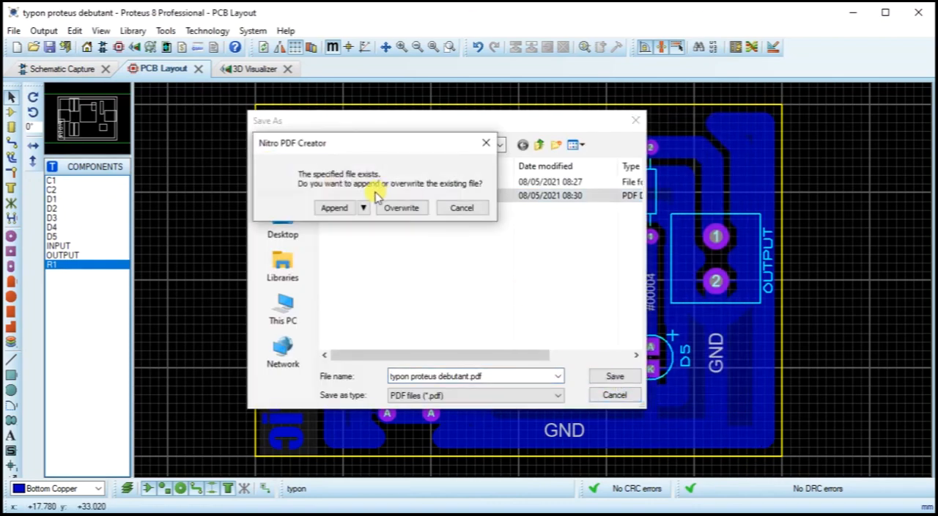
click(328, 209)
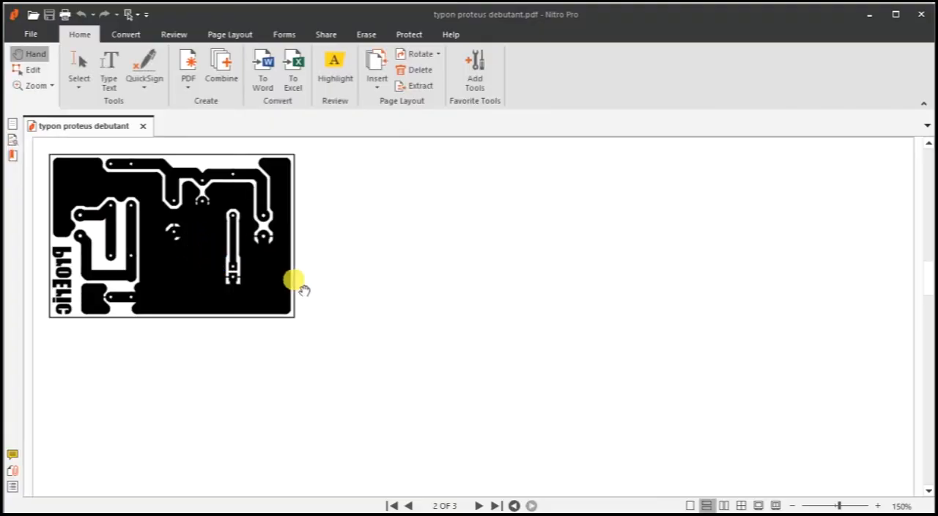
Step: Review the placement, copper and schematic pages of the three-page PDF in Nitro Pro and close it
scroll(302, 290, down, 3)
scroll(302, 290, down, 10)
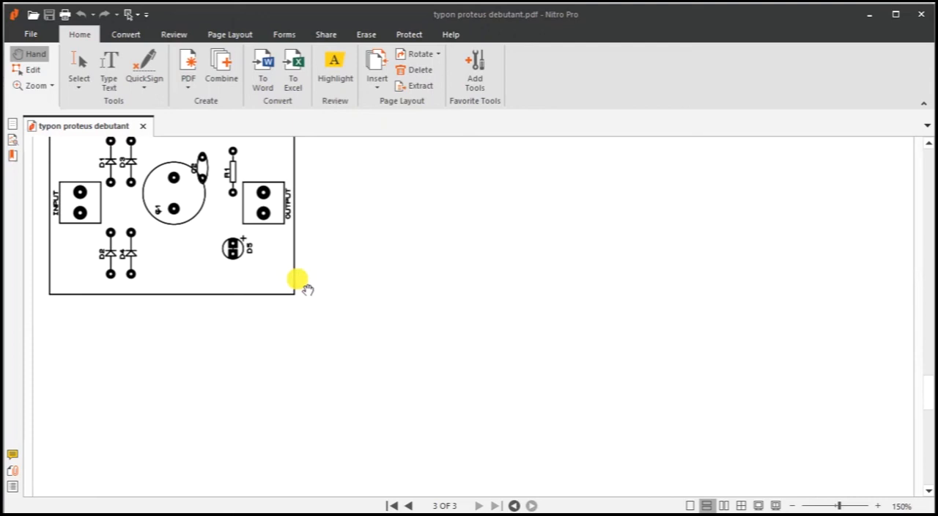
scroll(282, 271, up, 2)
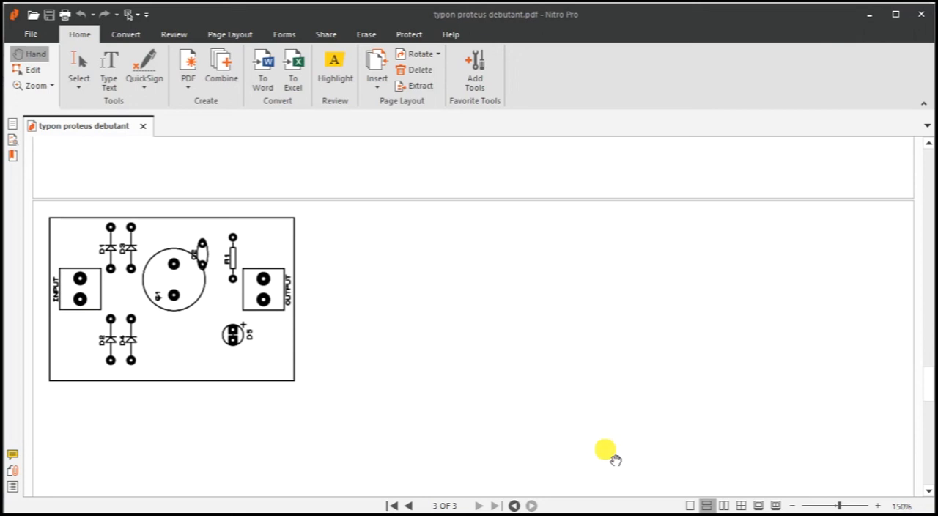
scroll(414, 384, up, 10)
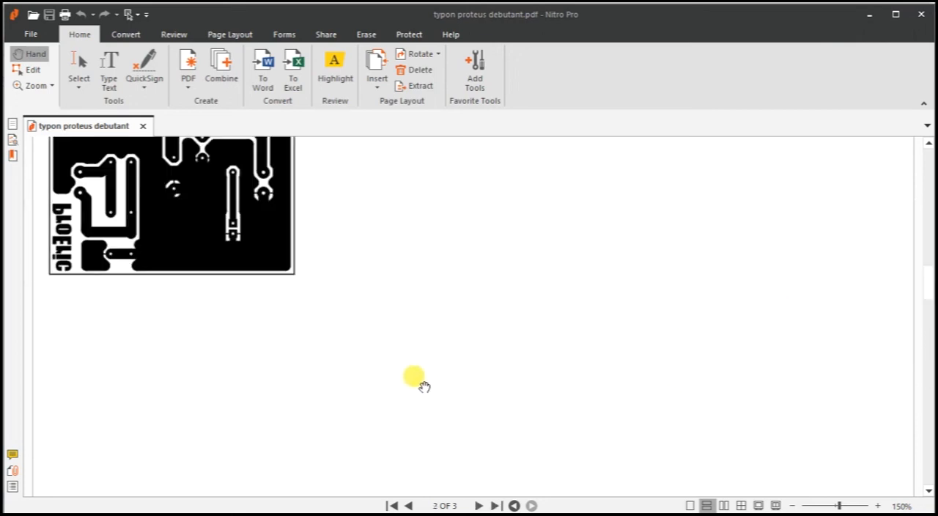
scroll(424, 382, up, 5)
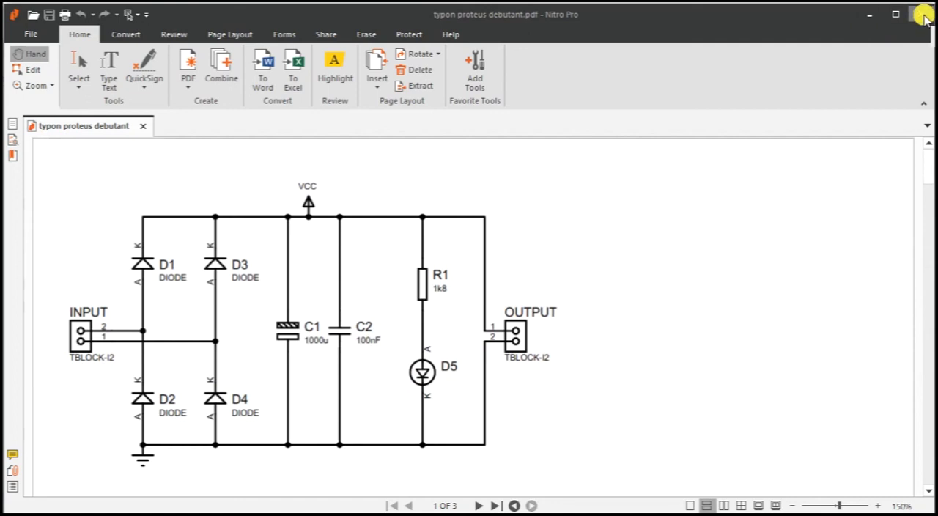
scroll(293, 346, down, 10)
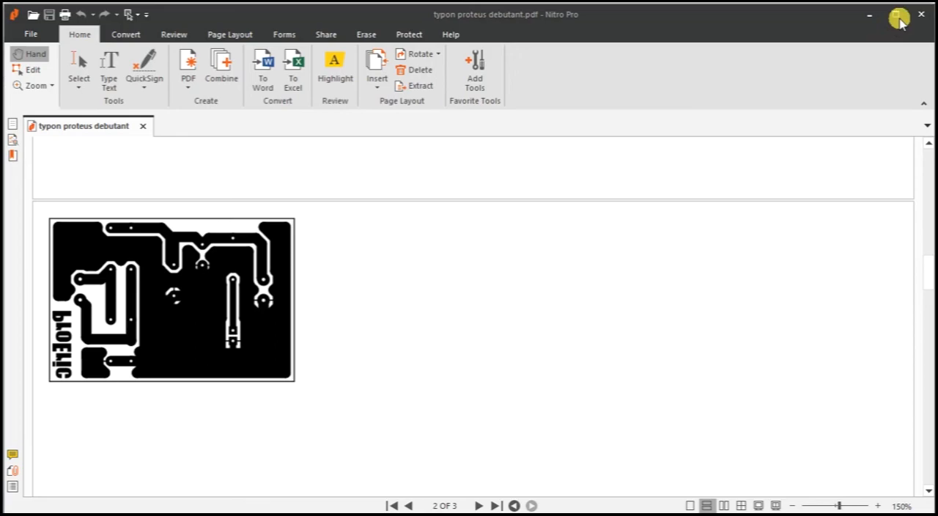
click(921, 14)
scroll(464, 320, down, 1)
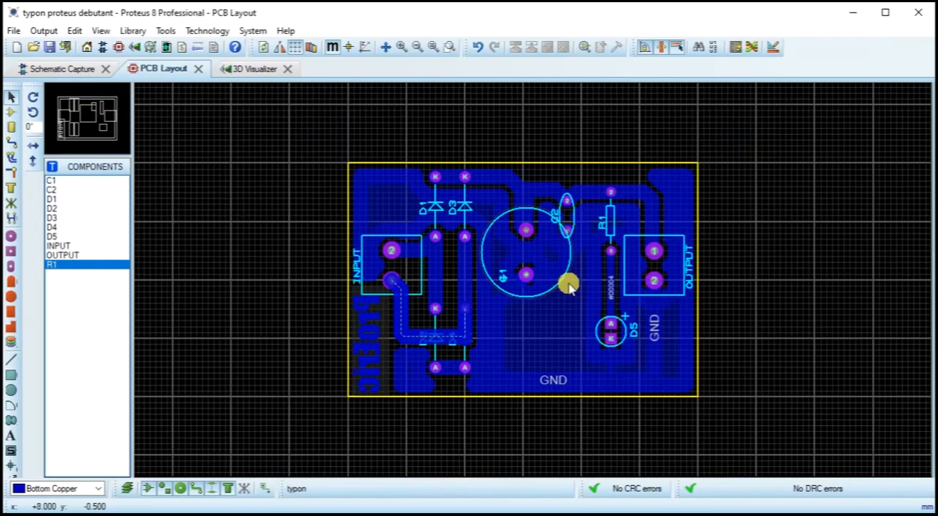
scroll(567, 283, up, 1)
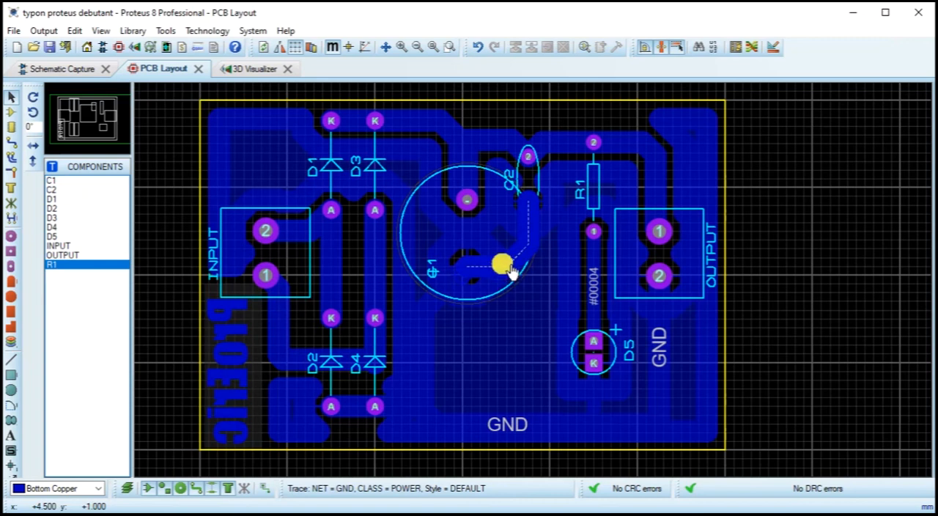
key(Escape)
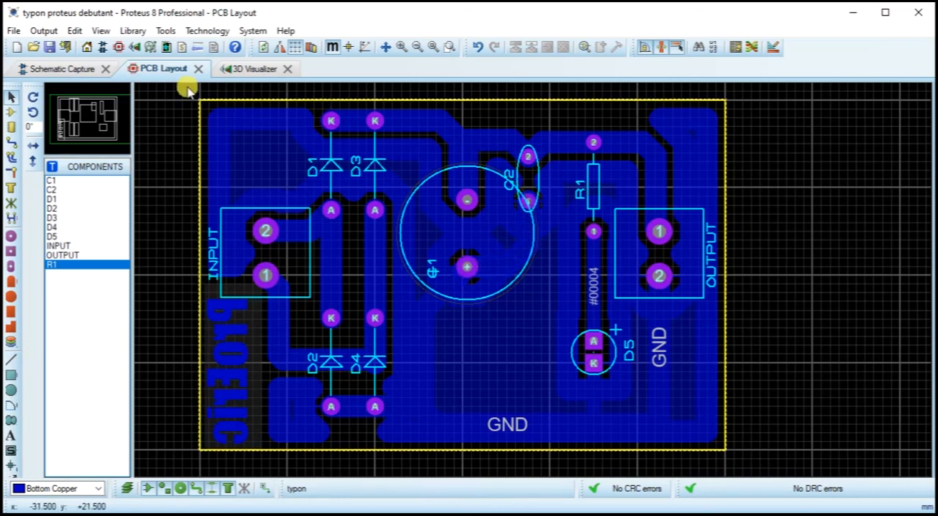
Step: Return to the schematic and search the device library for "relay"
click(64, 69)
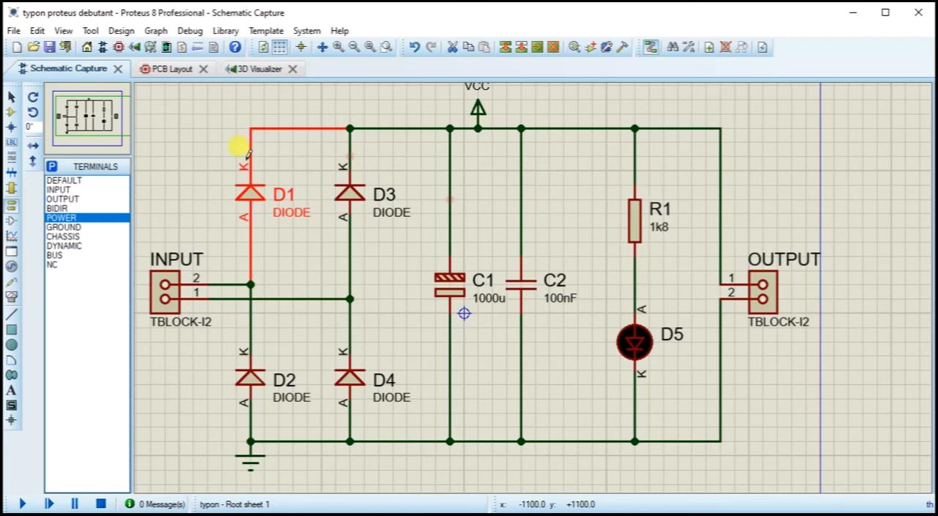
click(12, 113)
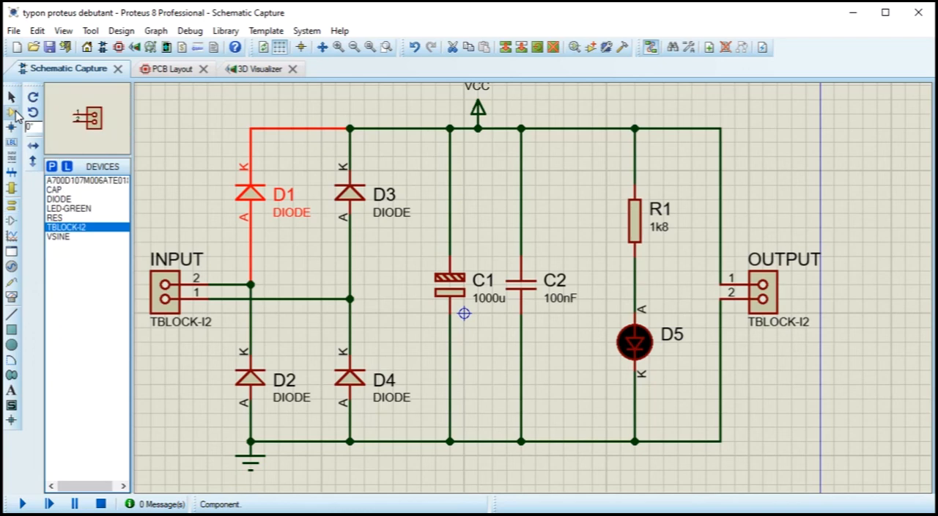
click(50, 166)
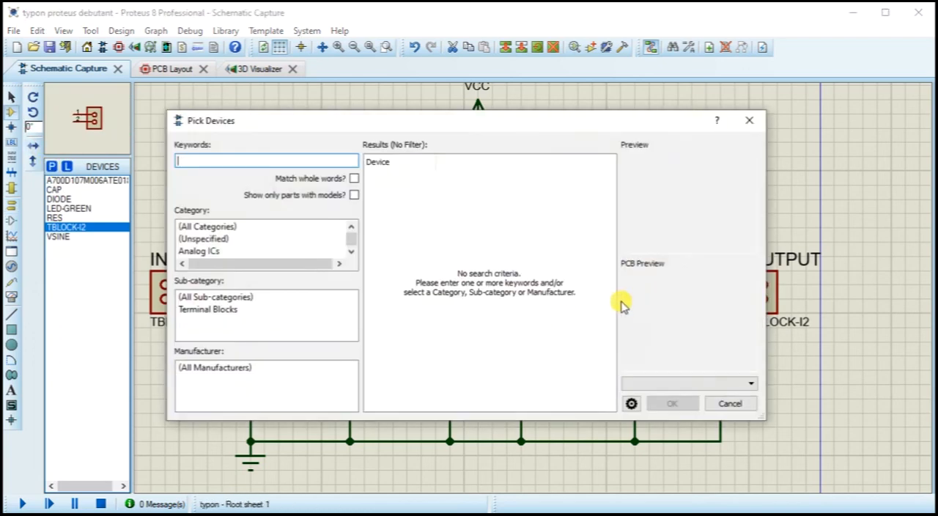
text(rel)
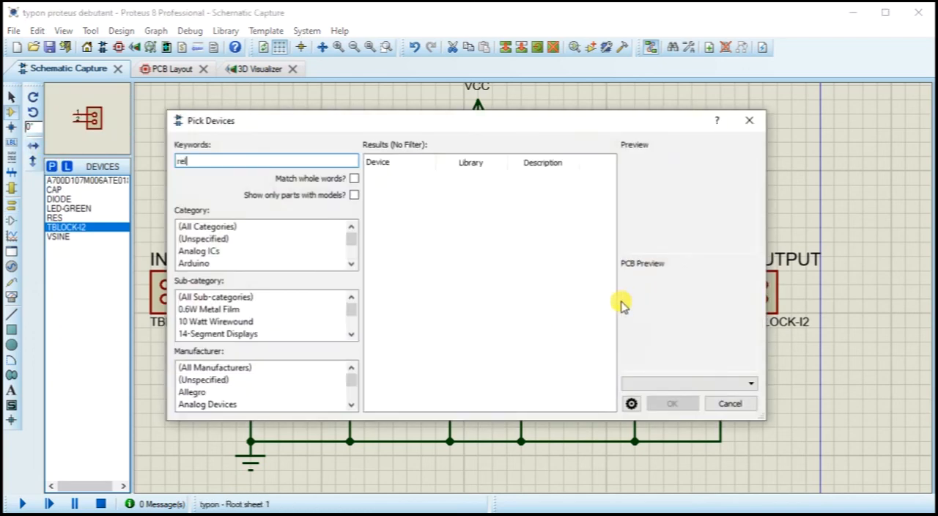
text(ay)
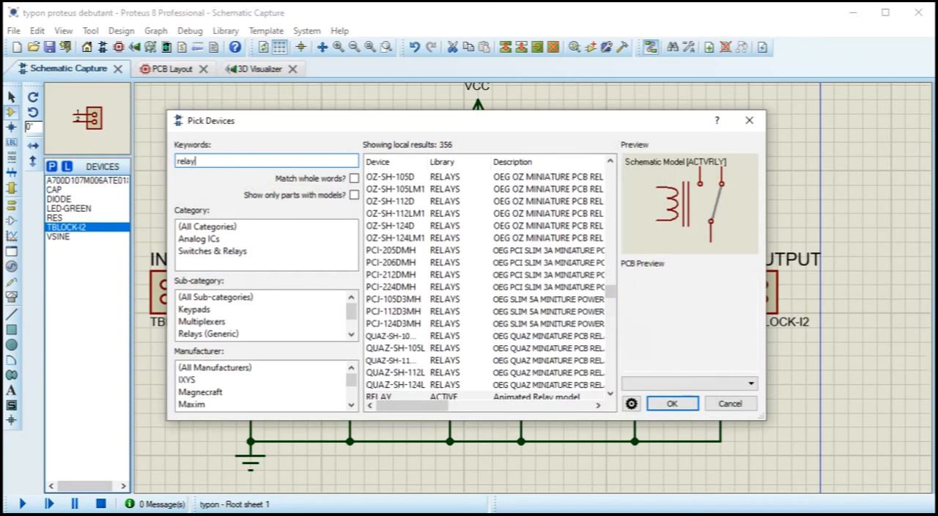
Step: Browse the relay search results from RELAY to the TEXTELL models, comparing their schematic symbols and PCB footprints
scroll(471, 309, down, 2)
click(405, 325)
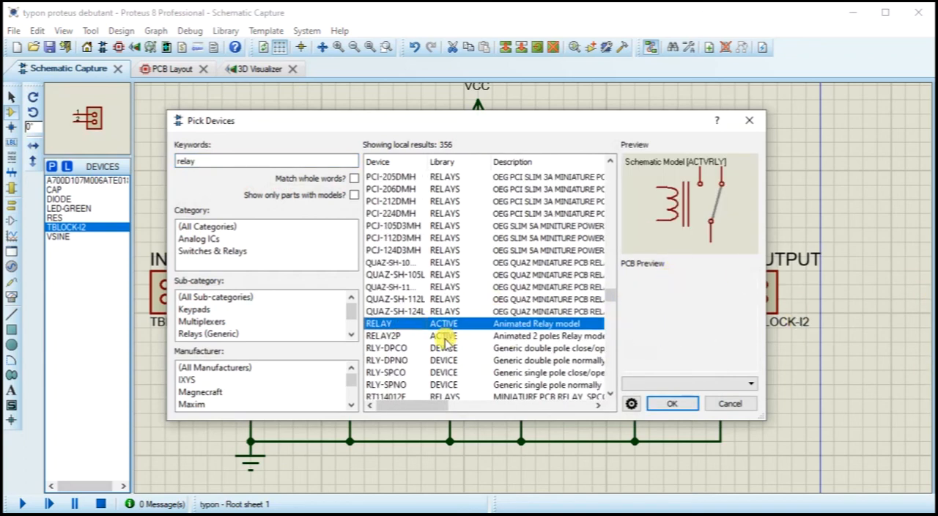
click(378, 336)
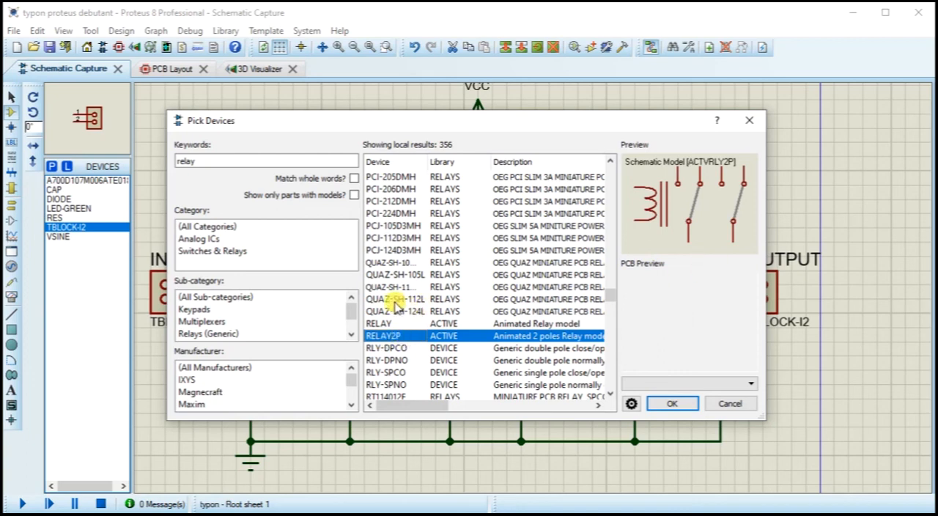
key(Down)
key(Down)
key(Down)
key(Down)
key(Down)
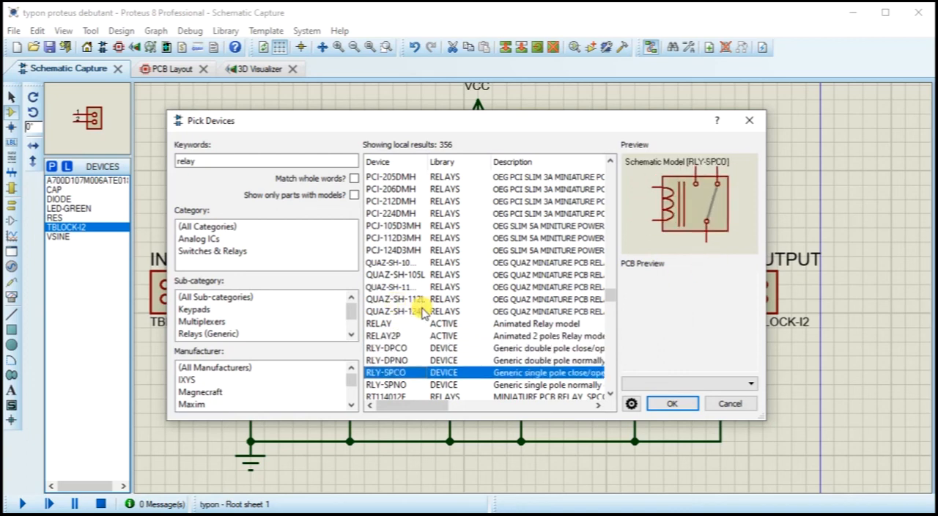
key(Down)
key(Down)
key(Down)
key(Down)
key(Down)
key(Down)
key(Down)
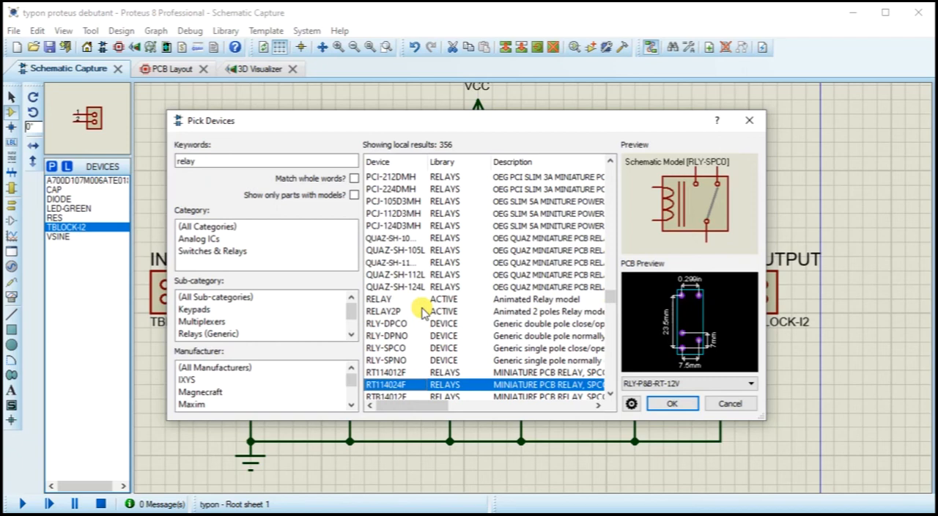
key(Down)
key(Down)
key(Down)
key(Down)
key(Down)
key(Down)
key(Down)
key(Down)
key(Down)
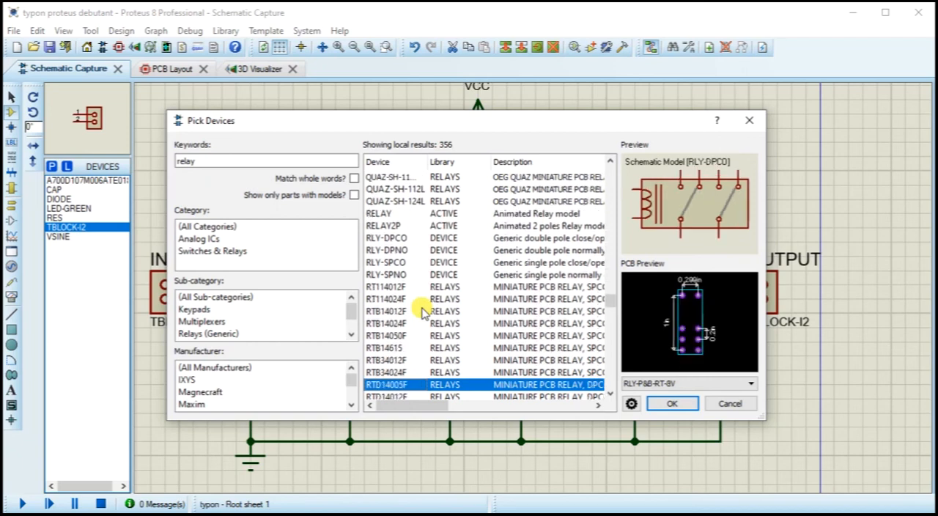
key(Down)
key(Down)
key(Down)
key(Down)
key(Down)
key(Down)
key(Down)
key(Down)
key(Down)
key(Down)
key(Down)
key(Down)
key(Down)
key(Down)
key(Down)
key(Down)
key(Down)
key(Down)
key(Down)
key(Down)
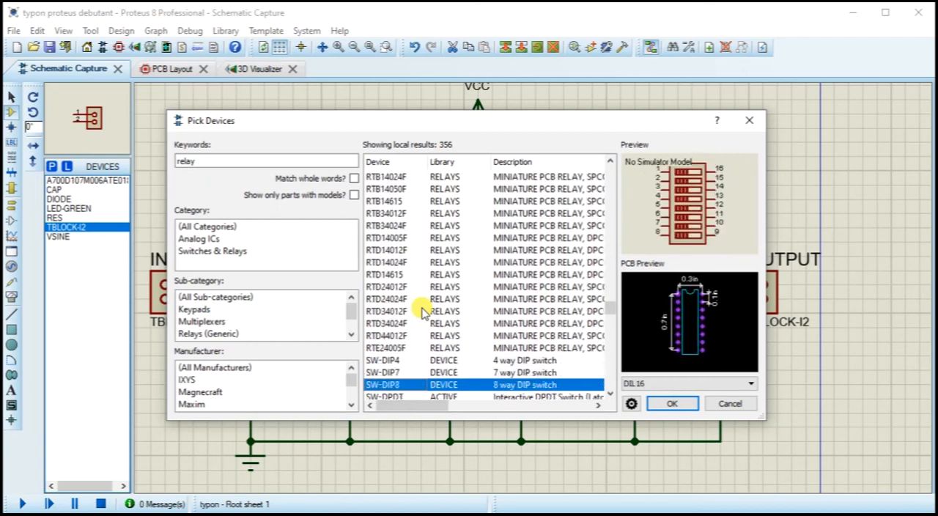
key(Down)
key(Down)
key(Down)
key(Down)
key(Down)
key(Down)
key(Down)
key(Down)
key(Down)
key(Down)
key(Down)
key(Down)
key(Down)
key(Down)
key(Down)
key(Down)
key(Down)
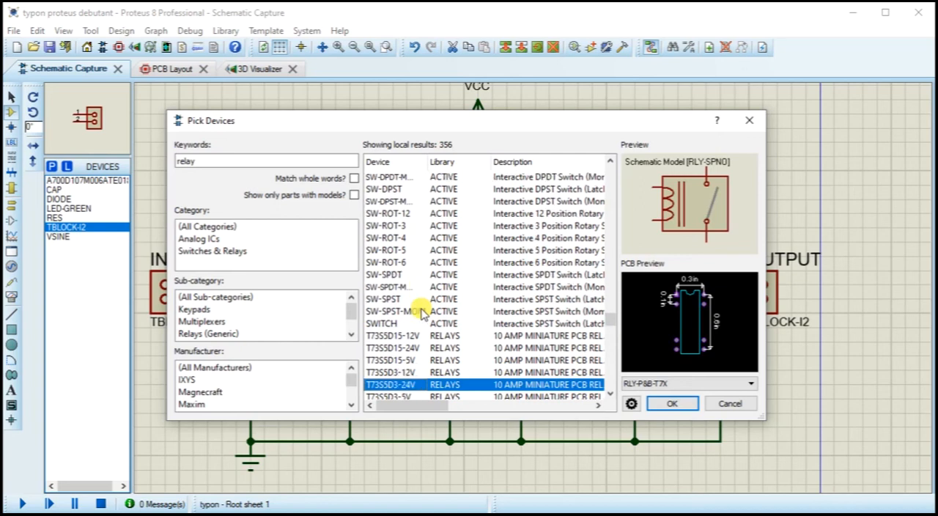
key(Down)
key(Down)
key(Down)
key(Down)
key(Down)
key(Down)
key(Down)
key(Down)
key(Down)
key(Down)
key(Down)
key(Down)
key(Down)
key(Down)
key(Down)
key(Down)
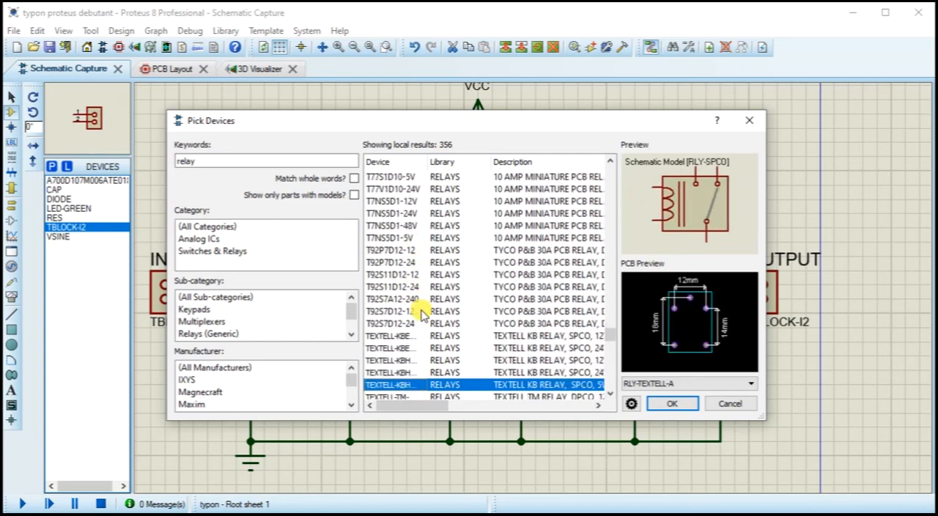
Step: Add the TEXTELL-KBH-5V relay with the RLY-TEXTELL-A footprint to the schematic's device list and close the device picker
key(Up)
key(Up)
key(Up)
key(Up)
key(Up)
key(Up)
key(Up)
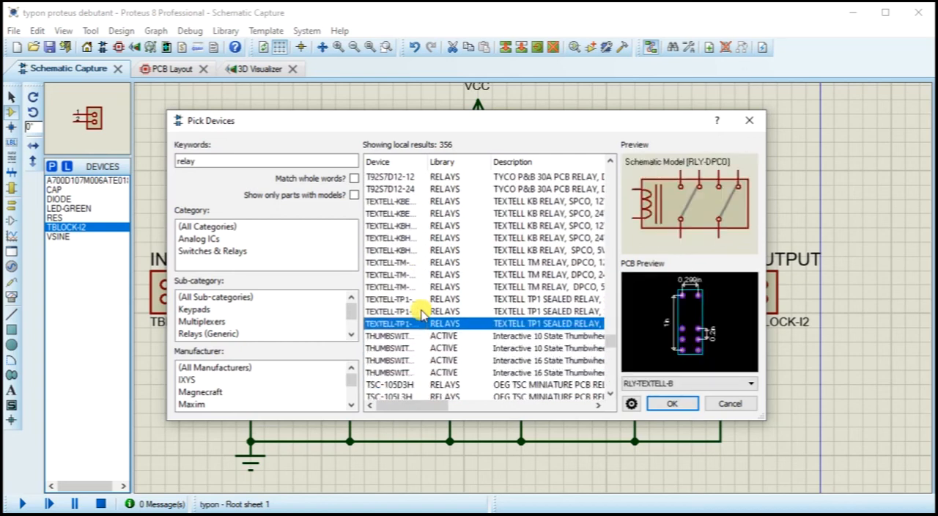
key(Up)
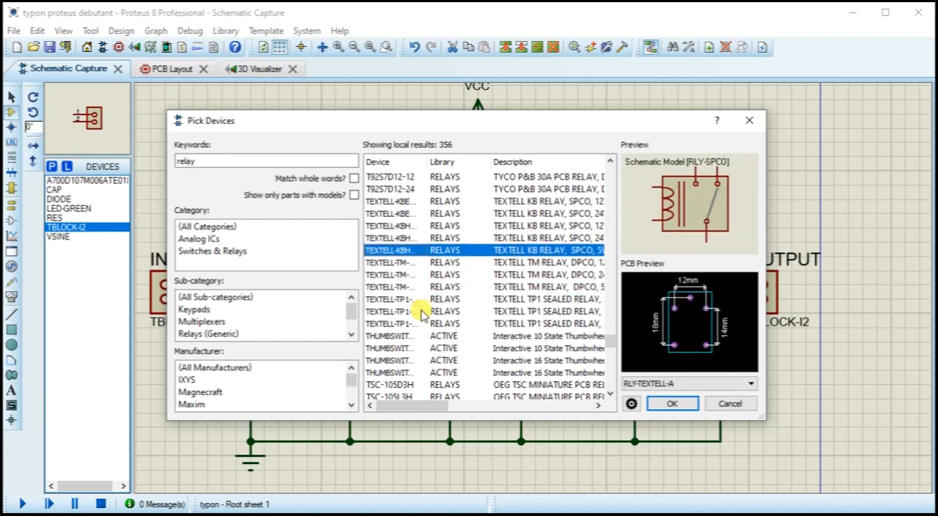
double_click(396, 249)
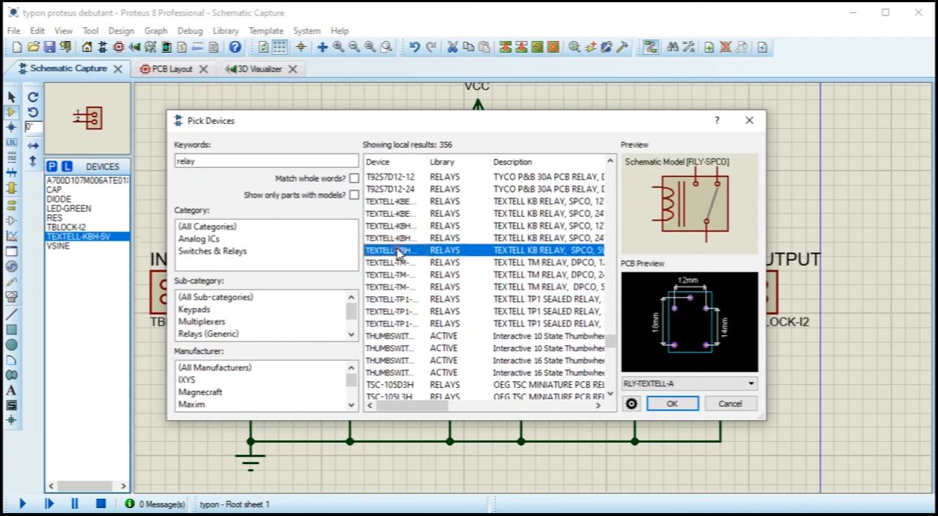
click(749, 120)
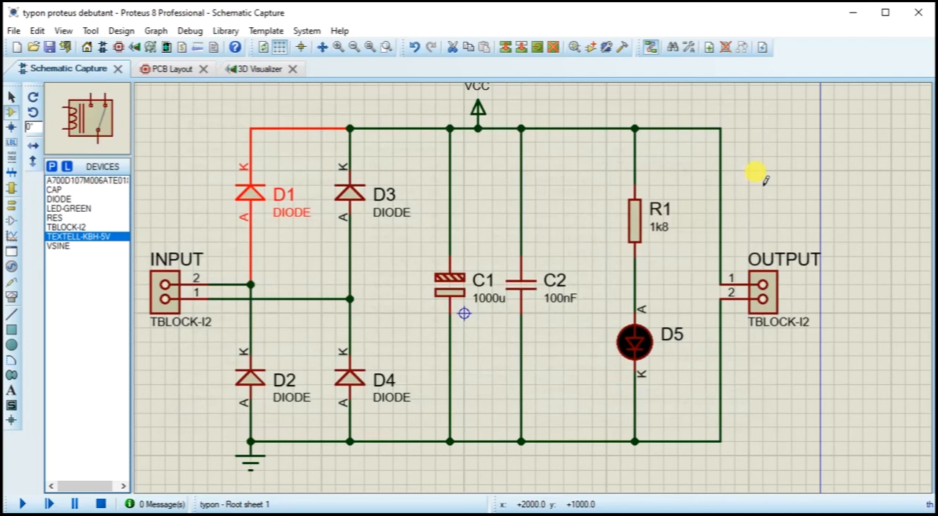
Step: Place the TEXTELL-KBH-5V relay on the schematic, above and to the right of the OUTPUT terminal block
click(759, 170)
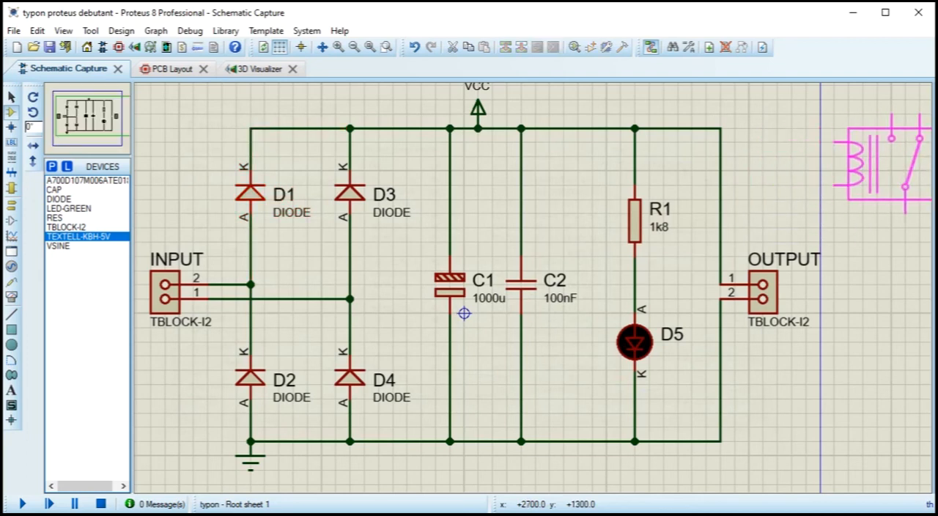
click(870, 162)
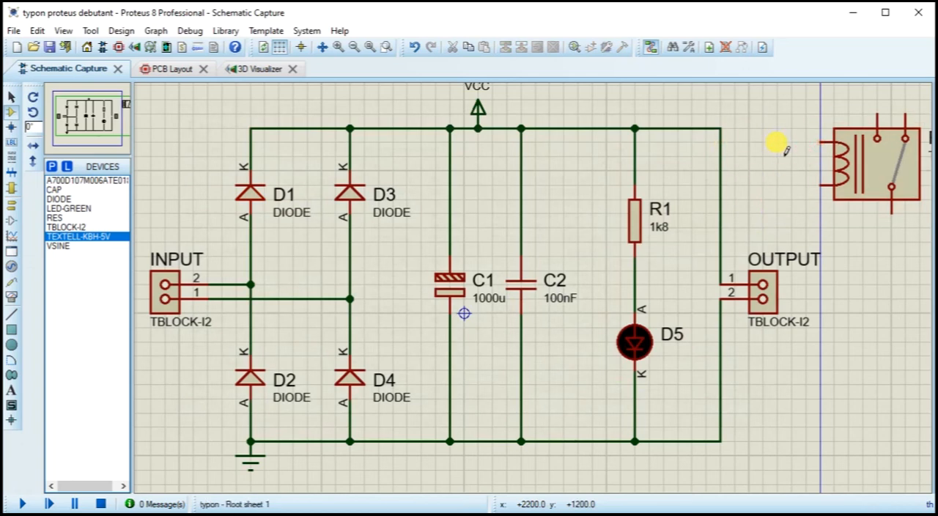
Step: Examine the placed relay's RLY-TEXTELL-A packaging and pin assignments without changing them, and delete the relay from the schematic
right_click(853, 167)
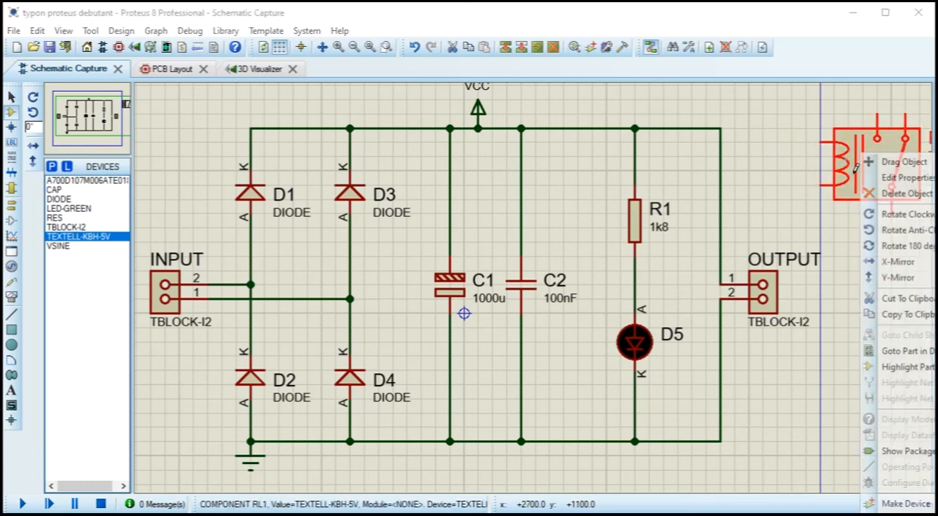
click(889, 506)
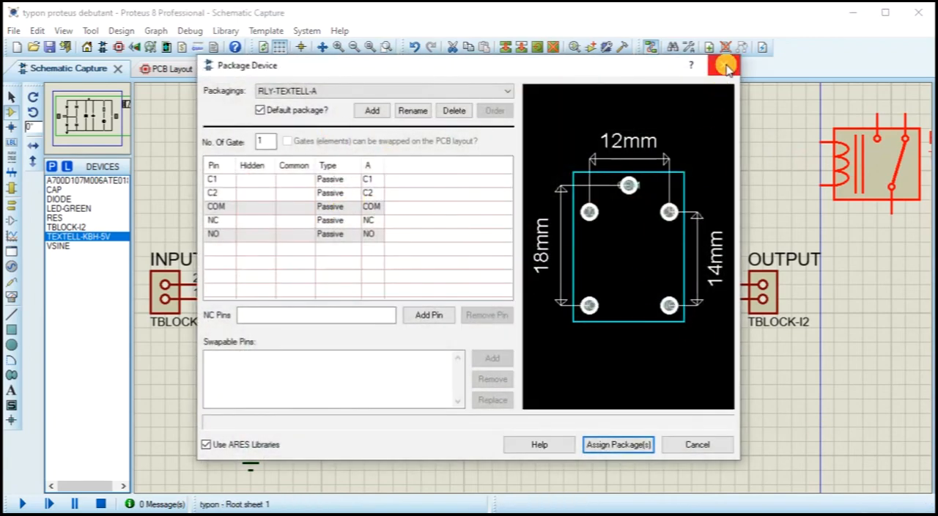
click(726, 67)
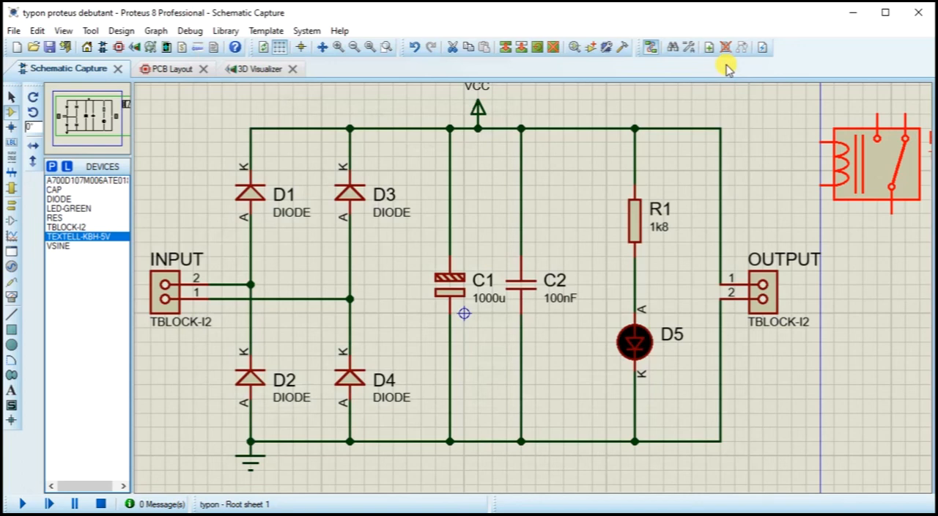
right_click(841, 160)
right_click(841, 160)
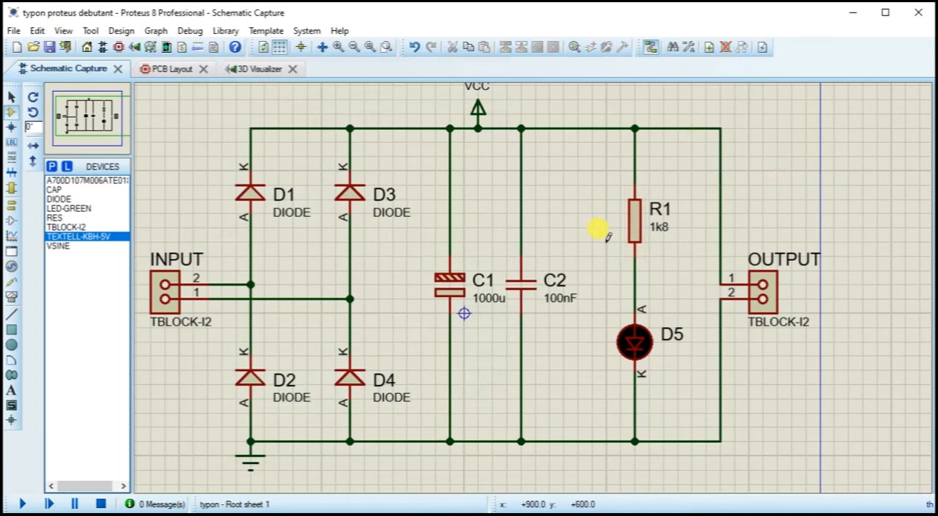
Step: Review the PCB layout and schematic, and rotate the board's 3D view to examine both the solder side and the component side
click(167, 68)
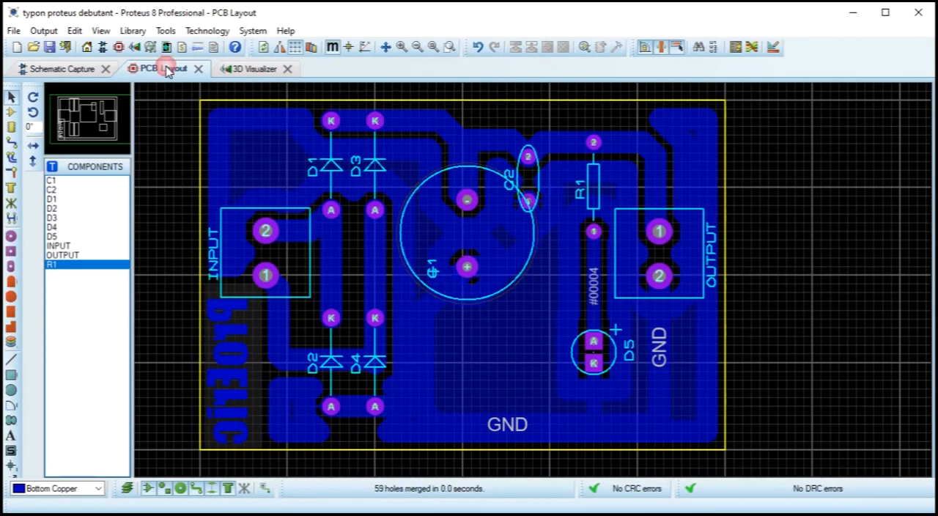
click(257, 68)
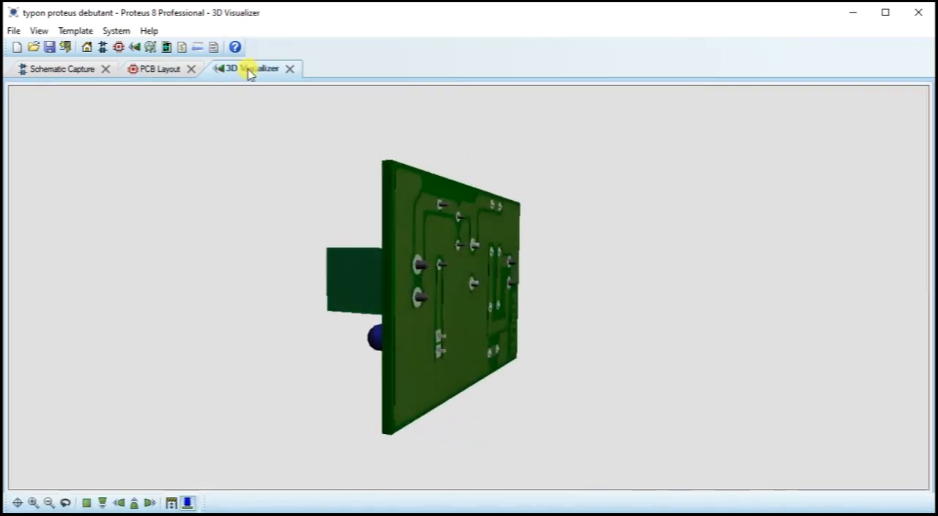
click(57, 71)
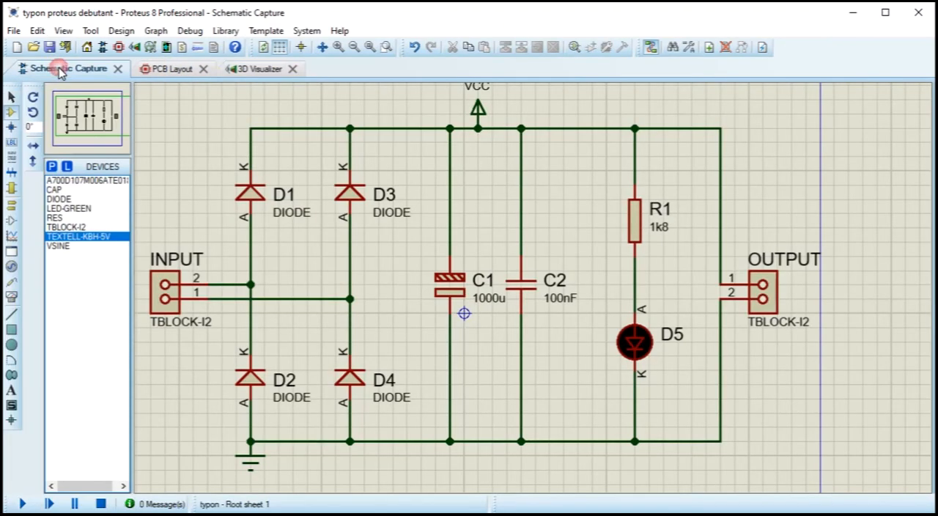
click(173, 70)
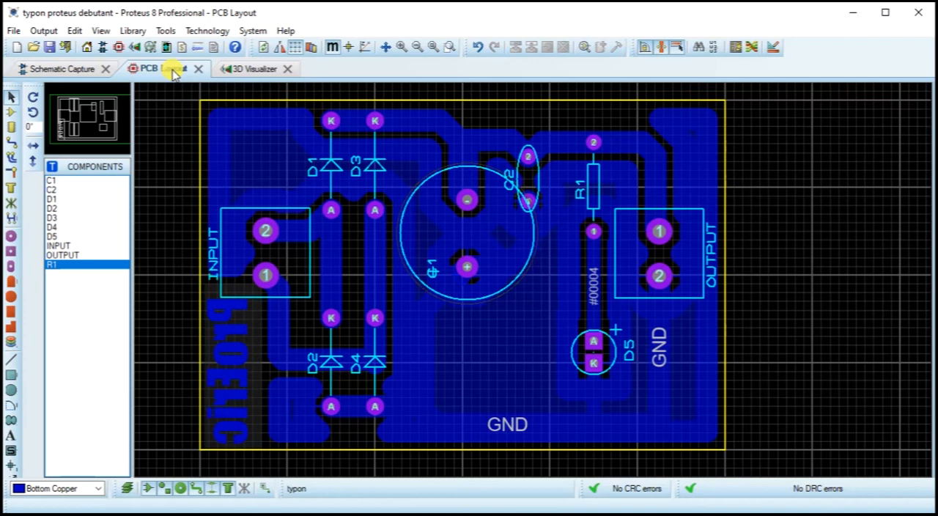
click(253, 69)
drag(505, 219, 509, 248)
click(509, 249)
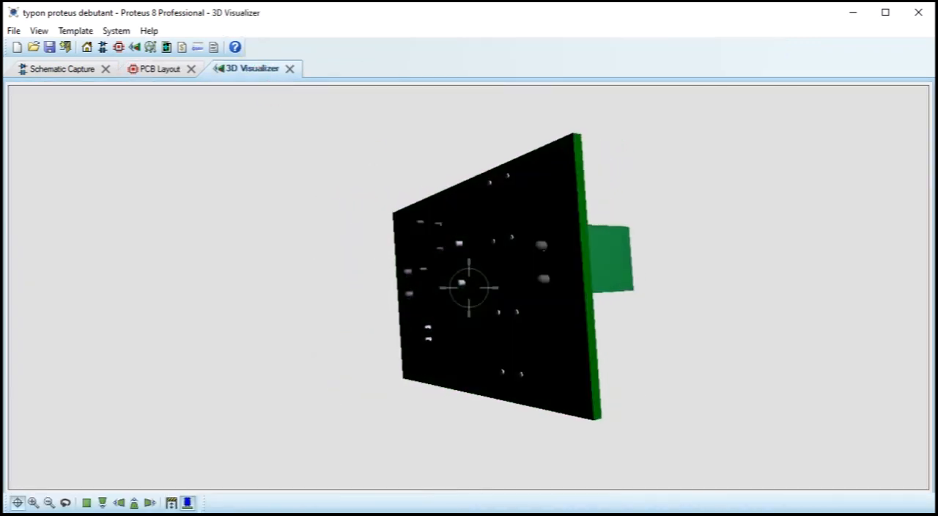
right_click(469, 288)
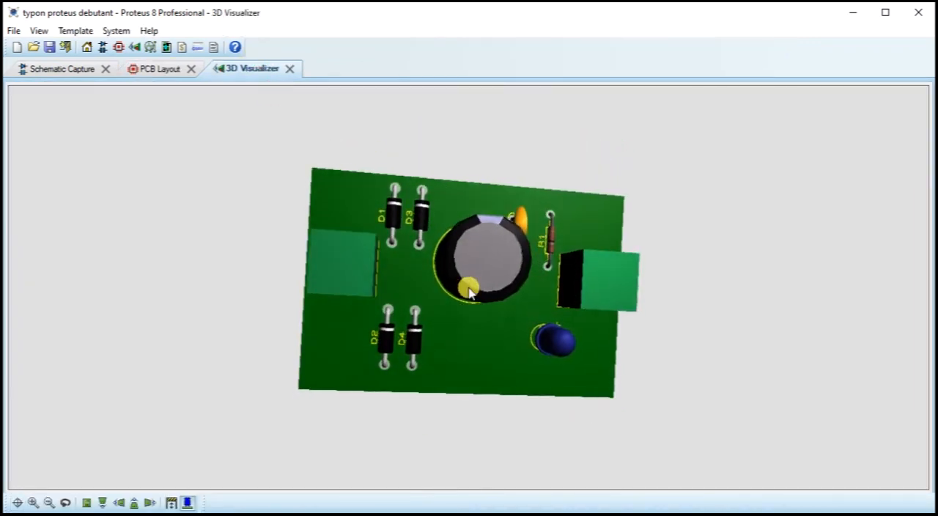